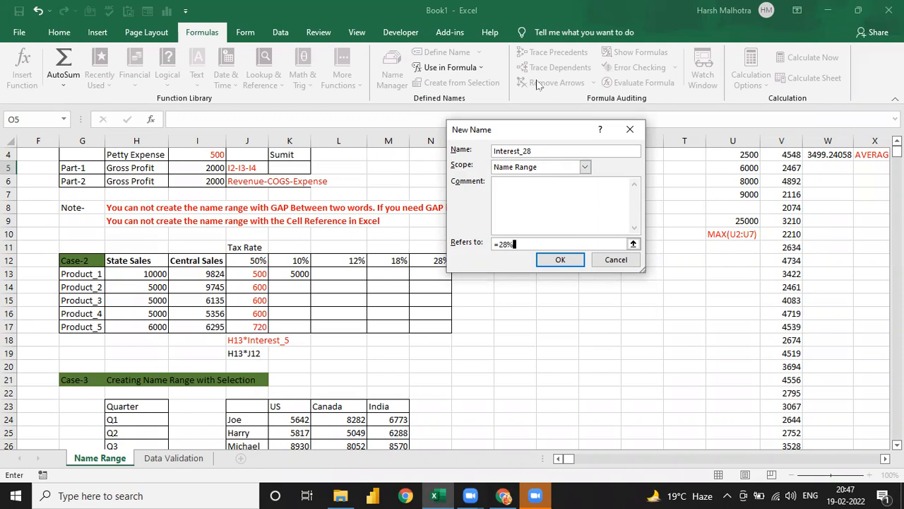
# Create the name Interest_28 referring to =28%, scoped to the Name Range worksheet.
pyautogui.press('Return')
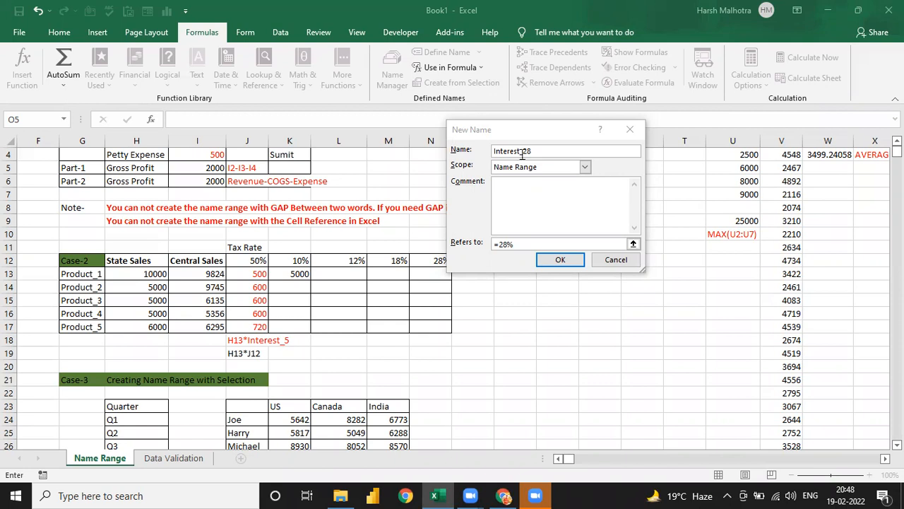
pyautogui.click(551, 262)
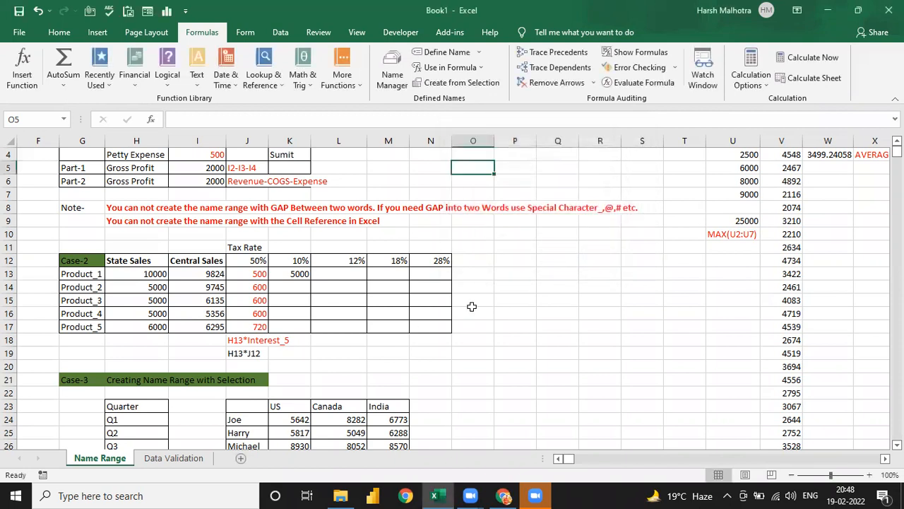
# Enter 5000 in cell Q11.
pyautogui.click(571, 262)
pyautogui.write('=')
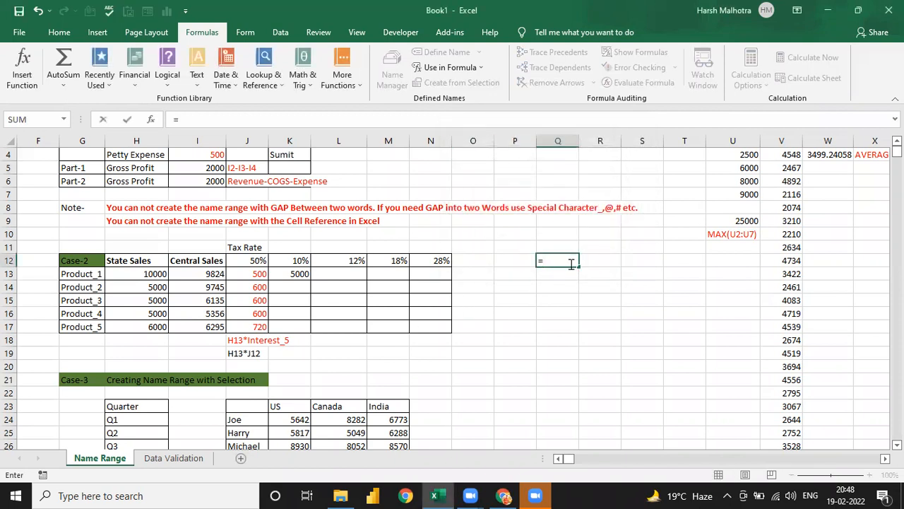
pyautogui.press('BackSpace')
pyautogui.press('Up')
pyautogui.write('5000')
pyautogui.press('Return')
# Enter a formula in cell Q12 that multiplies Q11 by the name Interest_28.
pyautogui.write('=')
pyautogui.press('Up')
pyautogui.write('*inte')
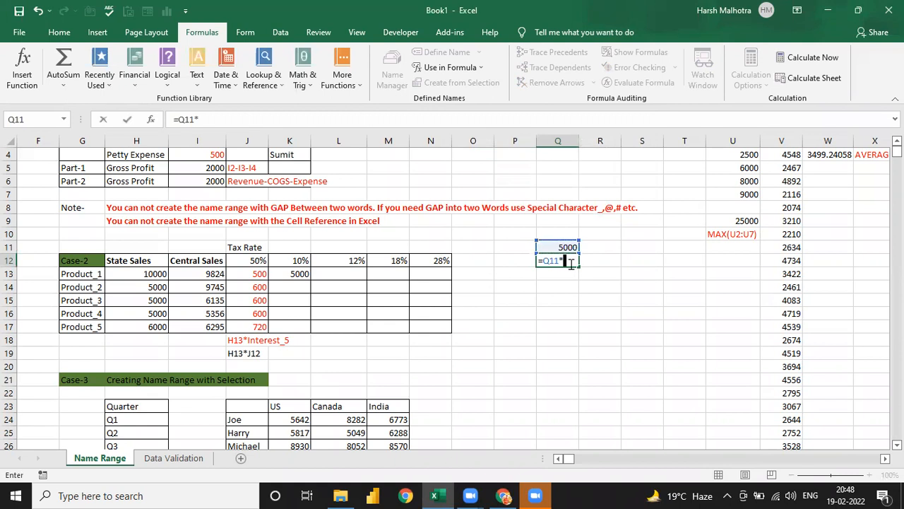
pyautogui.press('Down')
pyautogui.press('Down')
pyautogui.press('Down')
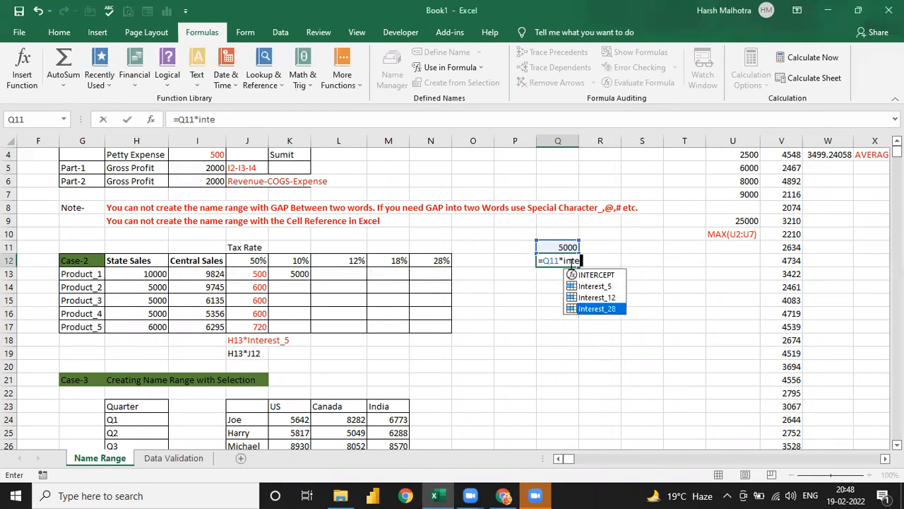
pyautogui.press('Tab')
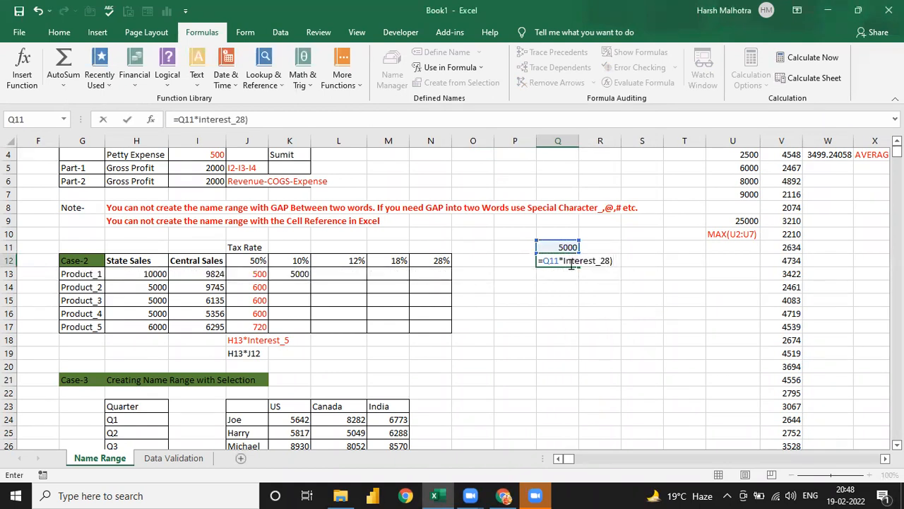
pyautogui.press('Return')
pyautogui.click(568, 261)
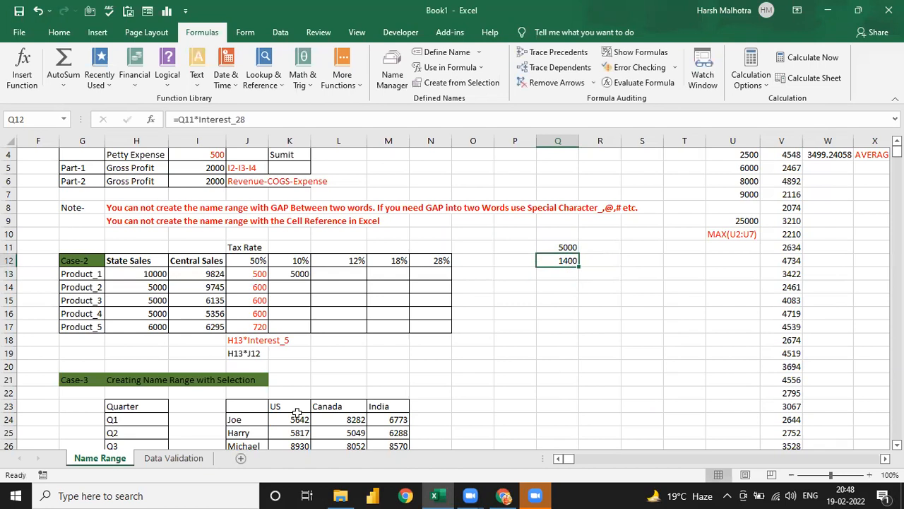
# Enter 5000 in cell J6 of the Data Validation worksheet.
pyautogui.click(188, 459)
pyautogui.click(436, 220)
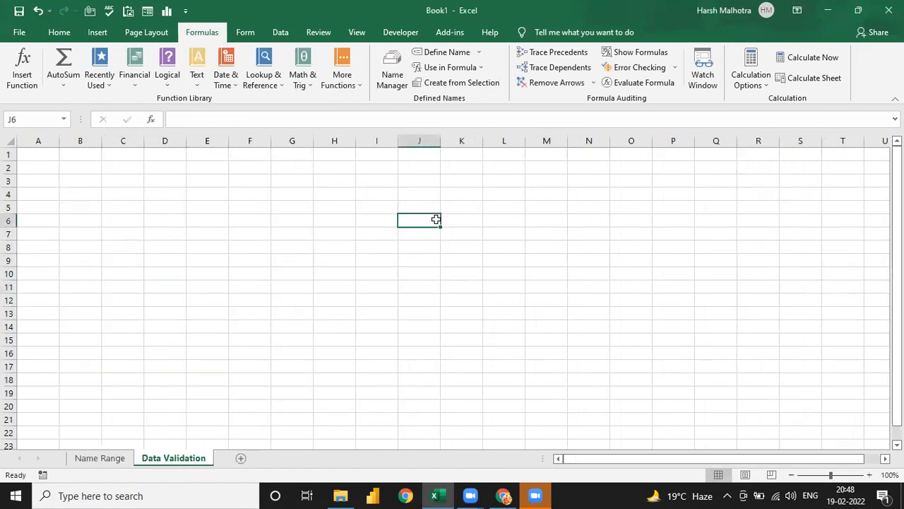
pyautogui.write('5000')
pyautogui.press('Return')
# Enter a formula in cell J7 that multiplies J6 by the name Interest_12.
pyautogui.write('=')
pyautogui.click(436, 220)
pyautogui.write('*inte')
pyautogui.press('Down')
pyautogui.press('Down')
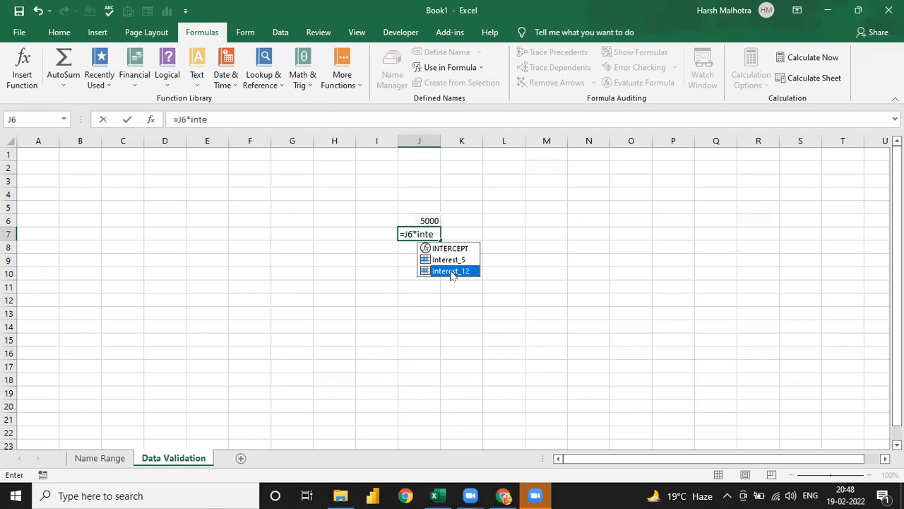
pyautogui.doubleClick(452, 272)
pyautogui.hotkey('ctrl', 'Return')
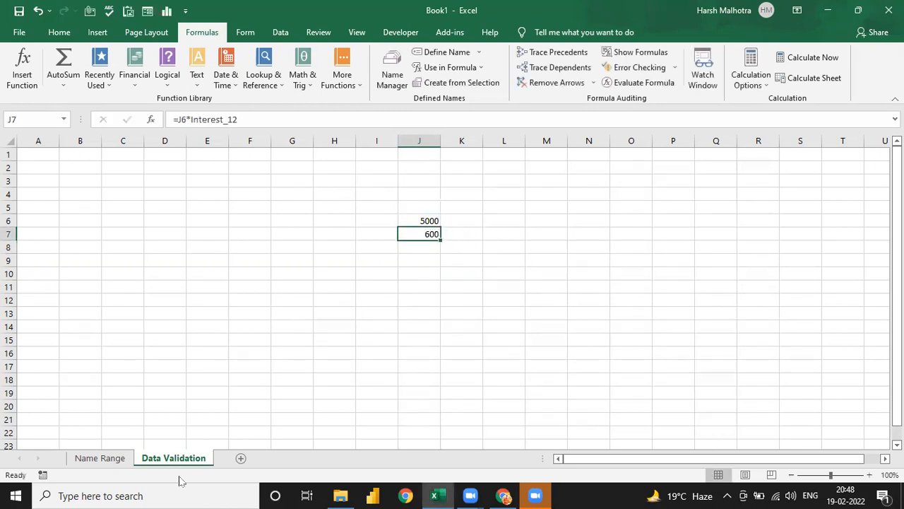
# On the Name Range worksheet, check which interest names are suggested for a formula in cell Q14, without keeping an entry.
pyautogui.click(88, 458)
pyautogui.click(553, 288)
pyautogui.write('=inte')
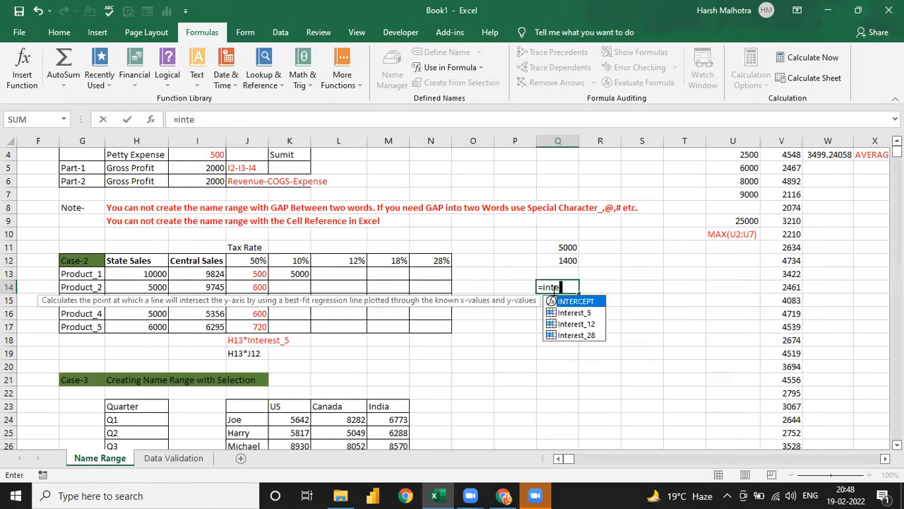
pyautogui.press('Down')
pyautogui.press('Down')
pyautogui.press('Down')
pyautogui.press('Up')
pyautogui.press('Up')
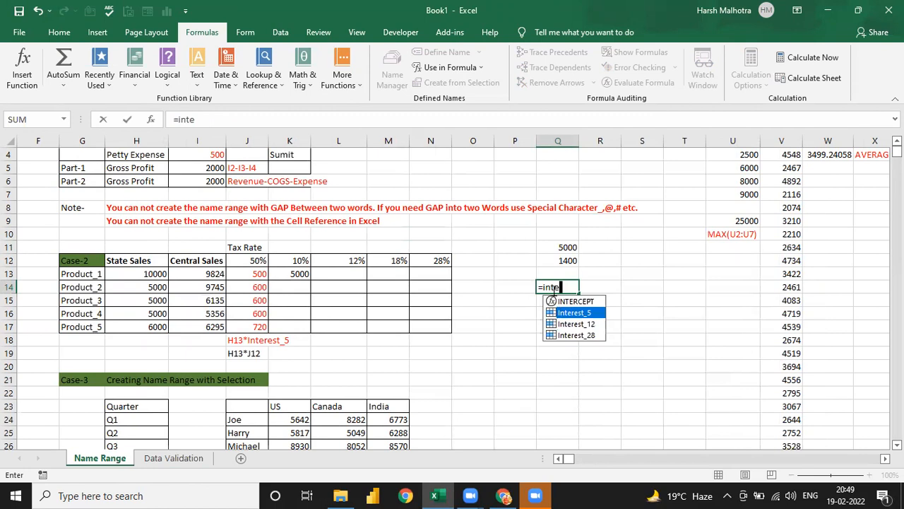
pyautogui.press('BackSpace')
pyautogui.press('BackSpace')
pyautogui.press('BackSpace')
pyautogui.press('BackSpace')
pyautogui.press('BackSpace')
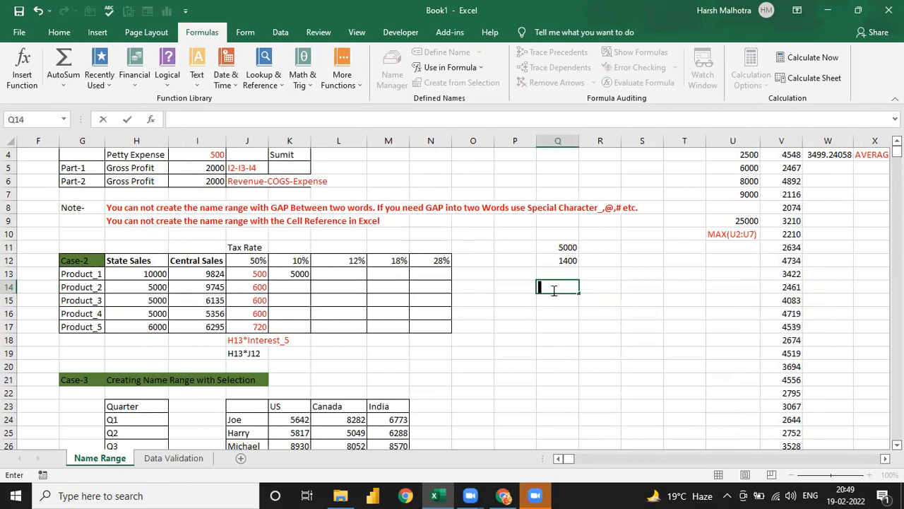
pyautogui.press('Escape')
pyautogui.press('Up')
pyautogui.press('Up')
pyautogui.press('Up')
pyautogui.press('Up')
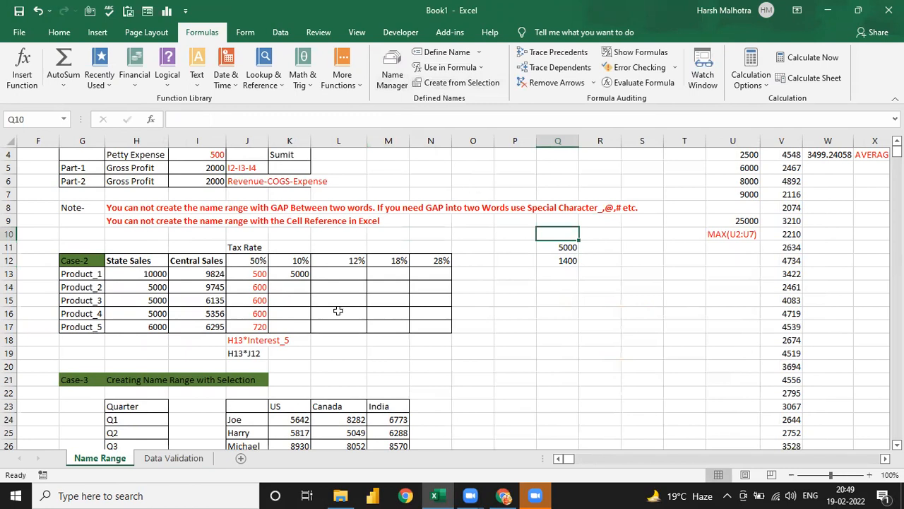
# Enter Edit in H36 and New in H37 under the Case-4 heading Managing of Name Range.
pyautogui.scroll(-19, 338, 311)
pyautogui.scroll(20, 338, 311)
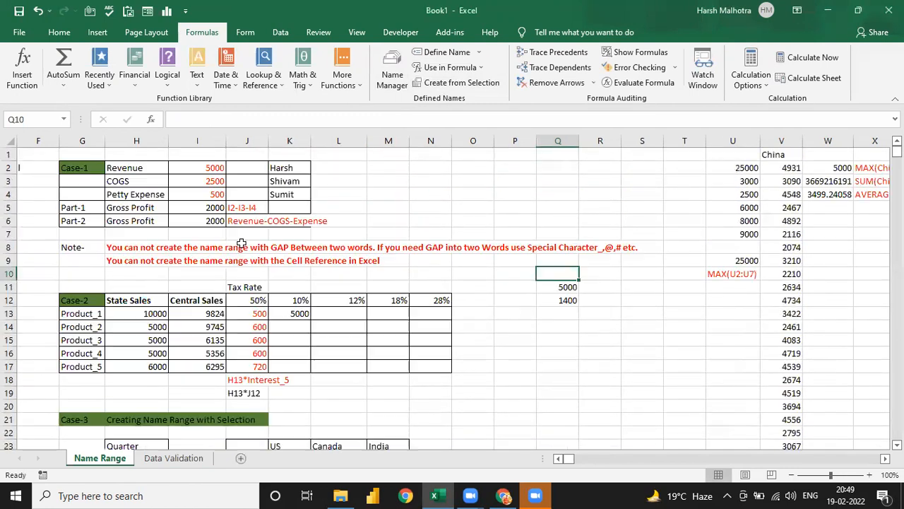
pyautogui.click(161, 391)
pyautogui.press('Down')
pyautogui.press('Down')
pyautogui.press('Down')
pyautogui.press('Down')
pyautogui.press('Down')
pyautogui.press('Down')
pyautogui.press('Down')
pyautogui.press('Down')
pyautogui.press('Down')
pyautogui.press('Down')
pyautogui.press('Down')
pyautogui.press('Down')
pyautogui.press('Down')
pyautogui.press('Down')
pyautogui.press('Down')
pyautogui.press('Down')
pyautogui.press('Down')
pyautogui.press('Down')
pyautogui.press('Down')
pyautogui.press('Down')
pyautogui.press('Up')
pyautogui.press('Up')
pyautogui.press('Up')
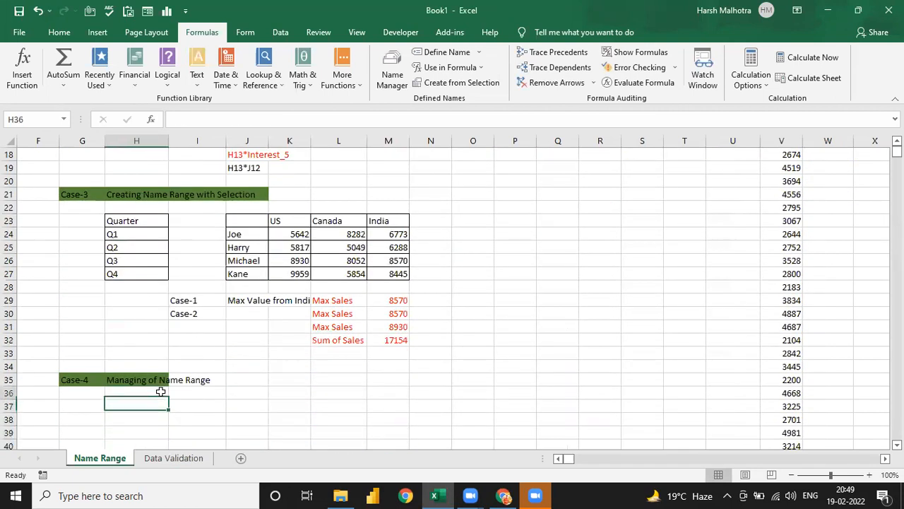
pyautogui.write('Edit')
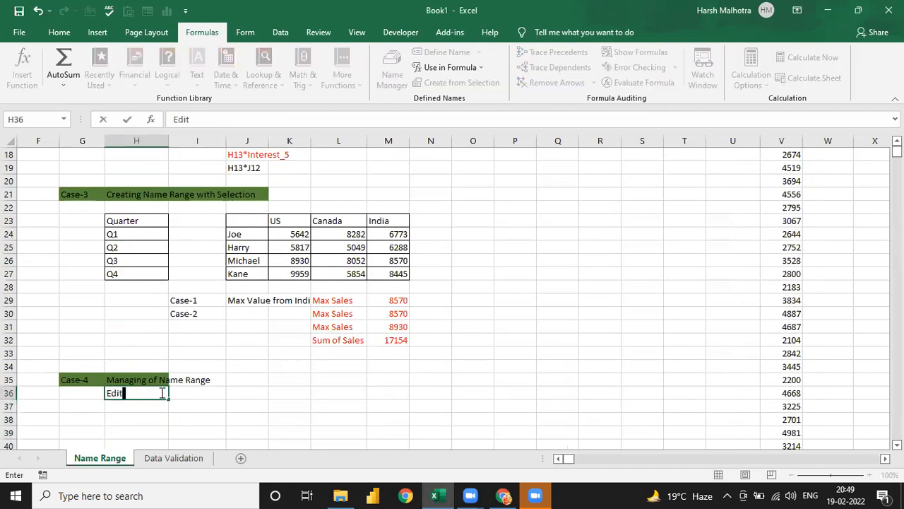
pyautogui.press('Return')
pyautogui.write('New')
pyautogui.press('Return')
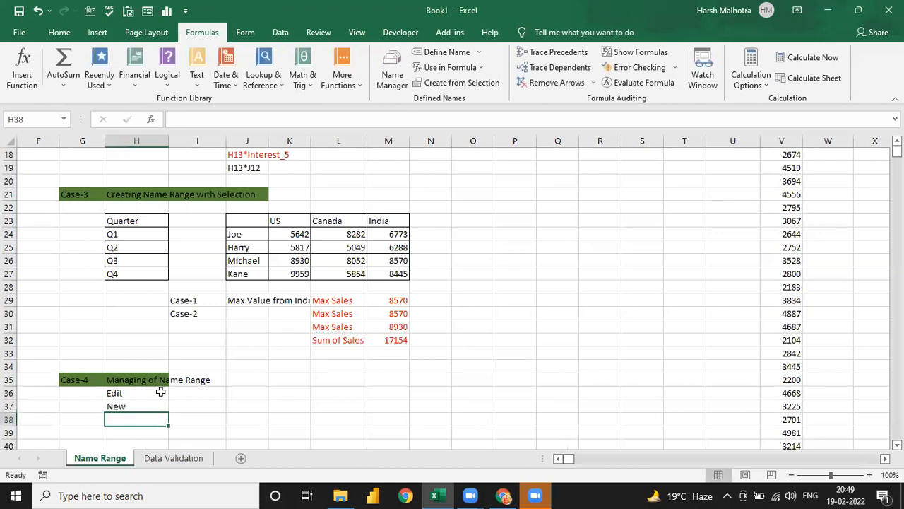
# Add Delete in H38 and Selection Change between Workbook or Worksheet in H39.
pyautogui.write('Deel')
pyautogui.press('BackSpace')
pyautogui.press('BackSpace')
pyautogui.write('lete')
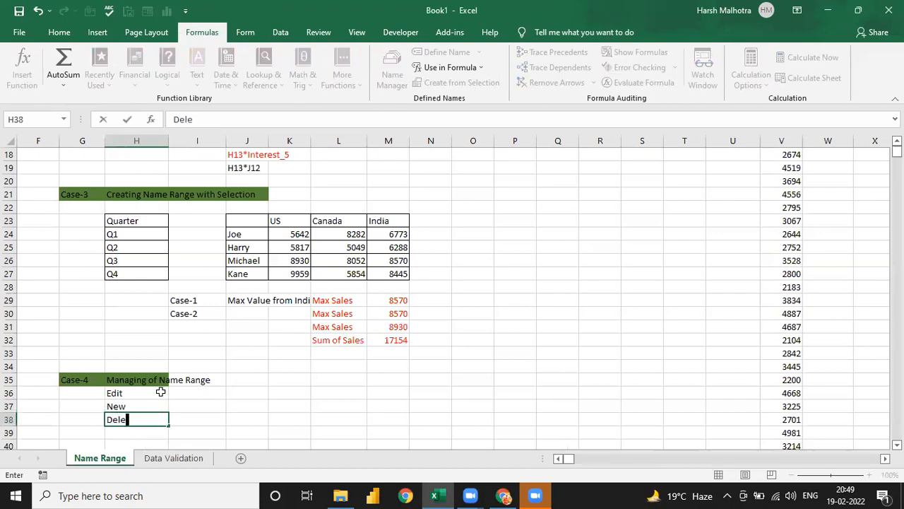
pyautogui.press('Return')
pyautogui.write('Selection Change between Workbook or Worksheet')
pyautogui.press('Return')
# Color the text of the four Case-4 entries in H36:H39 red.
pyautogui.press('Up')
pyautogui.press('Up')
pyautogui.press('Up')
pyautogui.press('Up')
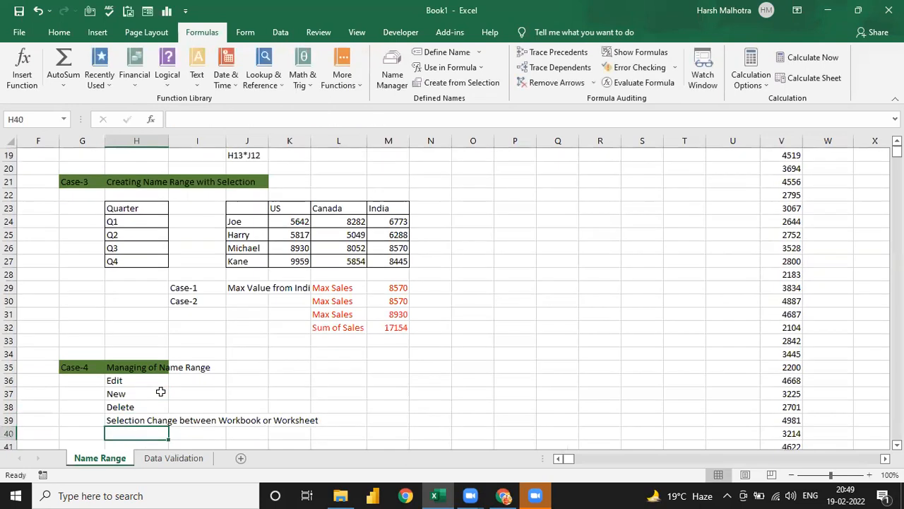
pyautogui.hotkey('shift', 'Down')
pyautogui.hotkey('shift', 'Down')
pyautogui.hotkey('shift', 'Down')
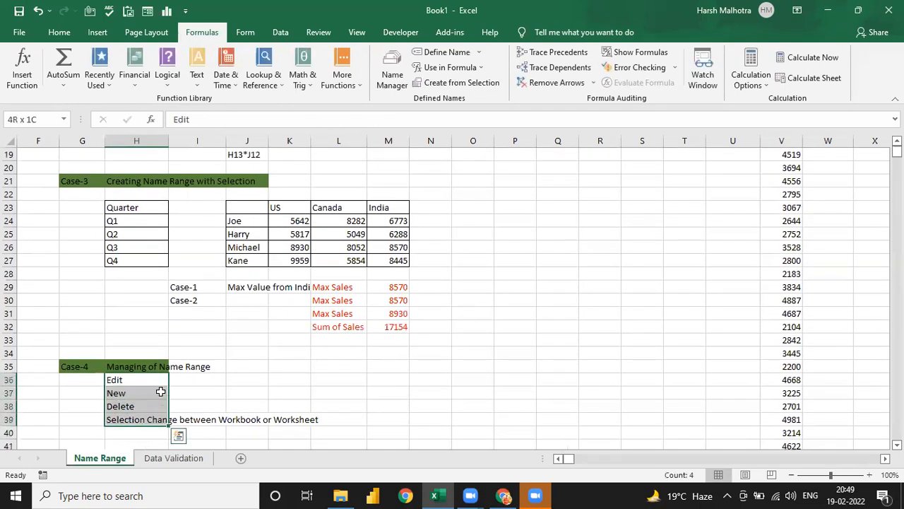
pyautogui.click(59, 31)
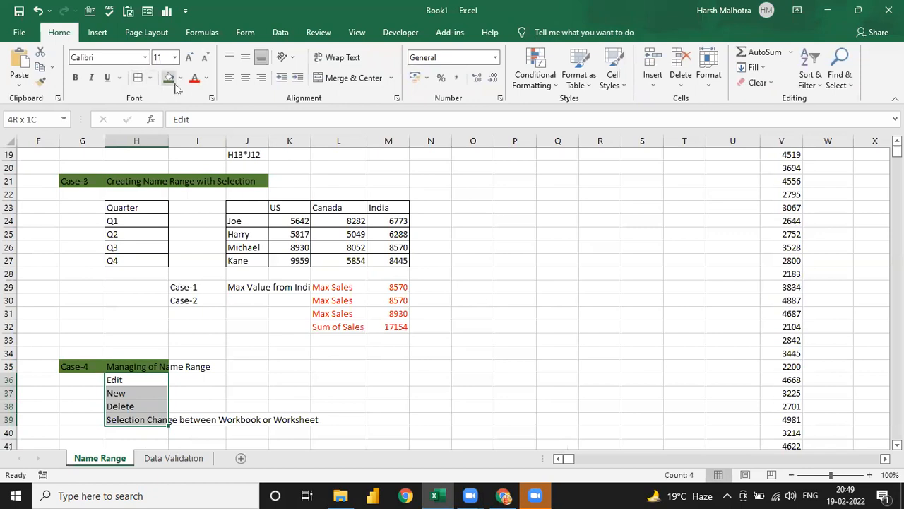
pyautogui.click(195, 78)
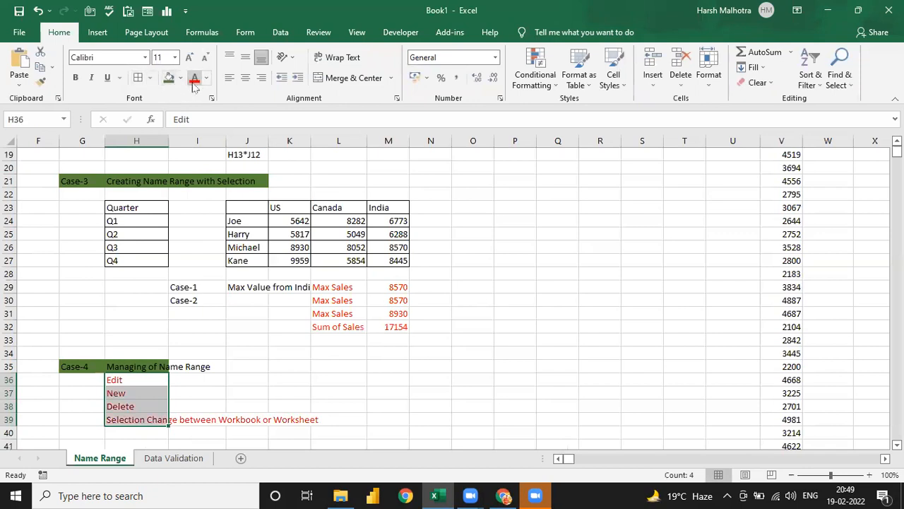
pyautogui.click(85, 381)
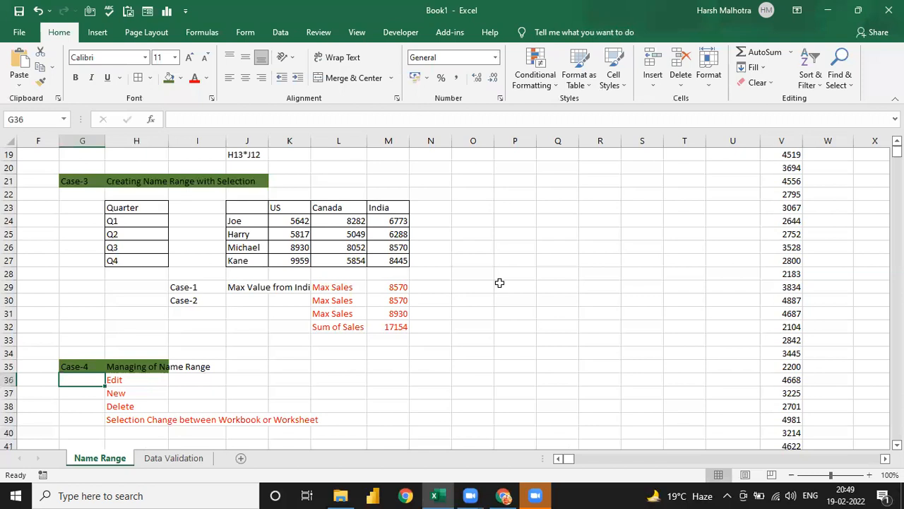
# Enter the label Case-5 in cell G41, two rows below the Case-4 list.
pyautogui.click(483, 262)
pyautogui.hotkey('ctrl', 'Up')
pyautogui.press('Down')
pyautogui.press('Down')
pyautogui.press('Down')
pyautogui.press('Down')
pyautogui.press('Down')
pyautogui.press('Down')
pyautogui.press('Down')
pyautogui.press('Down')
pyautogui.press('Down')
pyautogui.press('Down')
pyautogui.press('Down')
pyautogui.press('Down')
pyautogui.press('Down')
pyautogui.press('Down')
pyautogui.press('Down')
pyautogui.press('Down')
pyautogui.press('Down')
pyautogui.press('Down')
pyautogui.press('Down')
pyautogui.press('Down')
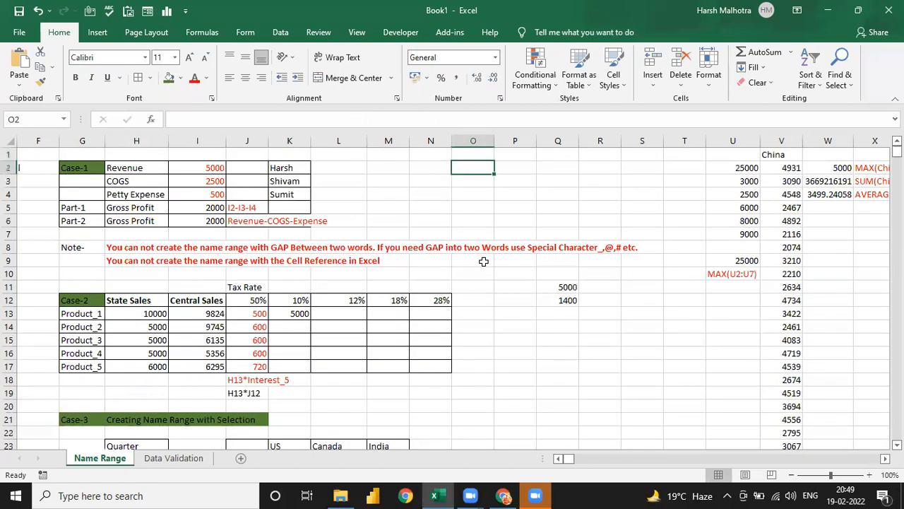
pyautogui.press('Down')
pyautogui.press('Left')
pyautogui.press('Left')
pyautogui.press('Left')
pyautogui.press('Left')
pyautogui.press('Left')
pyautogui.press('Left')
pyautogui.press('Left')
pyautogui.press('Left')
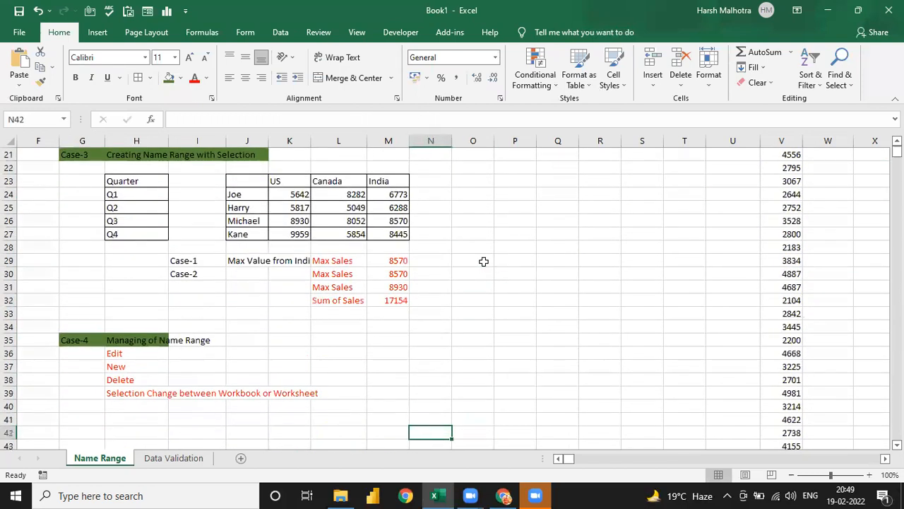
pyautogui.press('Up')
pyautogui.write('Case-5')
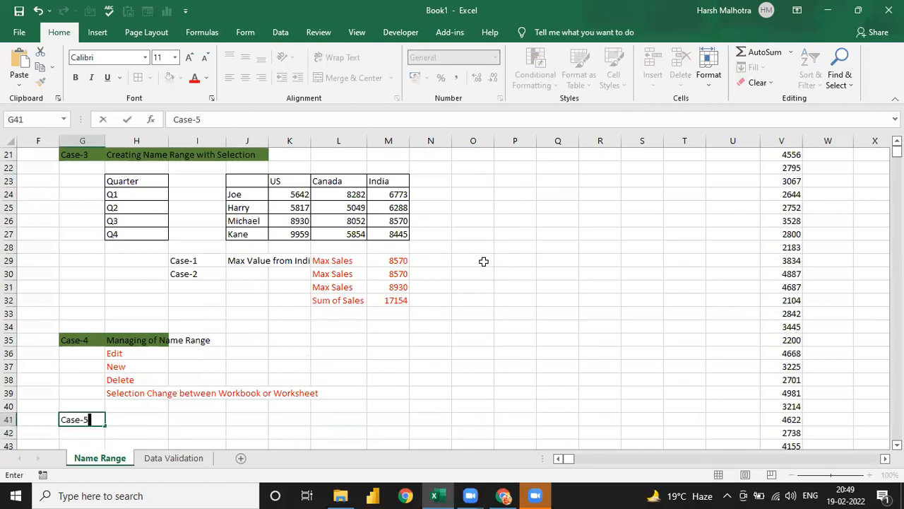
# Enter the heading Short Cut for Name Range in H41 beside the Case-5 label.
pyautogui.press('Tab')
pyautogui.write('Shirt')
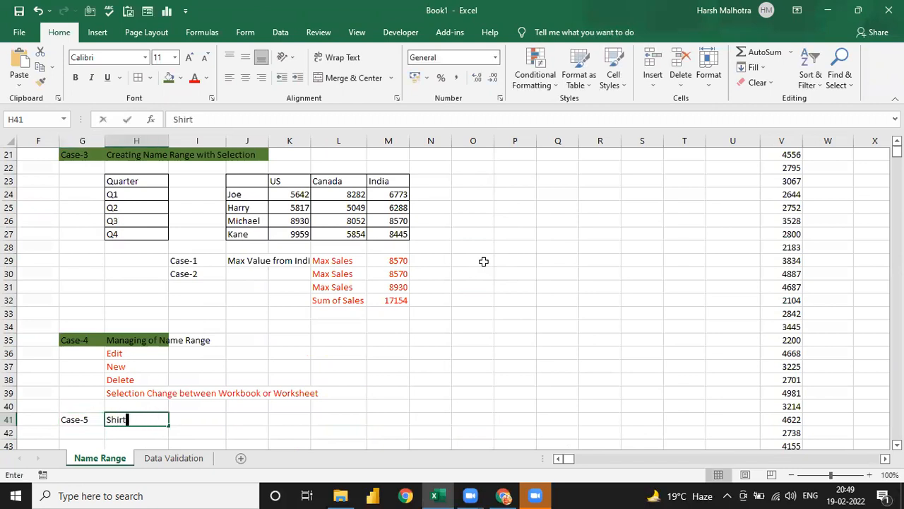
pyautogui.write('cut K')
pyautogui.press('BackSpace')
pyautogui.press('BackSpace')
pyautogui.press('BackSpace')
pyautogui.press('BackSpace')
pyautogui.press('BackSpace')
pyautogui.press('BackSpace')
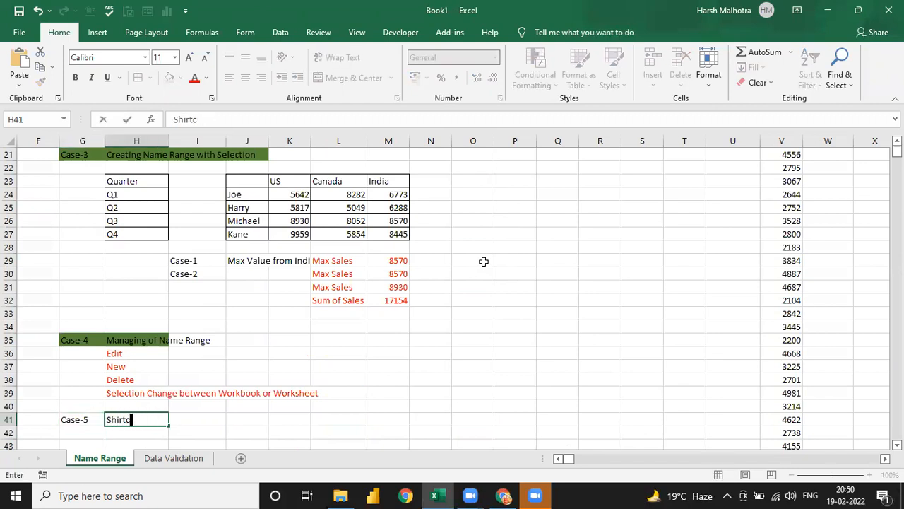
pyautogui.press('BackSpace')
pyautogui.press('BackSpace')
pyautogui.write('ort Cust')
pyautogui.press('BackSpace')
pyautogui.press('BackSpace')
pyautogui.write('t for ')
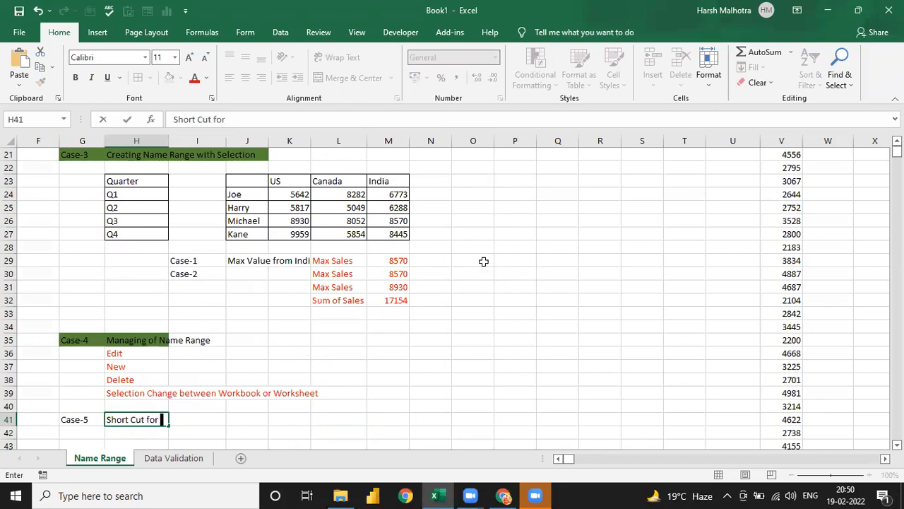
pyautogui.write('Name Range')
pyautogui.press('Return')
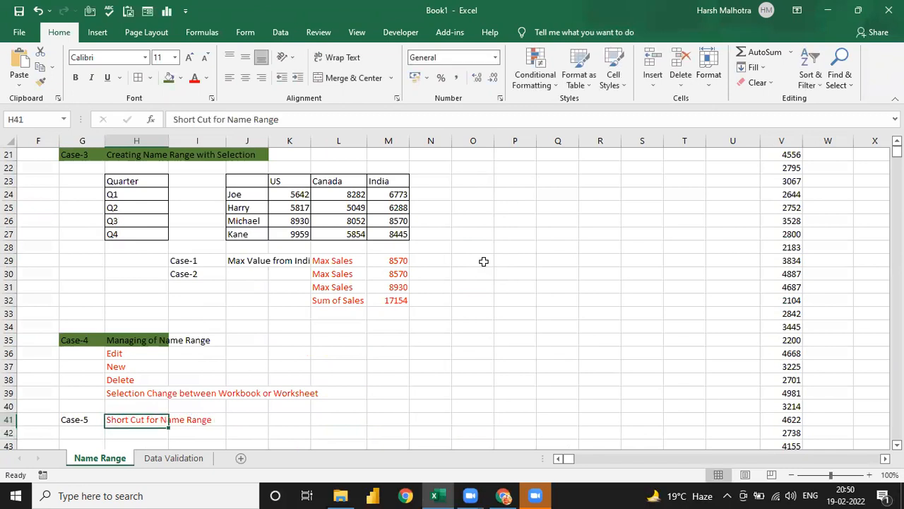
# Fill the Case-5 label and heading cells G41:H41 with green.
pyautogui.press('Up')
pyautogui.press('Left')
pyautogui.click(169, 77)
pyautogui.hotkey('shift', 'Right')
pyautogui.click(169, 77)
pyautogui.hotkey('shift', 'Left')
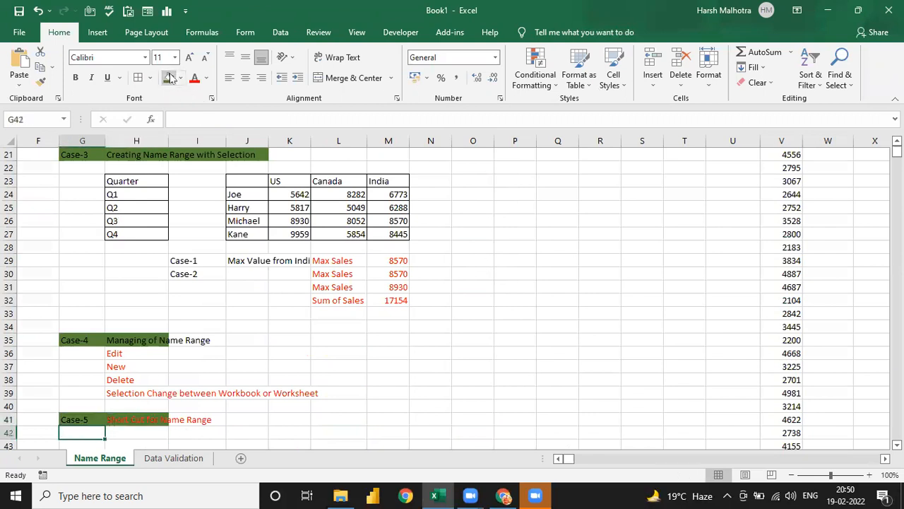
# Enter "F3" with its quotation marks in H42 and the description Name Range in I42.
pyautogui.press('Down')
pyautogui.press('Right')
pyautogui.write('"')
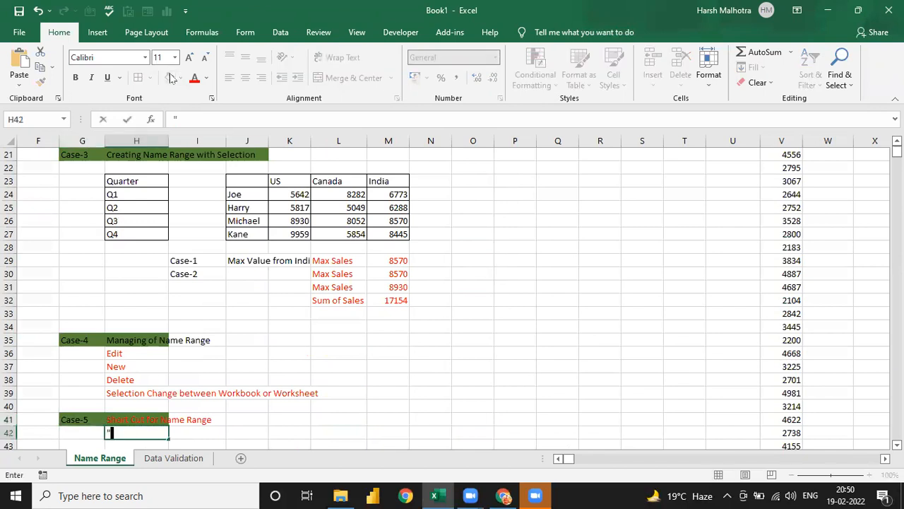
pyautogui.write('F3"')
pyautogui.press('Right')
pyautogui.write('Name Range')
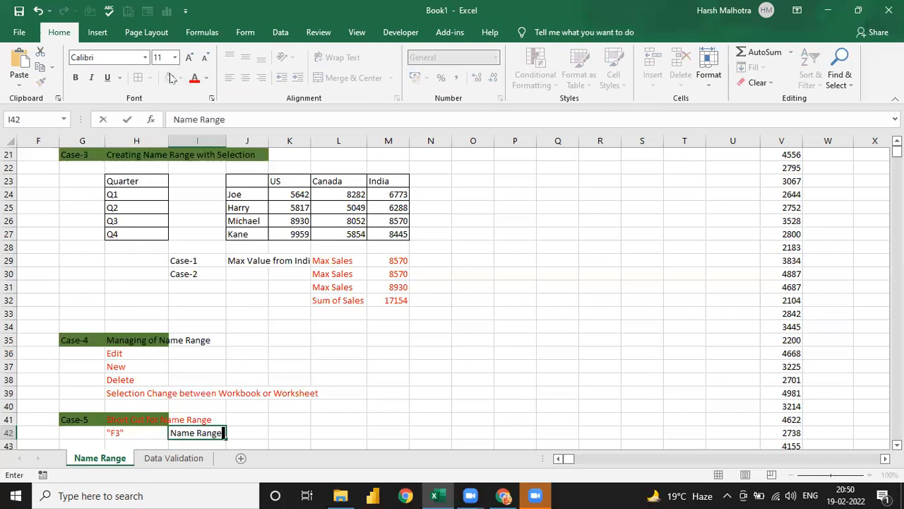
pyautogui.press('Return')
pyautogui.press('Up')
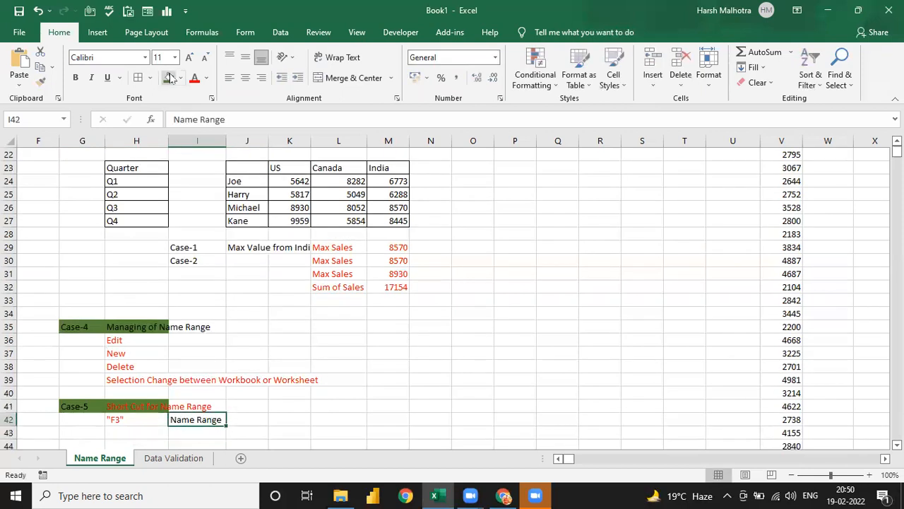
# Open the Paste Name list and look through the workbook's defined names, closing it without pasting.
pyautogui.press('F3')
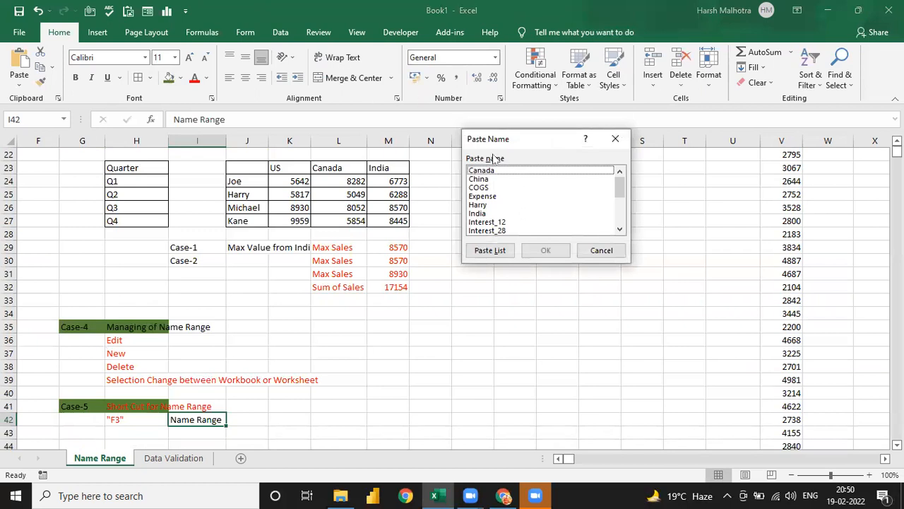
pyautogui.scroll(-3, 534, 203)
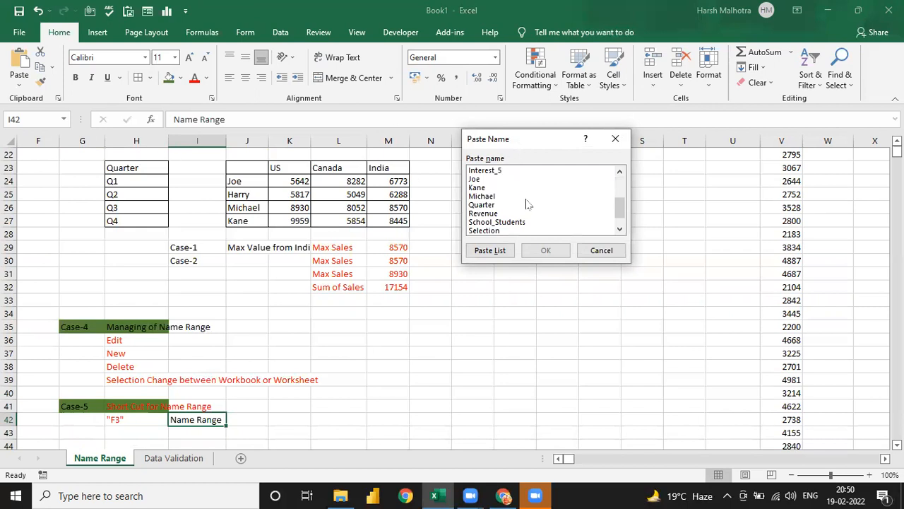
pyautogui.moveTo(619, 210); pyautogui.dragTo(620, 188)
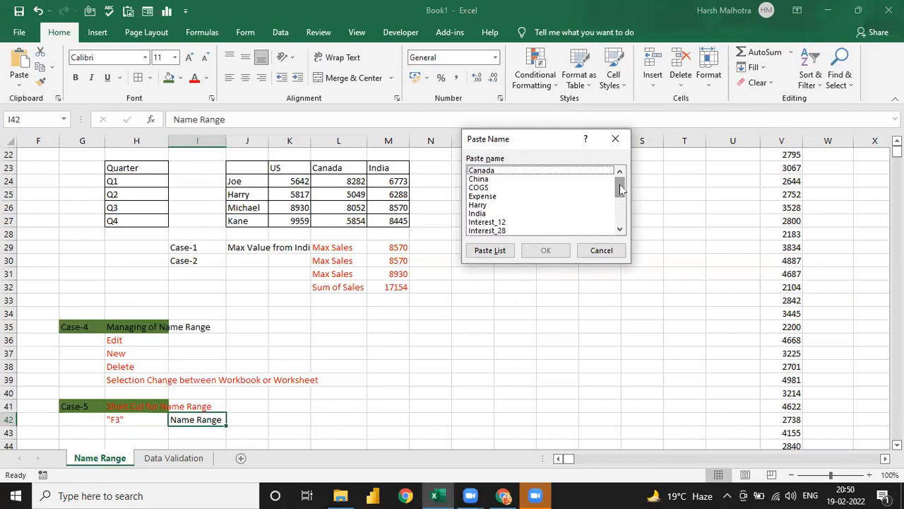
pyautogui.click(615, 138)
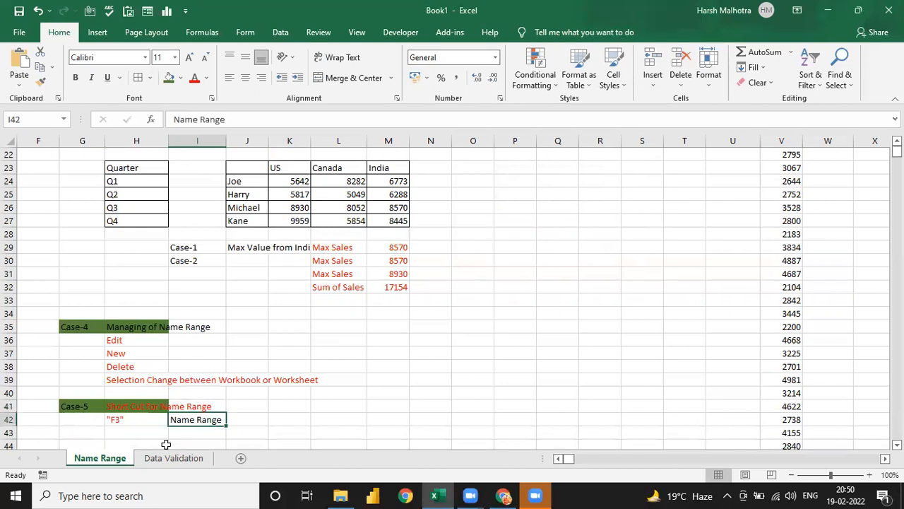
# Replace the description beside "F3" in I42 with Count of Name Range.
pyautogui.write('Count of')
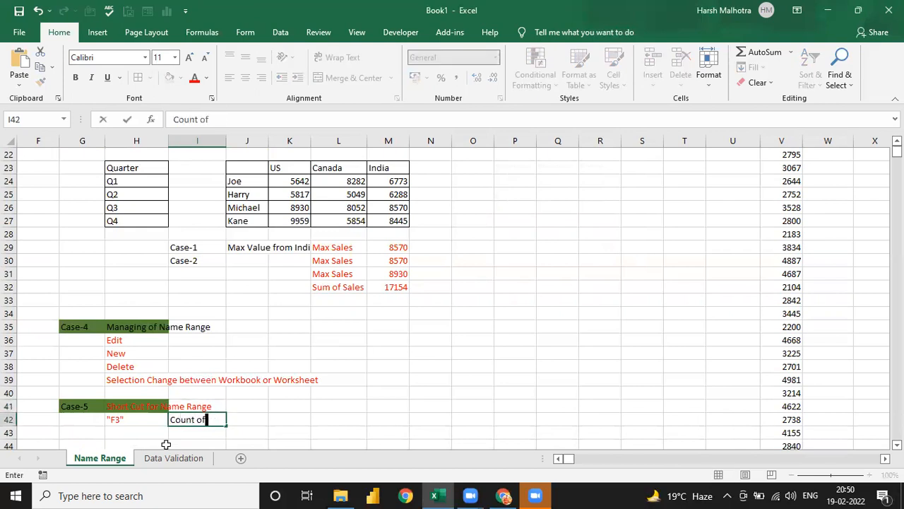
pyautogui.write(' Name Range')
pyautogui.press('Return')
pyautogui.press('Up')
pyautogui.press('Up')
pyautogui.press('Down')
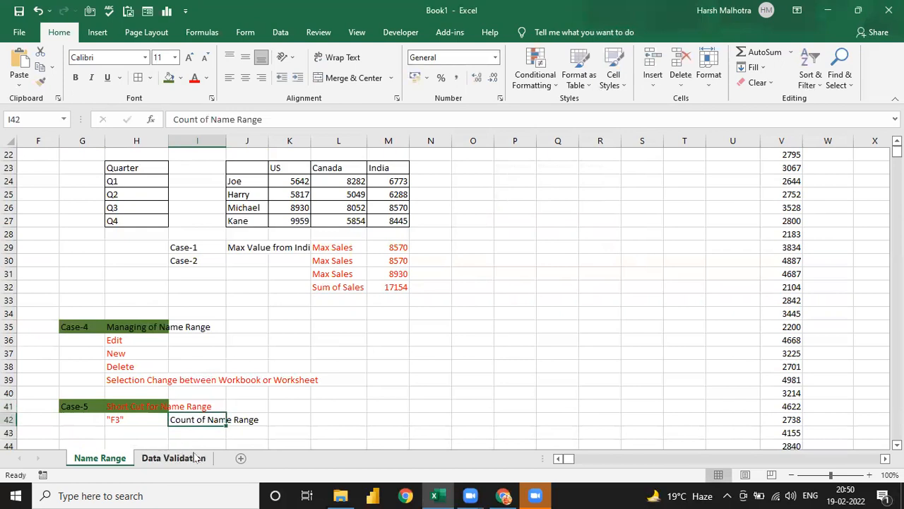
# Add a new blank worksheet after the Data Validation sheet.
pyautogui.click(196, 460)
pyautogui.click(240, 458)
pyautogui.click(313, 288)
pyautogui.press('Up')
pyautogui.press('Up')
pyautogui.press('Up')
pyautogui.press('Up')
pyautogui.press('Up')
pyautogui.press('Up')
pyautogui.press('Up')
pyautogui.press('Up')
pyautogui.press('Up')
pyautogui.press('Up')
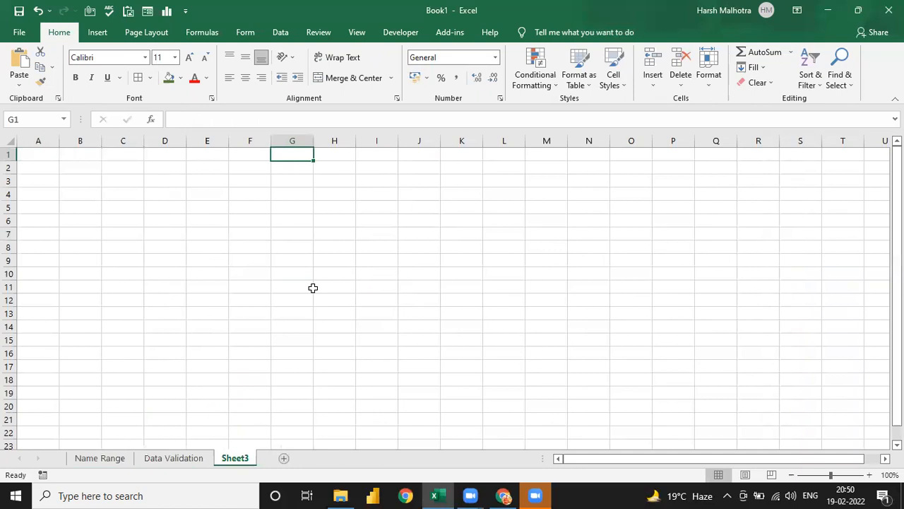
# Paste the defined name China as a formula into G2 of the new sheet, and clear the cell again.
pyautogui.press('Down')
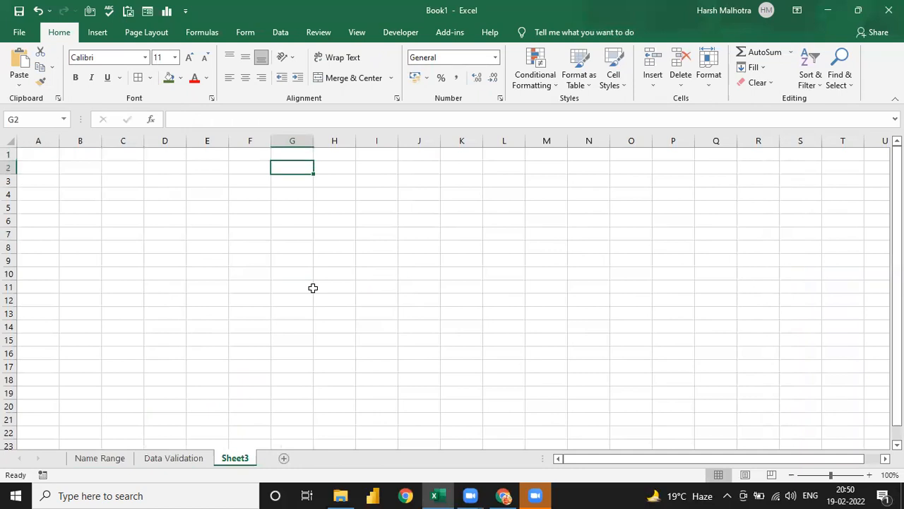
pyautogui.press('F3')
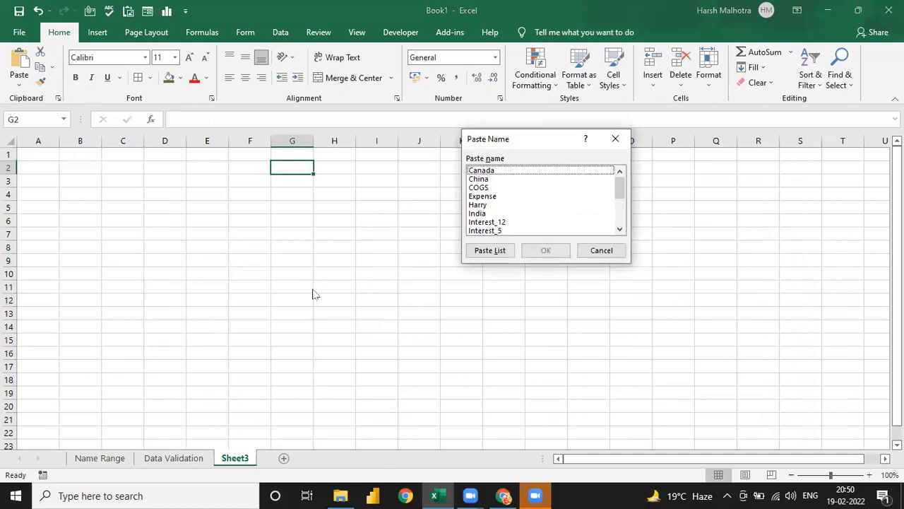
pyautogui.click(493, 180)
pyautogui.click(534, 250)
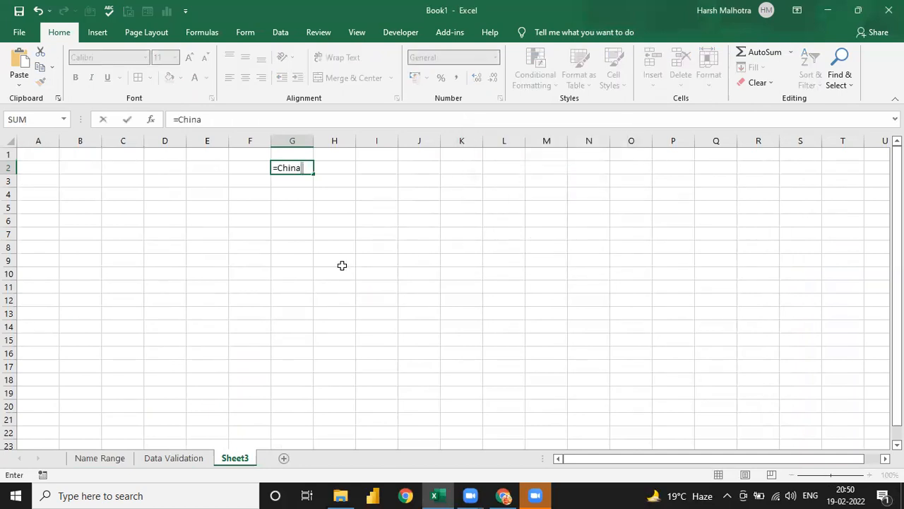
pyautogui.press('Return')
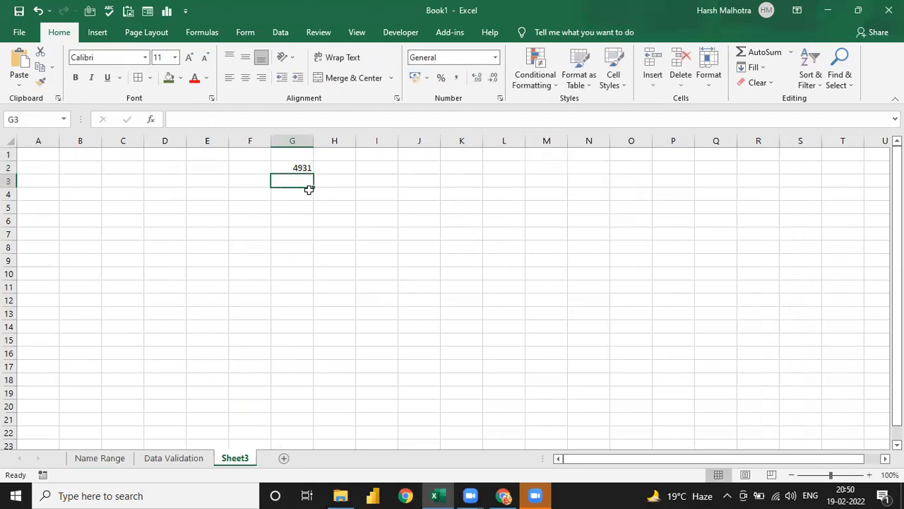
pyautogui.press('Up')
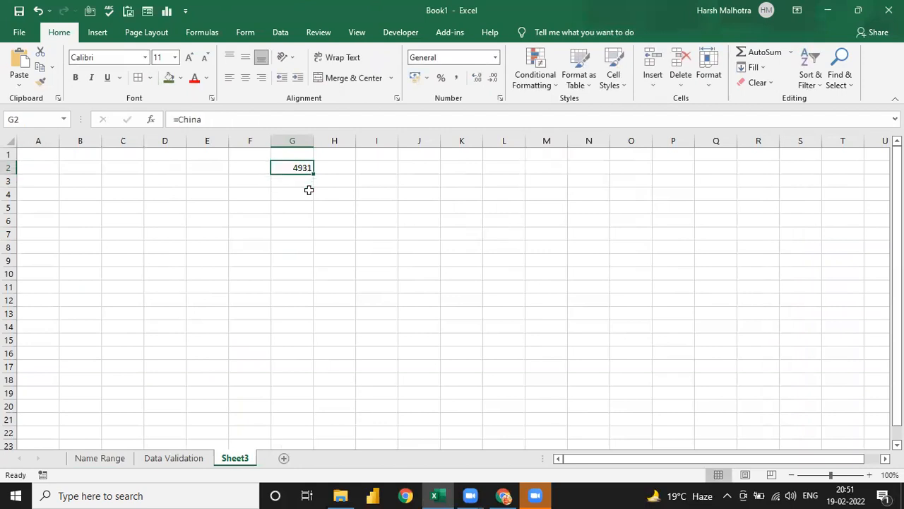
pyautogui.press('Delete')
# Return to the Name Range sheet and enter "Ctrl+F3" with its quotation marks in H43.
pyautogui.click(104, 458)
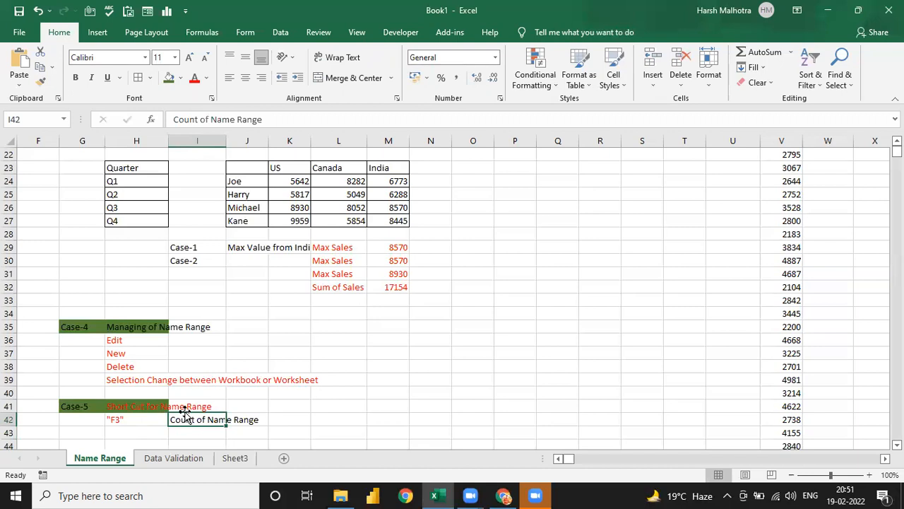
pyautogui.press('Down')
pyautogui.press('Left')
pyautogui.write('"')
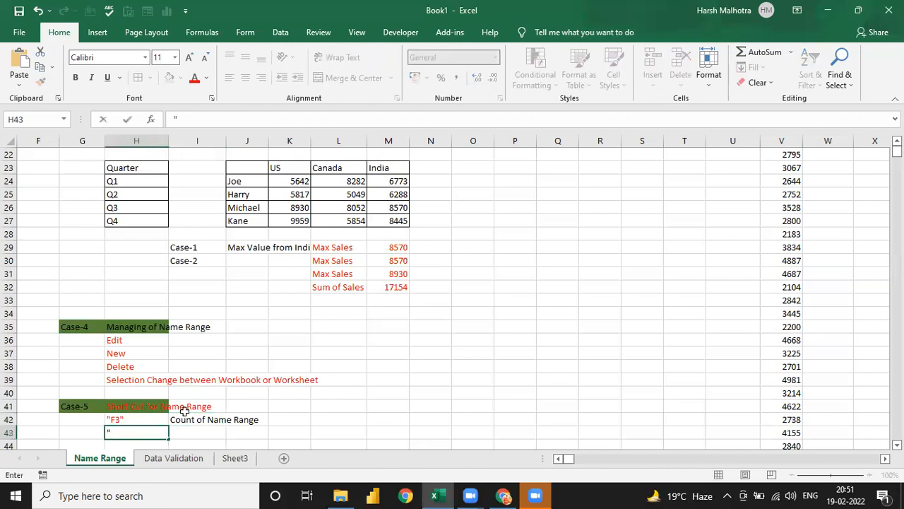
pyautogui.write('Ctrl+F3"')
pyautogui.press('Return')
pyautogui.click(185, 417)
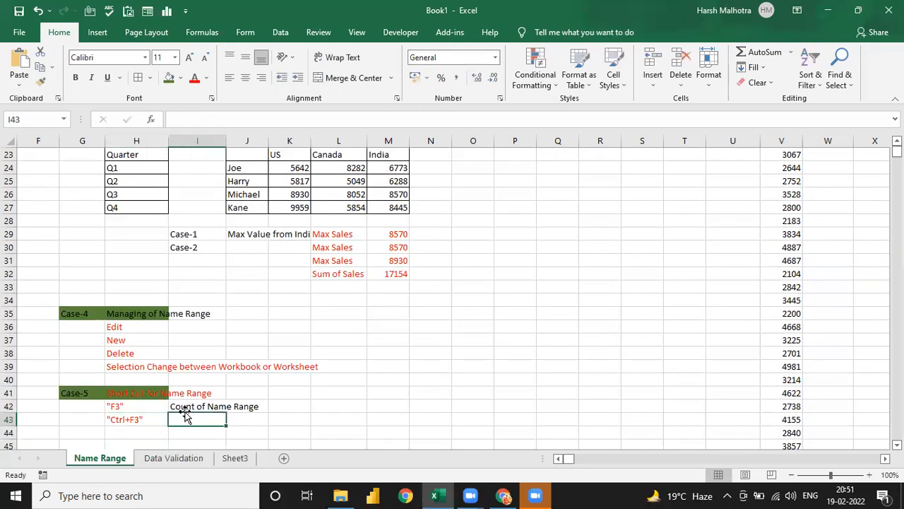
pyautogui.press('F3')
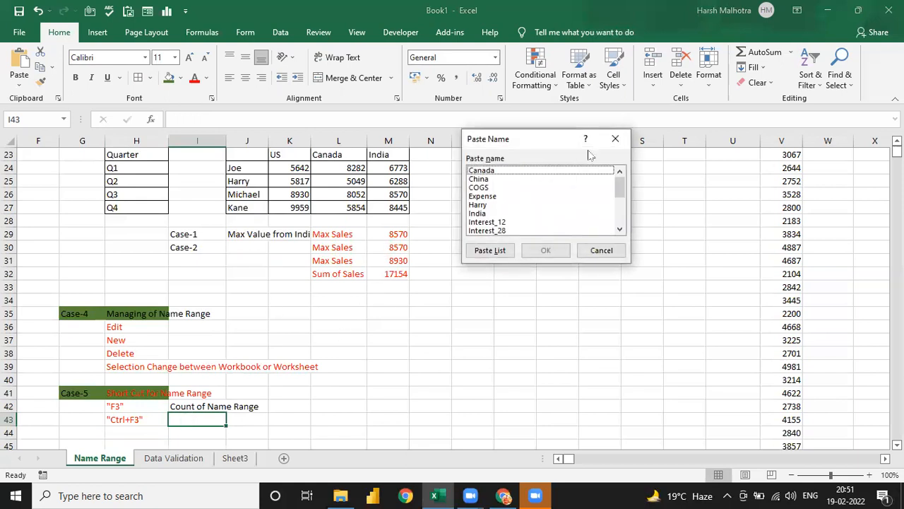
pyautogui.click(616, 139)
# Open the Name Manager and review the defined names with their values, references and scopes.
pyautogui.click(372, 260)
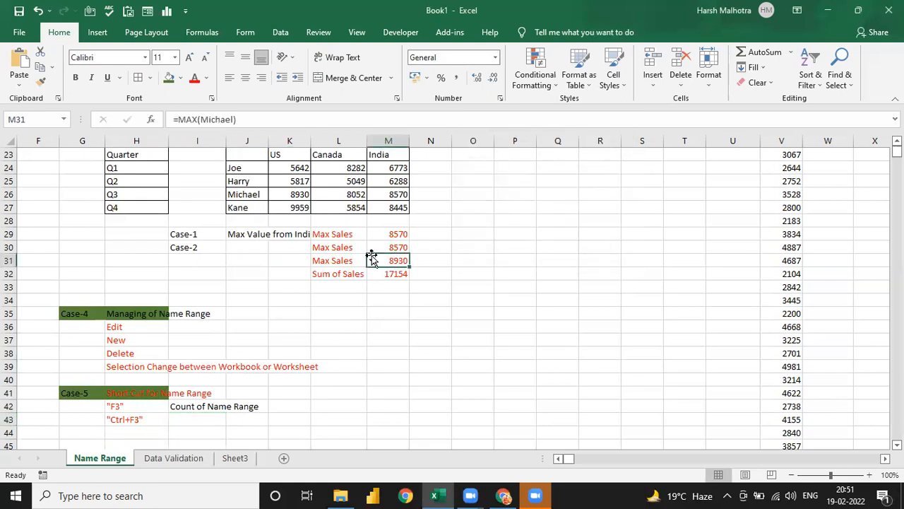
pyautogui.hotkey('ctrl', 'F3')
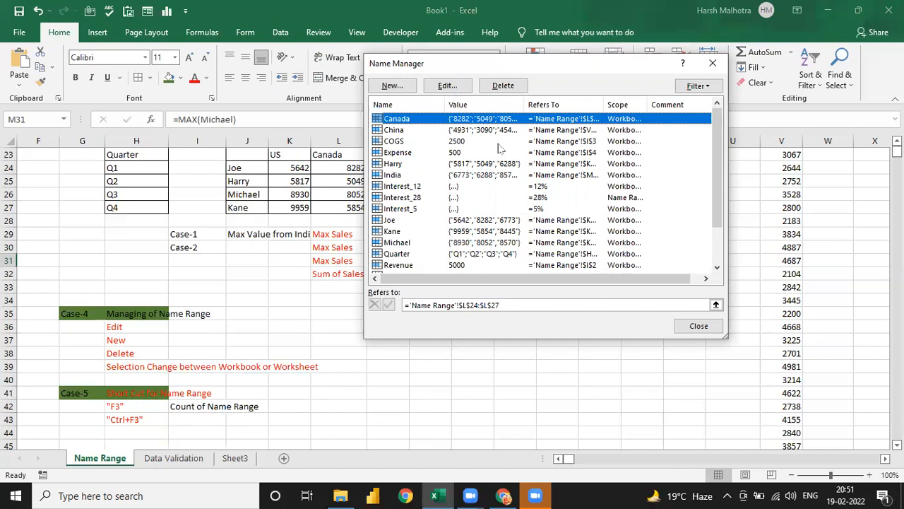
pyautogui.scroll(-2, 478, 190)
pyautogui.scroll(2, 477, 189)
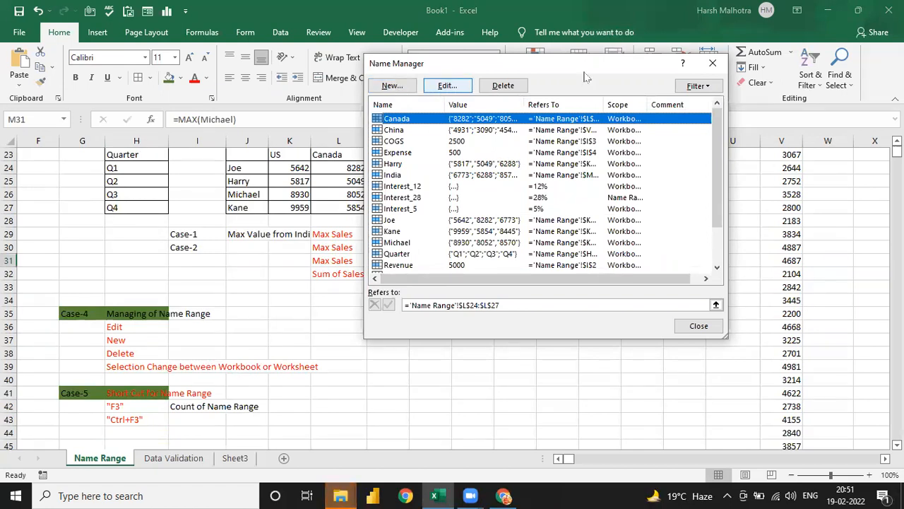
pyautogui.click(712, 63)
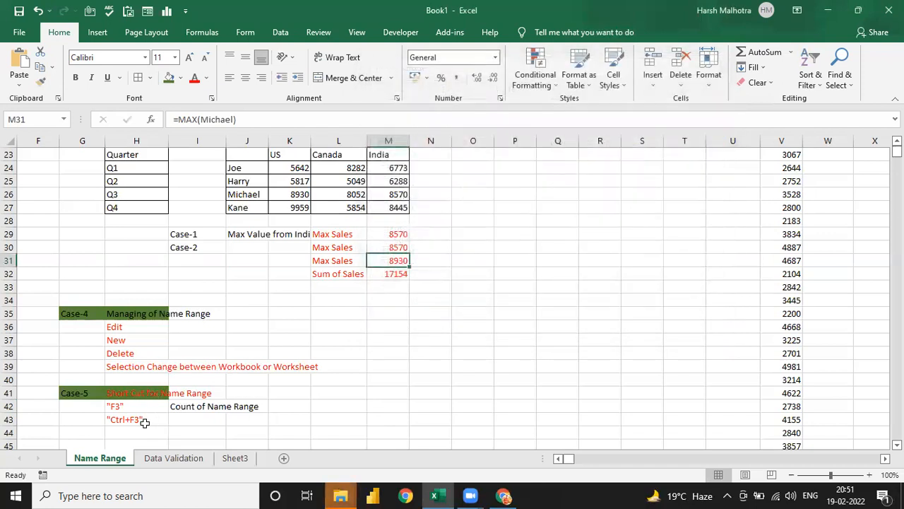
# Enter the description Name Manager Dialog Box in I43 beside "Ctrl+F3".
pyautogui.click(141, 421)
pyautogui.press('Right')
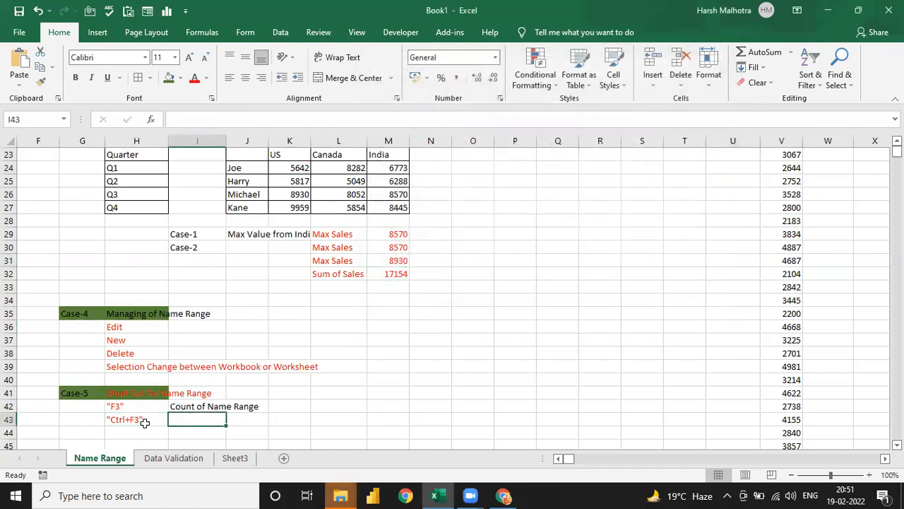
pyautogui.write('Name Man')
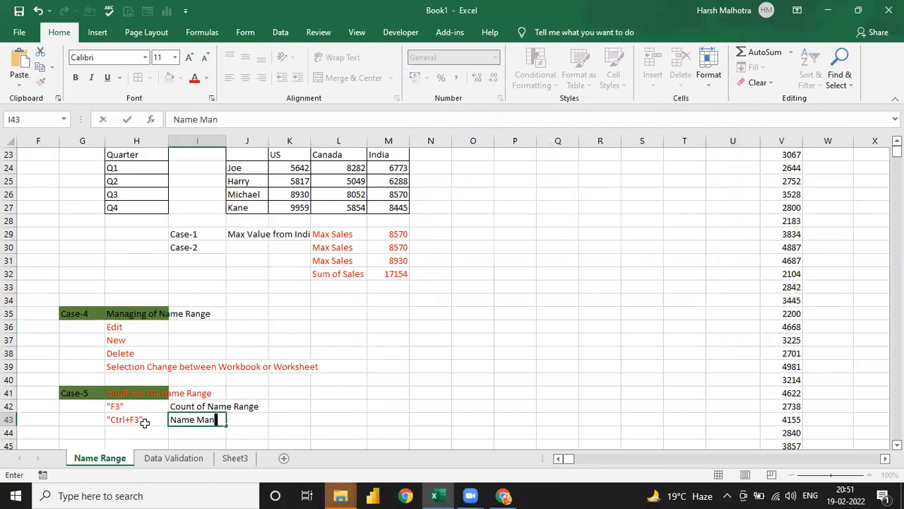
pyautogui.write('ager Dialog Box')
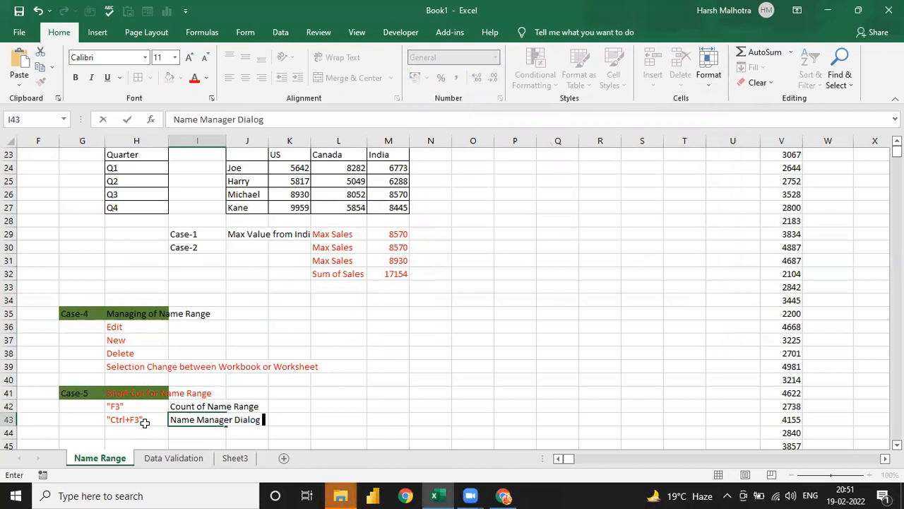
pyautogui.press('Return')
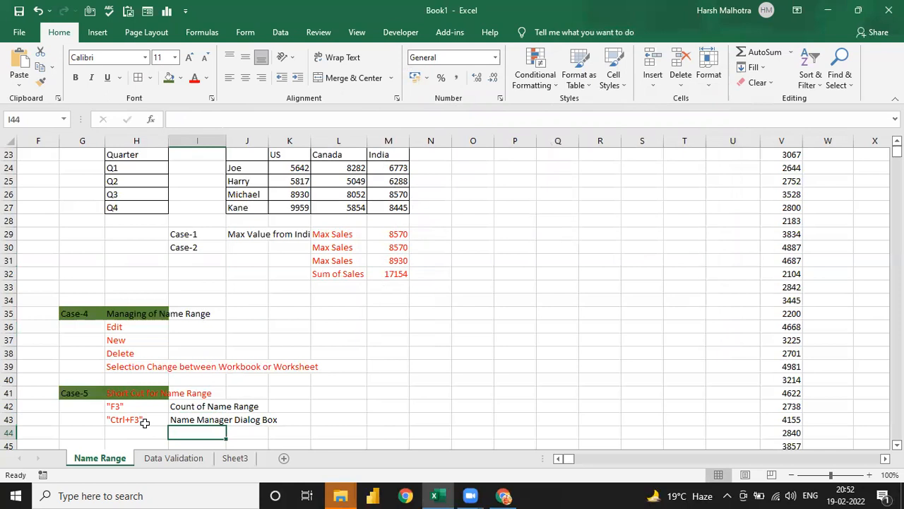
# Enter "ctrl+Shift+F3" with its quotation marks in H44.
pyautogui.click(145, 431)
pyautogui.write('"ctrl+')
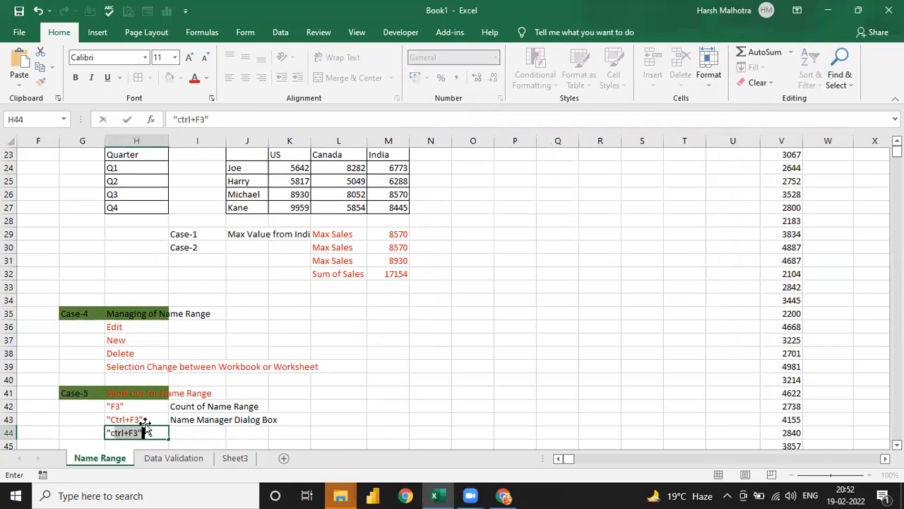
pyautogui.write('Sh')
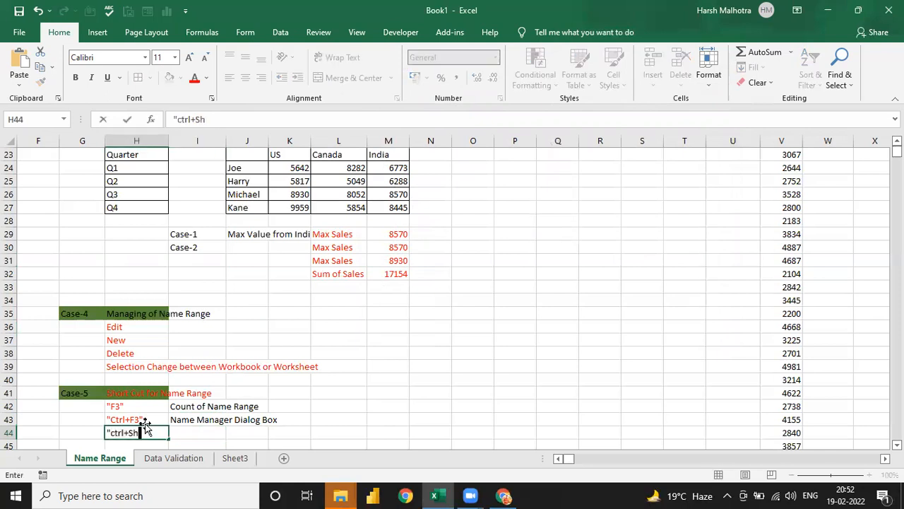
pyautogui.write('ift+F3')
pyautogui.press('Tab')
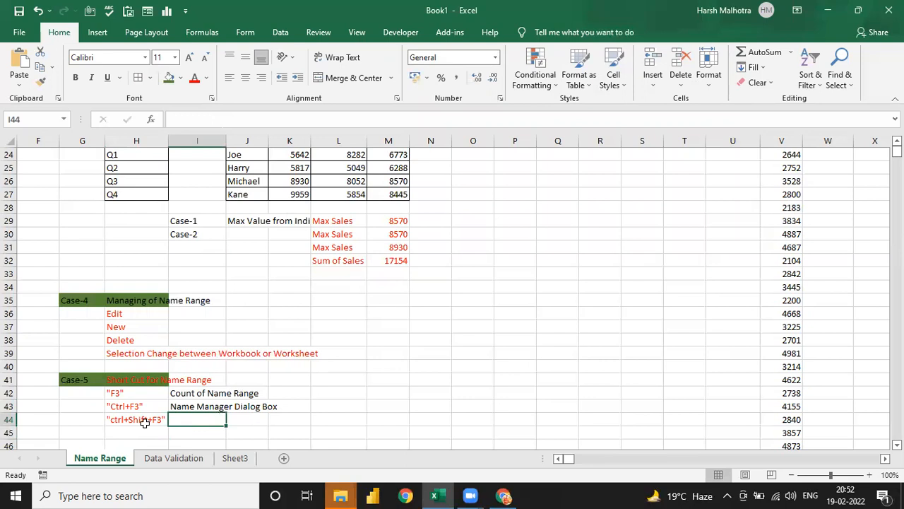
# Open Create Names from Selection to view its row and column options, closing it without creating names.
pyautogui.click(145, 422)
pyautogui.press('Right')
pyautogui.hotkey('ctrl', 'shift', 'F3')
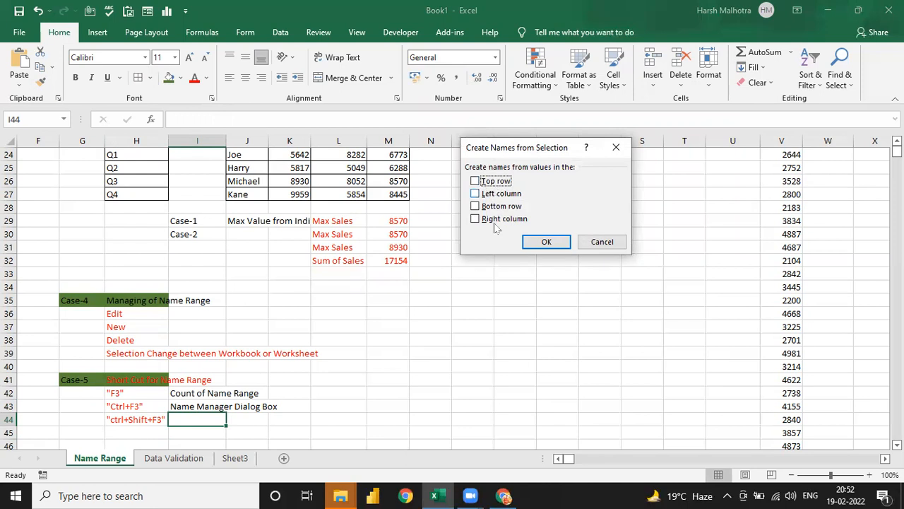
pyautogui.click(600, 241)
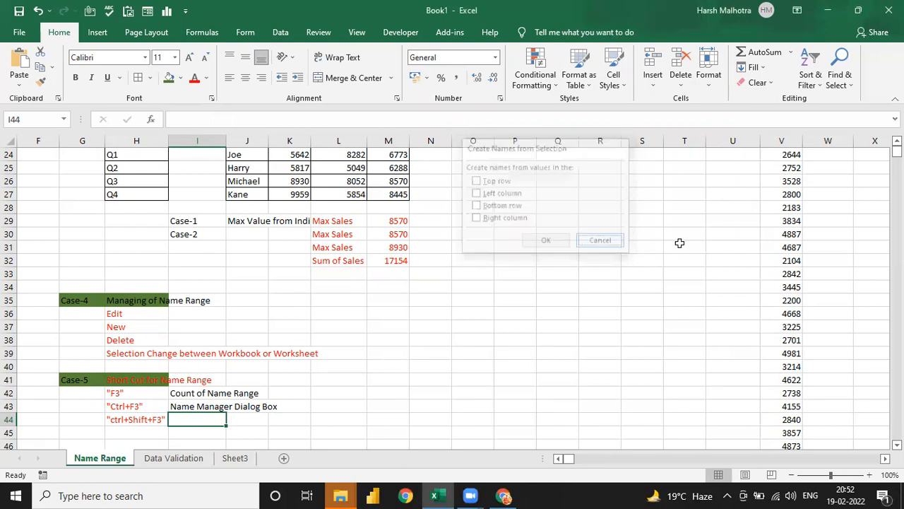
# Enter the sales value 5000 in P33 and the heading Sales_2017 above it in P32.
pyautogui.click(508, 272)
pyautogui.write('5000')
pyautogui.press('Return')
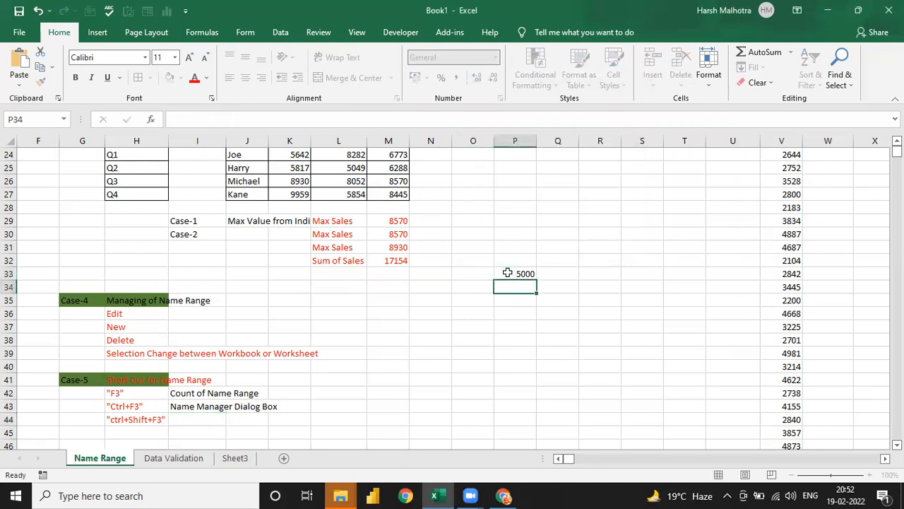
pyautogui.press('Up')
pyautogui.press('Up')
pyautogui.write('Sales')
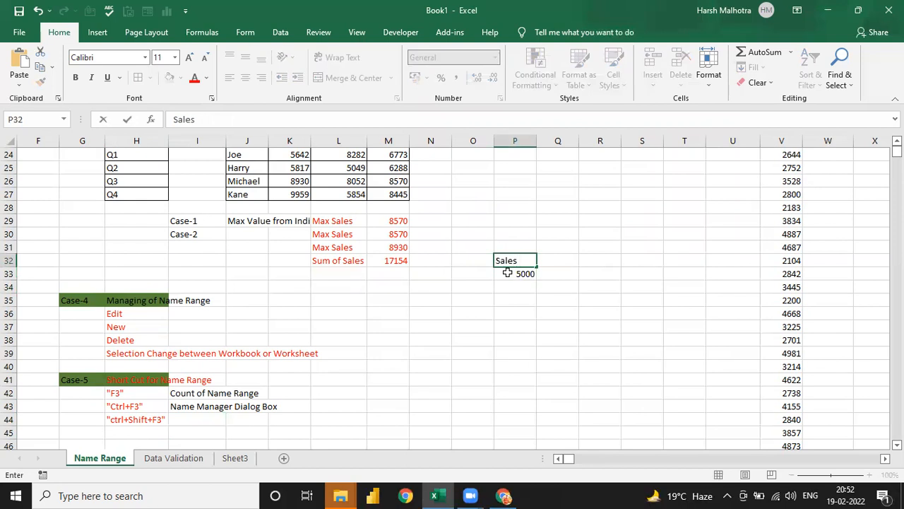
pyautogui.write('_2017')
pyautogui.hotkey('ctrl', 'Return')
pyautogui.press('Return')
pyautogui.press('Down')
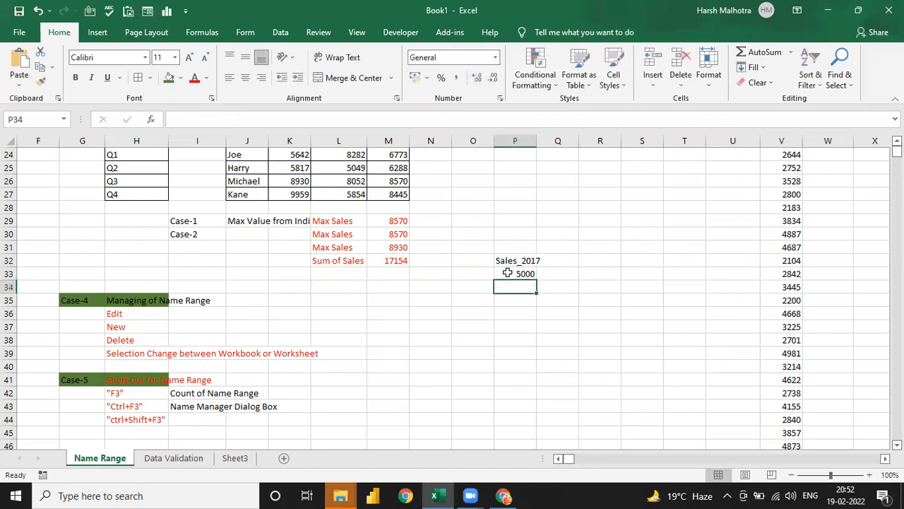
pyautogui.write('500')
pyautogui.press('BackSpace')
pyautogui.press('BackSpace')
pyautogui.press('BackSpace')
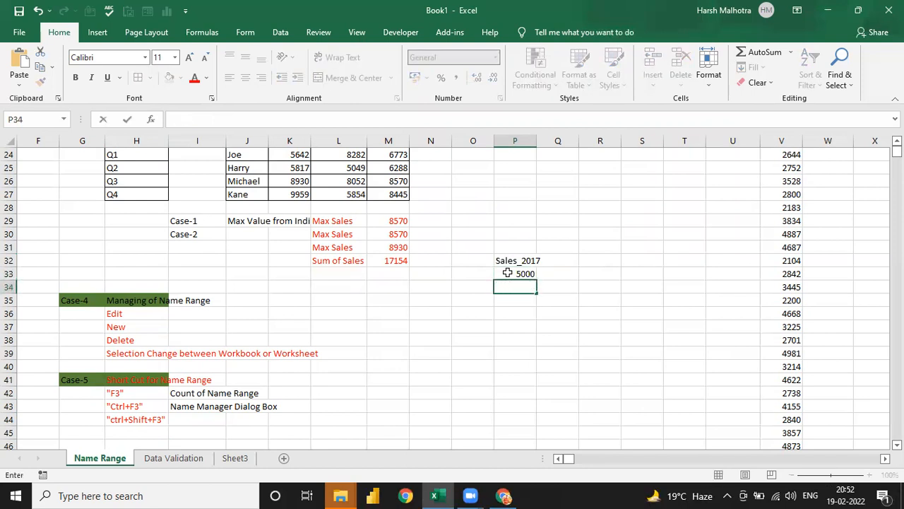
# Enter the month labels Jan, Feb, Mar and Apr in O33:O36 beside the Sales_2017 column.
pyautogui.press('Up')
pyautogui.press('Left')
pyautogui.write('Jan')
pyautogui.press('Return')
pyautogui.write('Feb')
pyautogui.press('Return')
pyautogui.write('Mar')
pyautogui.press('Return')
pyautogui.write('Apr')
pyautogui.press('Return')
# Enter the sales values 5000, 6000 and 8000 in P34:P36 for Feb, Mar and Apr.
pyautogui.press('Up')
pyautogui.press('Up')
pyautogui.press('Up')
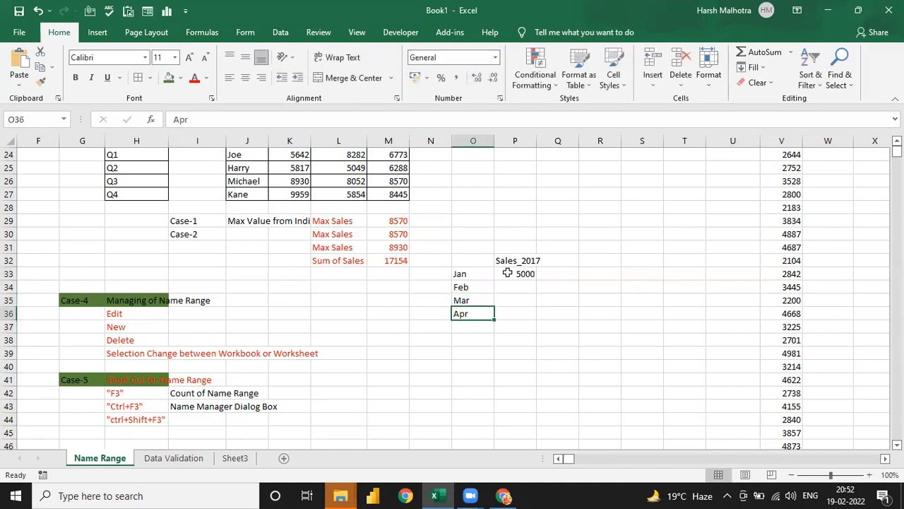
pyautogui.press('Right')
pyautogui.write('5000')
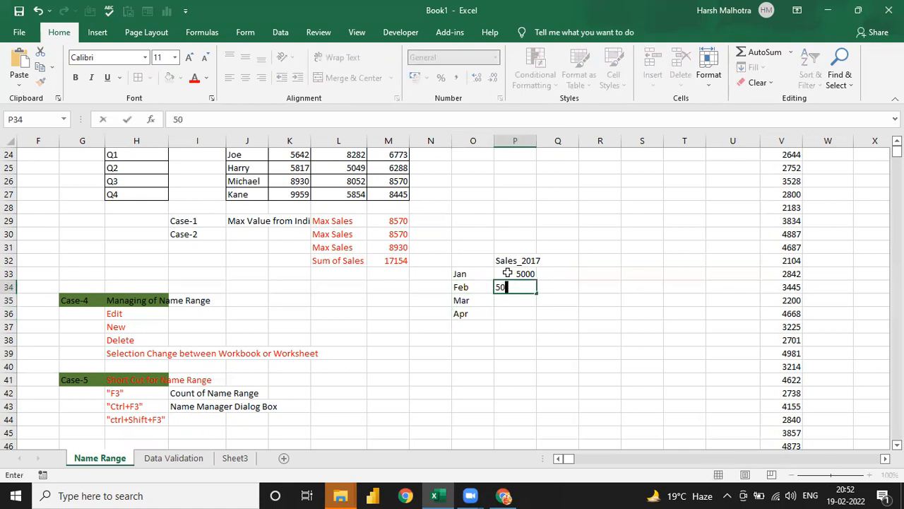
pyautogui.press('Return')
pyautogui.write('6000')
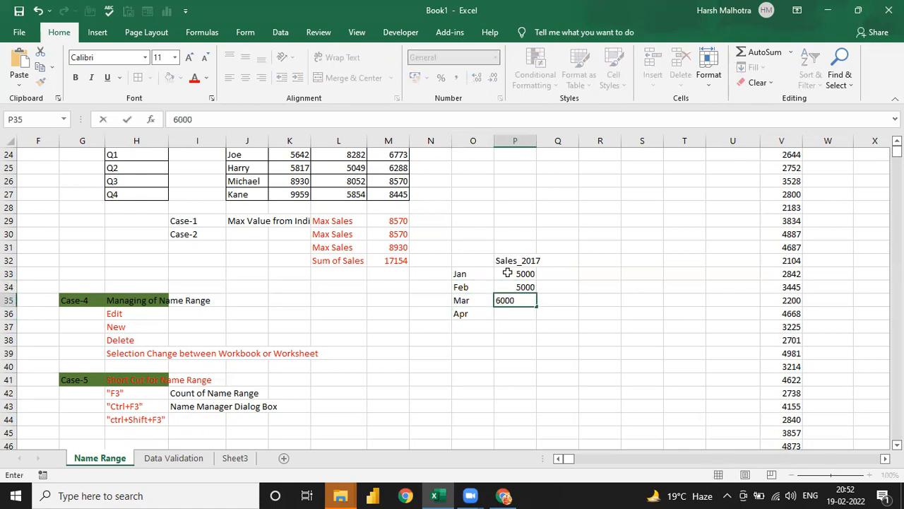
pyautogui.press('Return')
pyautogui.write('8000')
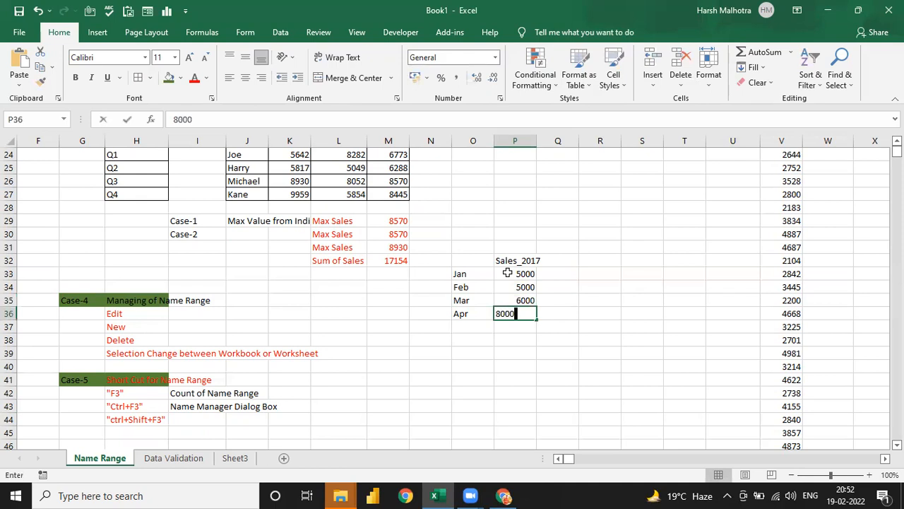
pyautogui.press('Return')
# Create names from the top row and left column of the sales table in O32:P36.
pyautogui.press('Up')
pyautogui.press('Up')
pyautogui.press('Up')
pyautogui.press('Up')
pyautogui.press('Left')
pyautogui.press('Up')
pyautogui.hotkey('shift', 'Right')
pyautogui.hotkey('shift', 'Down')
pyautogui.hotkey('shift', 'Down')
pyautogui.hotkey('shift', 'Down')
pyautogui.hotkey('shift', 'Down')
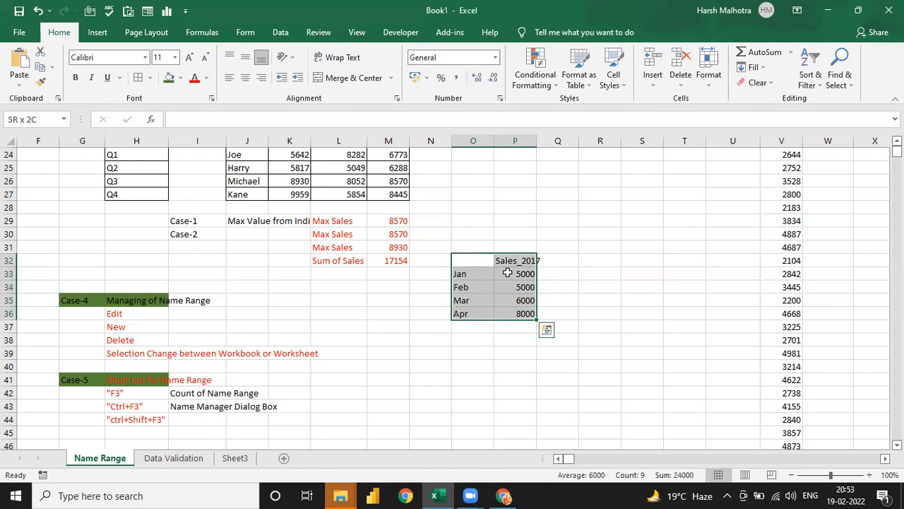
pyautogui.hotkey('ctrl', 'shift', 'F3')
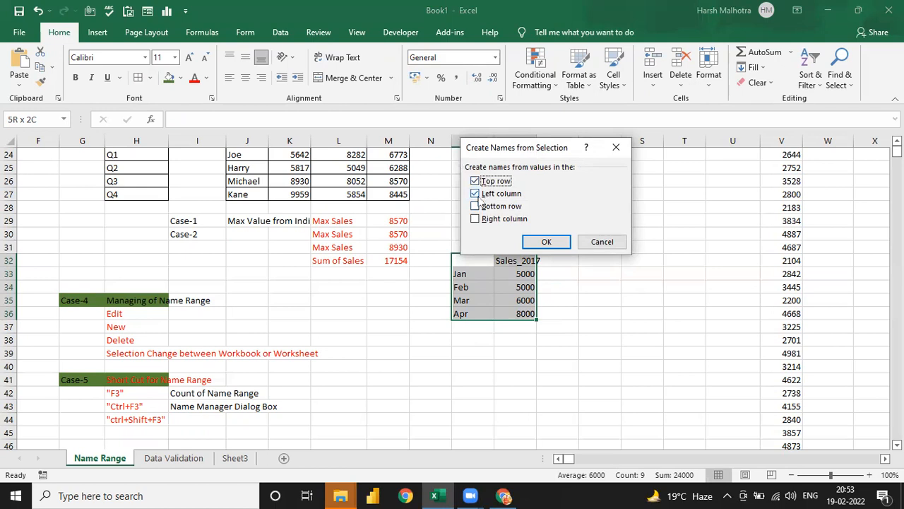
pyautogui.click(535, 240)
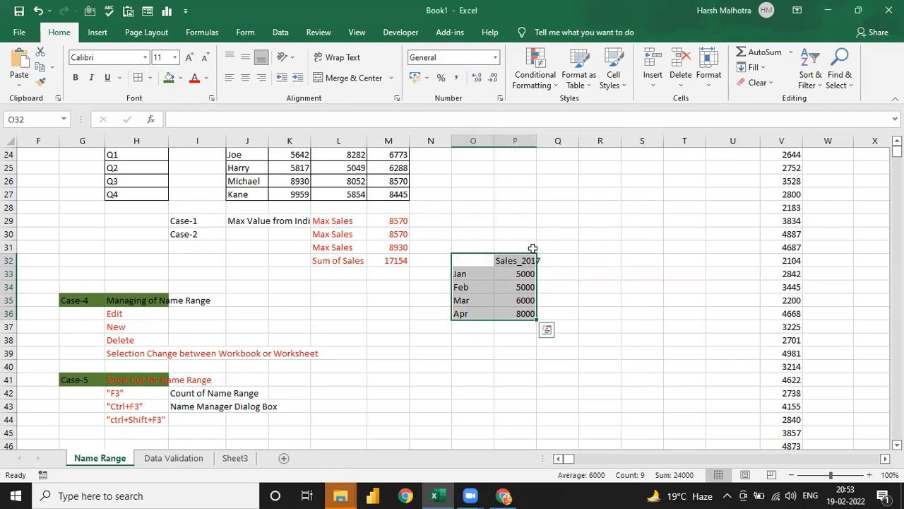
# Go to the Sales_2017 named range to check which cells it covers.
pyautogui.click(63, 120)
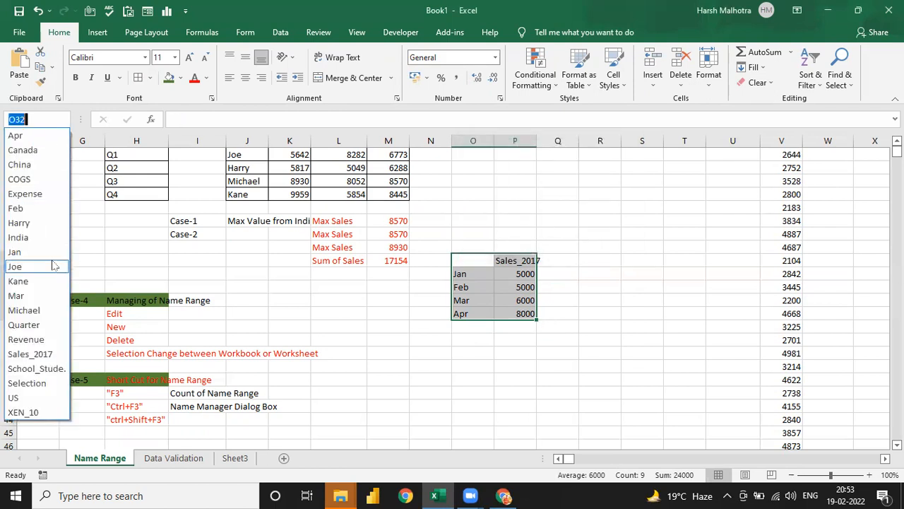
pyautogui.click(28, 354)
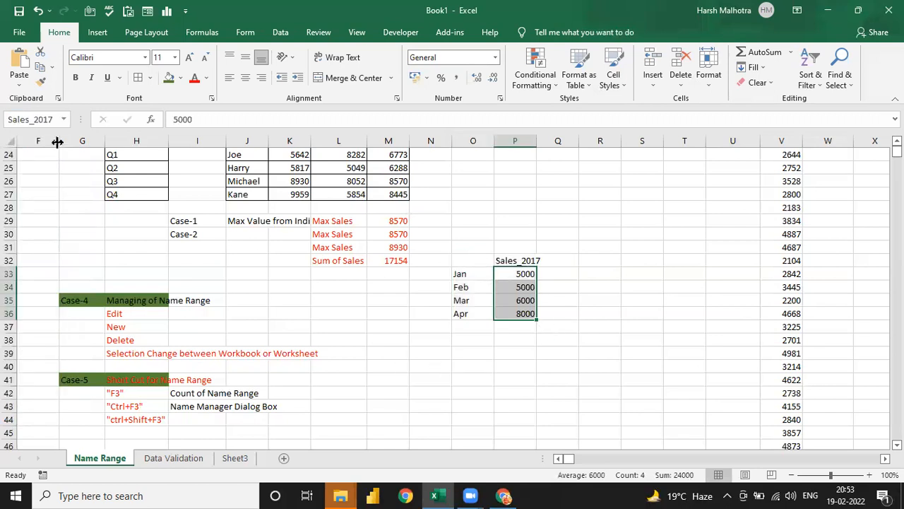
# Enter the formula =SUM(Sales_2017) in P38 to total the named sales range.
pyautogui.click(514, 332)
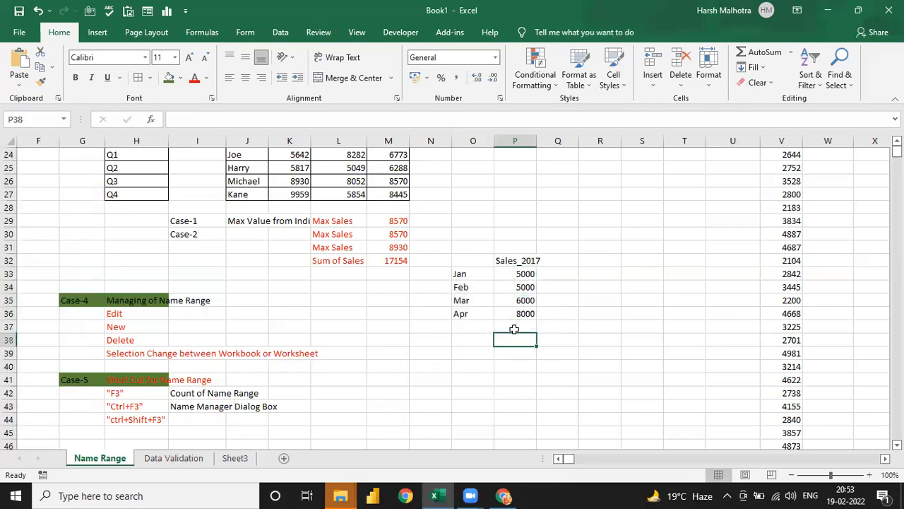
pyautogui.write('sum')
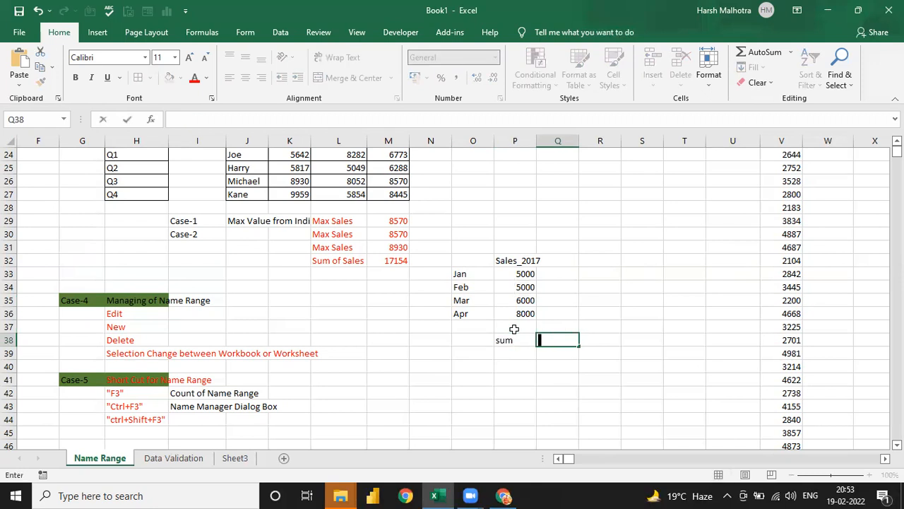
pyautogui.write('=sun')
pyautogui.press('Tab')
pyautogui.press('BackSpace')
pyautogui.press('Left')
pyautogui.press('BackSpace')
pyautogui.write('=sum')
pyautogui.press('Tab')
pyautogui.write('sale')
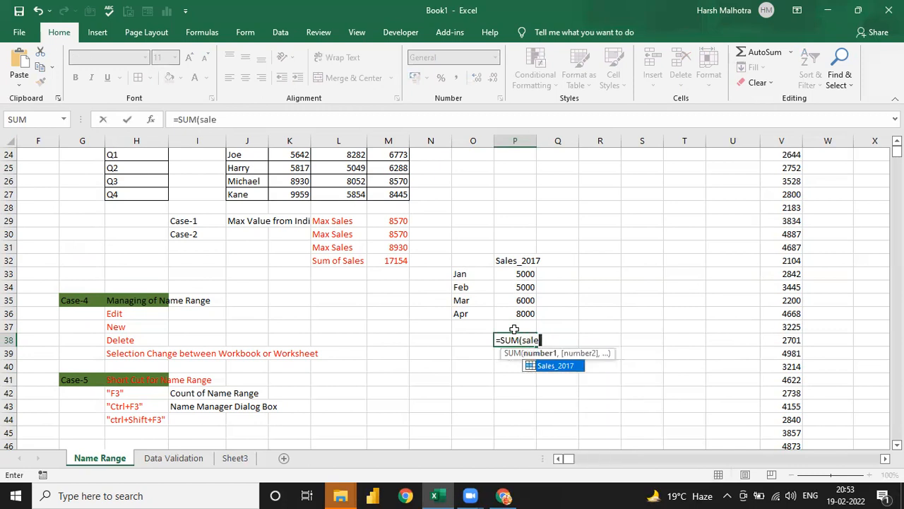
pyautogui.press('Tab')
pyautogui.press('Return')
pyautogui.press('Up')
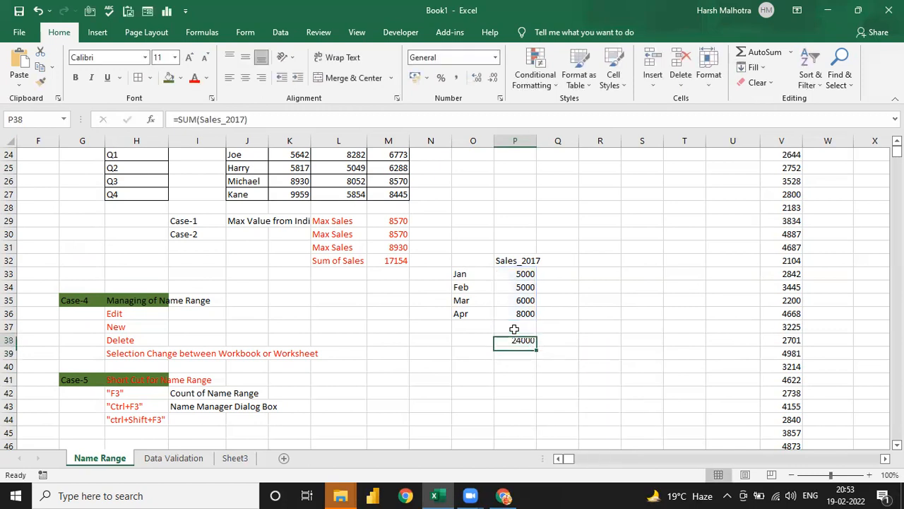
pyautogui.press('Down')
pyautogui.write('Sum')
pyautogui.press('Tab')
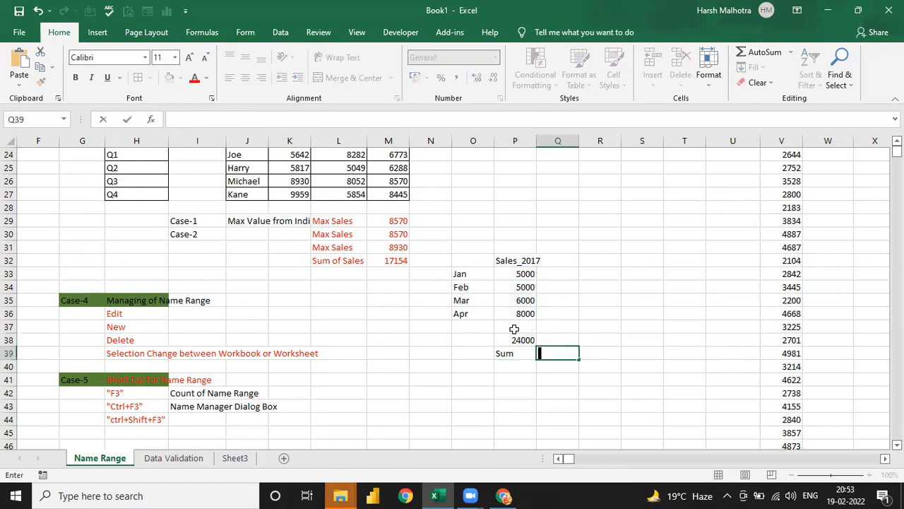
pyautogui.press('Left')
pyautogui.write('=')
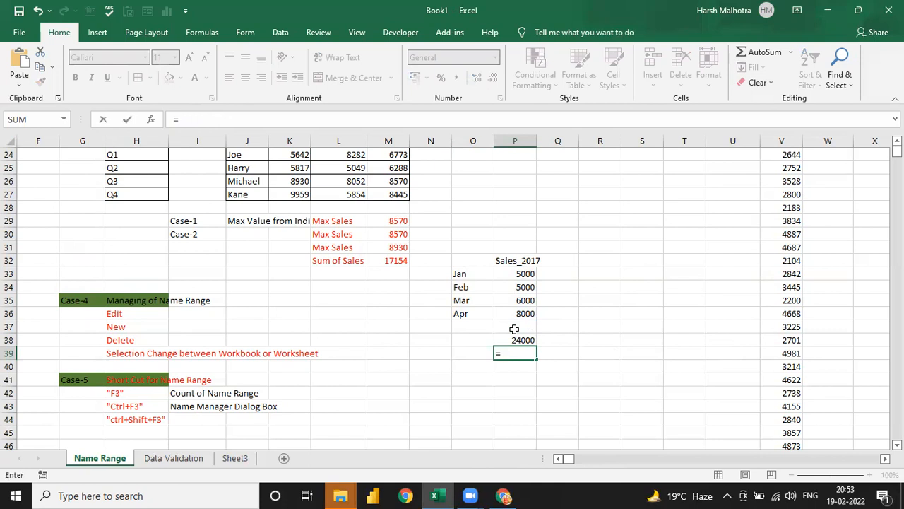
pyautogui.press('Escape')
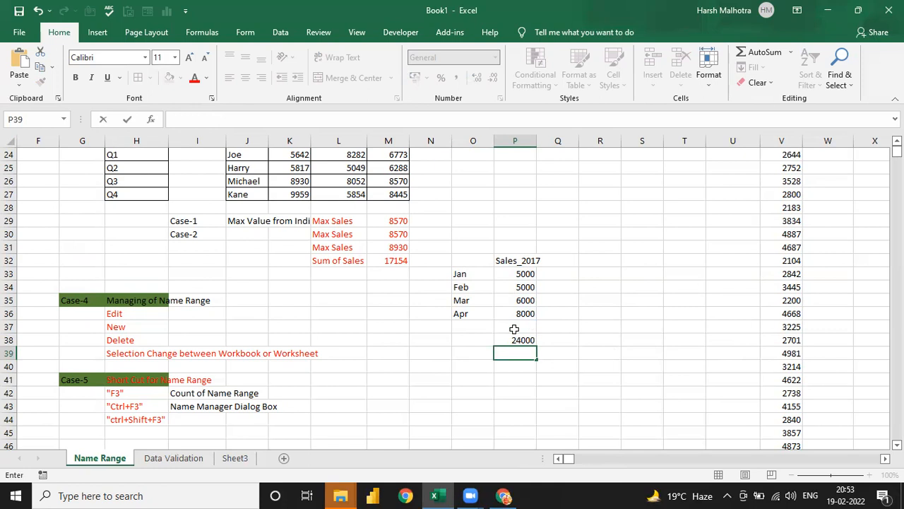
# Copy the Sales_2017 heading from P32 into Q32 and R32.
pyautogui.press('Up')
pyautogui.press('Up')
pyautogui.press('Up')
pyautogui.press('Up')
pyautogui.press('Up')
pyautogui.press('Up')
pyautogui.press('Up')
pyautogui.hotkey('ctrl', 'c')
pyautogui.press('Right')
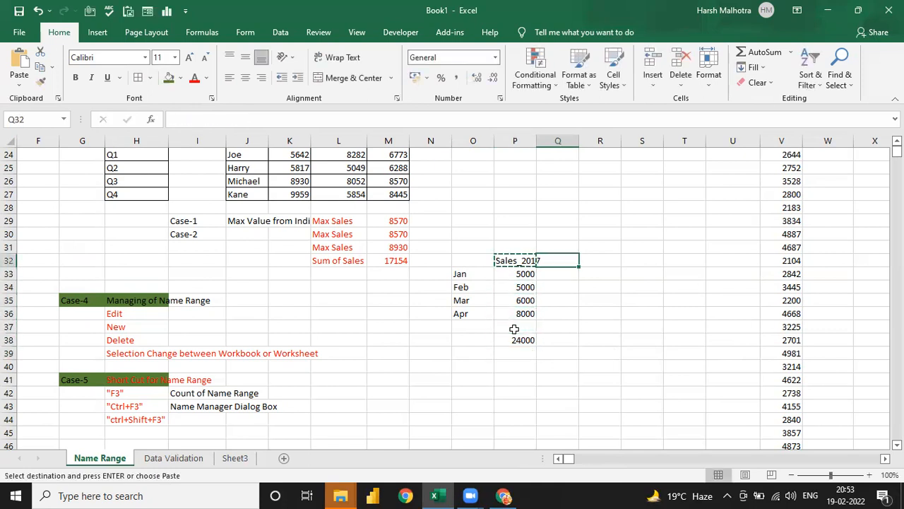
pyautogui.hotkey('ctrl', 'v')
pyautogui.press('Right')
pyautogui.hotkey('ctrl', 'v')
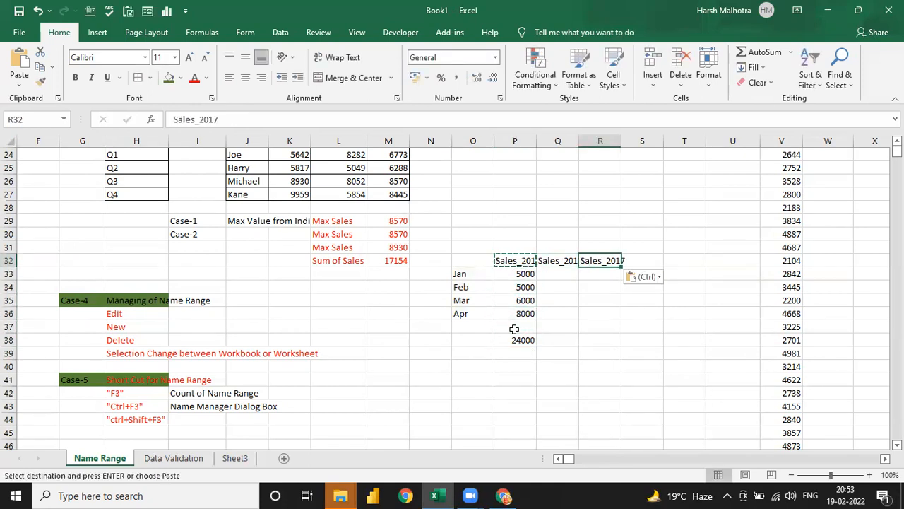
# Change the copied heading in Q32 to Sales_2018.
pyautogui.press('Left')
pyautogui.click(277, 121)
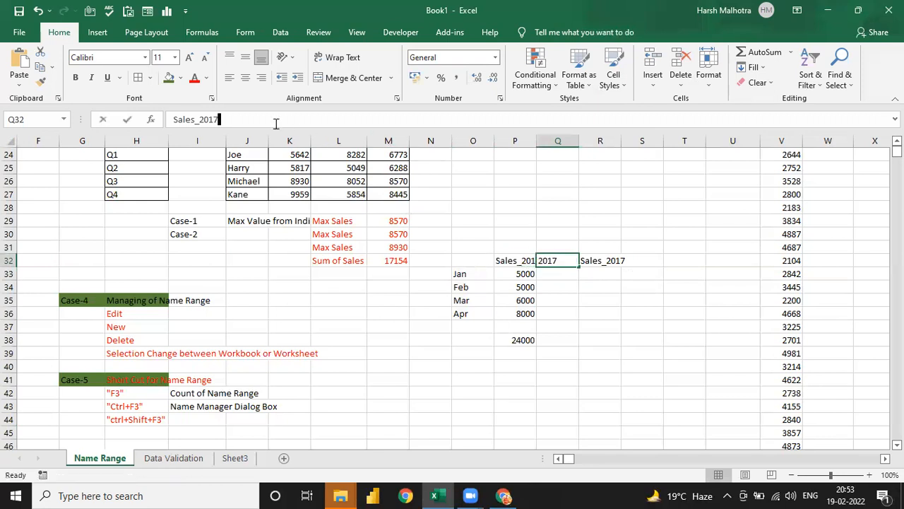
pyautogui.press('BackSpace')
pyautogui.write('9')
pyautogui.press('BackSpace')
pyautogui.write('8')
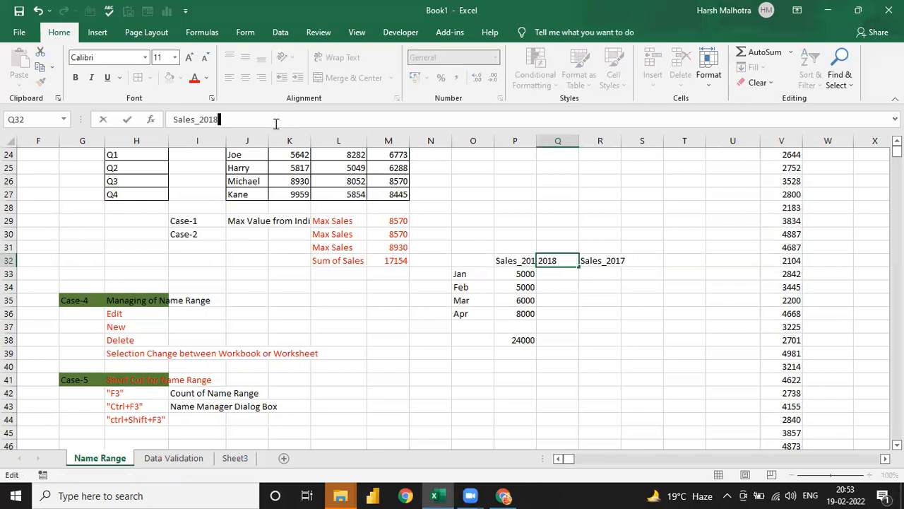
pyautogui.press('Return')
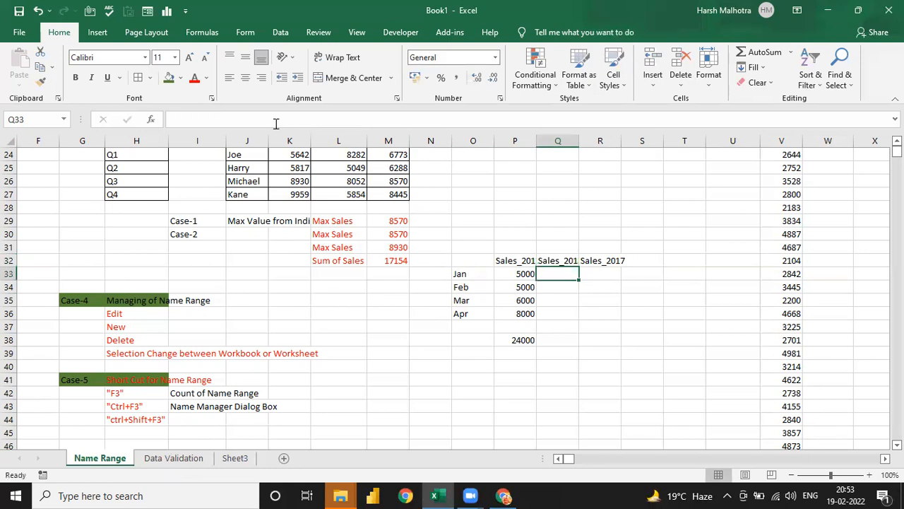
# Change the copied heading in R32 to Sales_2019.
pyautogui.press('Up')
pyautogui.press('Right')
pyautogui.click(268, 121)
pyautogui.press('BackSpace')
pyautogui.write('9')
pyautogui.press('Return')
# Fill the Sales_2018 column in Q33:Q36 with 5000, 6000, 8000 and 9000.
pyautogui.press('Left')
pyautogui.press('Left')
pyautogui.hotkey('shift', 'Down')
pyautogui.hotkey('shift', 'Down')
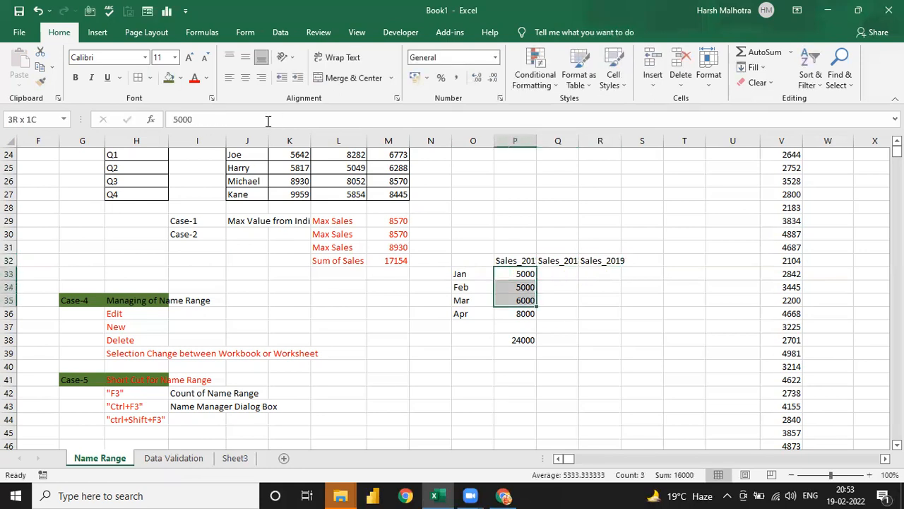
pyautogui.press('Right')
pyautogui.write('0')
pyautogui.press('Return')
pyautogui.write('6000')
pyautogui.press('Return')
pyautogui.write('8000')
pyautogui.press('Return')
pyautogui.write('9000')
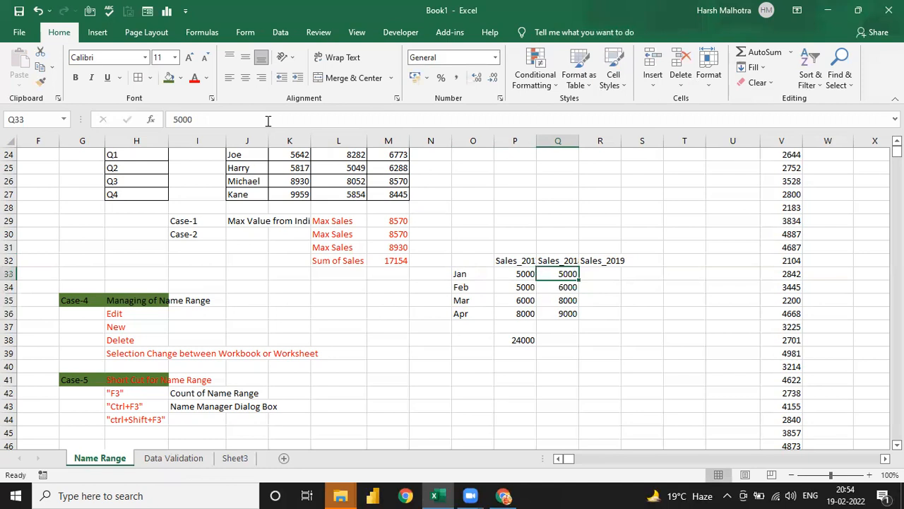
pyautogui.press('Return')
# Fill the Sales_2019 column in R33:R36 with 5800, 6500, 8500 and 7800.
pyautogui.write('5800')
pyautogui.press('Return')
pyautogui.write('+5')
pyautogui.press('BackSpace')
pyautogui.press('BackSpace')
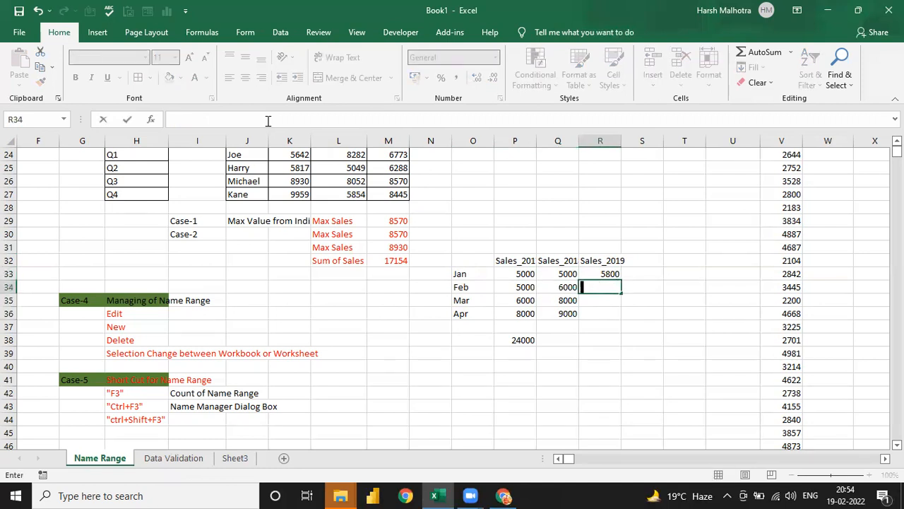
pyautogui.write('6500')
pyautogui.press('Return')
pyautogui.write('8500')
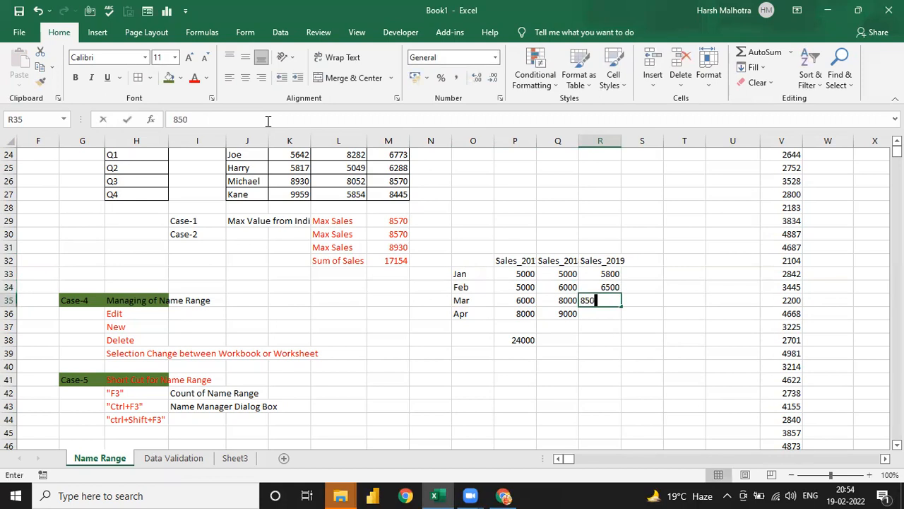
pyautogui.press('Return')
pyautogui.press('Up')
pyautogui.press('Up')
pyautogui.press('Up')
pyautogui.press('Up')
pyautogui.press('Down')
pyautogui.press('Down')
pyautogui.press('Down')
pyautogui.press('Down')
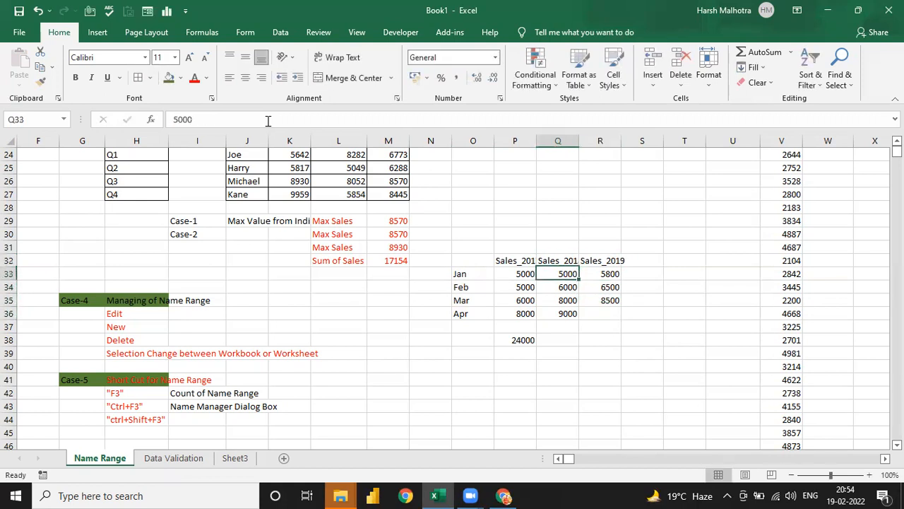
pyautogui.write('7800')
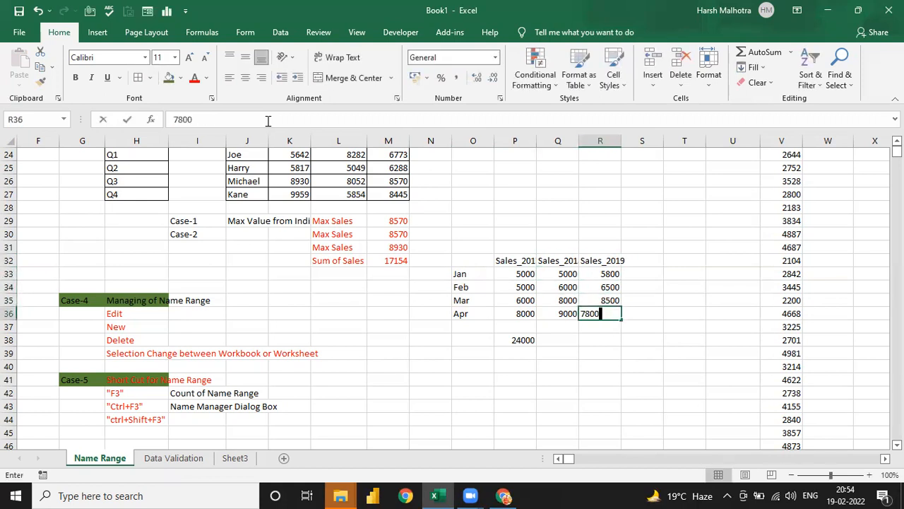
# Create names from the expanded sales table in O32:R36, replacing the existing definitions of the month names Jan to Apr.
pyautogui.press('Left')
pyautogui.press('Up')
pyautogui.press('Up')
pyautogui.press('Up')
pyautogui.press('Left')
pyautogui.press('Up')
pyautogui.press('Left')
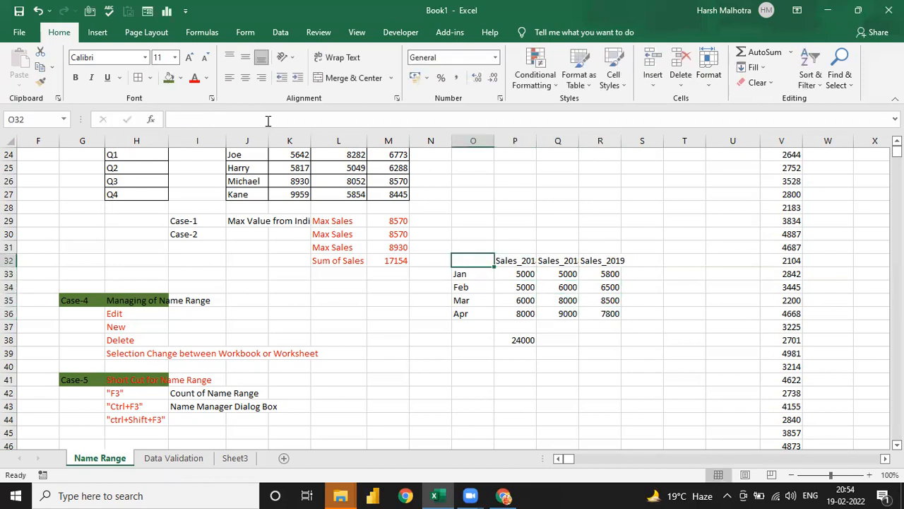
pyautogui.hotkey('shift', 'Right')
pyautogui.hotkey('shift', 'Right')
pyautogui.hotkey('shift', 'Down')
pyautogui.hotkey('shift', 'Down')
pyautogui.hotkey('shift', 'Down')
pyautogui.hotkey('shift', 'Down')
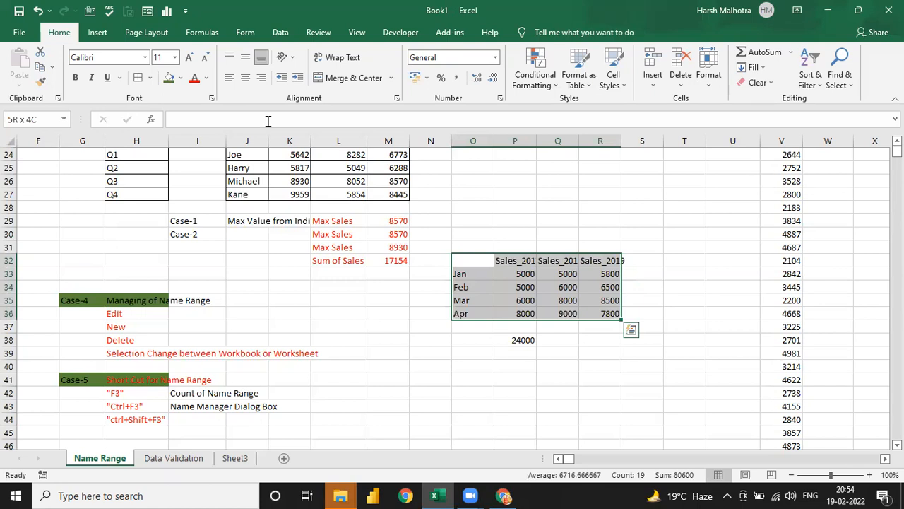
pyautogui.hotkey('ctrl', 'shift', 'F3')
pyautogui.click(545, 242)
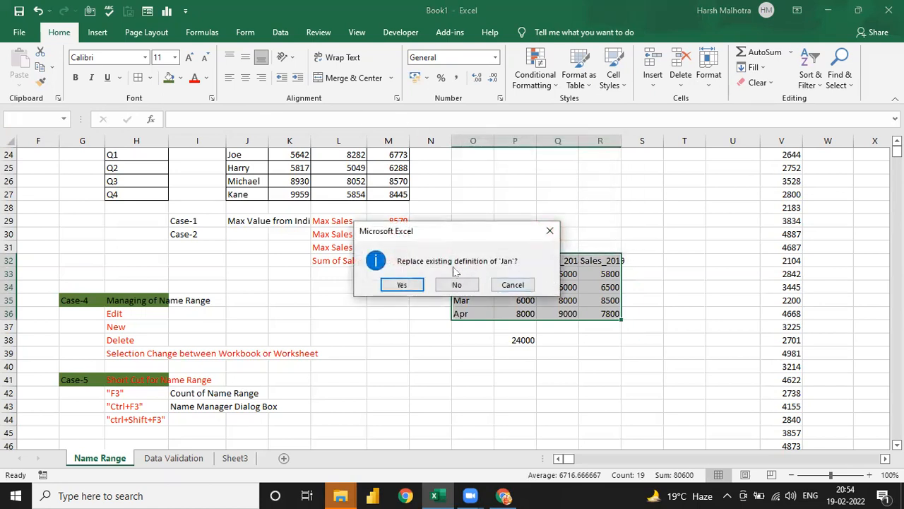
pyautogui.click(412, 286)
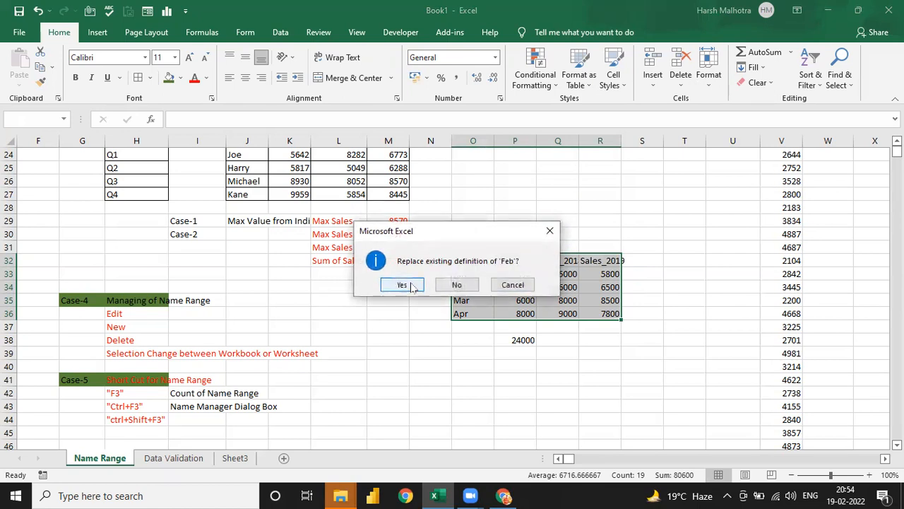
pyautogui.click(402, 287)
pyautogui.click(402, 286)
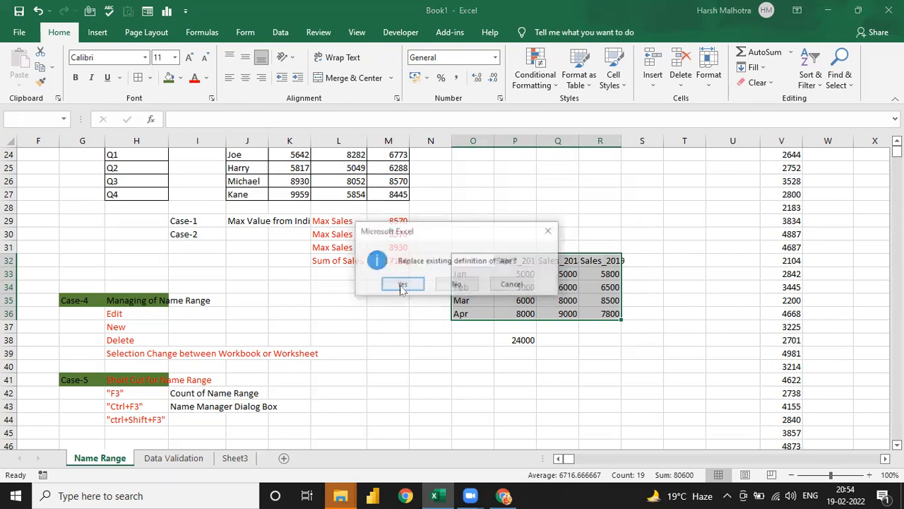
pyautogui.click(402, 286)
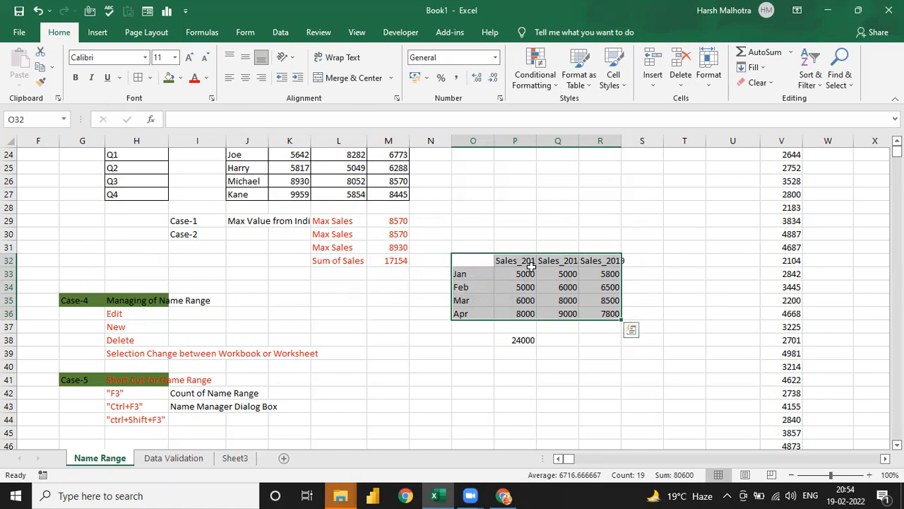
# Enter a formula in P39 that averages the named range Jan.
pyautogui.click(516, 326)
pyautogui.press('Down')
pyautogui.press('Down')
pyautogui.press('Up')
pyautogui.press('Down')
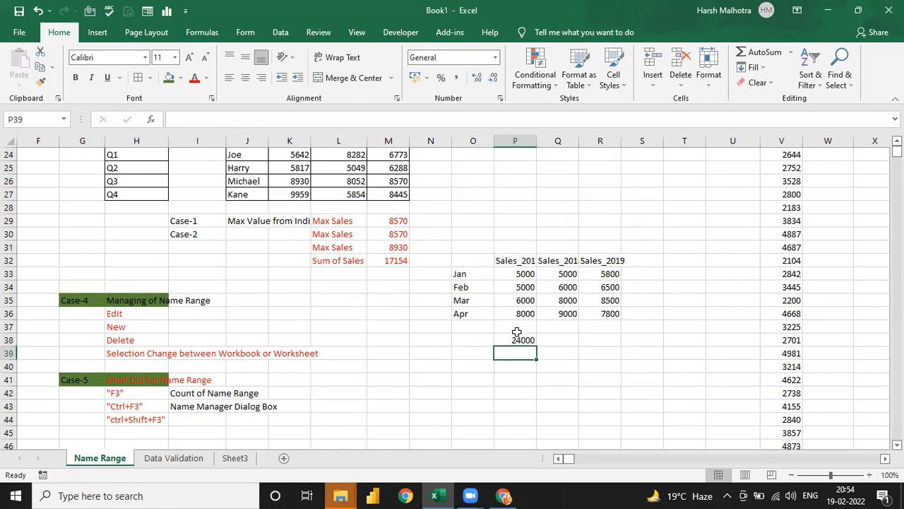
pyautogui.write('=aver')
pyautogui.press('Tab')
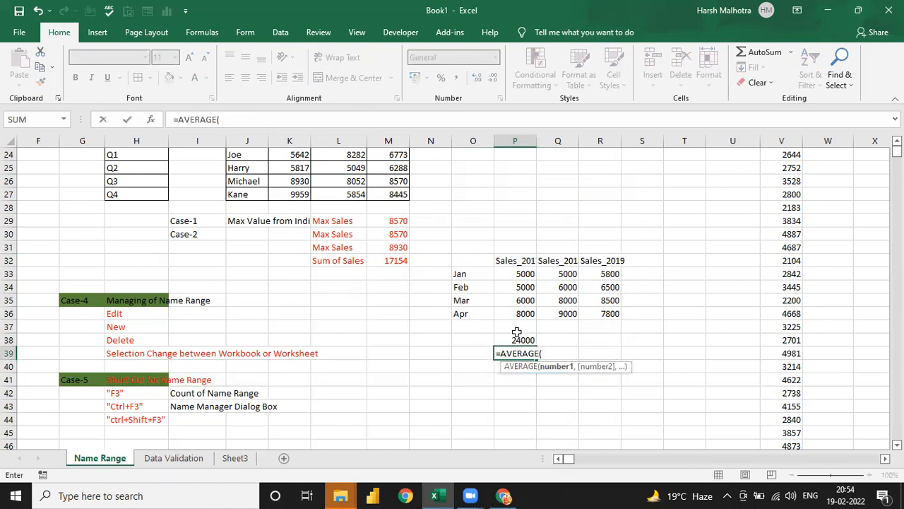
pyautogui.write('Jan')
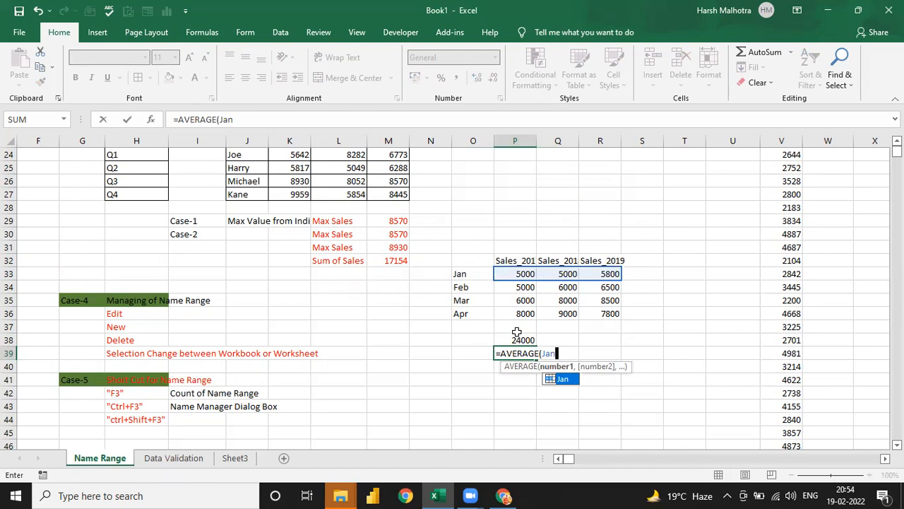
pyautogui.write(')')
pyautogui.press('Return')
pyautogui.press('Up')
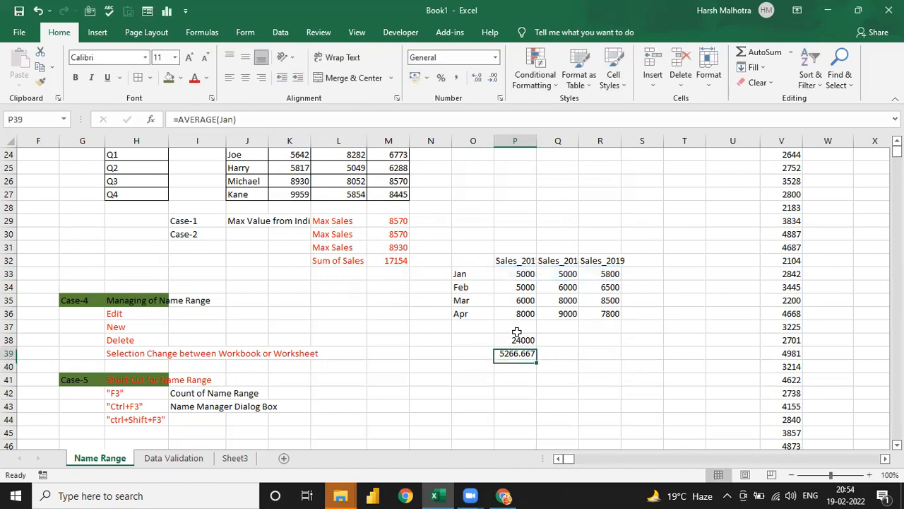
# Describe the "ctrl+Shift+F3" shortcut in I44 as "Creating Name Range for Selection".
pyautogui.press('Left')
pyautogui.press('Up')
pyautogui.press('Up')
pyautogui.press('Up')
pyautogui.press('Up')
pyautogui.press('Up')
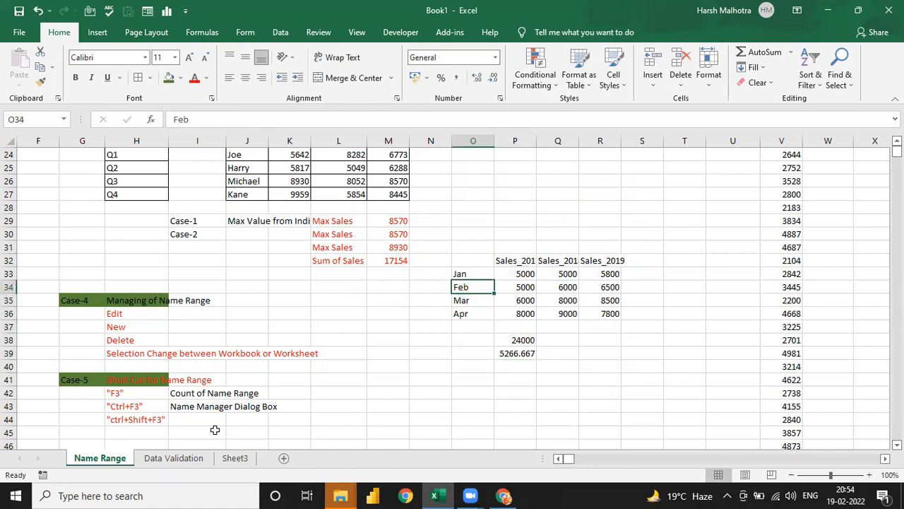
pyautogui.click(180, 417)
pyautogui.write('Creating Name ')
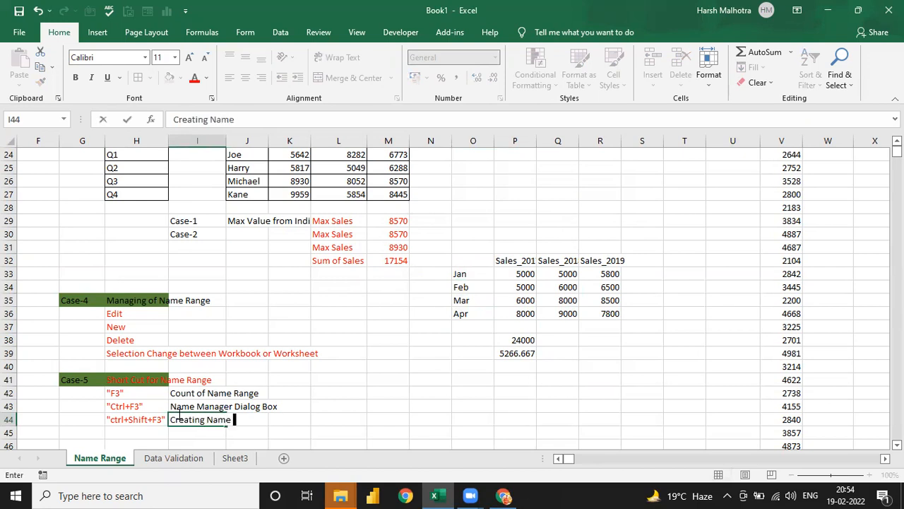
pyautogui.write('Range for Se')
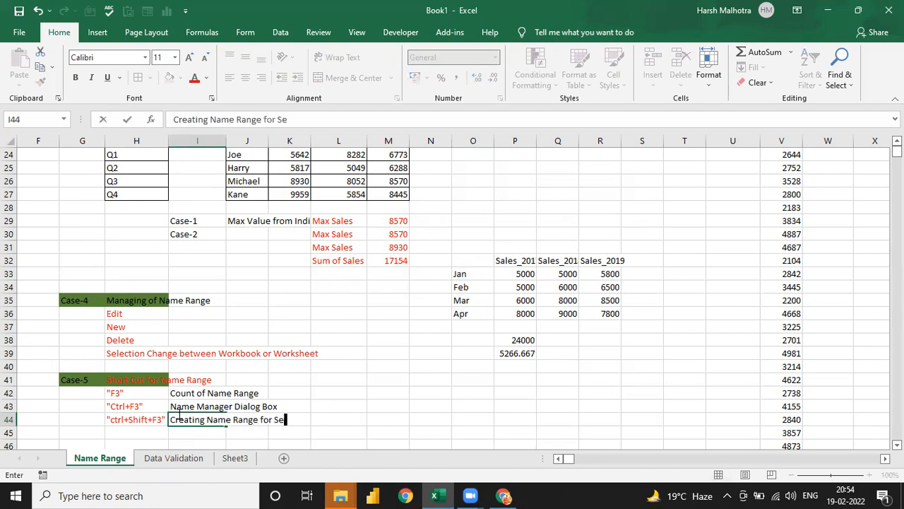
pyautogui.write('lection')
pyautogui.press('Return')
# Color the first three topic lines in A4:A6, from Creating Name Range to Important Keyboard Shortcut, red.
pyautogui.press('Up')
pyautogui.press('Up')
pyautogui.press('Left')
pyautogui.hotkey('ctrl', 'Left')
pyautogui.hotkey('ctrl', 'Up')
pyautogui.hotkey('ctrl', 'Up')
pyautogui.hotkey('ctrl', 'Up')
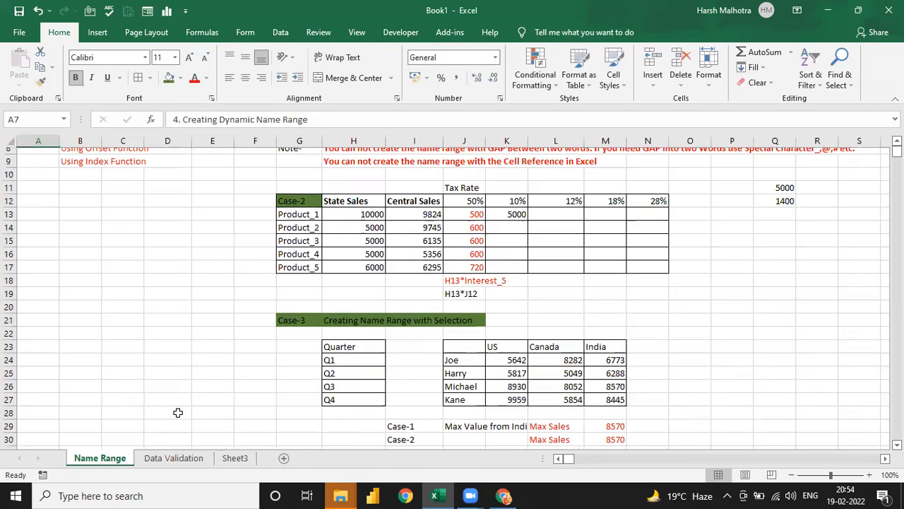
pyautogui.press('Down')
pyautogui.press('Down')
pyautogui.hotkey('shift', 'Down')
pyautogui.hotkey('shift', 'Down')
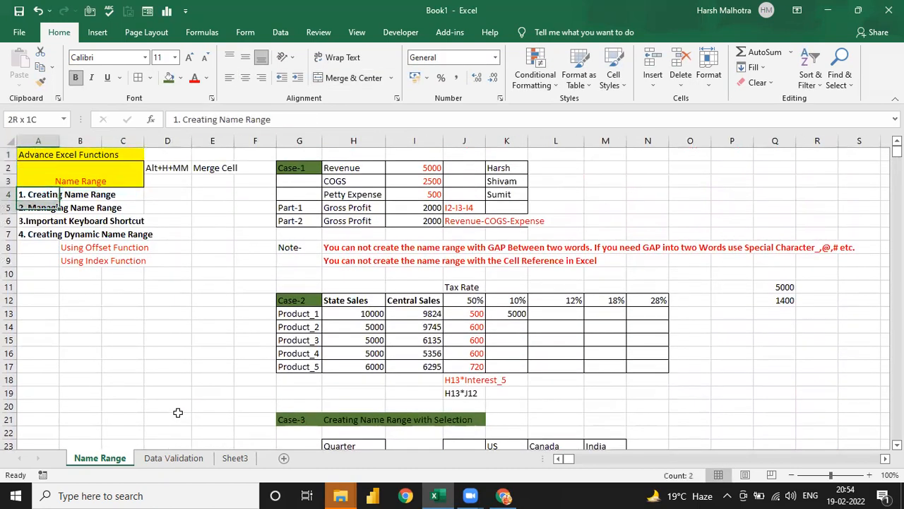
pyautogui.click(194, 78)
# Review the worksheet's name range examples from Case-2 down to the Case-5 shortcut notes.
pyautogui.press('Down')
pyautogui.press('Down')
pyautogui.press('Down')
pyautogui.press('Down')
pyautogui.press('Down')
pyautogui.press('Down')
pyautogui.press('Down')
pyautogui.press('Down')
pyautogui.press('Down')
pyautogui.press('Down')
pyautogui.press('Down')
pyautogui.press('Down')
pyautogui.press('Down')
pyautogui.press('Down')
pyautogui.press('Down')
pyautogui.press('Down')
pyautogui.press('Down')
pyautogui.press('Down')
pyautogui.press('Down')
pyautogui.press('Down')
pyautogui.press('Down')
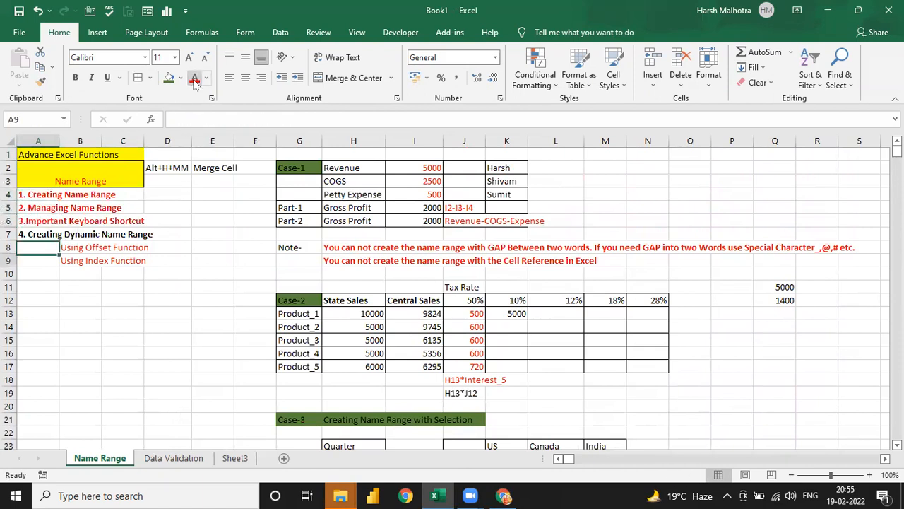
pyautogui.press('Right')
pyautogui.press('Right')
pyautogui.press('Right')
pyautogui.press('Right')
pyautogui.press('Right')
pyautogui.press('Right')
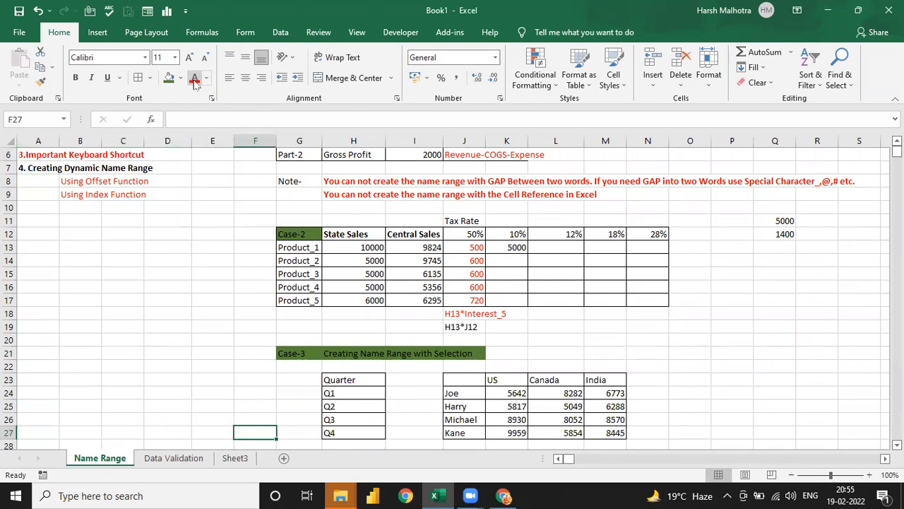
pyautogui.press('Down')
pyautogui.press('Down')
pyautogui.press('Down')
pyautogui.press('Down')
pyautogui.press('Down')
pyautogui.press('Down')
pyautogui.press('Down')
pyautogui.press('Down')
pyautogui.press('Down')
pyautogui.press('Down')
pyautogui.press('Down')
pyautogui.press('Down')
pyautogui.press('Up')
pyautogui.press('Up')
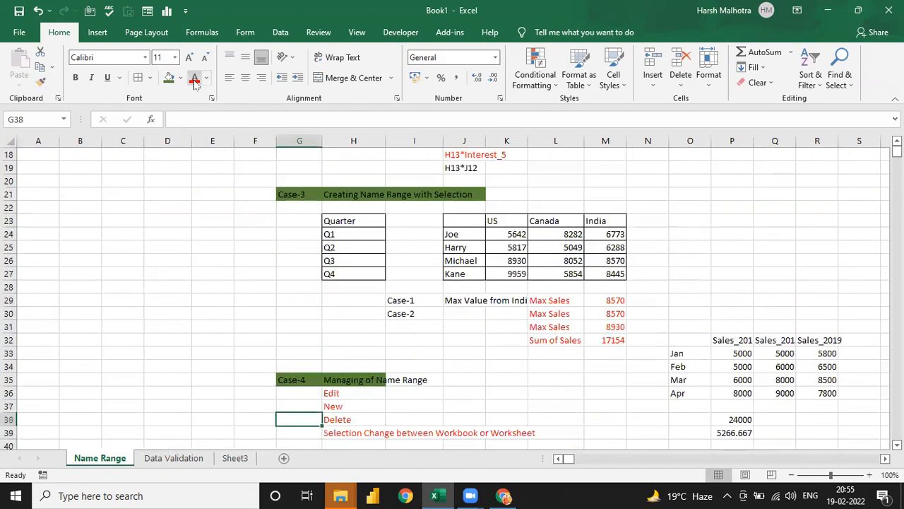
pyautogui.press('Down')
pyautogui.press('Down')
pyautogui.press('Down')
pyautogui.press('Down')
pyautogui.press('Down')
pyautogui.press('Down')
pyautogui.press('Down')
pyautogui.press('Down')
pyautogui.press('Down')
pyautogui.press('Down')
pyautogui.press('Down')
pyautogui.press('Down')
pyautogui.press('Down')
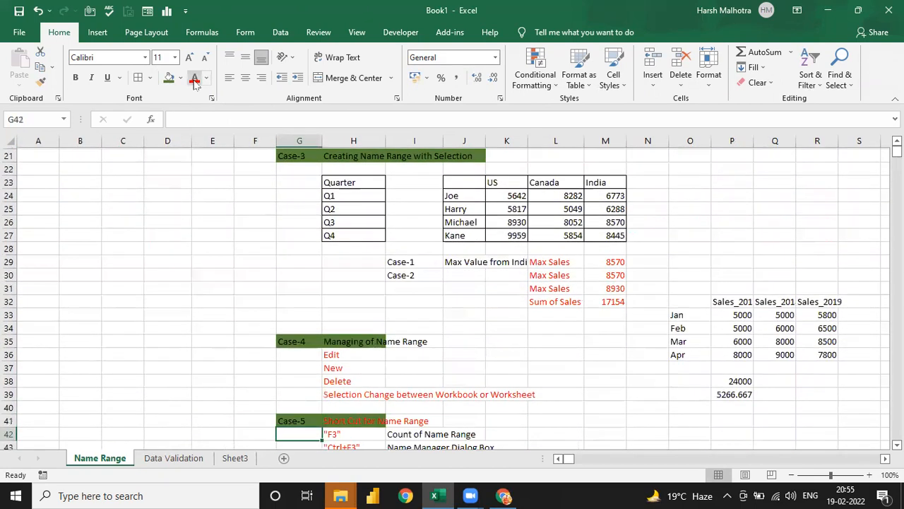
pyautogui.press('Up')
pyautogui.press('Up')
pyautogui.press('Up')
pyautogui.press('Up')
pyautogui.press('Up')
pyautogui.press('Up')
pyautogui.press('Up')
pyautogui.press('Up')
pyautogui.press('Up')
pyautogui.press('Up')
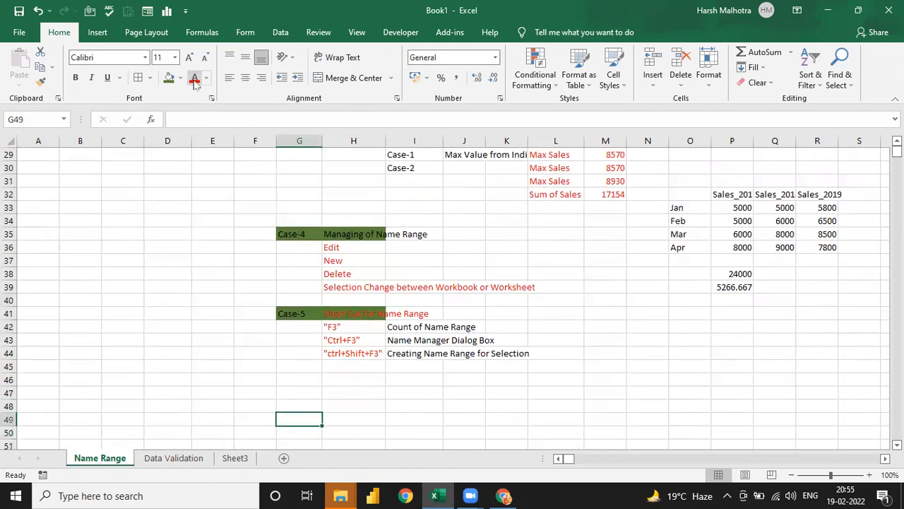
# Apply all borders to the monthly sales table and its formula results in O32:R39.
pyautogui.press('Right')
pyautogui.press('Right')
pyautogui.press('Right')
pyautogui.press('Right')
pyautogui.press('Right')
pyautogui.press('Up')
pyautogui.press('Up')
pyautogui.press('Up')
pyautogui.press('Up')
pyautogui.press('Up')
pyautogui.press('Up')
pyautogui.press('Up')
pyautogui.press('Up')
pyautogui.press('Up')
pyautogui.press('Up')
pyautogui.press('Up')
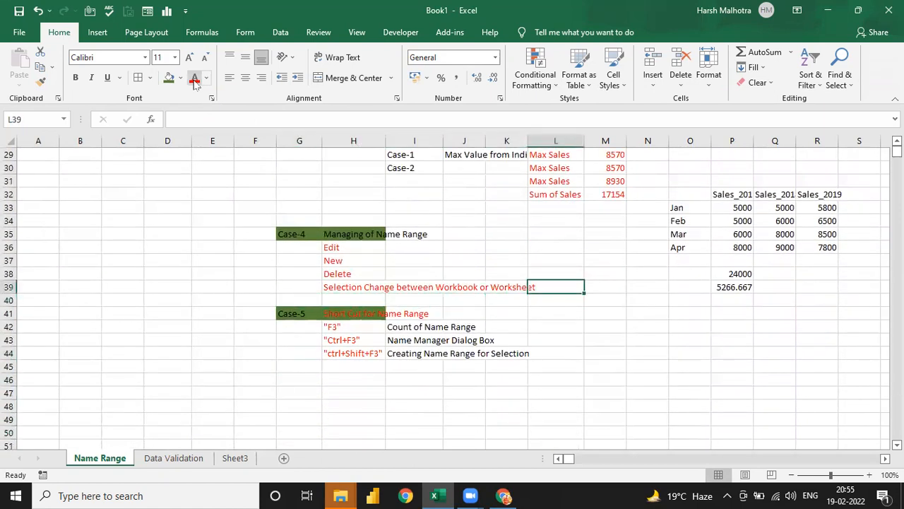
pyautogui.press('Right')
pyautogui.press('Right')
pyautogui.press('Right')
pyautogui.press('Down')
pyautogui.press('Down')
pyautogui.press('Down')
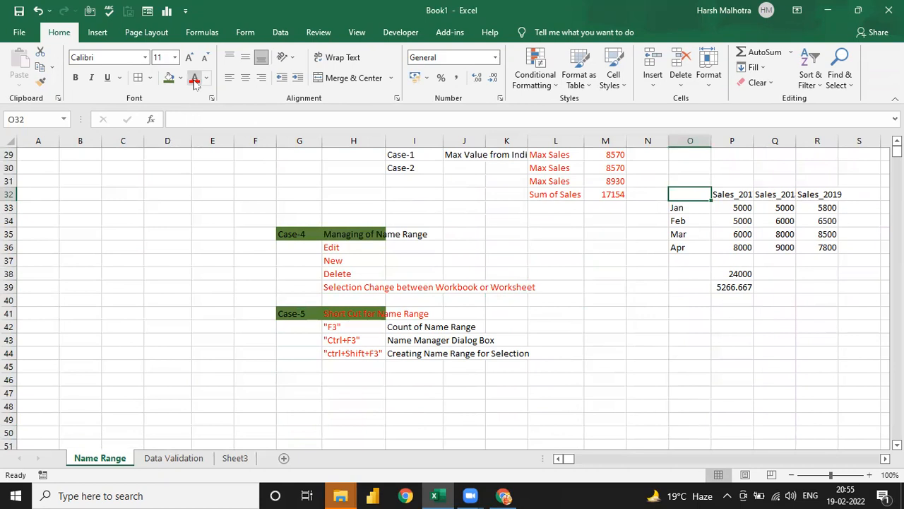
pyautogui.hotkey('shift', 'Right')
pyautogui.hotkey('shift', 'Right')
pyautogui.hotkey('shift', 'Right')
pyautogui.hotkey('shift', 'Down')
pyautogui.hotkey('shift', 'Down')
pyautogui.hotkey('shift', 'Down')
pyautogui.hotkey('shift', 'Down')
pyautogui.hotkey('shift', 'Down')
pyautogui.hotkey('shift', 'Down')
pyautogui.hotkey('shift', 'Down')
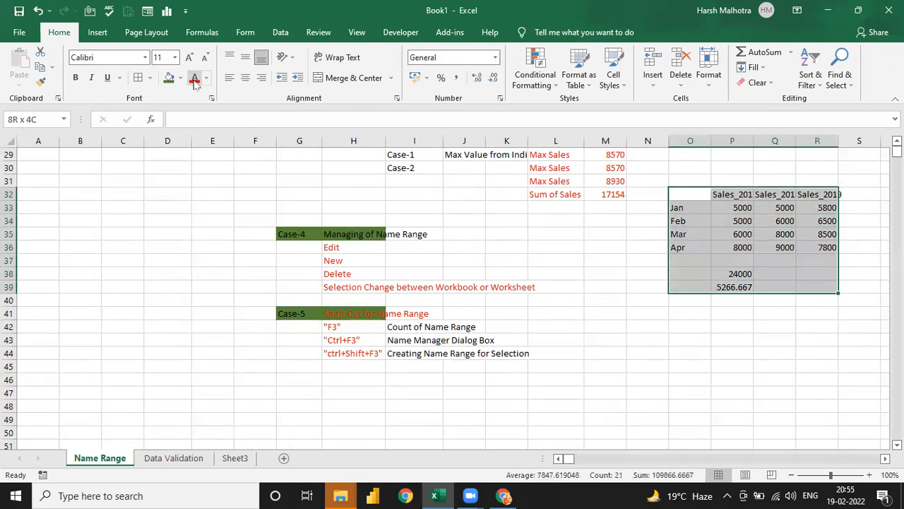
pyautogui.click(139, 78)
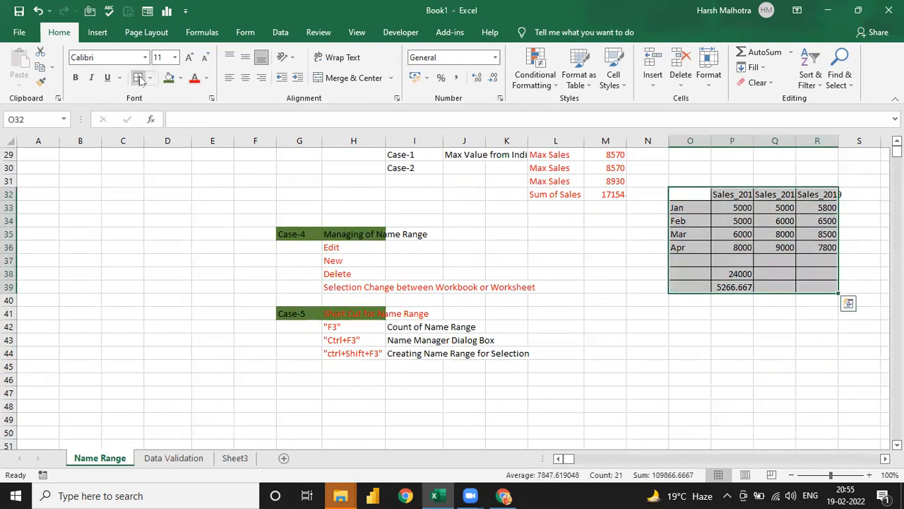
pyautogui.press('Down')
pyautogui.press('Left')
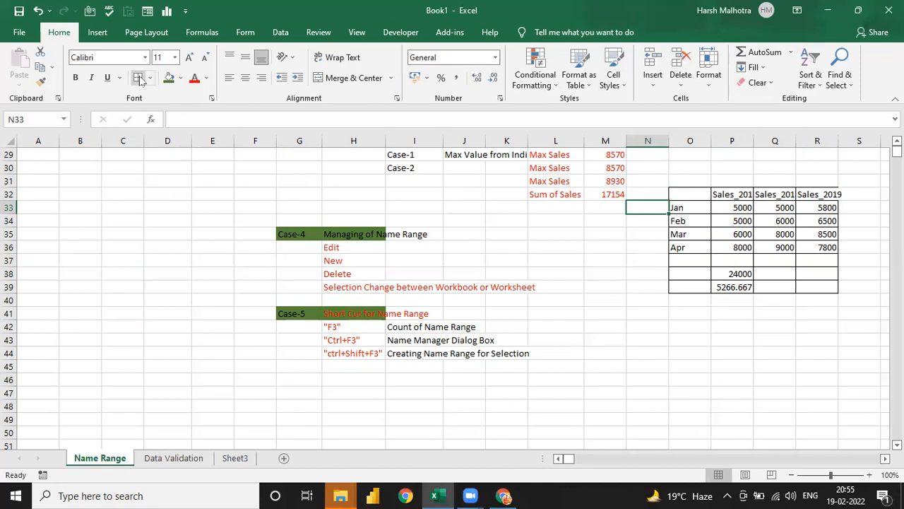
# Enter "Create Dynamic Range" in G47, below the Case-5 shortcut notes.
pyautogui.press('Down')
pyautogui.press('Down')
pyautogui.press('Down')
pyautogui.press('Down')
pyautogui.press('Down')
pyautogui.press('Down')
pyautogui.press('Down')
pyautogui.press('Down')
pyautogui.press('Down')
pyautogui.press('Down')
pyautogui.press('Down')
pyautogui.press('Down')
pyautogui.press('Down')
pyautogui.press('Down')
pyautogui.press('Down')
pyautogui.press('Down')
pyautogui.press('Down')
pyautogui.press('Left')
pyautogui.press('Left')
pyautogui.press('Left')
pyautogui.press('Left')
pyautogui.press('Left')
pyautogui.press('Left')
pyautogui.press('Up')
pyautogui.press('Up')
pyautogui.press('Left')
pyautogui.press('Up')
pyautogui.write('Creaet')
pyautogui.press('BackSpace')
pyautogui.write('te Syn')
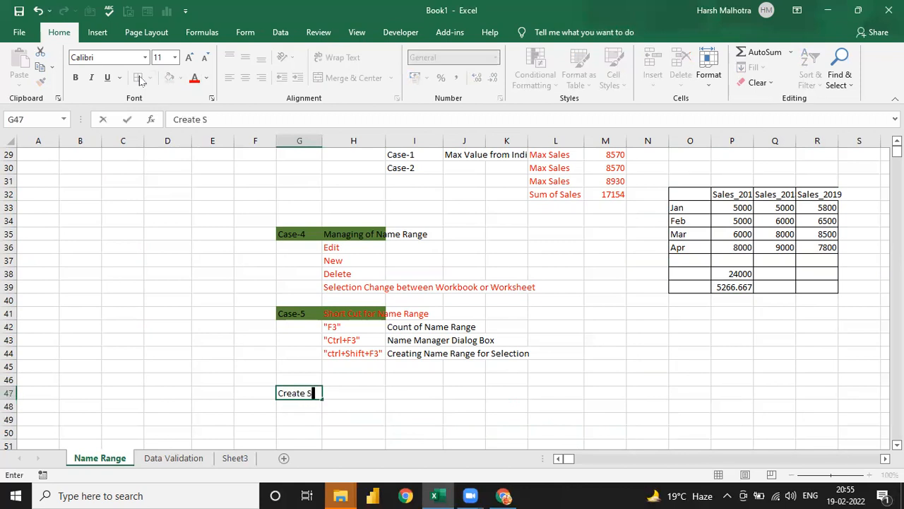
pyautogui.press('BackSpace')
pyautogui.press('BackSpace')
pyautogui.press('BackSpace')
pyautogui.write('Dynamic Range')
pyautogui.hotkey('ctrl', 'Return')
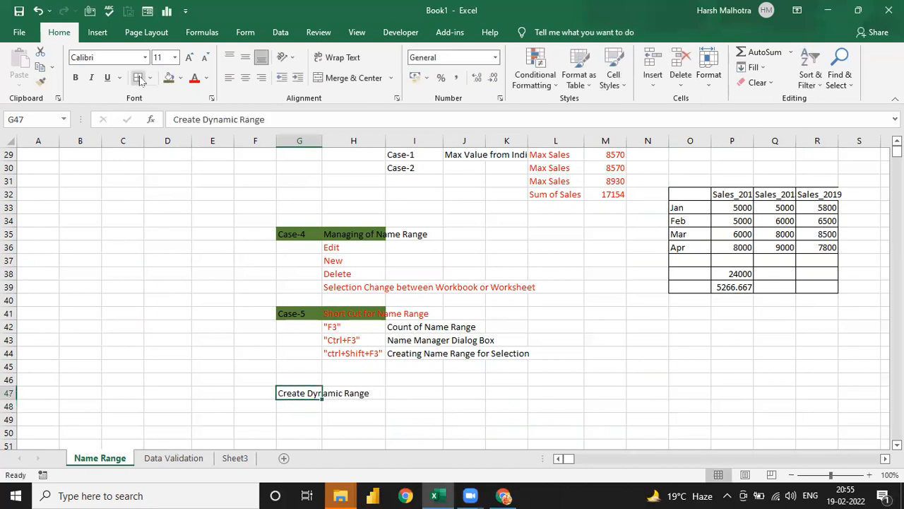
# Label G47 "Case-6" and enter the heading "Create Dynamic Range Selection" in H47.
pyautogui.write('Case-6')
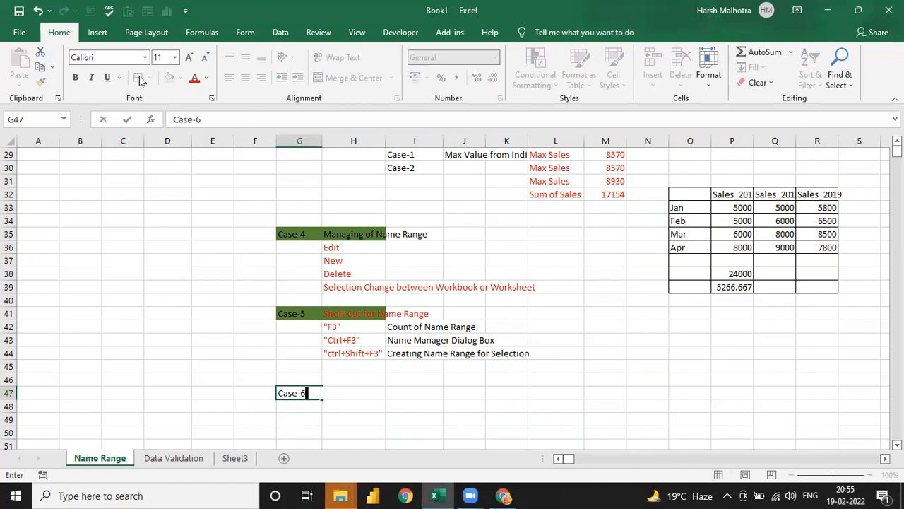
pyautogui.press('Tab')
pyautogui.write('Create')
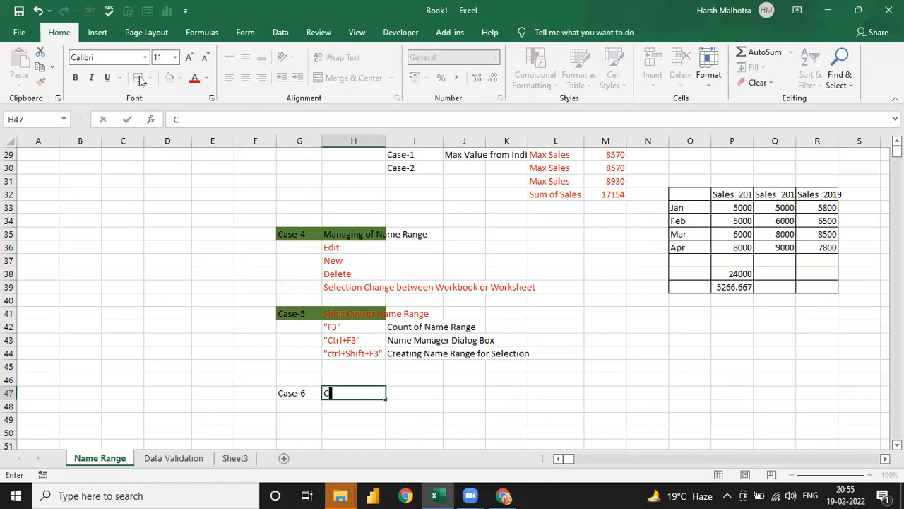
pyautogui.press('BackSpace')
pyautogui.press('BackSpace')
pyautogui.press('BackSpace')
pyautogui.write('ate Syn')
pyautogui.press('BackSpace')
pyautogui.press('BackSpace')
pyautogui.press('BackSpace')
pyautogui.write('Dynamic Ran')
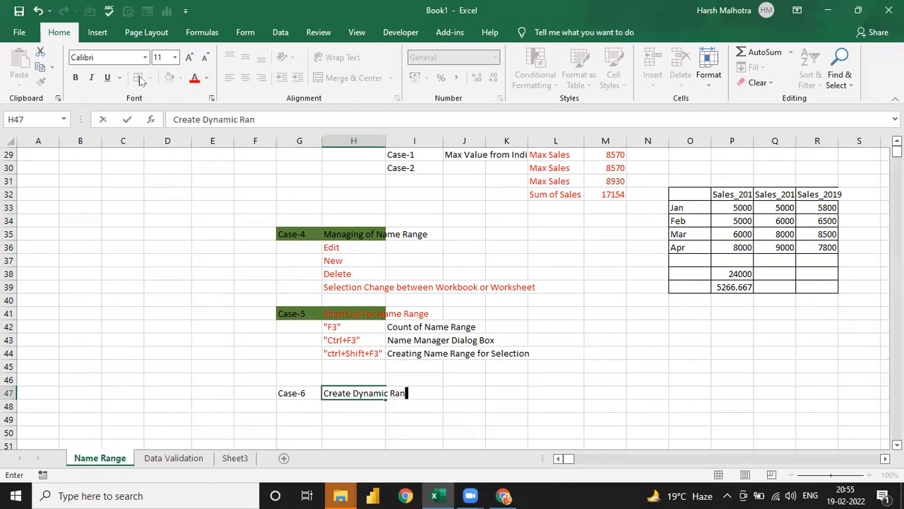
pyautogui.write('ge Selection')
pyautogui.press('Return')
pyautogui.press('Up')
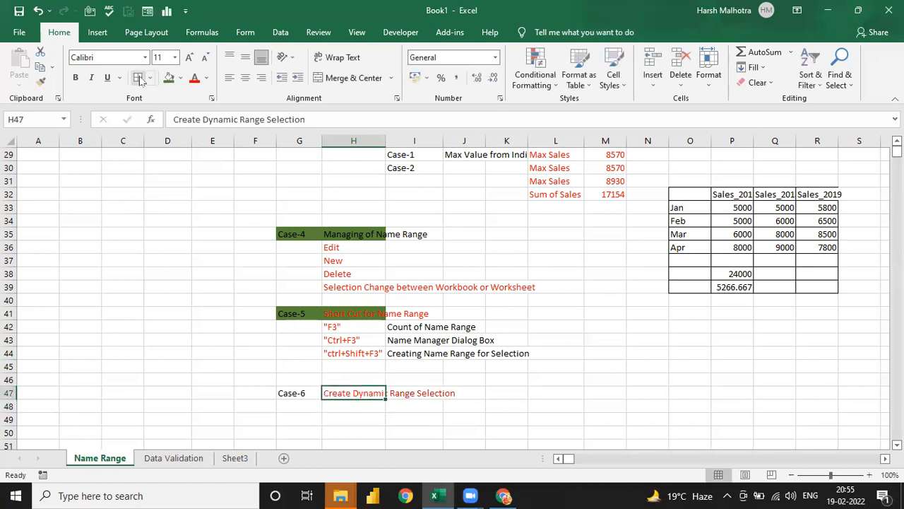
# Start a list in K47 with the header "Years" and the values 2010 and 2011 below it.
pyautogui.press('Down')
pyautogui.press('Right')
pyautogui.press('Up')
pyautogui.press('Right')
pyautogui.press('Up')
pyautogui.press('Right')
pyautogui.press('Down')
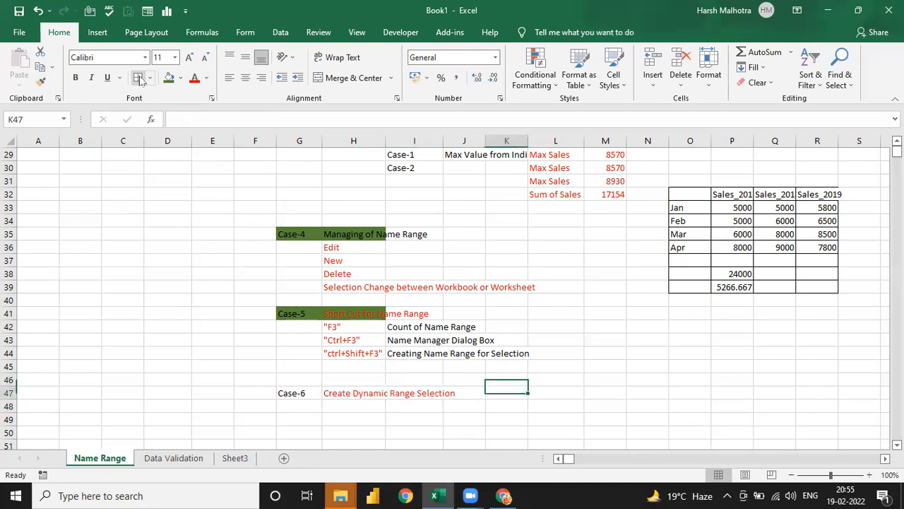
pyautogui.write('Years')
pyautogui.press('Return')
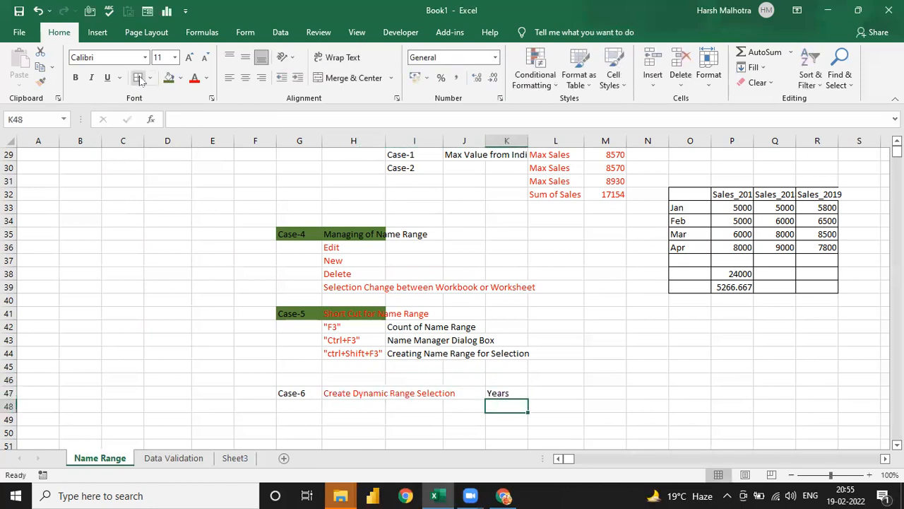
pyautogui.write('2014')
pyautogui.press('BackSpace')
pyautogui.write('0')
pyautogui.press('Return')
pyautogui.write('201')
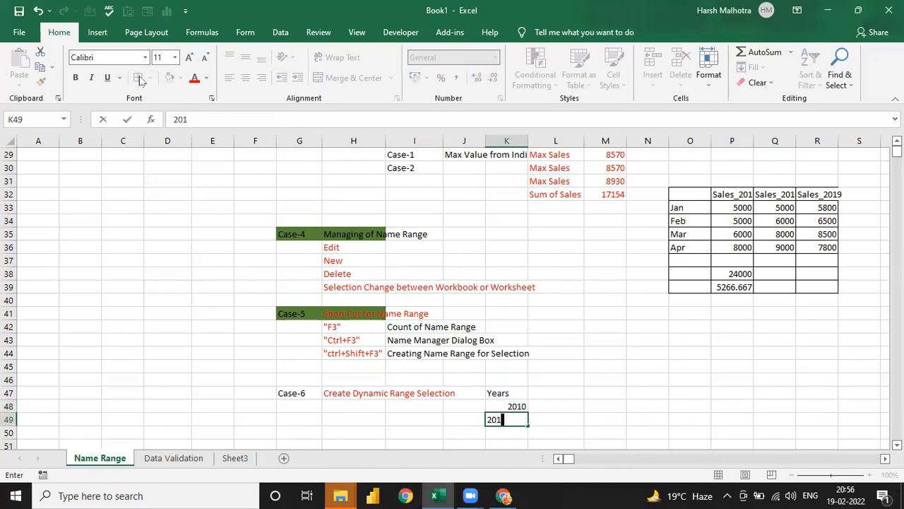
pyautogui.press('Return')
# Extend the year series from K48:K49 down to 2014 in K52.
pyautogui.press('Up')
pyautogui.hotkey('shift', 'Up')
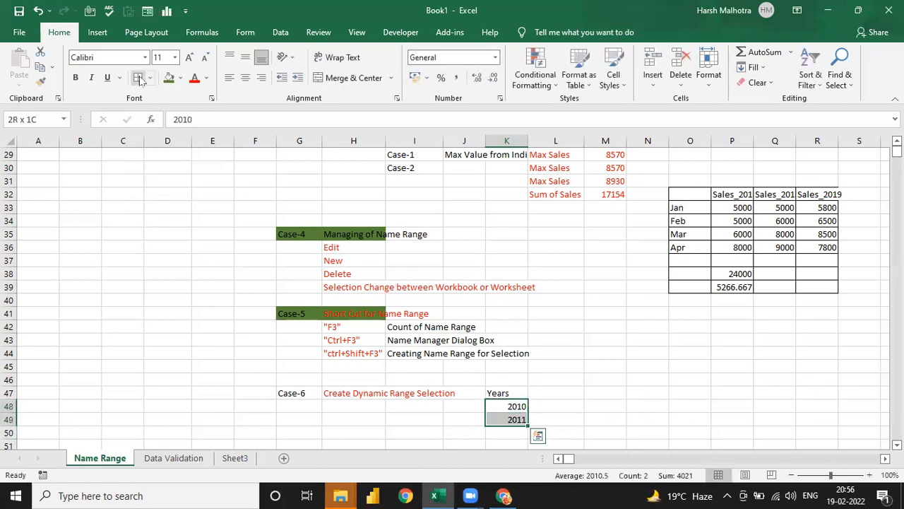
pyautogui.scroll(-14, 512, 256)
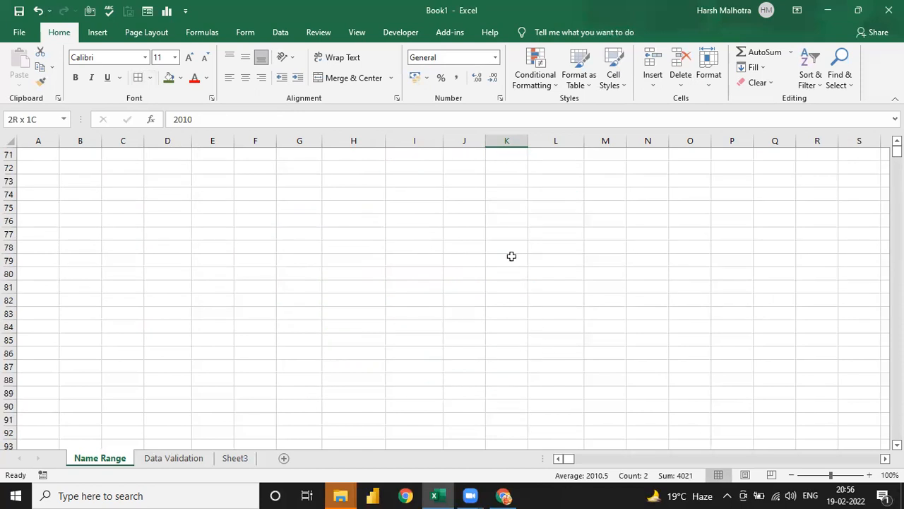
pyautogui.click(511, 255)
pyautogui.hotkey('ctrl', 'Up')
pyautogui.hotkey('ctrl', 'Up')
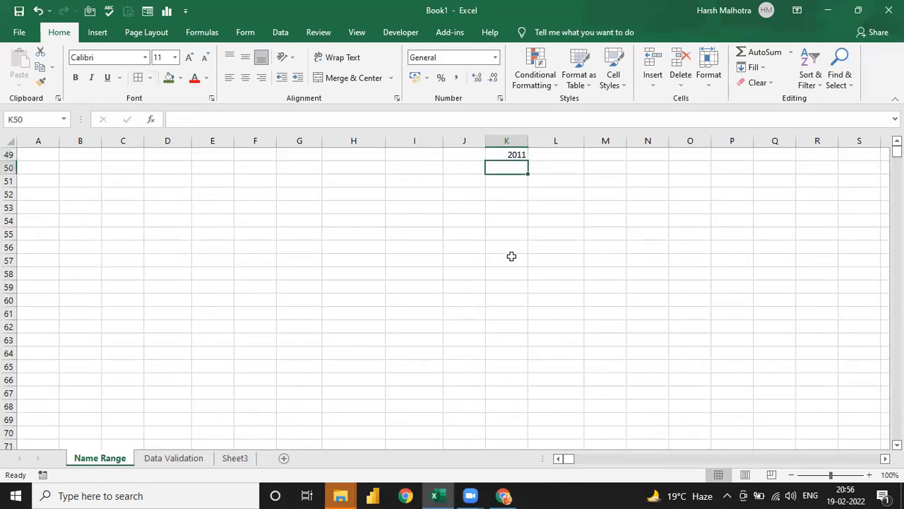
pyautogui.press('Down')
pyautogui.hotkey('ctrl', 'shift', 'Down')
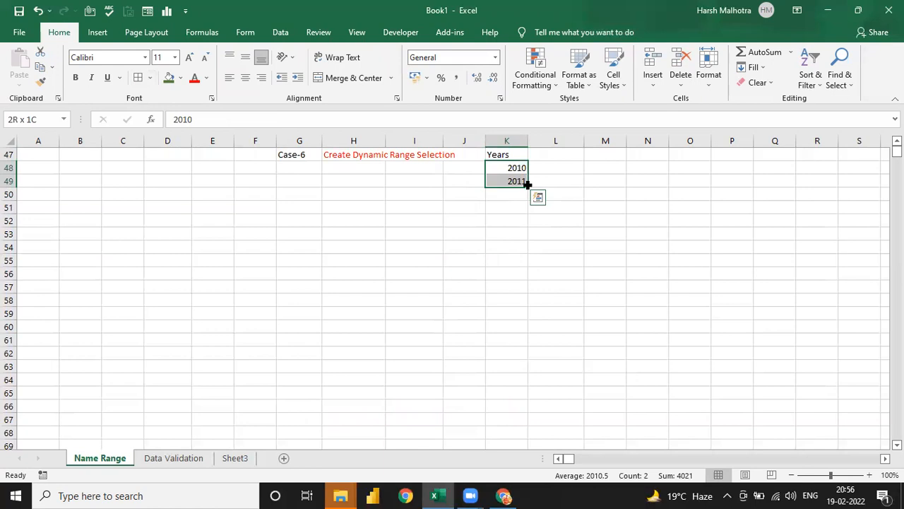
pyautogui.moveTo(526, 185); pyautogui.dragTo(523, 225)
# Create a named range from the selection K47:K52, taking the name from the top row.
pyautogui.press('Up')
pyautogui.press('Down')
pyautogui.press('Up')
pyautogui.press('Up')
pyautogui.press('Down')
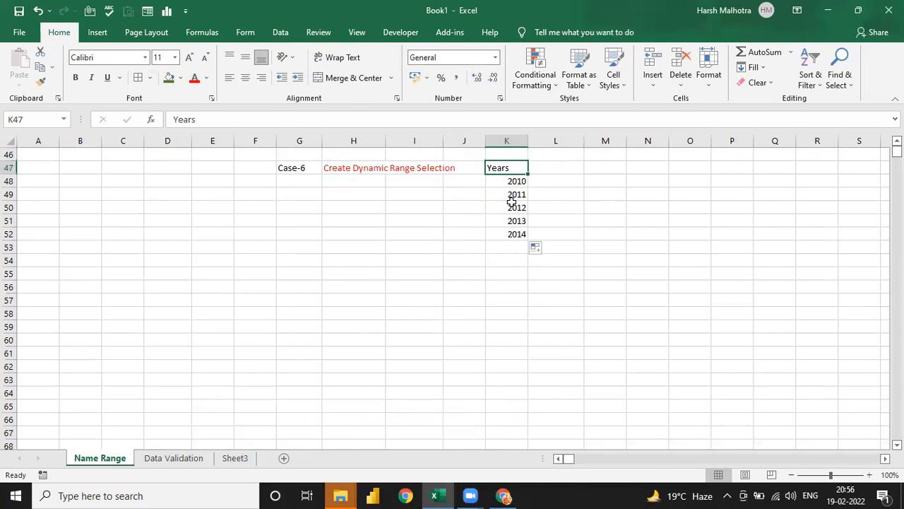
pyautogui.press('Up')
pyautogui.press('Up')
pyautogui.press('Up')
pyautogui.press('Down')
pyautogui.press('Down')
pyautogui.press('Down')
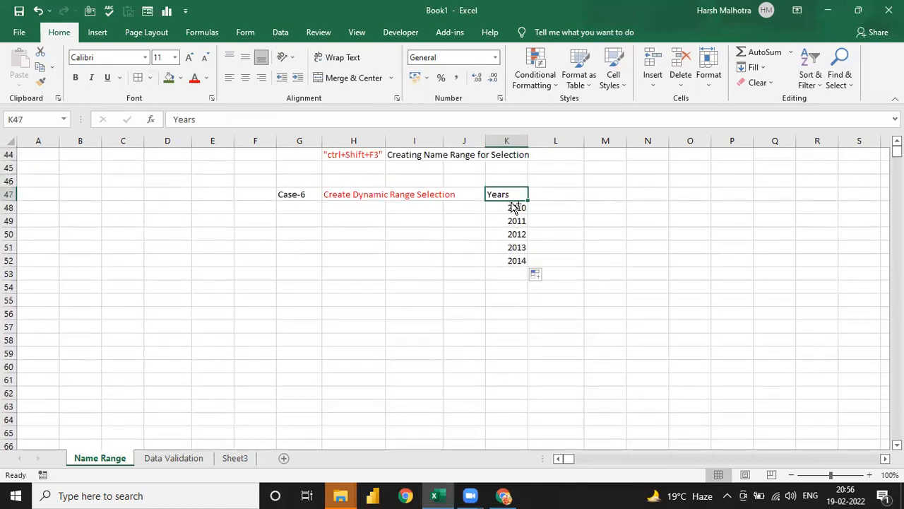
pyautogui.hotkey('ctrl', 'shift', 'Down')
pyautogui.hotkey('ctrl', 'shift', 'Up')
pyautogui.press('Up')
pyautogui.press('Down')
pyautogui.hotkey('ctrl', 'shift', 'Down')
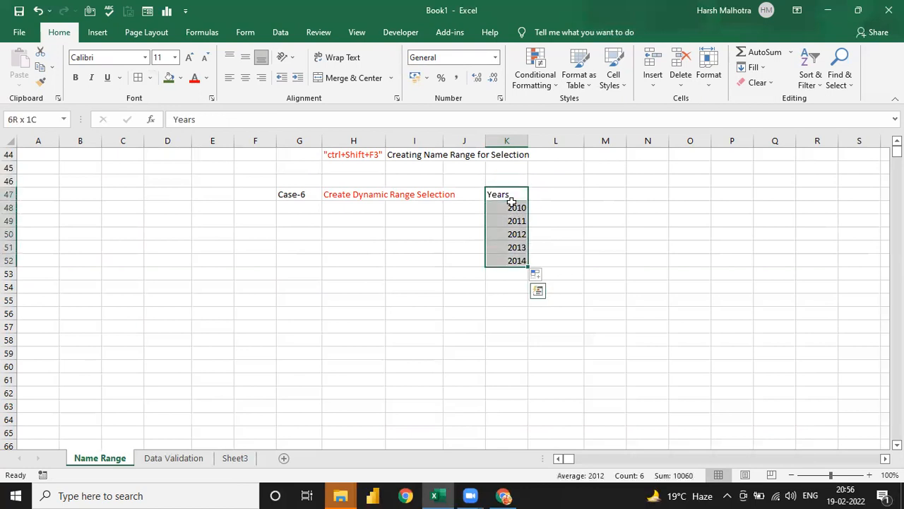
pyautogui.hotkey('ctrl', 'shift', 'F3')
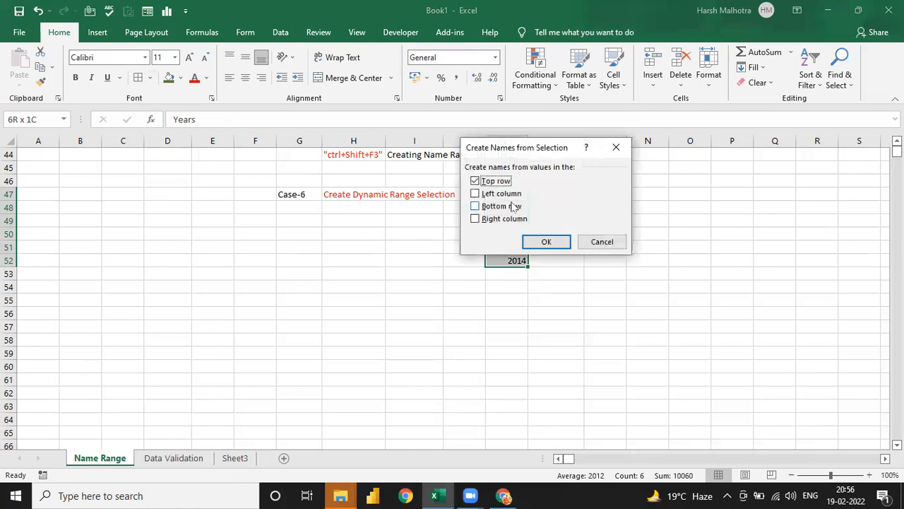
pyautogui.click(541, 241)
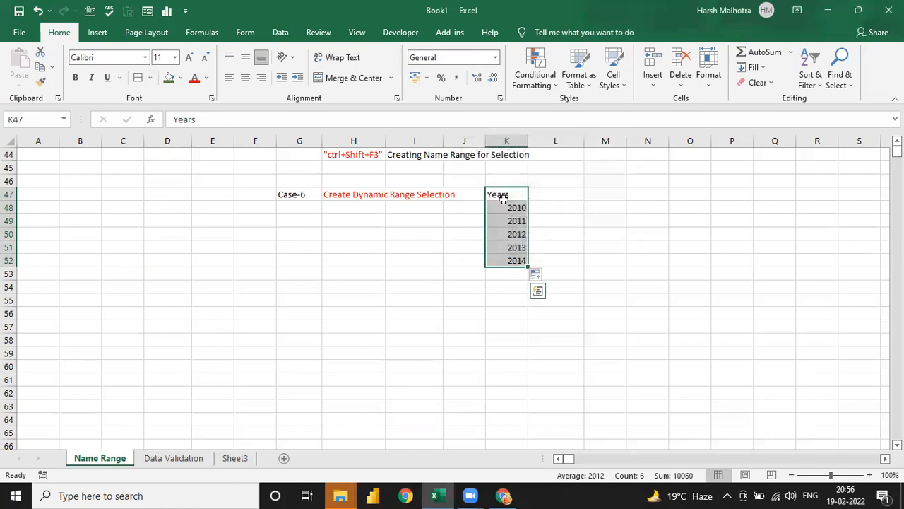
# Select the Years named range to check which cells it covers.
pyautogui.click(503, 197)
pyautogui.click(64, 120)
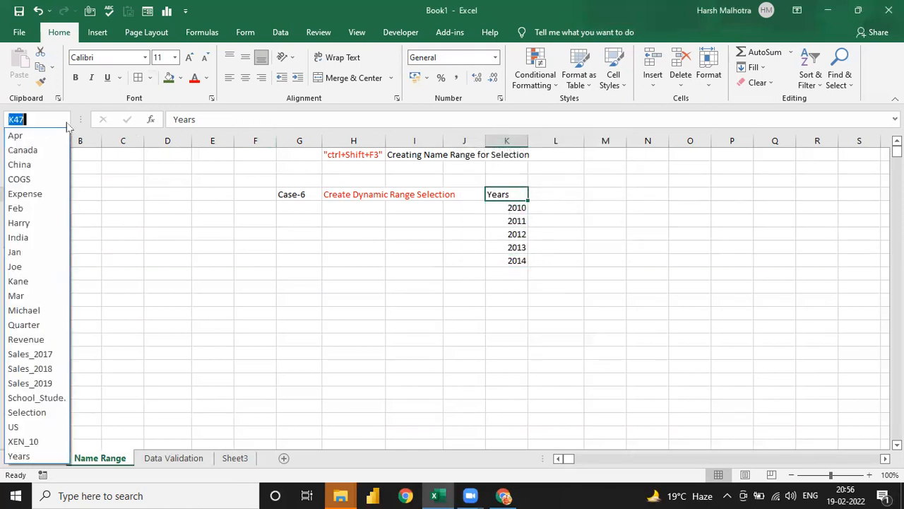
pyautogui.click(19, 457)
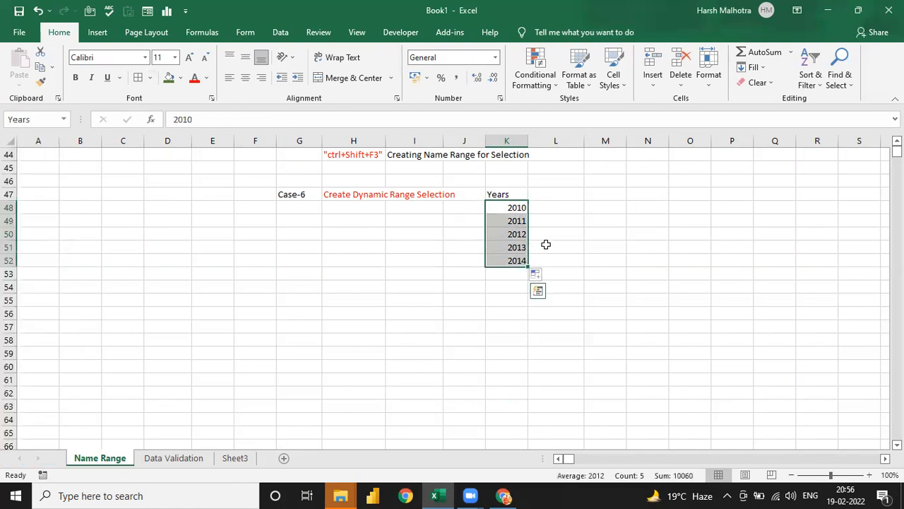
# Add 2015 and 2016 to the list in K53:K54 and reselect the Years named range to check its extent.
pyautogui.press('Down')
pyautogui.press('Down')
pyautogui.press('Down')
pyautogui.press('Down')
pyautogui.press('Down')
pyautogui.press('F2')
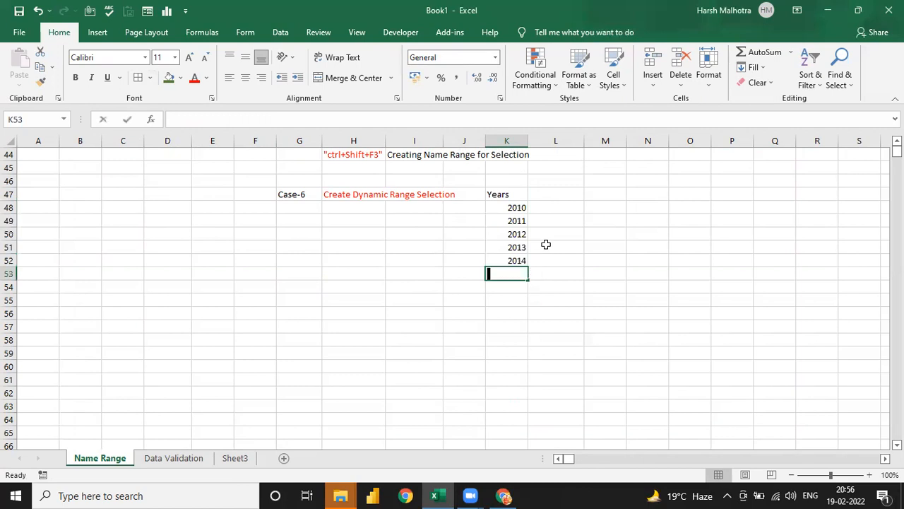
pyautogui.write('2015')
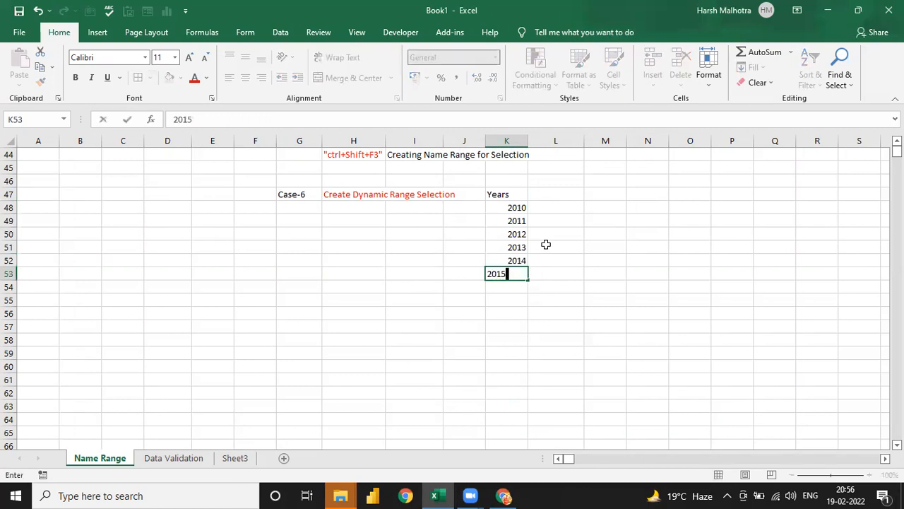
pyautogui.press('Return')
pyautogui.write('2016')
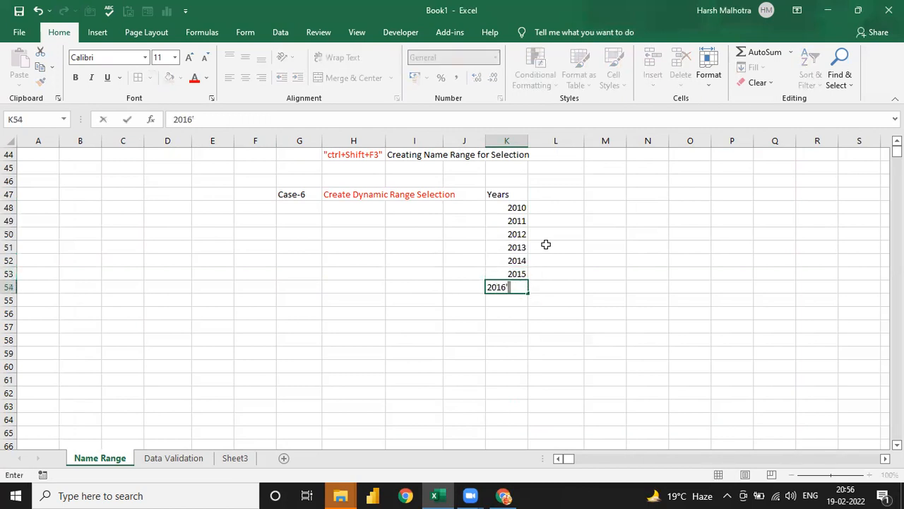
pyautogui.press('Return')
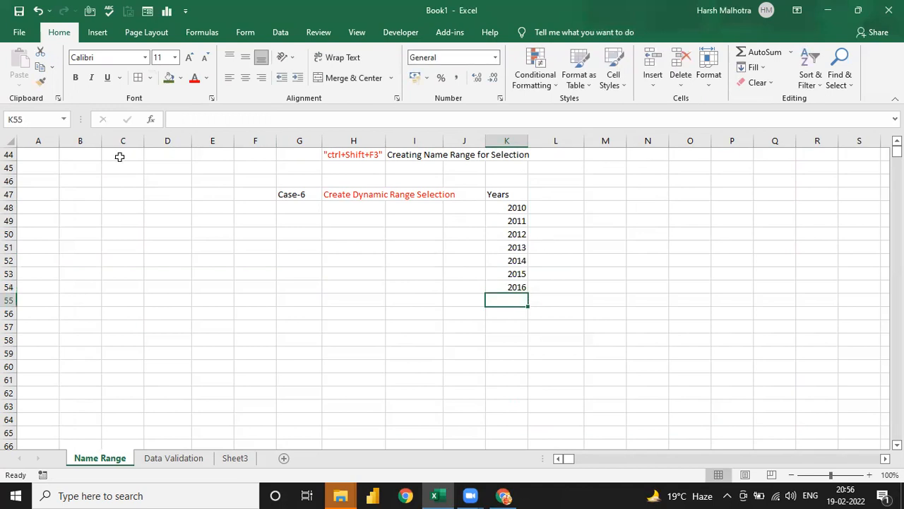
pyautogui.click(63, 118)
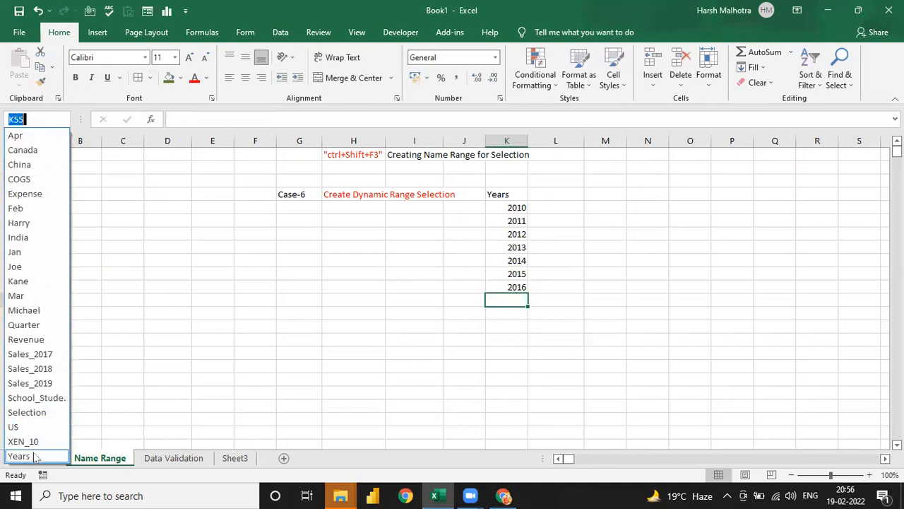
pyautogui.click(35, 456)
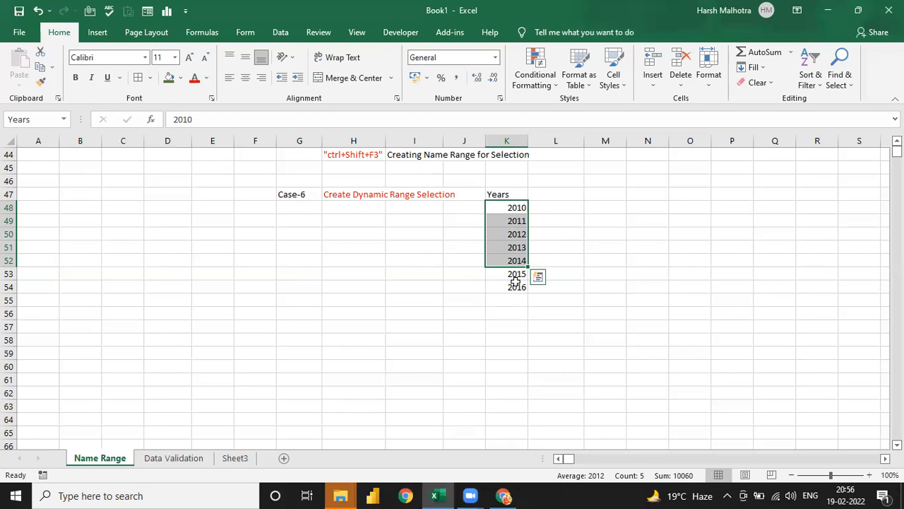
# Enter the heading "Creating Name Range with Offset Function" in M47 and color it red.
pyautogui.click(592, 197)
pyautogui.write('Creatinh')
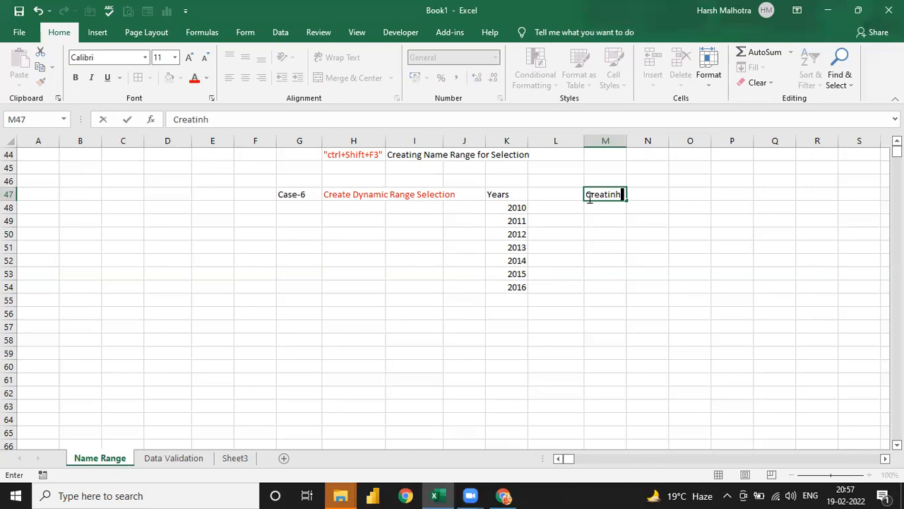
pyautogui.press('BackSpace')
pyautogui.press('BackSpace')
pyautogui.write('ng n')
pyautogui.write('Name Ran')
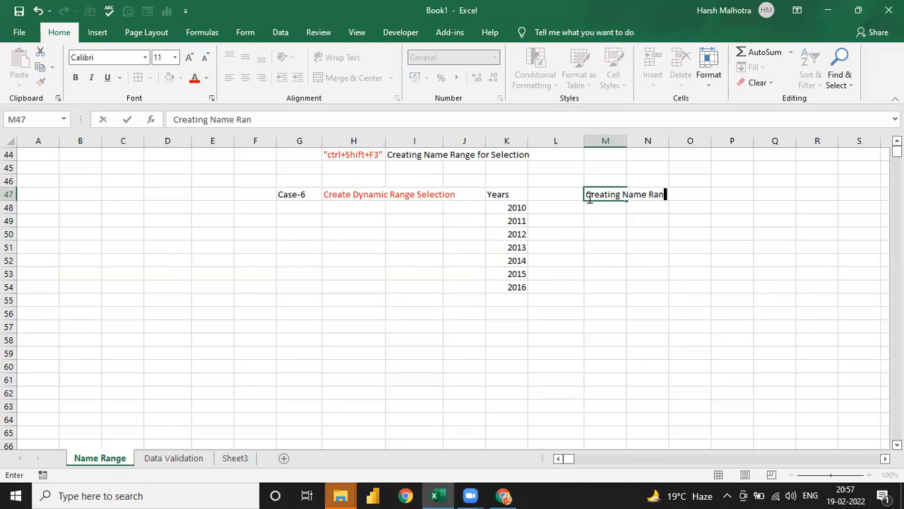
pyautogui.write('ge with O')
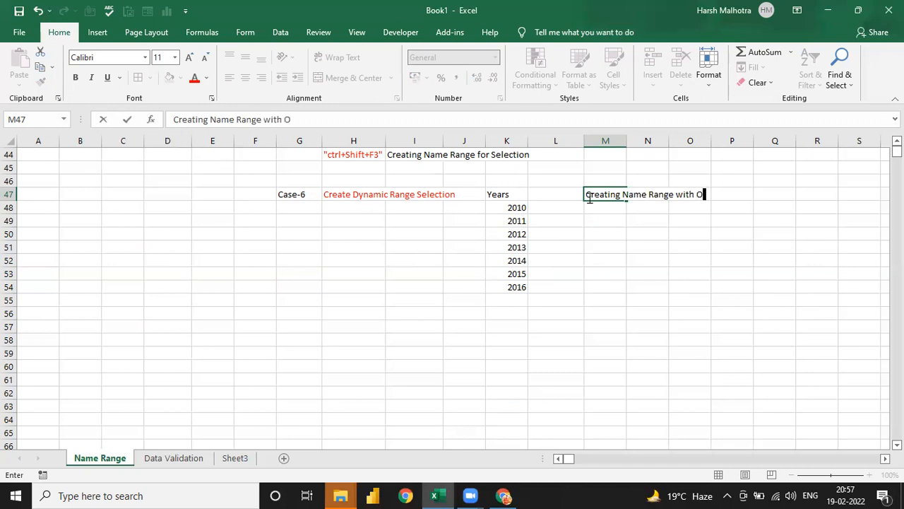
pyautogui.write('ffset Func')
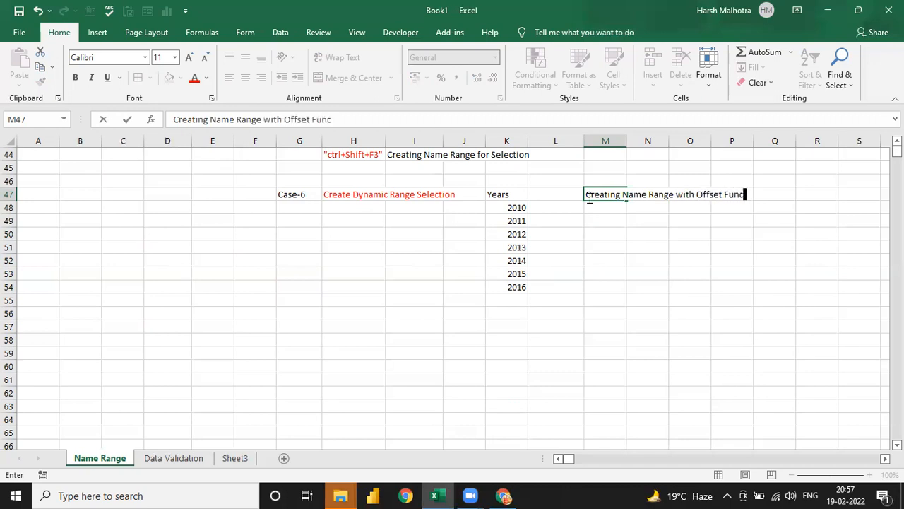
pyautogui.write('tion')
pyautogui.press('Return')
pyautogui.click(587, 196)
pyautogui.click(194, 78)
pyautogui.press('Return')
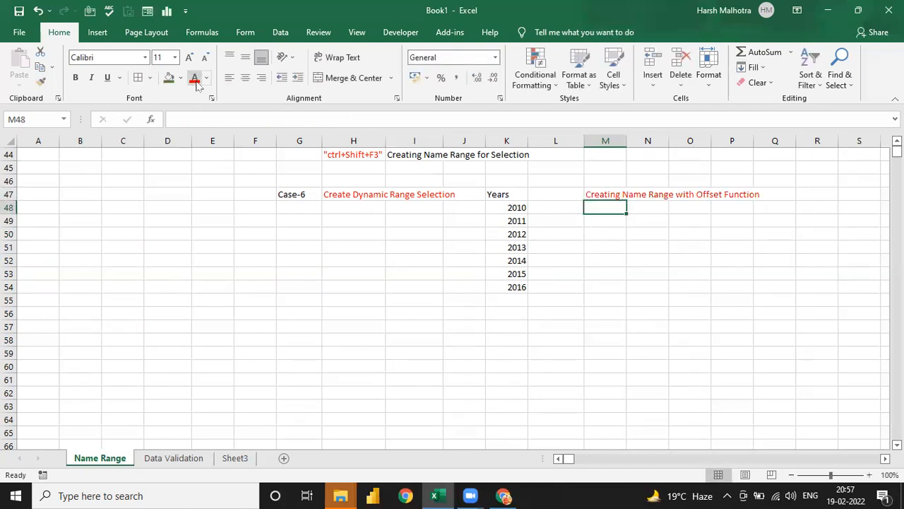
# Start an OFFSET formula in M48 with K48 as the reference and 0 for both rows and columns.
pyautogui.press('Down')
pyautogui.press('Up')
pyautogui.press('Down')
pyautogui.press('Up')
pyautogui.write('=OFFSET(')
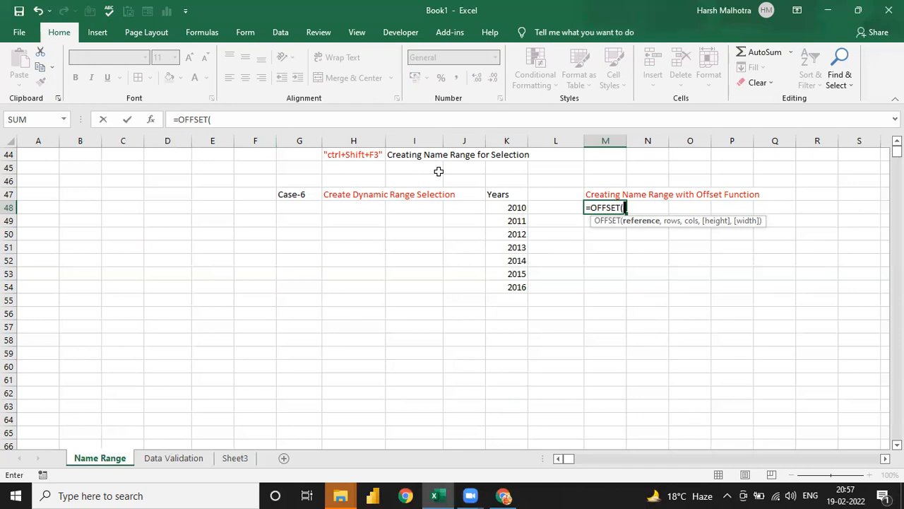
pyautogui.click(507, 206)
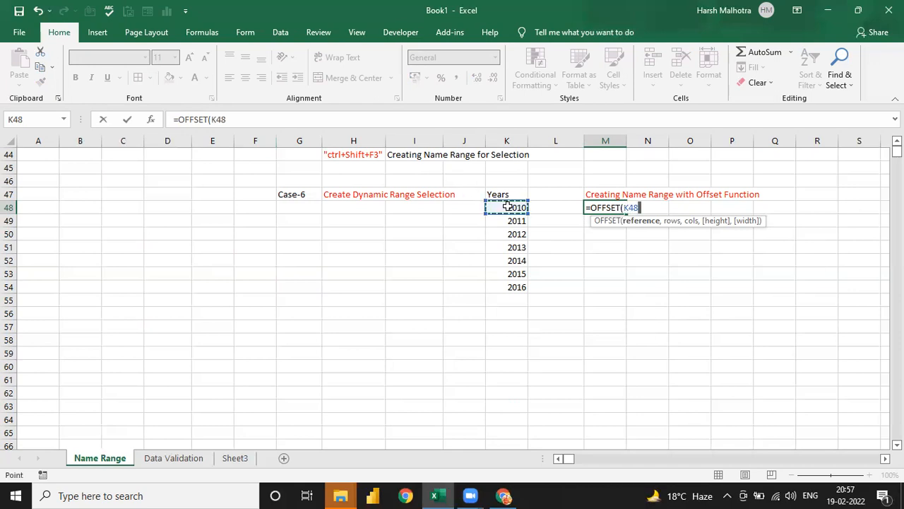
pyautogui.write(',')
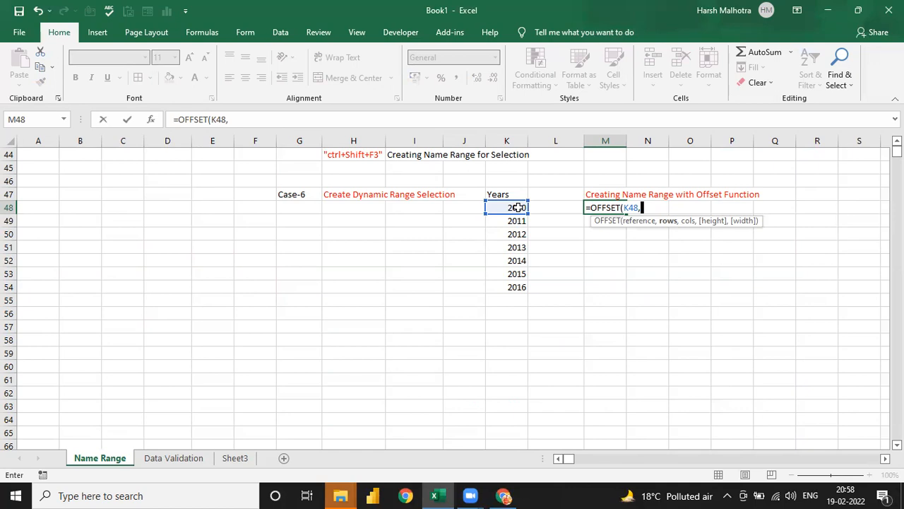
pyautogui.write('0,0,')
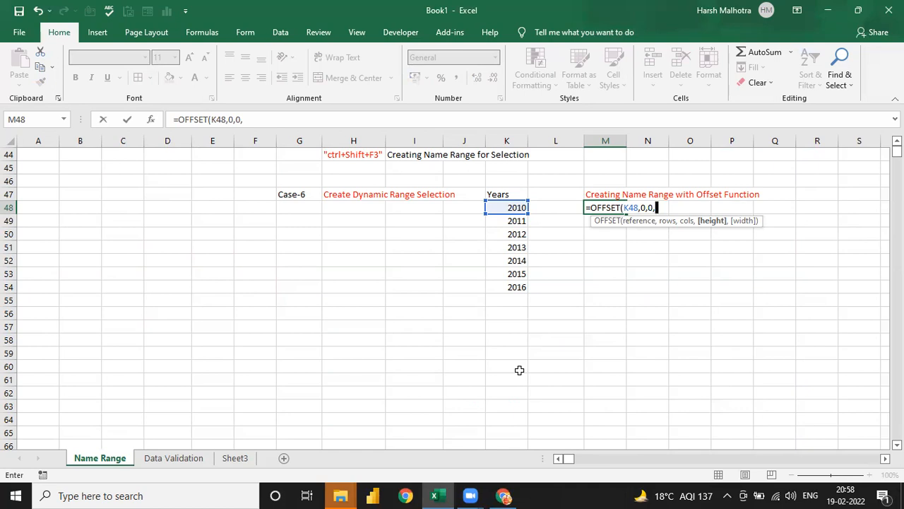
# Use COUNTIF over the range K48:K67 as the height argument of the OFFSET formula.
pyautogui.write('count')
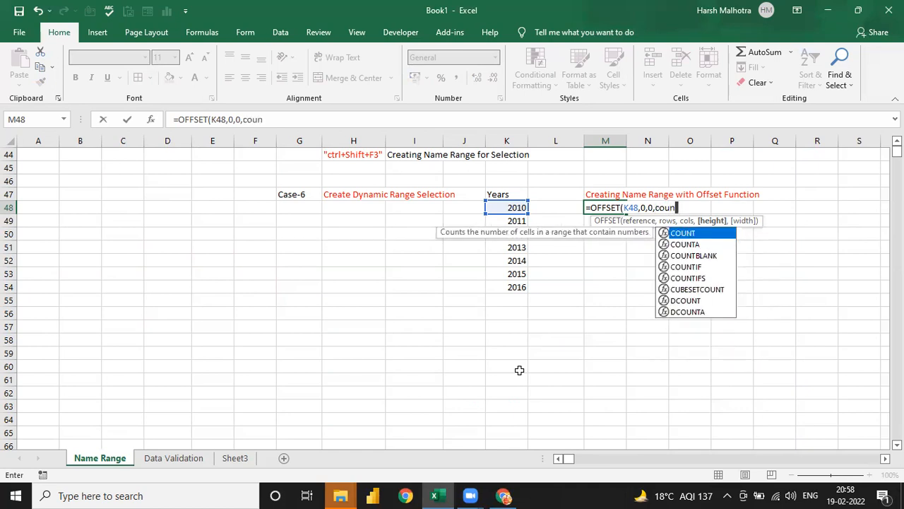
pyautogui.press('Down')
pyautogui.press('Down')
pyautogui.press('Down')
pyautogui.press('Tab')
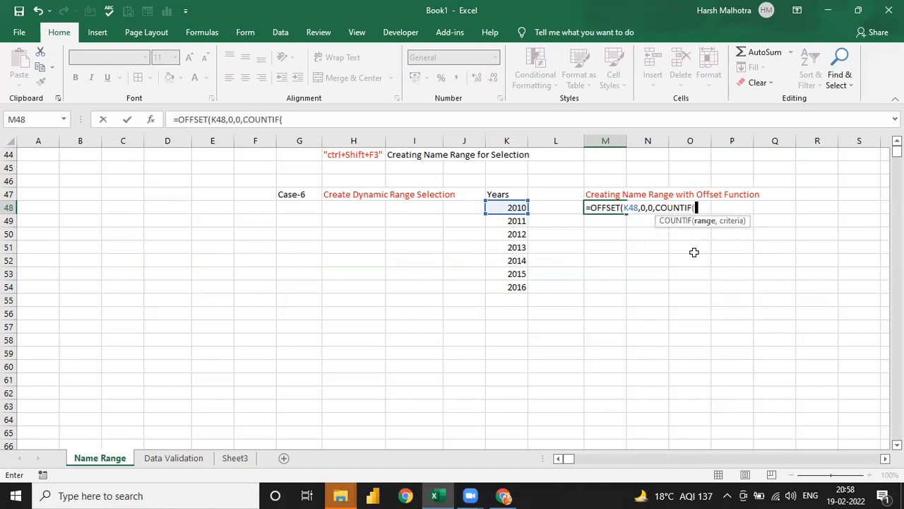
pyautogui.click(507, 206)
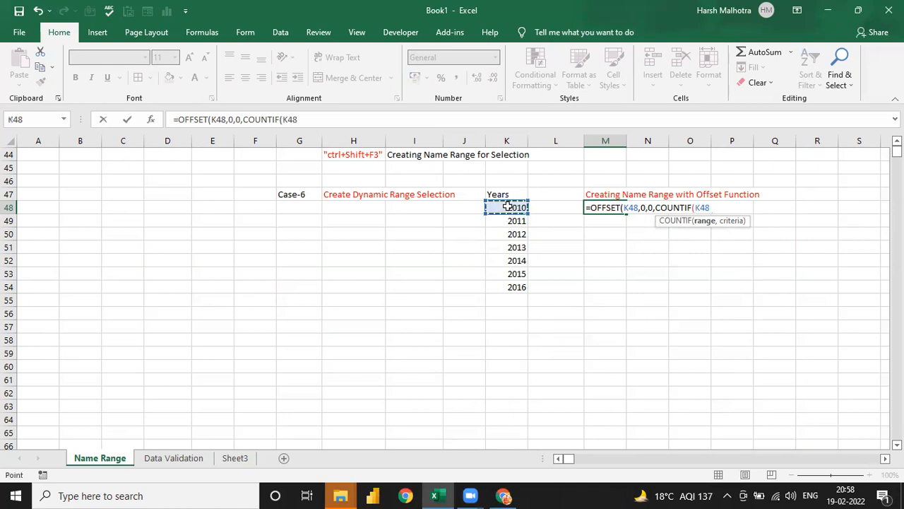
pyautogui.hotkey('shift', 'Down')
pyautogui.hotkey('shift', 'Down')
pyautogui.hotkey('shift', 'Down')
pyautogui.hotkey('shift', 'Down')
pyautogui.hotkey('shift', 'Down')
pyautogui.hotkey('shift', 'Down')
pyautogui.hotkey('shift', 'Down')
pyautogui.hotkey('shift', 'Down')
pyautogui.hotkey('shift', 'Down')
pyautogui.hotkey('shift', 'Down')
pyautogui.hotkey('shift', 'Down')
pyautogui.hotkey('shift', 'Down')
pyautogui.hotkey('shift', 'Down')
pyautogui.hotkey('shift', 'Down')
pyautogui.hotkey('shift', 'Down')
pyautogui.hotkey('shift', 'Down')
pyautogui.hotkey('shift', 'Down')
pyautogui.hotkey('shift', 'Up')
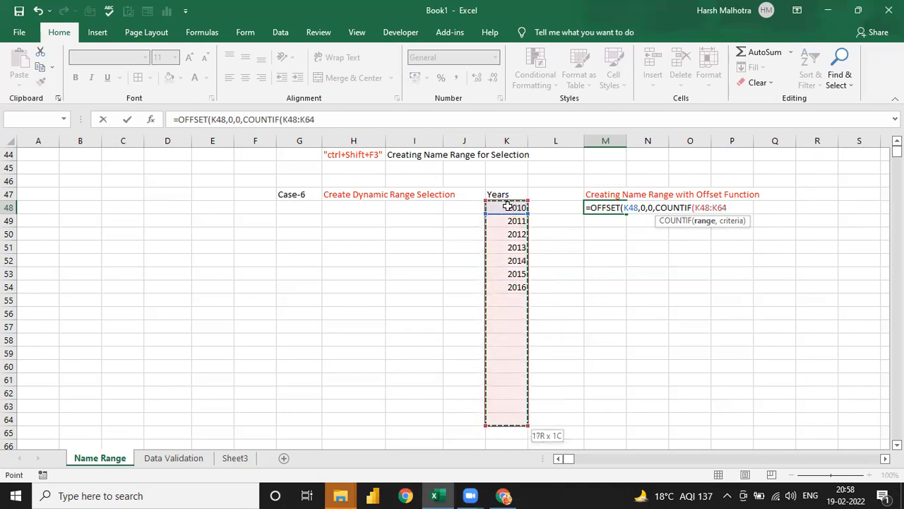
pyautogui.hotkey('shift', 'Down')
pyautogui.hotkey('shift', 'Down')
pyautogui.hotkey('shift', 'Down')
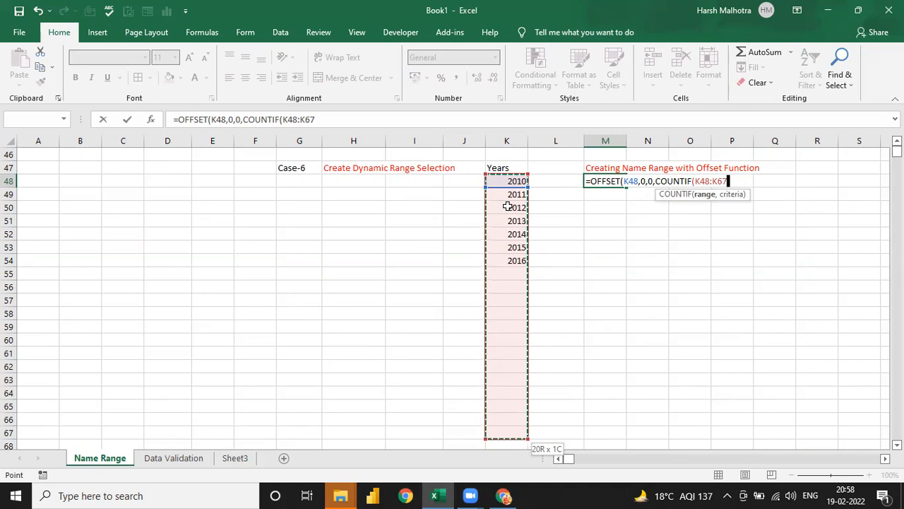
# Give the COUNTIF the criterion "<>"&"" and complete the OFFSET formula in M48.
pyautogui.write(',')
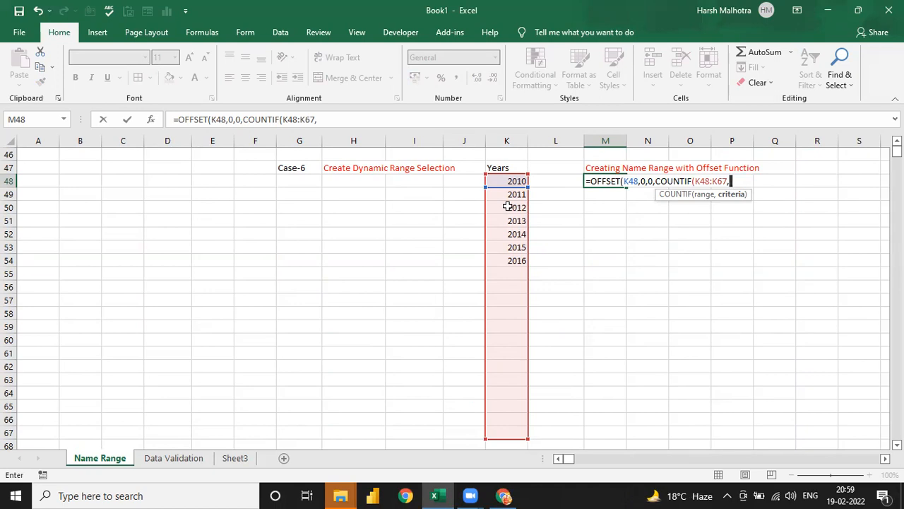
pyautogui.write('"<>')
pyautogui.write('"&""')
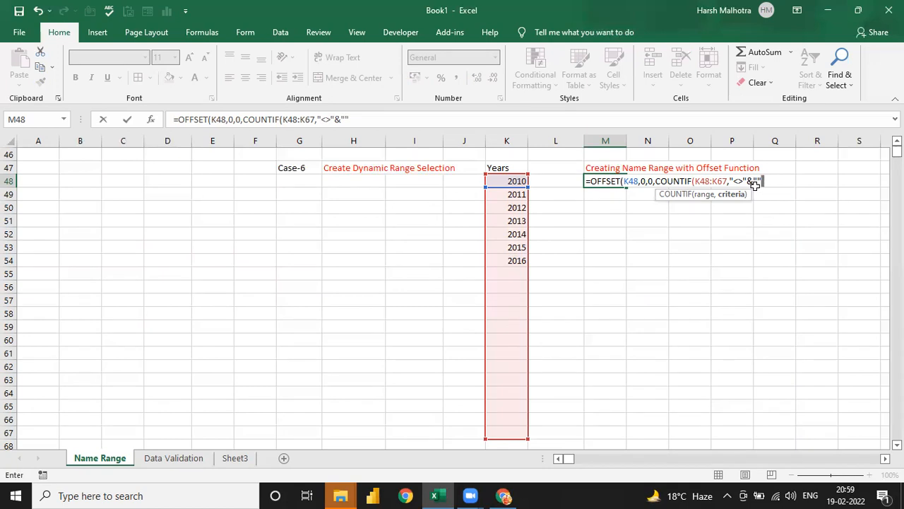
pyautogui.write(')')
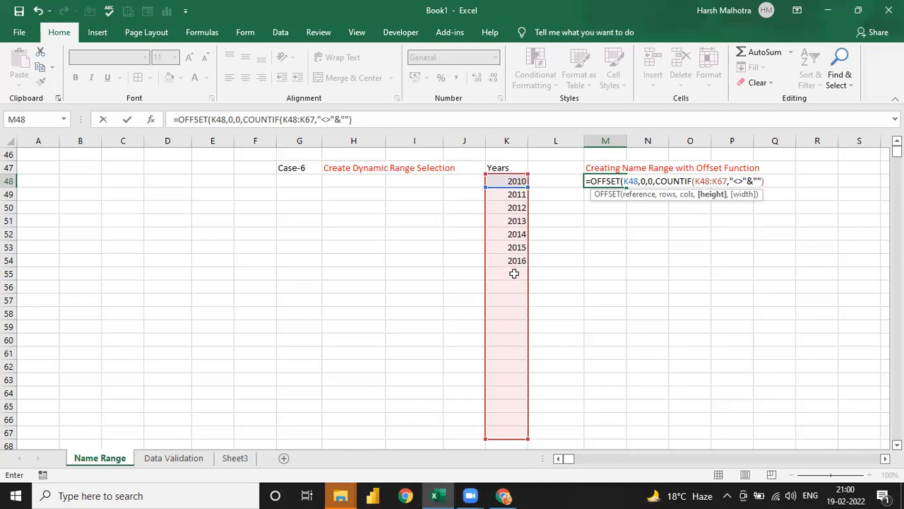
pyautogui.write(')')
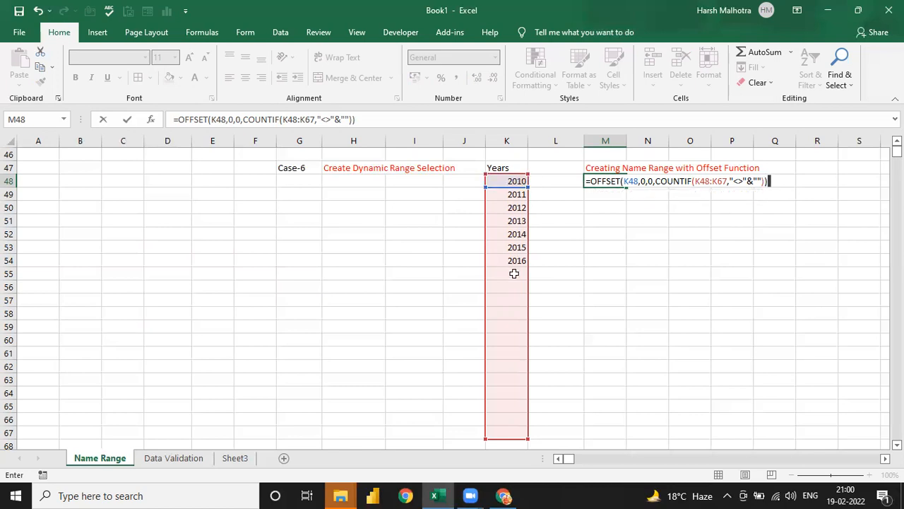
pyautogui.press('Return')
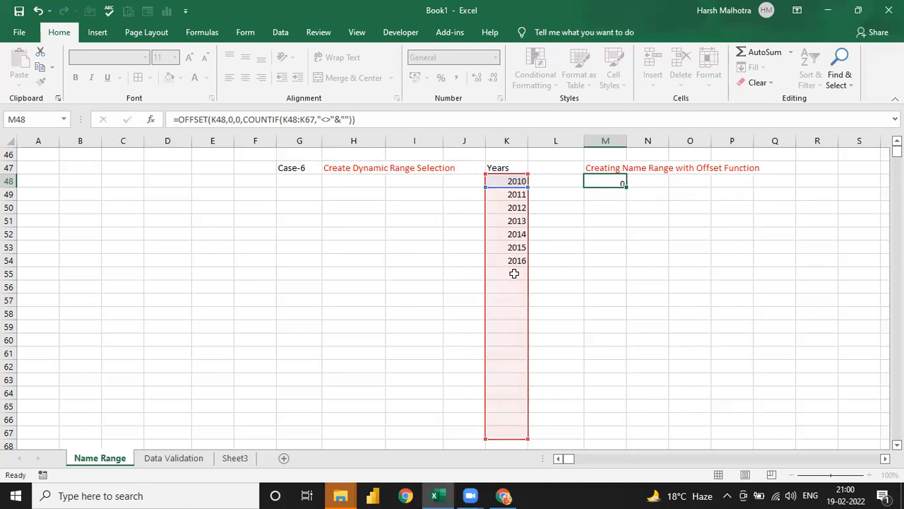
pyautogui.press('Up')
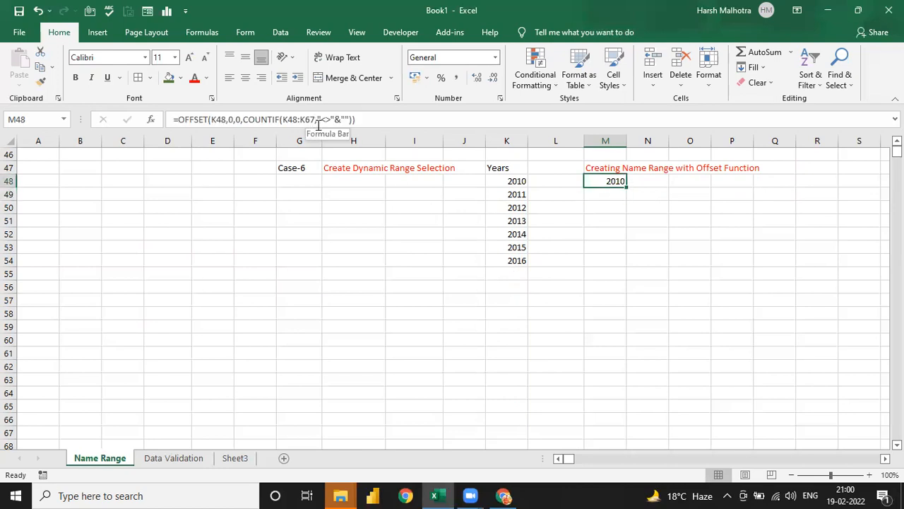
# Make the references in M48's formula absolute, as $K$48 for OFFSET and $K$48:$K$67 for COUNTIF.
pyautogui.press('F2')
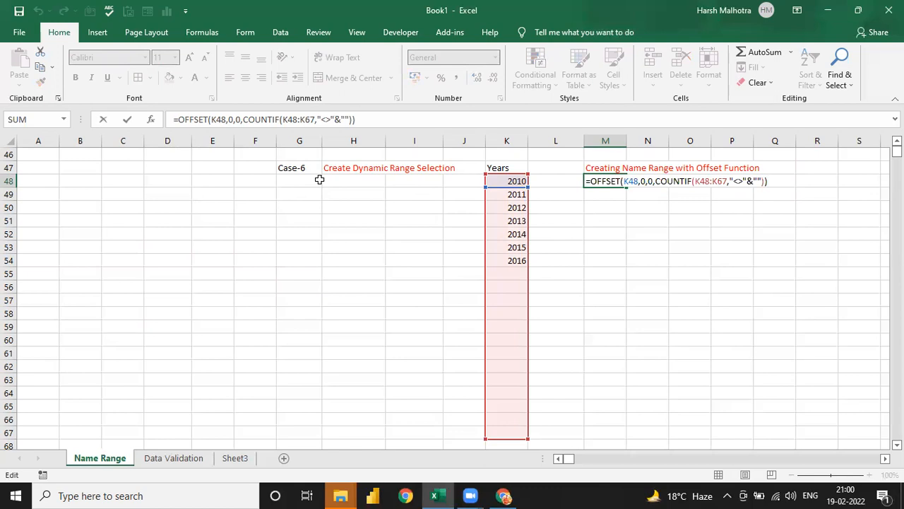
pyautogui.click(630, 181)
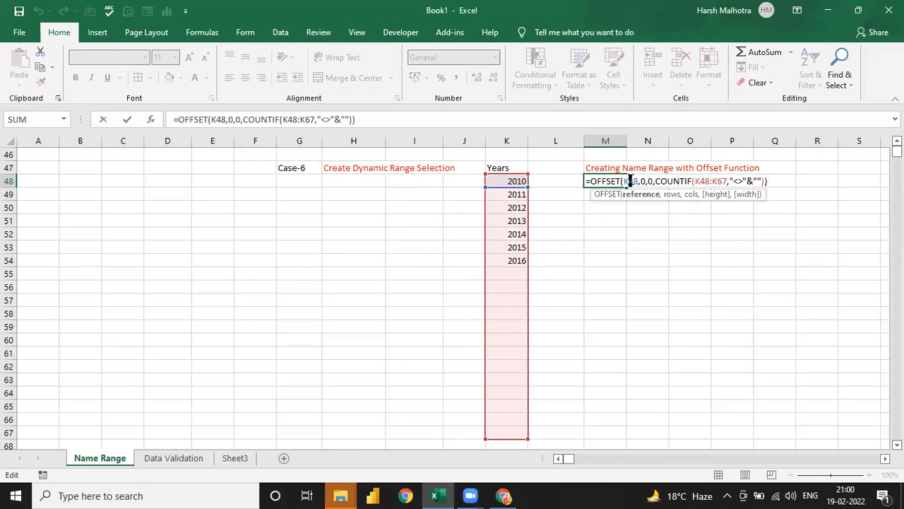
pyautogui.press('F4')
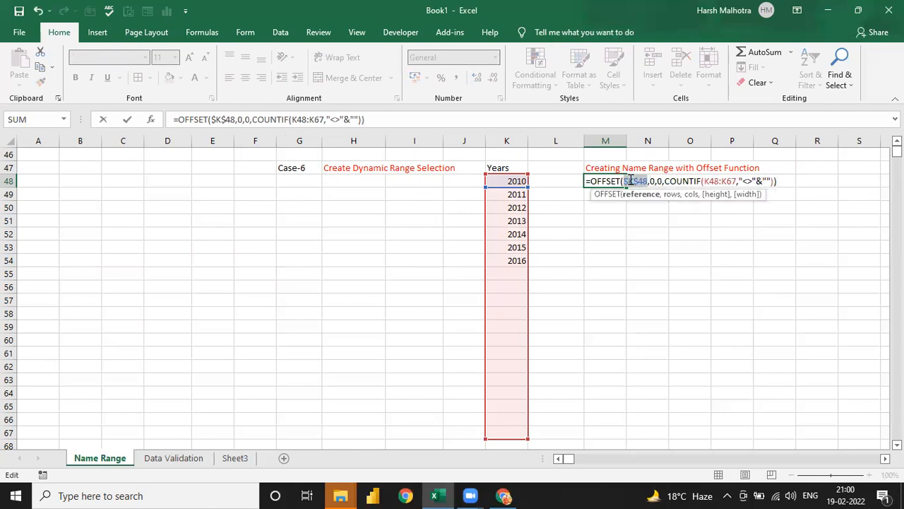
pyautogui.click(723, 181)
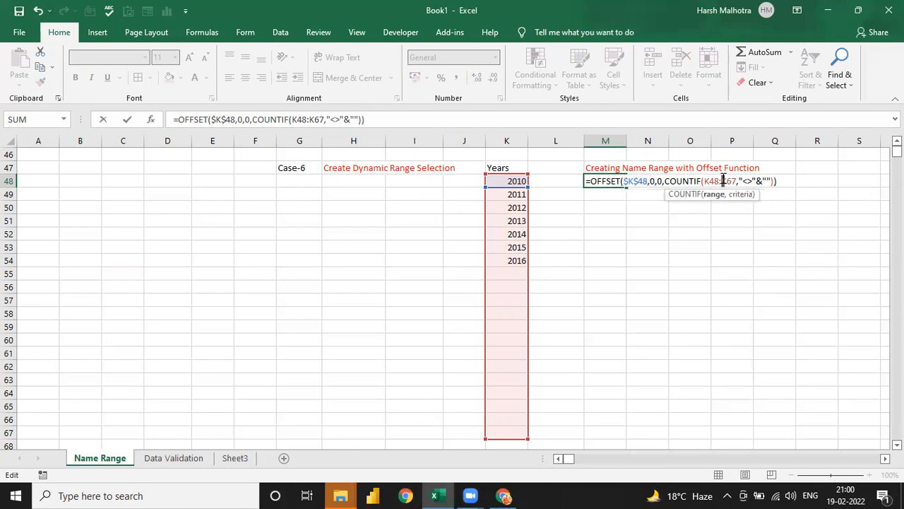
pyautogui.press('F4')
pyautogui.click(711, 182)
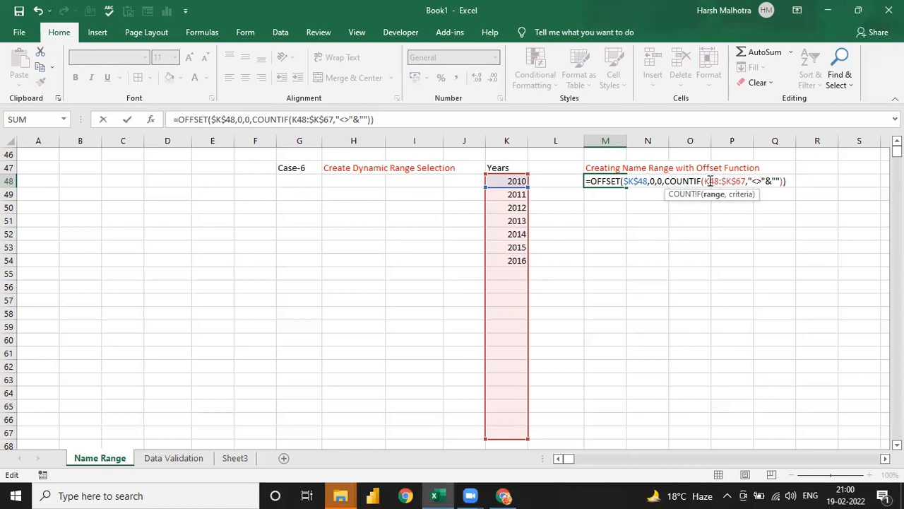
pyautogui.press('F4')
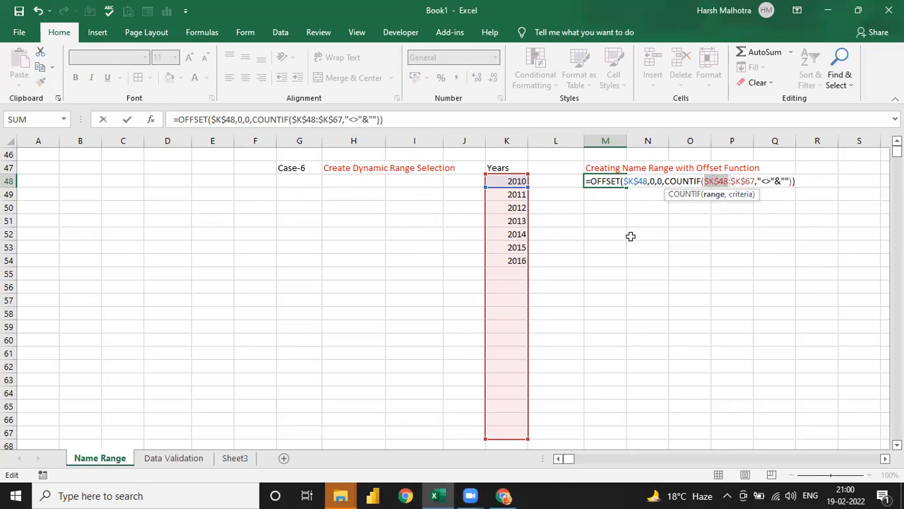
pyautogui.press('Return')
pyautogui.press('Up')
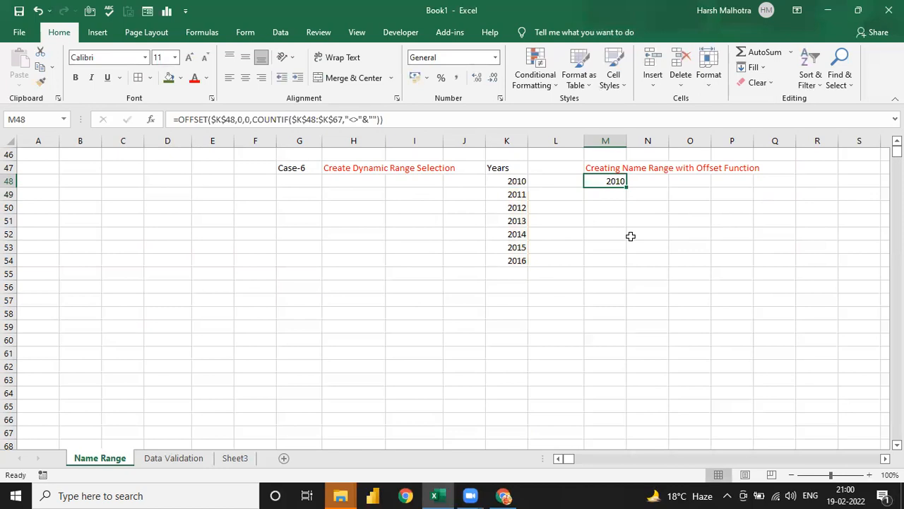
pyautogui.press('Left')
pyautogui.press('Left')
pyautogui.press('Left')
pyautogui.press('Right')
pyautogui.press('Right')
pyautogui.press('Right')
pyautogui.moveTo(392, 119); pyautogui.dragTo(173, 120)
pyautogui.press('Escape')
pyautogui.click(283, 34)
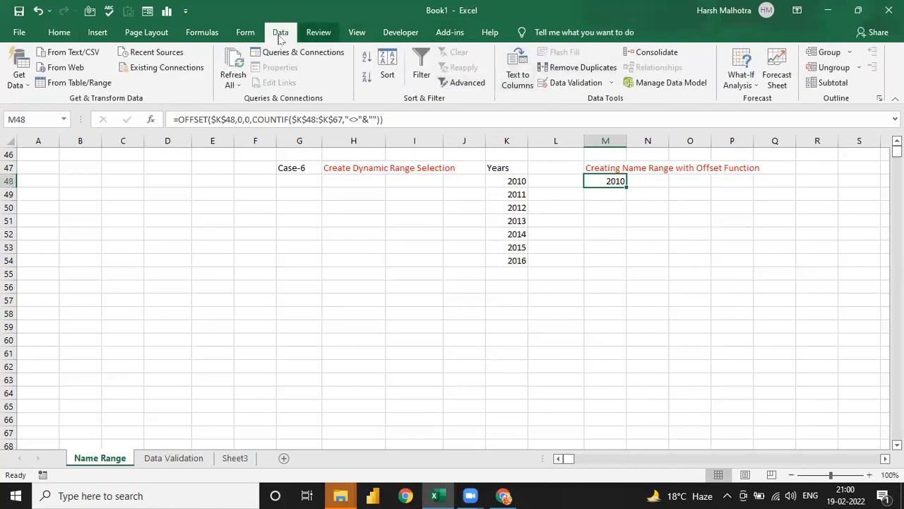
pyautogui.click(203, 32)
pyautogui.click(452, 52)
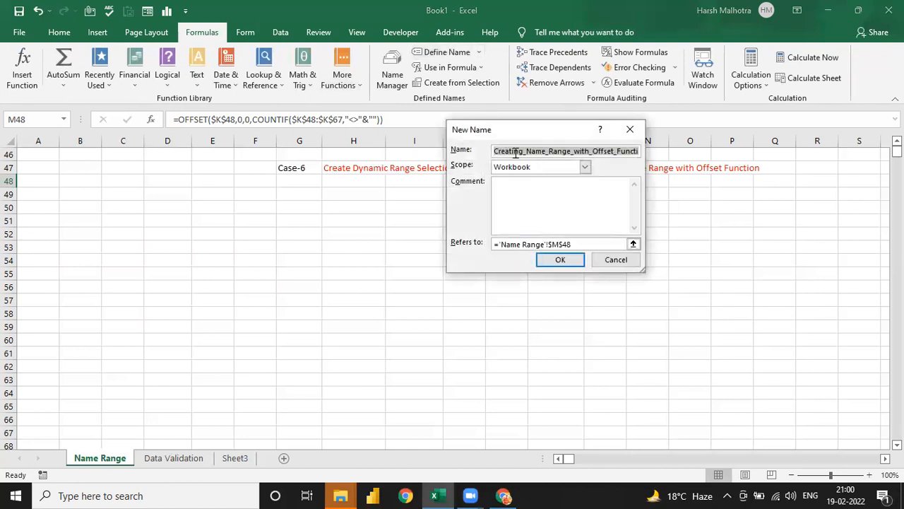
pyautogui.write('Years_1')
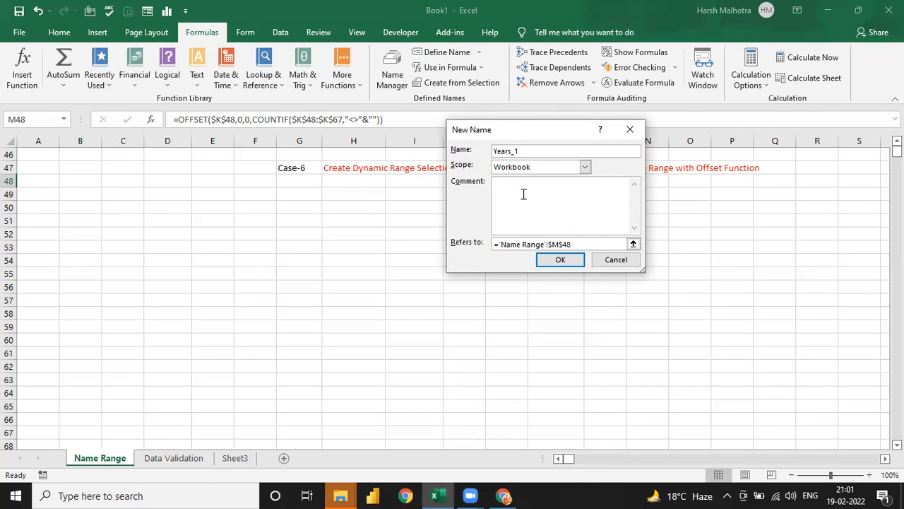
pyautogui.click(579, 243)
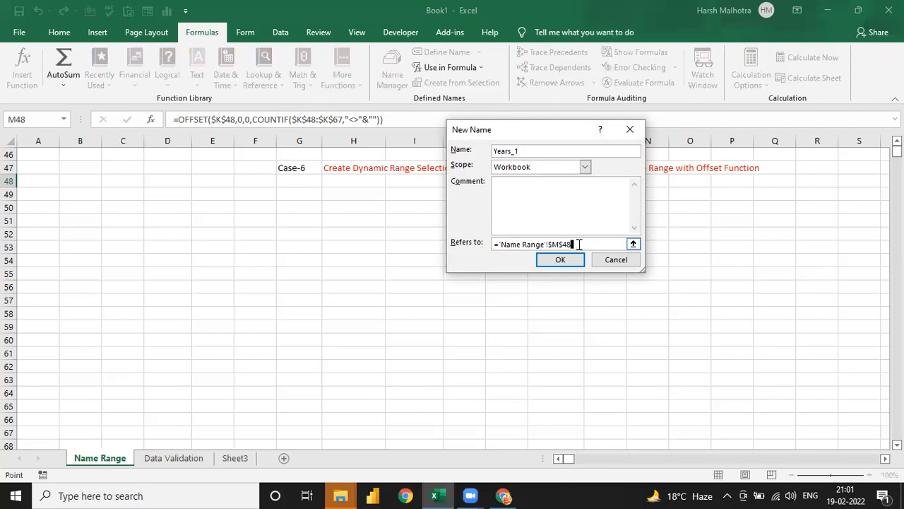
pyautogui.press('BackSpace')
pyautogui.press('BackSpace')
pyautogui.press('BackSpace')
pyautogui.press('BackSpace')
pyautogui.press('BackSpace')
pyautogui.press('BackSpace')
pyautogui.press('BackSpace')
pyautogui.press('BackSpace')
pyautogui.press('BackSpace')
pyautogui.press('BackSpace')
pyautogui.press('BackSpace')
pyautogui.press('BackSpace')
pyautogui.press('BackSpace')
pyautogui.press('BackSpace')
pyautogui.press('BackSpace')
pyautogui.press('BackSpace')
pyautogui.press('BackSpace')
pyautogui.press('BackSpace')
pyautogui.press('BackSpace')
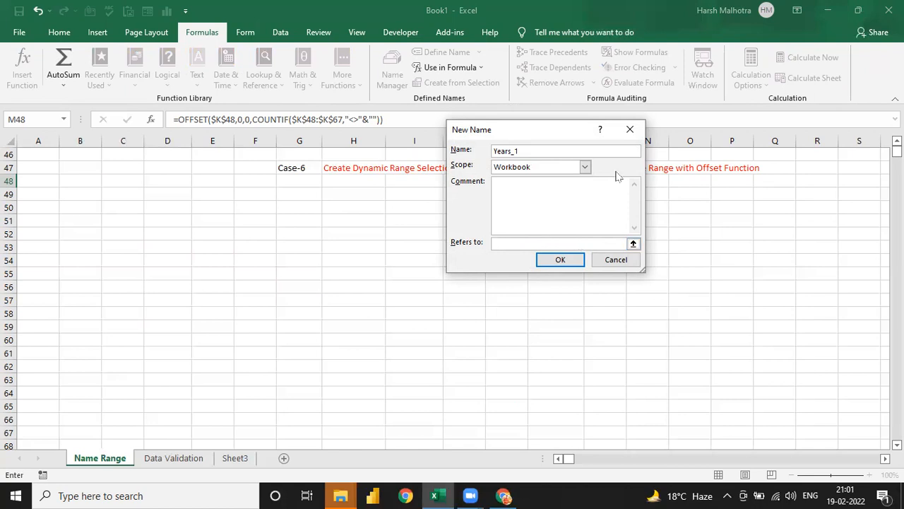
pyautogui.click(628, 128)
# Copy the full text of the OFFSET formula in M48 and leave the cell unchanged.
pyautogui.press('Up')
pyautogui.press('Down')
pyautogui.moveTo(395, 119); pyautogui.dragTo(170, 120)
pyautogui.hotkey('ctrl', 'c')
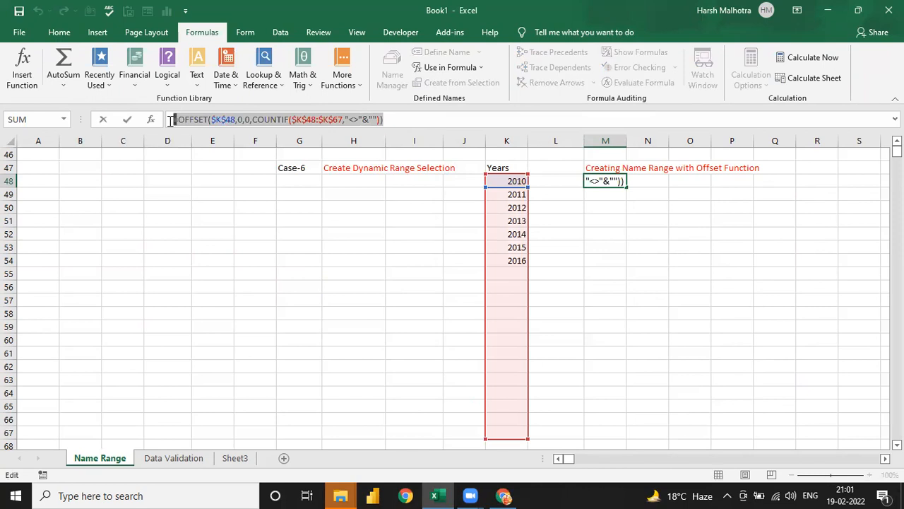
pyautogui.press('Return')
# Try pasting the OFFSET formula into M49 and M50, clear both cells and reselect M48.
pyautogui.hotkey('ctrl', 'v')
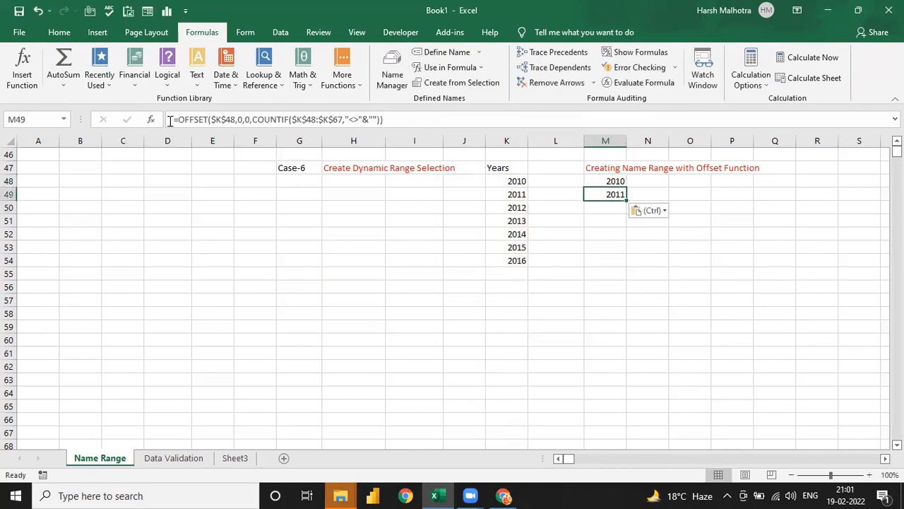
pyautogui.press('Down')
pyautogui.press('Up')
pyautogui.press('BackSpace')
pyautogui.press('Return')
pyautogui.press('Up')
pyautogui.press('Up')
pyautogui.hotkey('ctrl', 'c')
pyautogui.press('Down')
pyautogui.press('Down')
pyautogui.hotkey('ctrl', 'v')
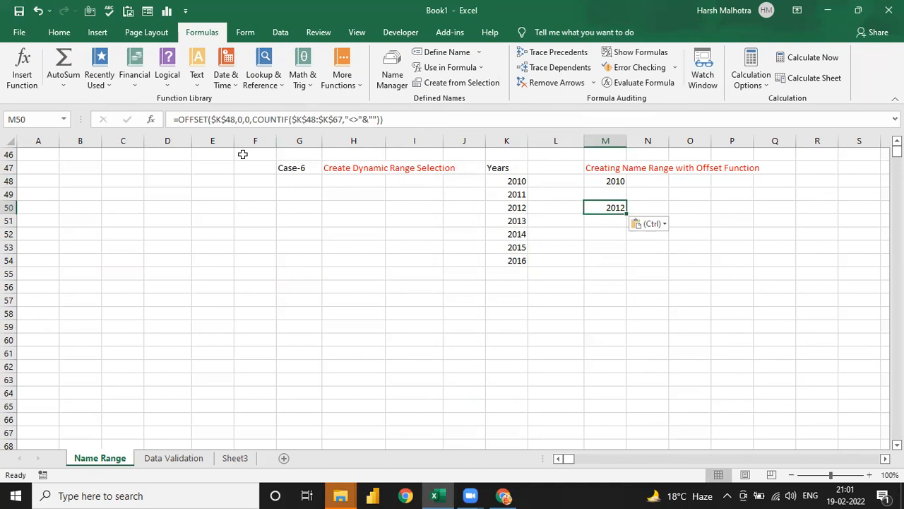
pyautogui.press('Delete')
pyautogui.press('Up')
pyautogui.press('Up')
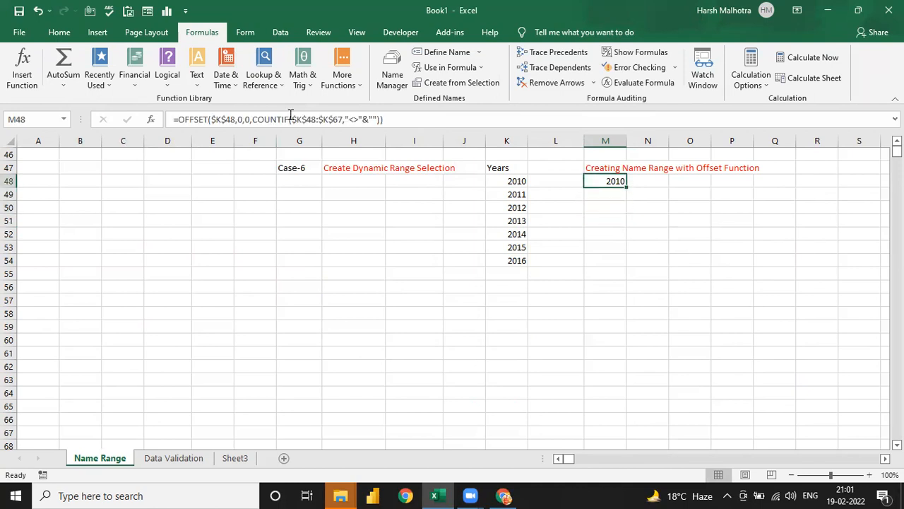
# Start defining a new name from M48 and replace its reference with the copied formula =OFFSET($K$48,0,0,COUNTIF($K$48:$K$67,"<>"&"")).
pyautogui.click(451, 58)
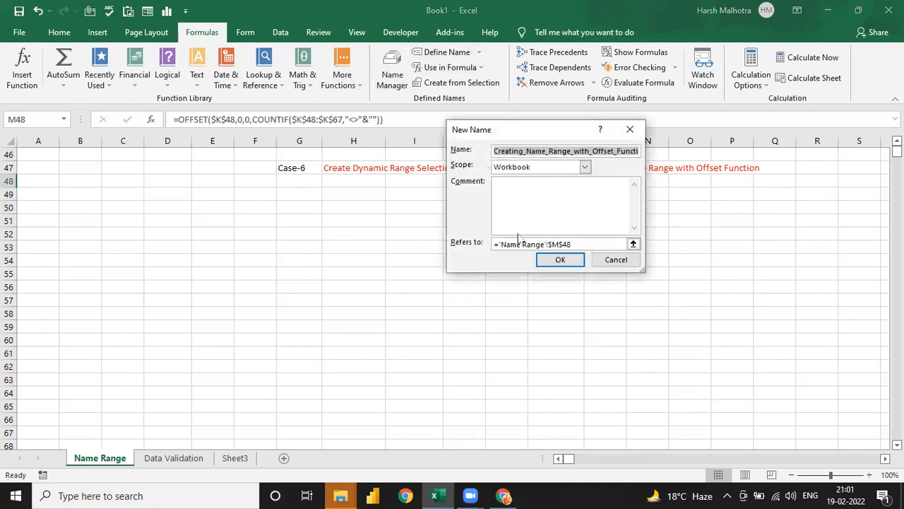
pyautogui.click(545, 245)
pyautogui.hotkey('shift', 'Up')
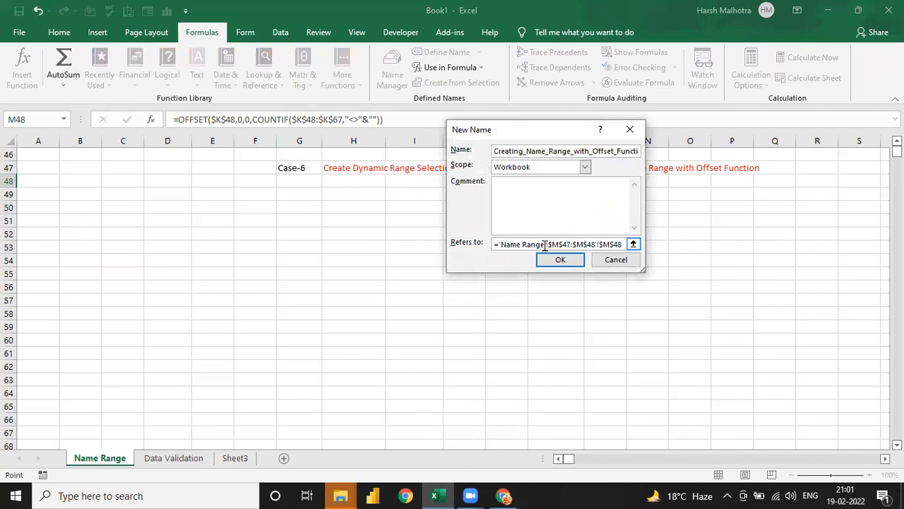
pyautogui.press('BackSpace')
pyautogui.press('BackSpace')
pyautogui.press('BackSpace')
pyautogui.press('BackSpace')
pyautogui.press('BackSpace')
pyautogui.press('BackSpace')
pyautogui.press('BackSpace')
pyautogui.press('BackSpace')
pyautogui.press('BackSpace')
pyautogui.press('BackSpace')
pyautogui.press('BackSpace')
pyautogui.press('BackSpace')
pyautogui.press('BackSpace')
pyautogui.press('BackSpace')
pyautogui.press('BackSpace')
pyautogui.press('BackSpace')
pyautogui.press('BackSpace')
pyautogui.press('BackSpace')
pyautogui.press('BackSpace')
pyautogui.press('BackSpace')
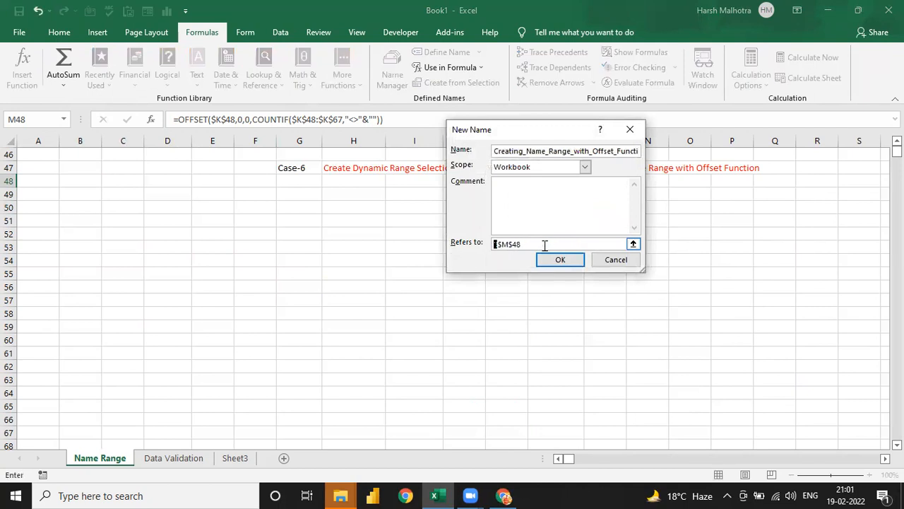
pyautogui.write('=')
pyautogui.press('Right')
pyautogui.press('Right')
pyautogui.press('Right')
pyautogui.press('Right')
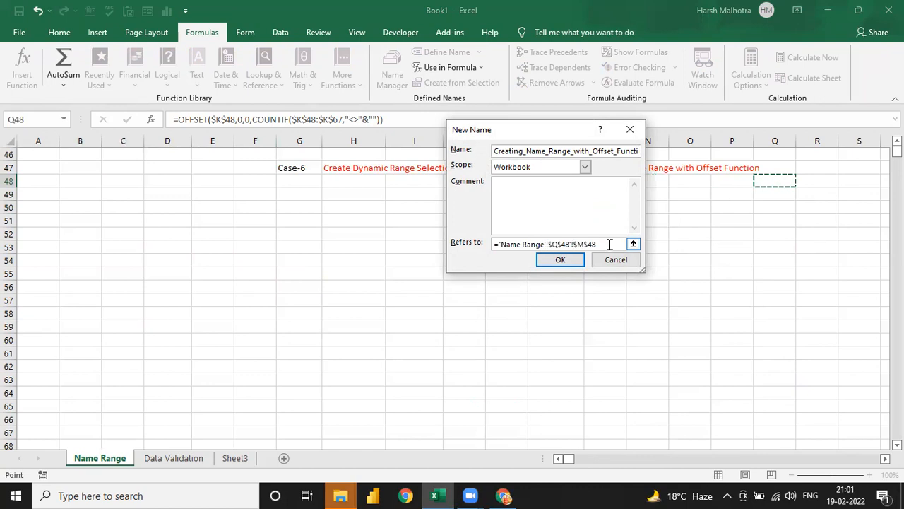
pyautogui.click(612, 245)
pyautogui.press('BackSpace')
pyautogui.press('BackSpace')
pyautogui.press('BackSpace')
pyautogui.press('BackSpace')
pyautogui.press('BackSpace')
pyautogui.press('BackSpace')
pyautogui.press('BackSpace')
pyautogui.press('BackSpace')
pyautogui.press('BackSpace')
pyautogui.press('BackSpace')
pyautogui.press('BackSpace')
pyautogui.press('BackSpace')
pyautogui.press('BackSpace')
pyautogui.press('BackSpace')
pyautogui.press('BackSpace')
pyautogui.press('BackSpace')
pyautogui.press('BackSpace')
pyautogui.press('BackSpace')
pyautogui.press('BackSpace')
pyautogui.press('BackSpace')
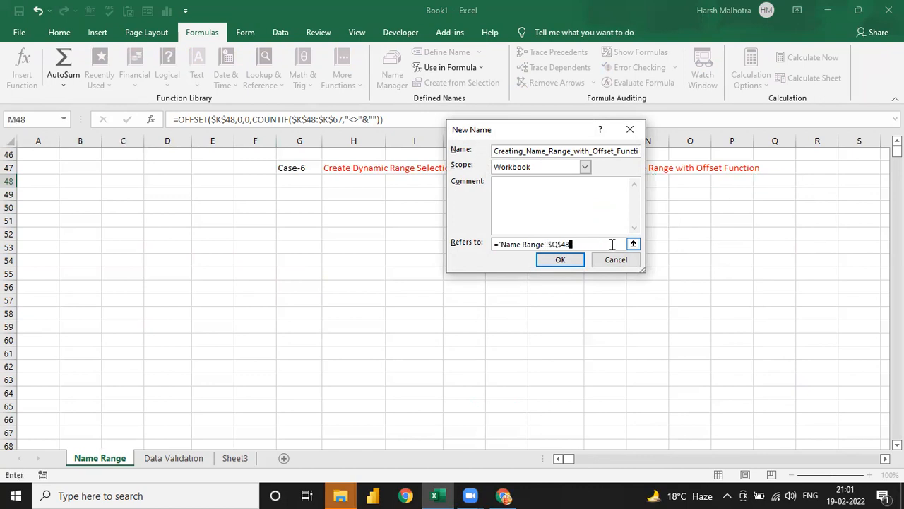
pyautogui.hotkey('ctrl', 'v')
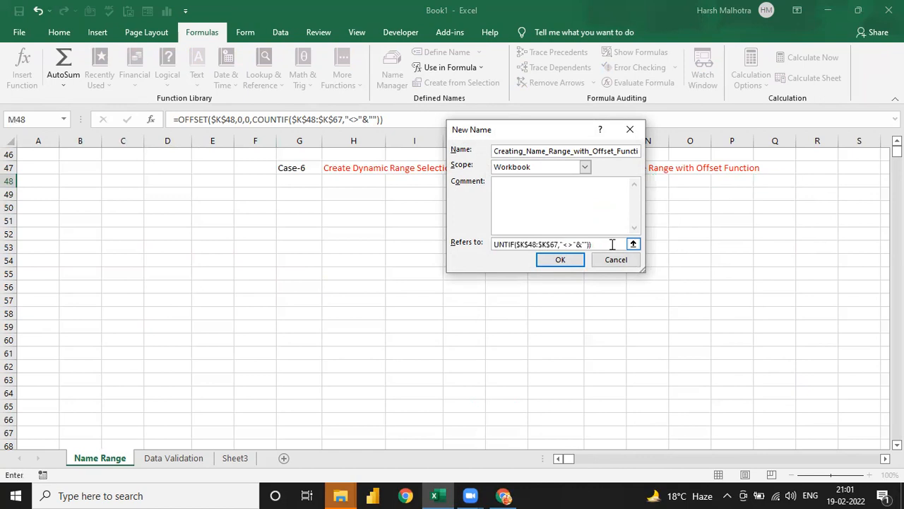
# Replace the suggested name with Years_1 and create the named range.
pyautogui.click(543, 153)
pyautogui.press('BackSpace')
pyautogui.press('BackSpace')
pyautogui.press('BackSpace')
pyautogui.press('BackSpace')
pyautogui.press('BackSpace')
pyautogui.press('BackSpace')
pyautogui.press('BackSpace')
pyautogui.press('BackSpace')
pyautogui.press('BackSpace')
pyautogui.press('BackSpace')
pyautogui.press('BackSpace')
pyautogui.press('BackSpace')
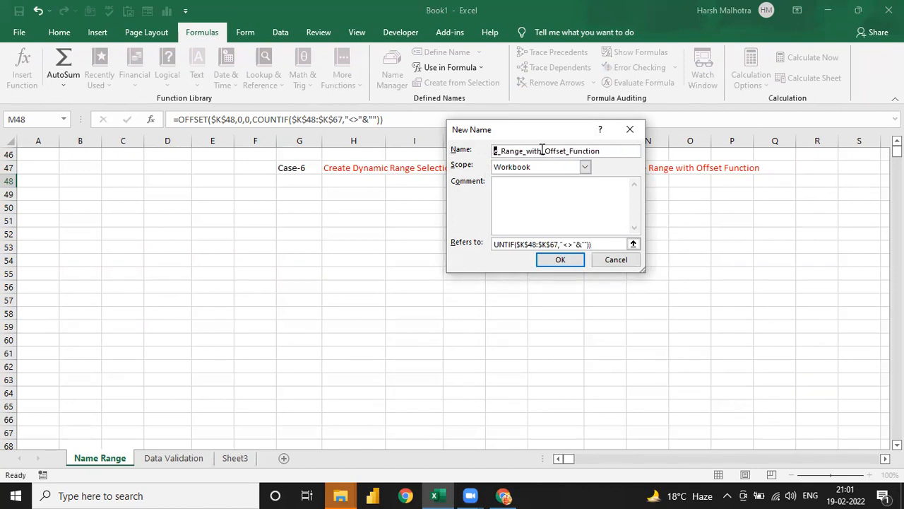
pyautogui.hotkey('shift', 'End')
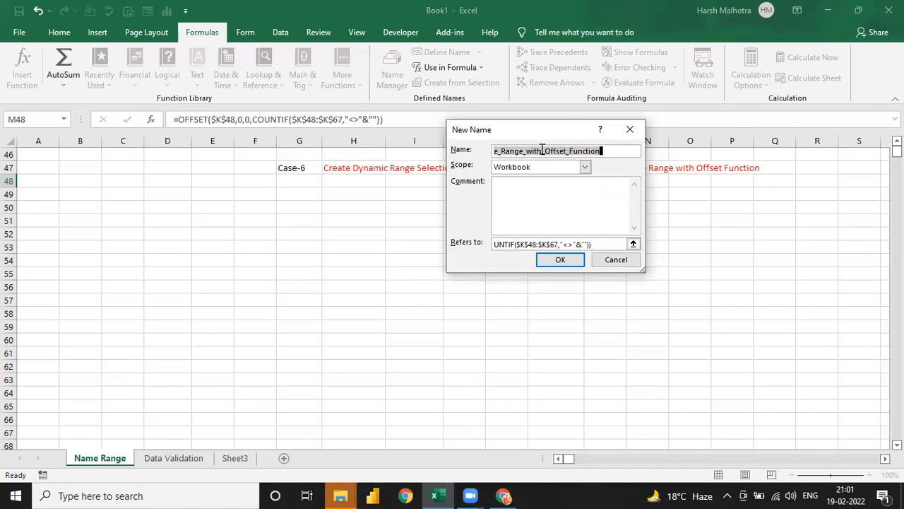
pyautogui.write('Years_1')
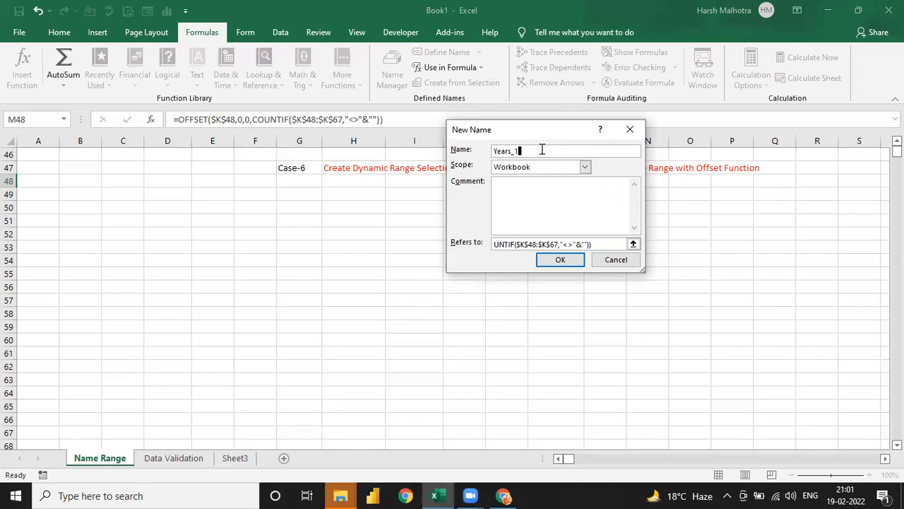
pyautogui.click(561, 260)
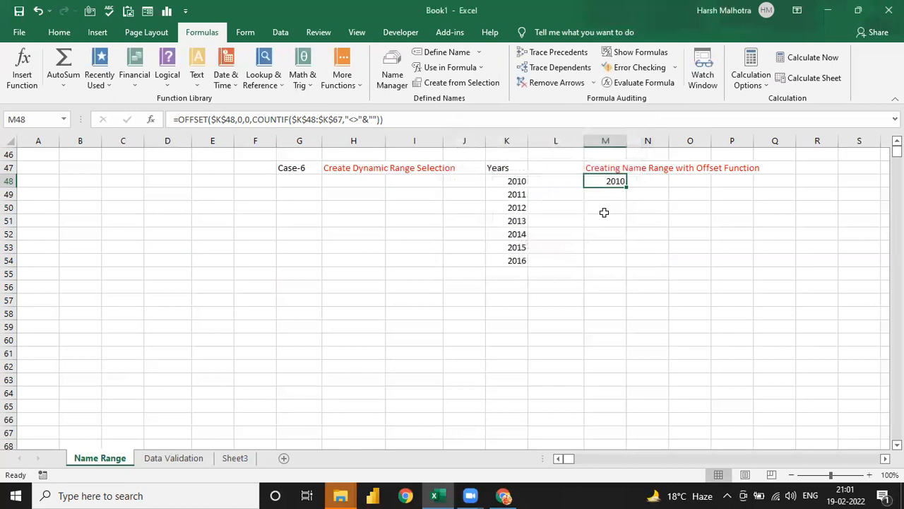
# Look for Years_1 in the workbook's list of names and return to the first year in K48.
pyautogui.press('Return')
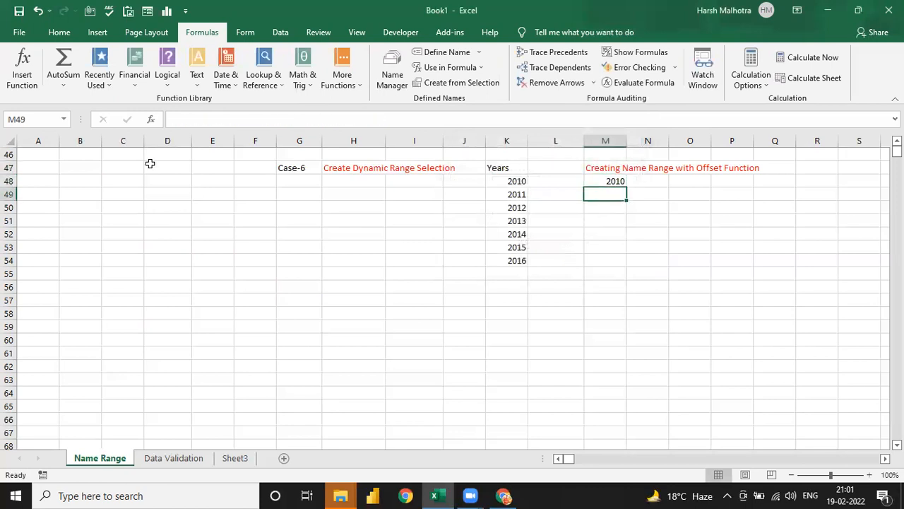
pyautogui.click(63, 120)
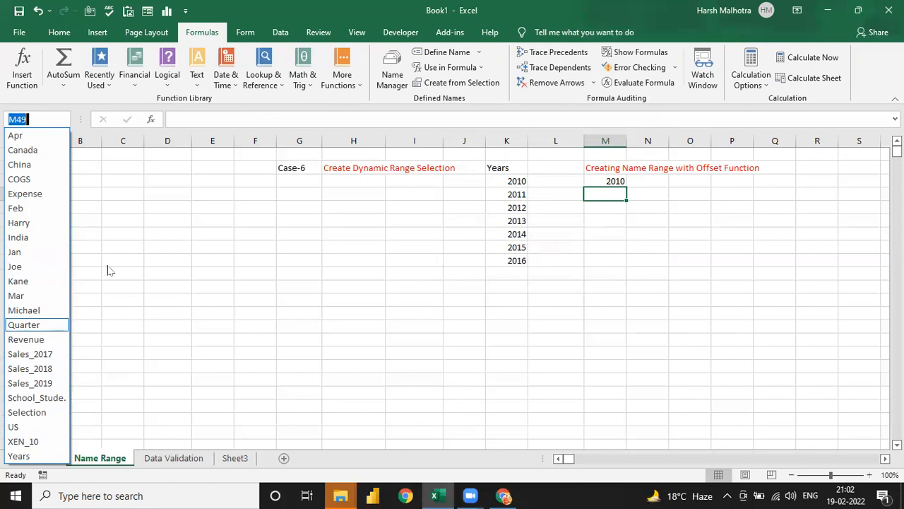
pyautogui.click(201, 284)
pyautogui.click(604, 205)
pyautogui.press('Up')
pyautogui.press('Left')
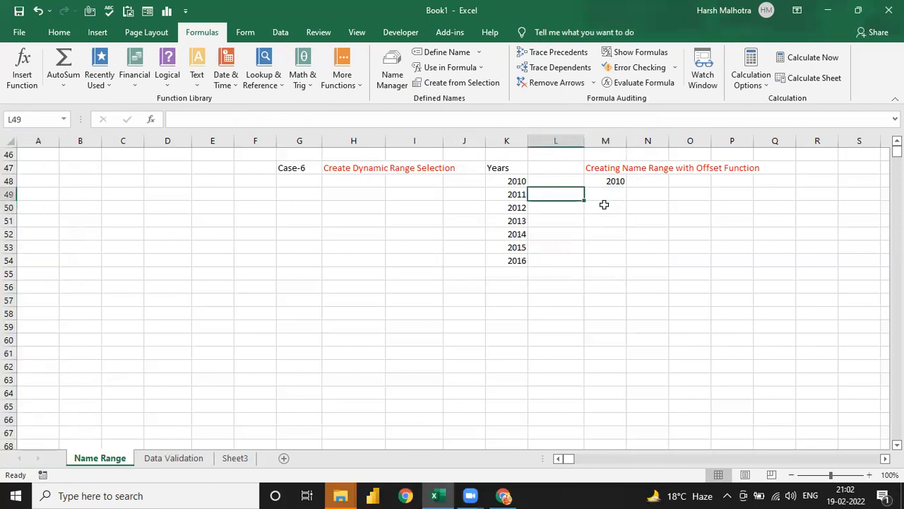
pyautogui.press('Left')
pyautogui.press('Up')
pyautogui.press('Up')
pyautogui.press('Down')
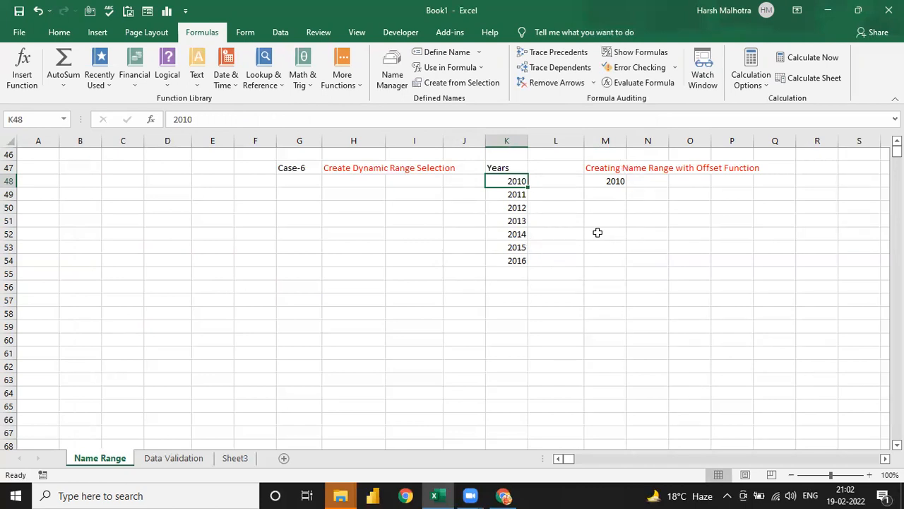
# Enter =MAX(Years) in M50 to get the largest year from the static named range.
pyautogui.click(621, 204)
pyautogui.write('Max')
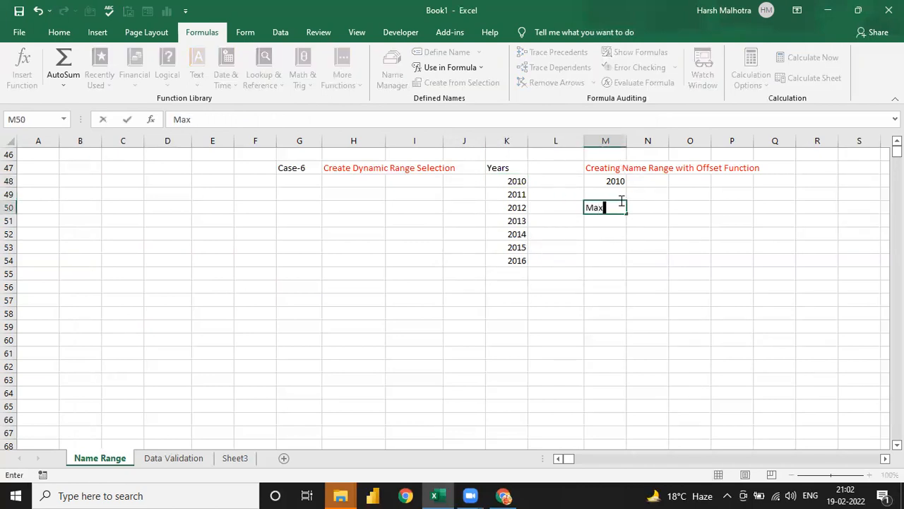
pyautogui.press('BackSpace')
pyautogui.press('BackSpace')
pyautogui.press('BackSpace')
pyautogui.write('=max')
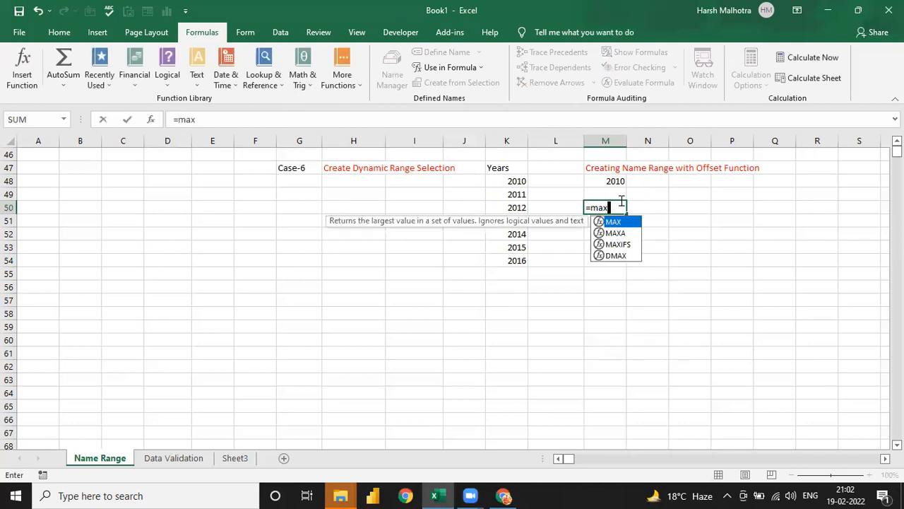
pyautogui.press('Tab')
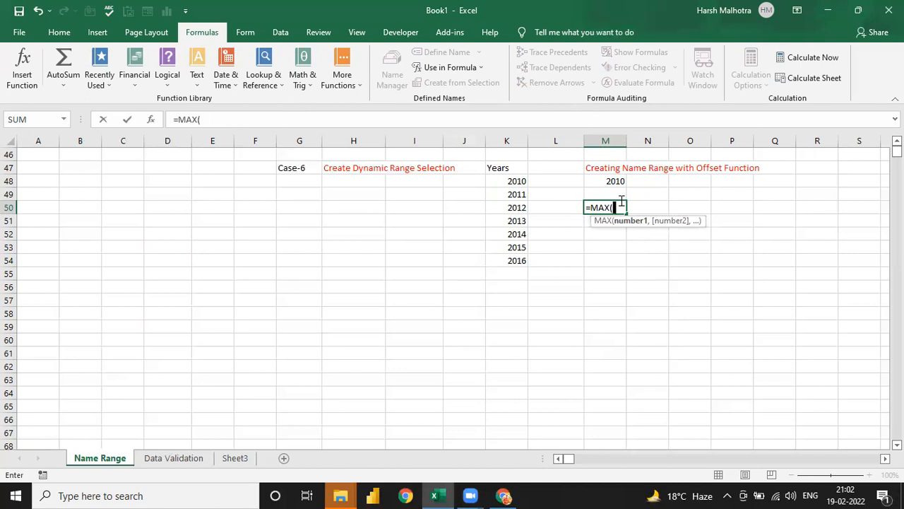
pyautogui.write('year')
pyautogui.press('Down')
pyautogui.press('Down')
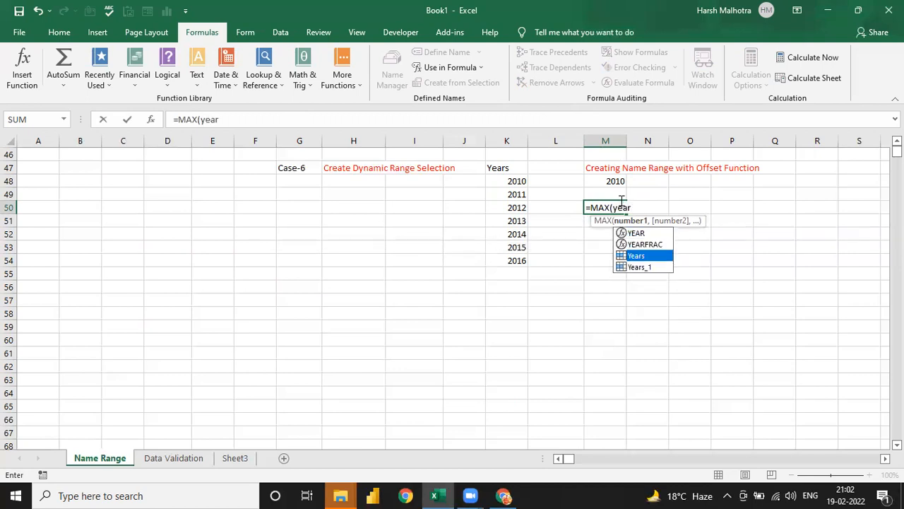
pyautogui.press('Tab')
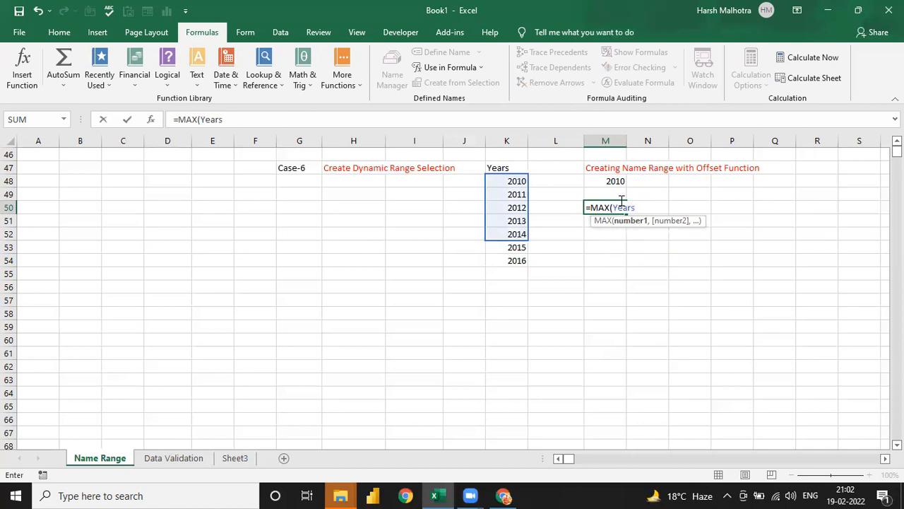
pyautogui.write(')')
pyautogui.press('Return')
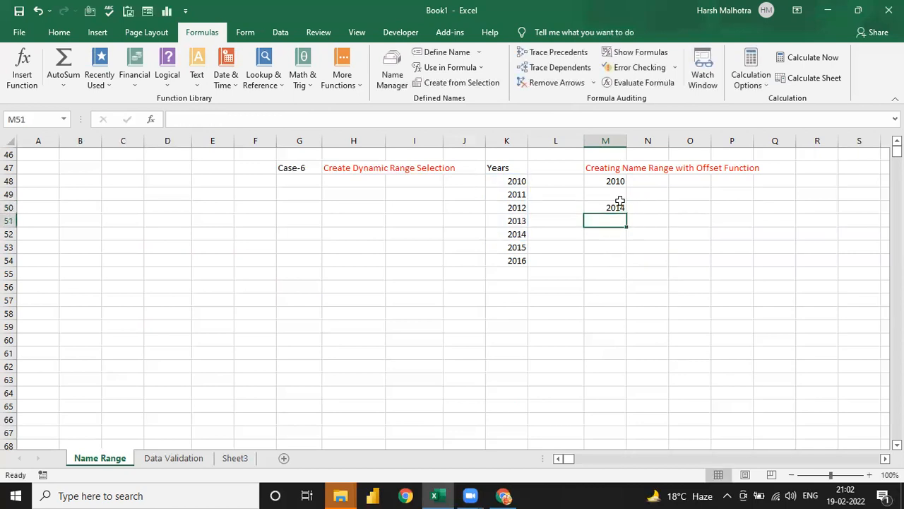
# Enter =MAX(Years_1) in M51 to get the largest year from the dynamic named range.
pyautogui.press('Left')
pyautogui.press('Left')
pyautogui.press('Right')
pyautogui.press('Right')
pyautogui.write('=')
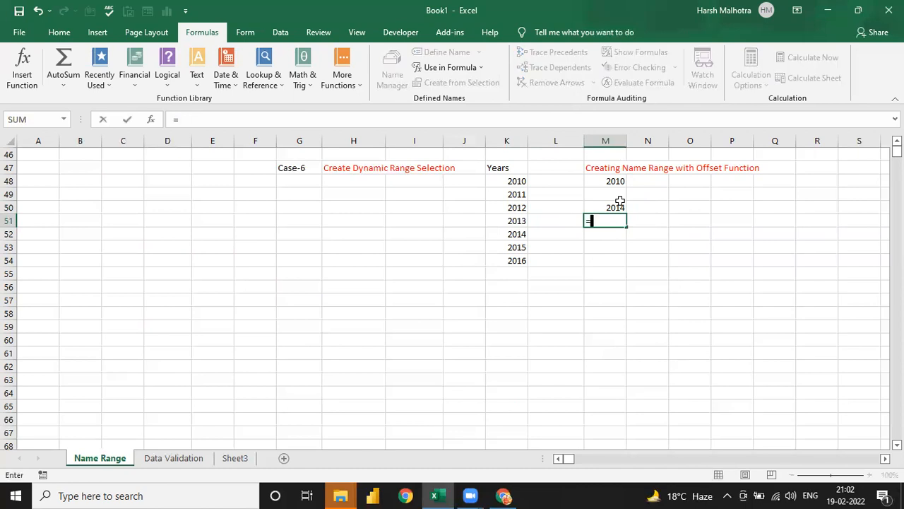
pyautogui.write('max')
pyautogui.press('Tab')
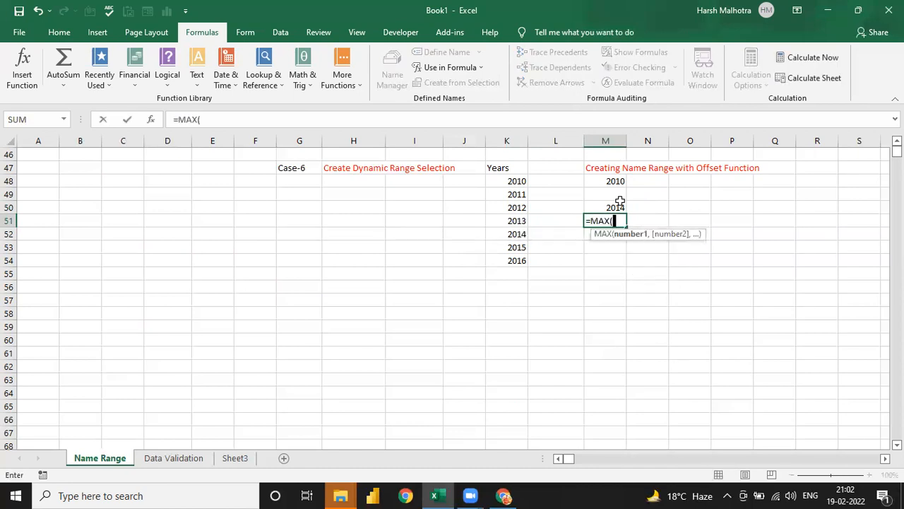
pyautogui.write('yea')
pyautogui.press('Down')
pyautogui.press('Down')
pyautogui.press('Down')
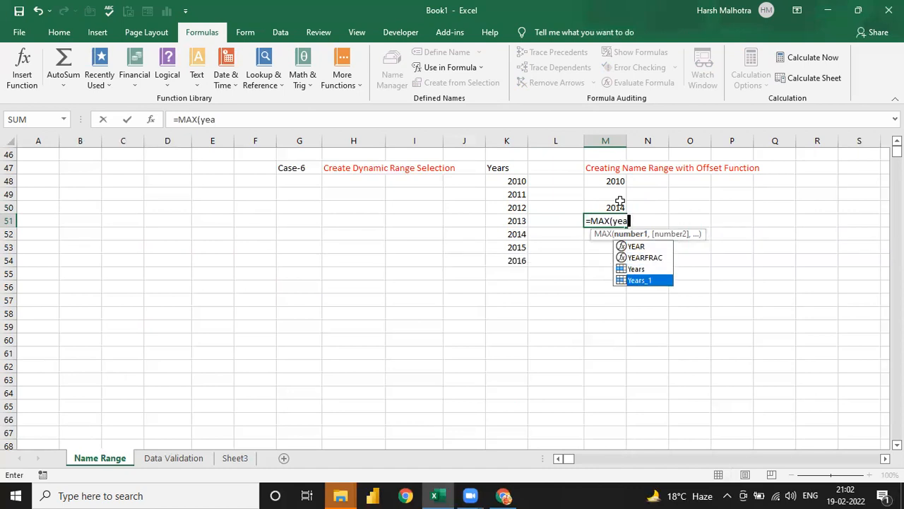
pyautogui.press('Tab')
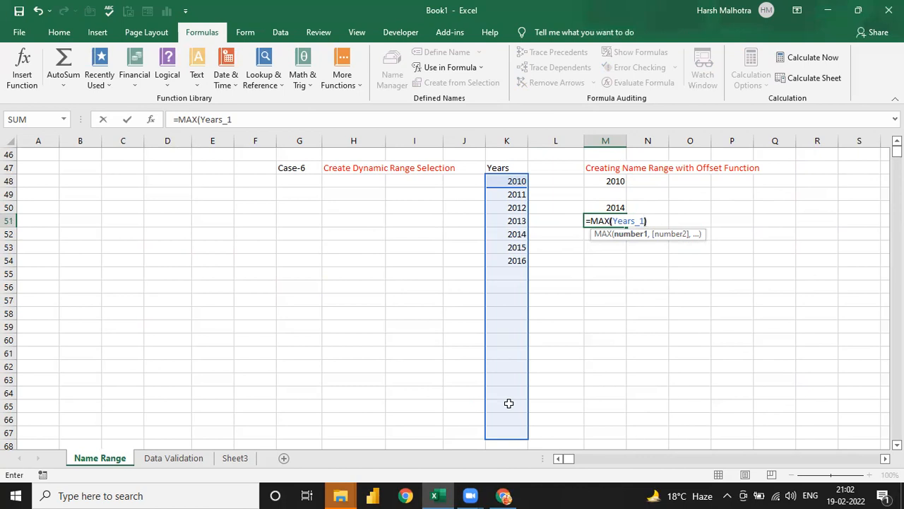
pyautogui.write(')')
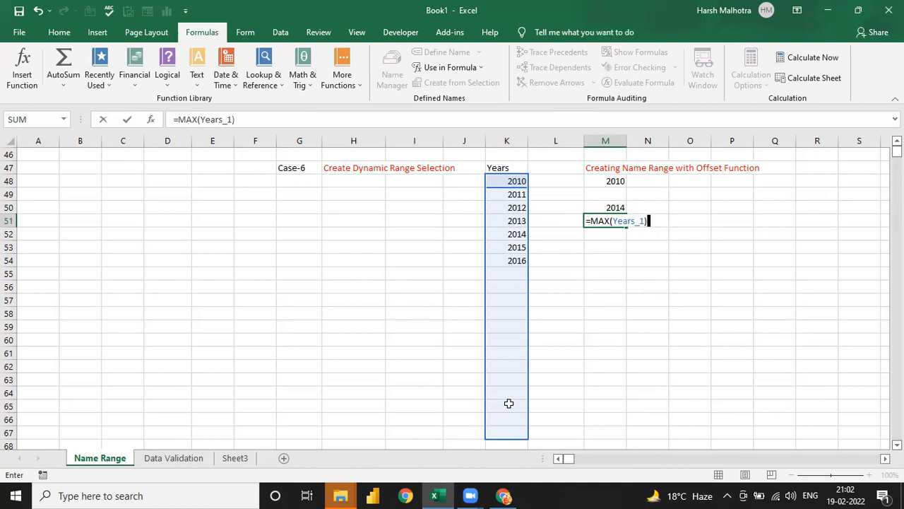
pyautogui.press('Return')
# Add the years 2017 and 2018 below the Years list in K55 and K56.
pyautogui.press('Up')
pyautogui.press('Left')
pyautogui.press('Left')
pyautogui.press('Down')
pyautogui.press('Down')
pyautogui.press('Down')
pyautogui.press('Down')
pyautogui.write('2017')
pyautogui.press('Return')
pyautogui.write('32010')
pyautogui.press('BackSpace')
pyautogui.press('BackSpace')
pyautogui.press('BackSpace')
pyautogui.press('BackSpace')
pyautogui.press('BackSpace')
pyautogui.write("2018'2==")
pyautogui.press('BackSpace')
pyautogui.press('BackSpace')
pyautogui.press('BackSpace')
pyautogui.press('BackSpace')
pyautogui.press('BackSpace')
pyautogui.write('8')
pyautogui.press('Return')
pyautogui.press('Up')
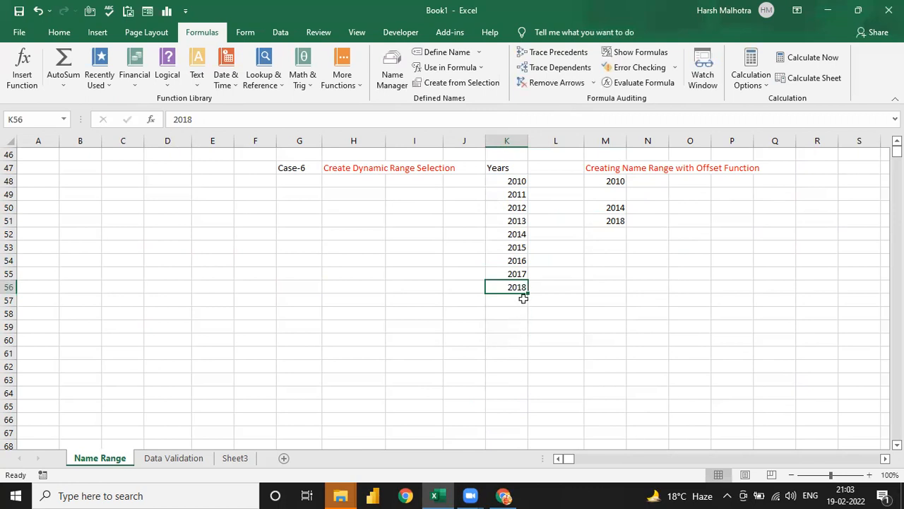
# Try to extend the years by filling K56 alone down to K63.
pyautogui.moveTo(525, 290); pyautogui.dragTo(527, 383)
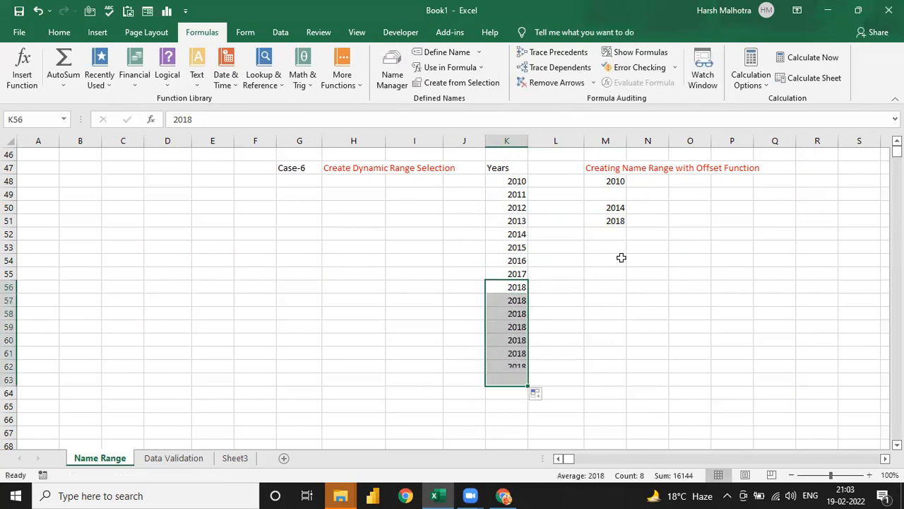
pyautogui.click(525, 260)
pyautogui.press('Down')
pyautogui.press('Down')
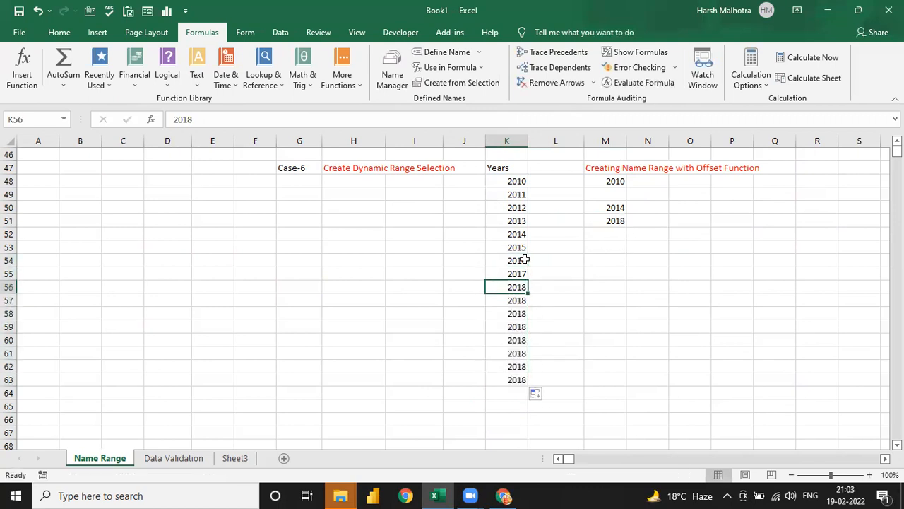
pyautogui.moveTo(524, 273); pyautogui.dragTo(522, 287)
pyautogui.click(524, 289)
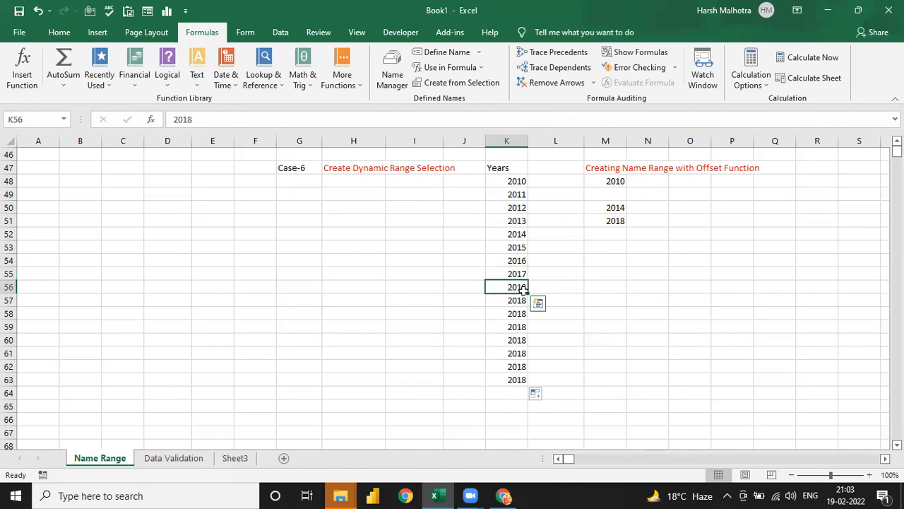
# Fill the year series from K55:K56 down to K63 so it increases by one per row.
pyautogui.click(514, 273)
pyautogui.hotkey('shift', 'Down')
pyautogui.moveTo(527, 292); pyautogui.dragTo(526, 386)
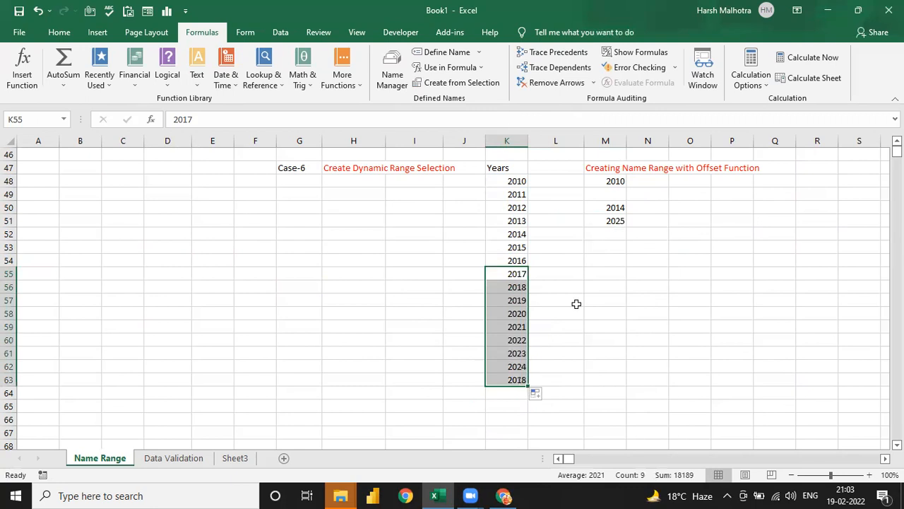
# Examine the MAX results in M50 and M51 and the OFFSET formula in M48.
pyautogui.click(606, 271)
pyautogui.press('Up')
pyautogui.press('Up')
pyautogui.press('Up')
pyautogui.press('Up')
pyautogui.press('Up')
pyautogui.press('Up')
pyautogui.press('Up')
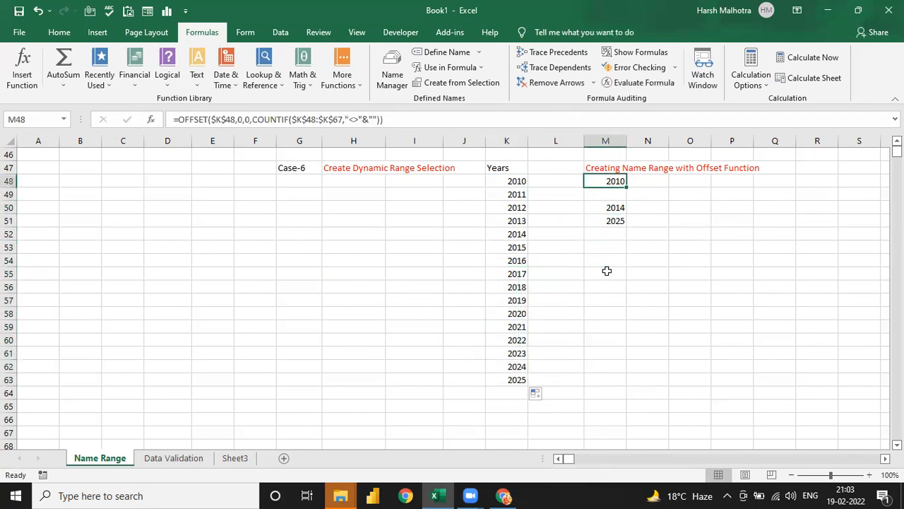
pyautogui.press('Down')
pyautogui.press('Up')
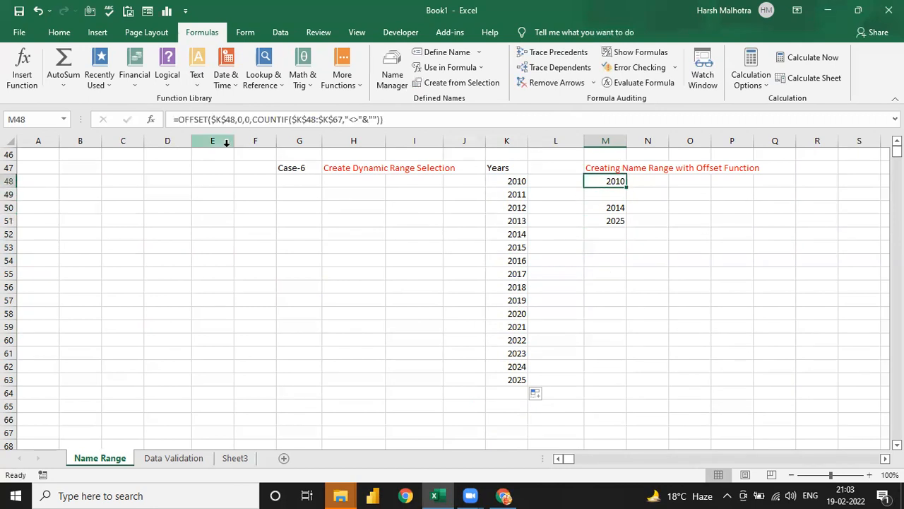
# Wrap the OFFSET formula in M48 in a MAX function so it returns the latest year of the dynamic range.
pyautogui.click(177, 120)
pyautogui.write('Max')
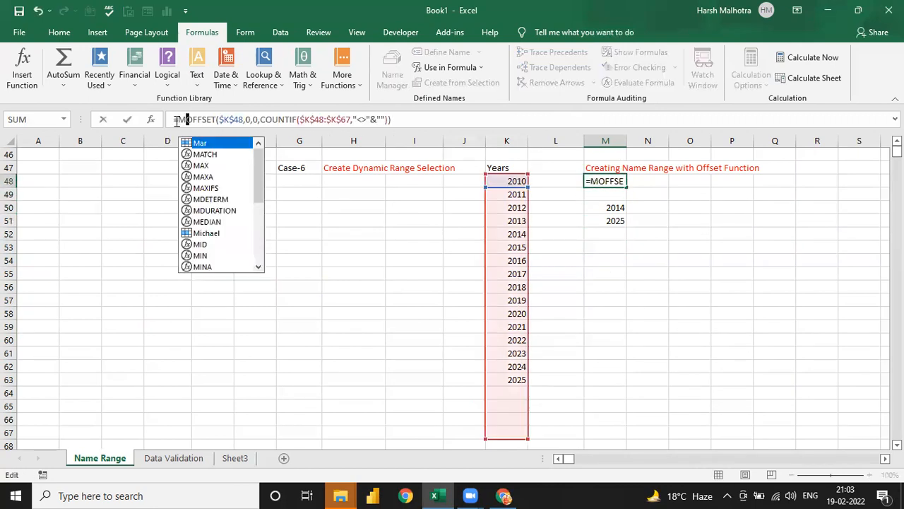
pyautogui.write('(')
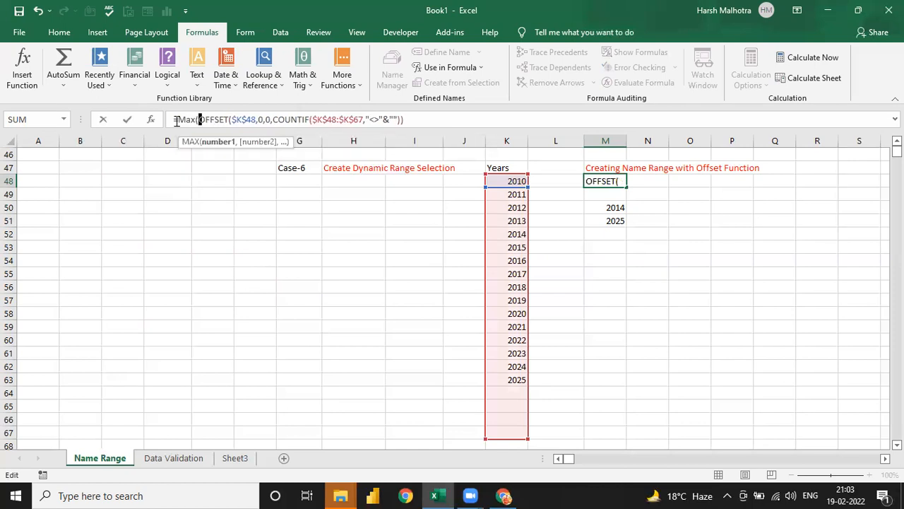
pyautogui.click(443, 125)
pyautogui.write(')')
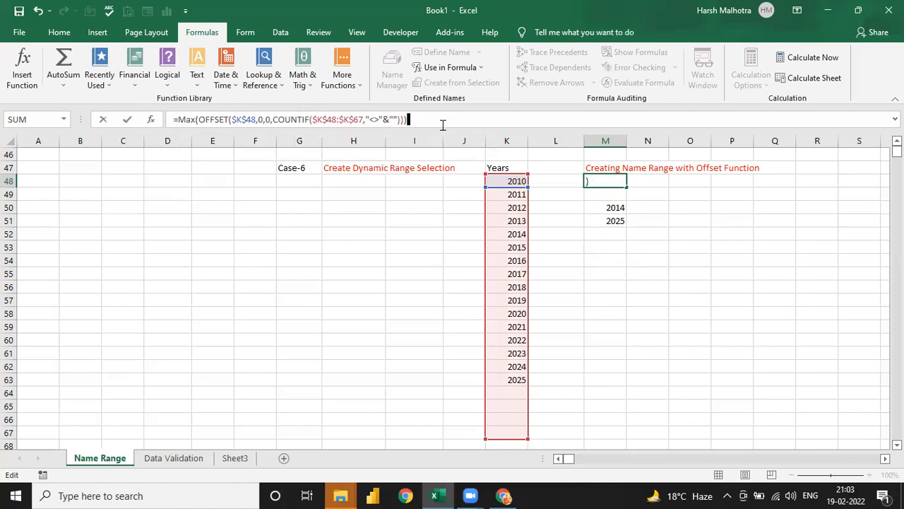
pyautogui.press('Return')
# Add the year 2026 in K64, directly below the last entry of the Years list.
pyautogui.press('Up')
pyautogui.press('Left')
pyautogui.press('Left')
pyautogui.hotkey('ctrl', 'Down')
pyautogui.press('Down')
pyautogui.write('2026')
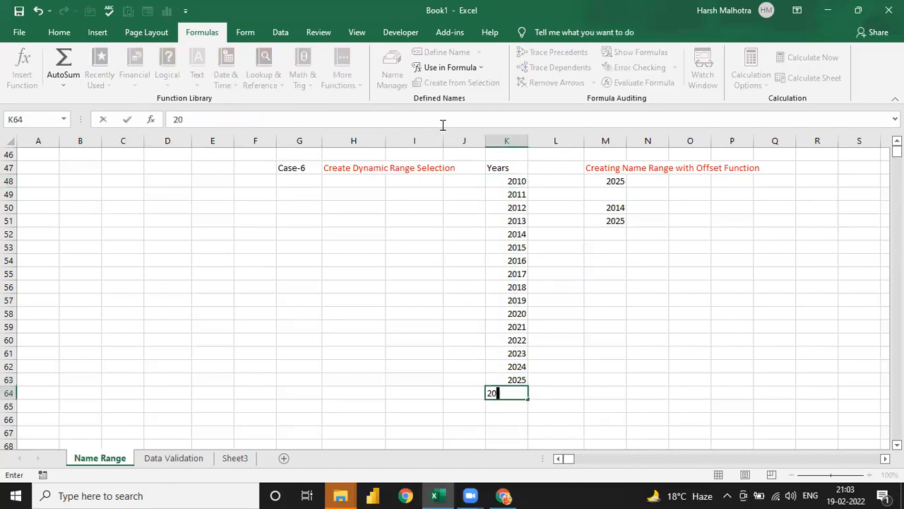
pyautogui.press('Return')
pyautogui.press('Up')
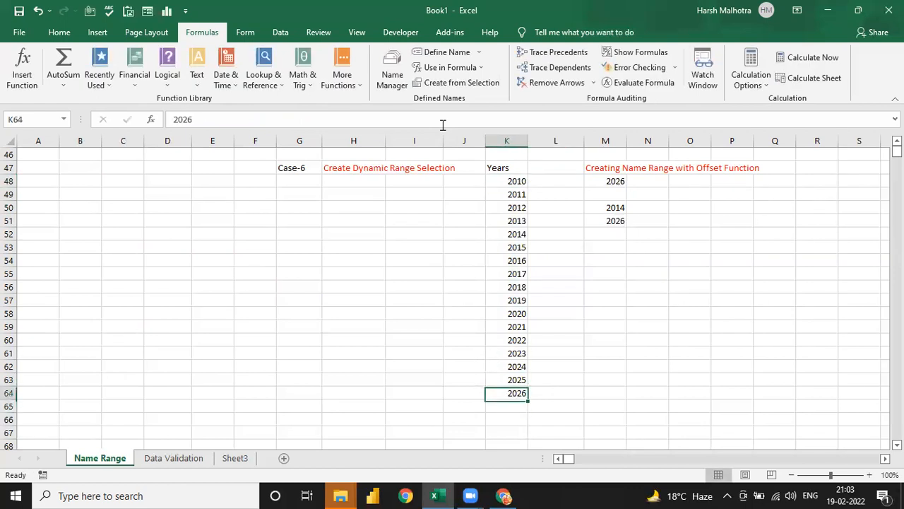
# Review the MAX results in M48:M51 against the Years list and the Offset Function heading.
pyautogui.press('Up')
pyautogui.press('Right')
pyautogui.press('Right')
pyautogui.hotkey('ctrl', 'Up')
pyautogui.press('Up')
pyautogui.press('Up')
pyautogui.press('Up')
pyautogui.press('Up')
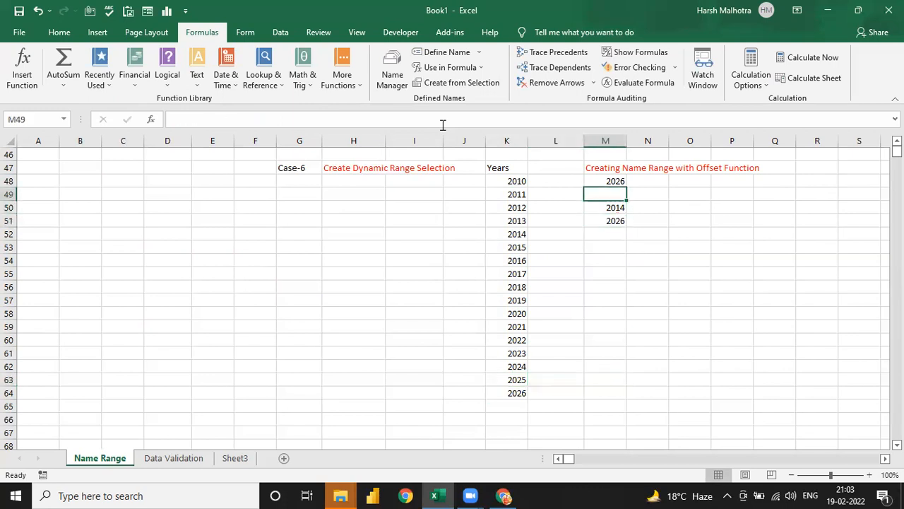
pyautogui.hotkey('shift', 'Right')
pyautogui.hotkey('shift', 'Right')
pyautogui.hotkey('shift', 'Right')
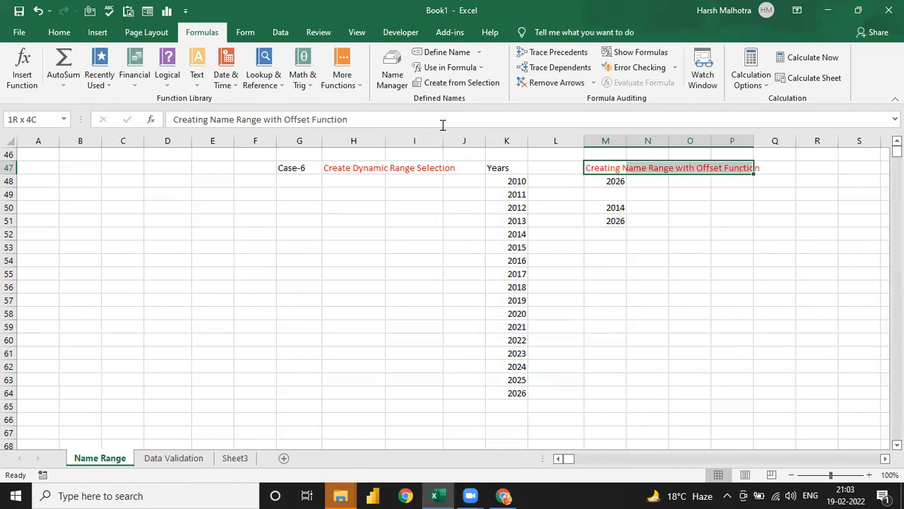
pyautogui.press('Left')
pyautogui.press('Left')
pyautogui.press('Down')
pyautogui.hotkey('ctrl', 'shift', 'Down')
pyautogui.press('Up')
pyautogui.press('Down')
pyautogui.press('Up')
pyautogui.press('Up')
pyautogui.press('Down')
pyautogui.press('Down')
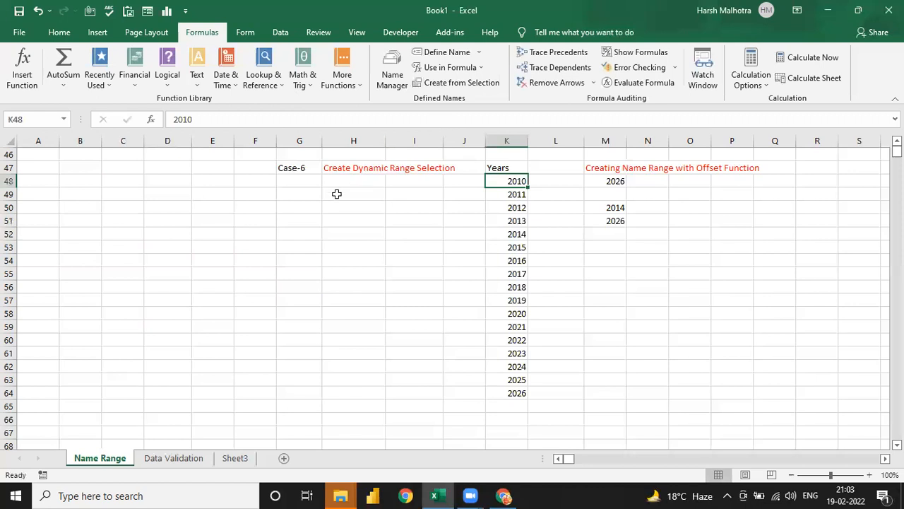
pyautogui.click(702, 192)
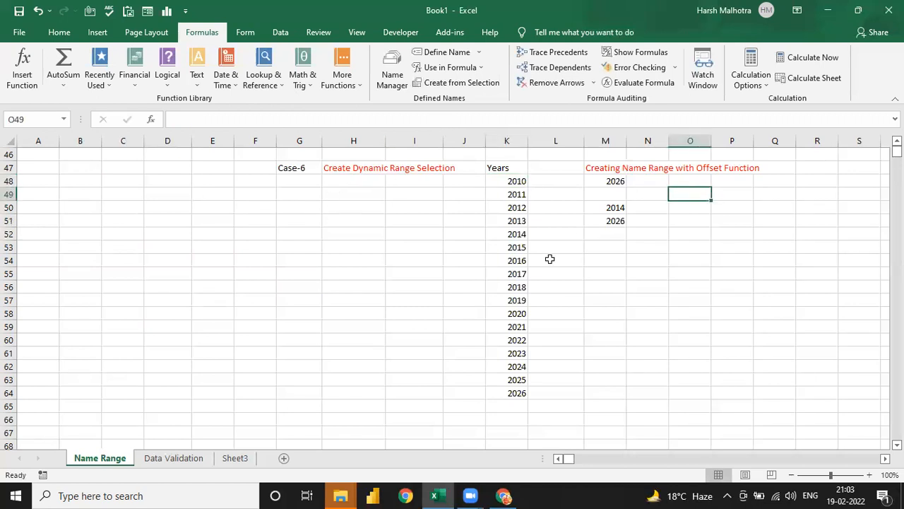
# Clear the years in K51:K64, keeping only the first three entries of the Years list.
pyautogui.click(522, 311)
pyautogui.press('Up')
pyautogui.press('Up')
pyautogui.press('Up')
pyautogui.press('Up')
pyautogui.press('Up')
pyautogui.press('Up')
pyautogui.press('Up')
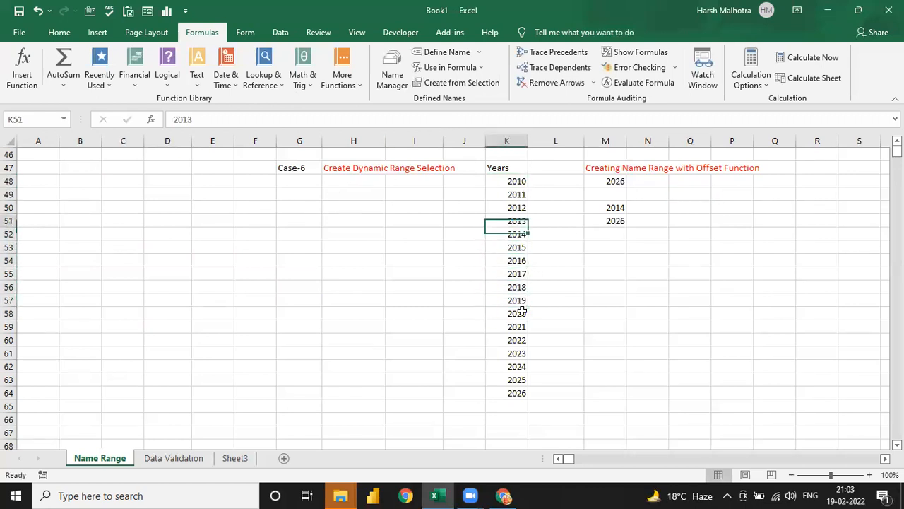
pyautogui.hotkey('ctrl', 'shift', 'Down')
pyautogui.press('Delete')
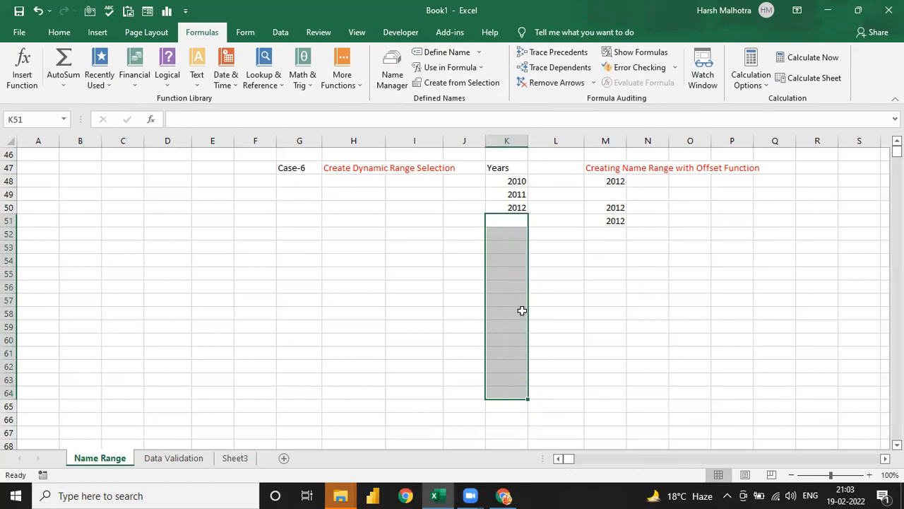
# Check how the results in M48:M51 respond to the shortened Years list.
pyautogui.press('Down')
pyautogui.press('Up')
pyautogui.press('Up')
pyautogui.press('Right')
pyautogui.press('Right')
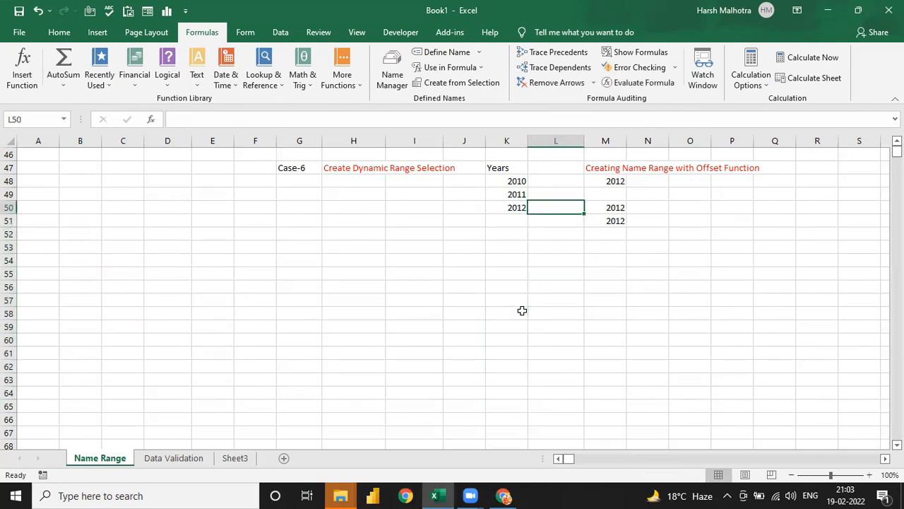
pyautogui.press('Up')
pyautogui.press('Down')
pyautogui.press('Down')
pyautogui.press('Up')
pyautogui.press('Up')
pyautogui.press('Up')
pyautogui.press('Left')
pyautogui.press('Left')
pyautogui.press('Left')
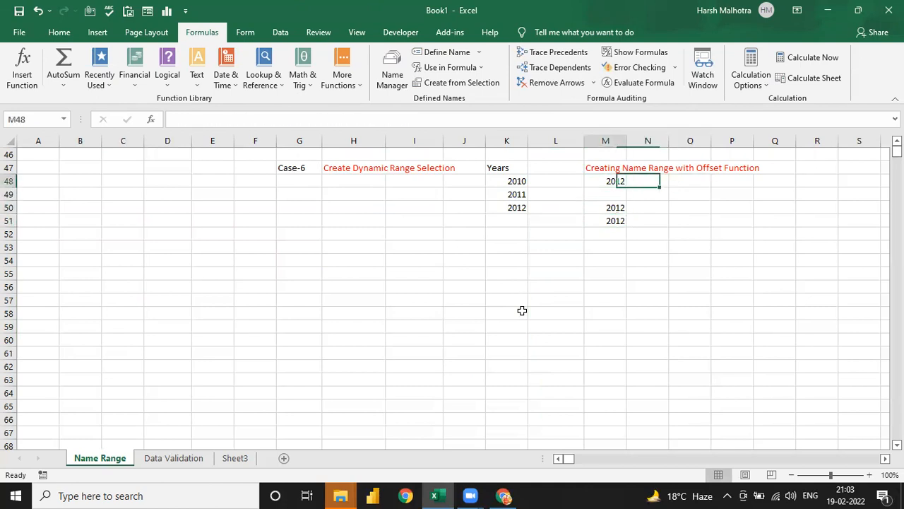
pyautogui.press('Up')
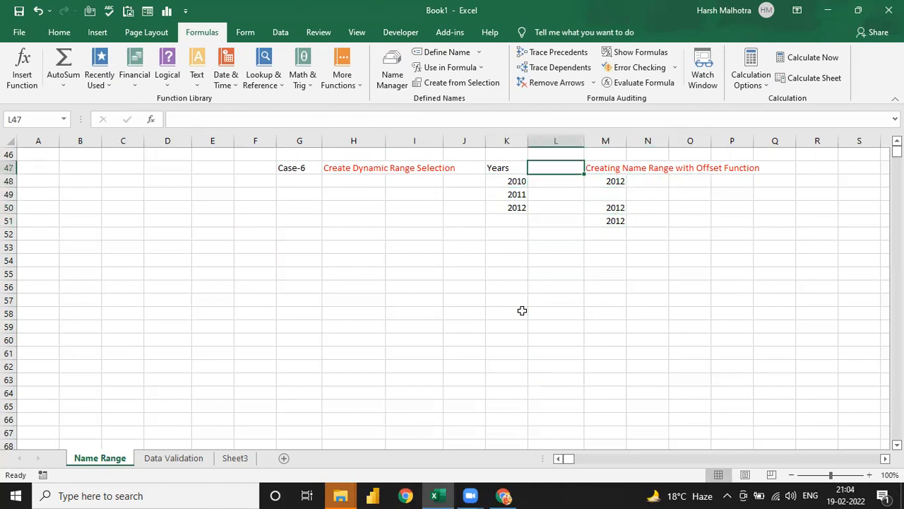
pyautogui.write('Year')
pyautogui.press('BackSpace')
pyautogui.press('BackSpace')
pyautogui.press('BackSpace')
pyautogui.press('BackSpace')
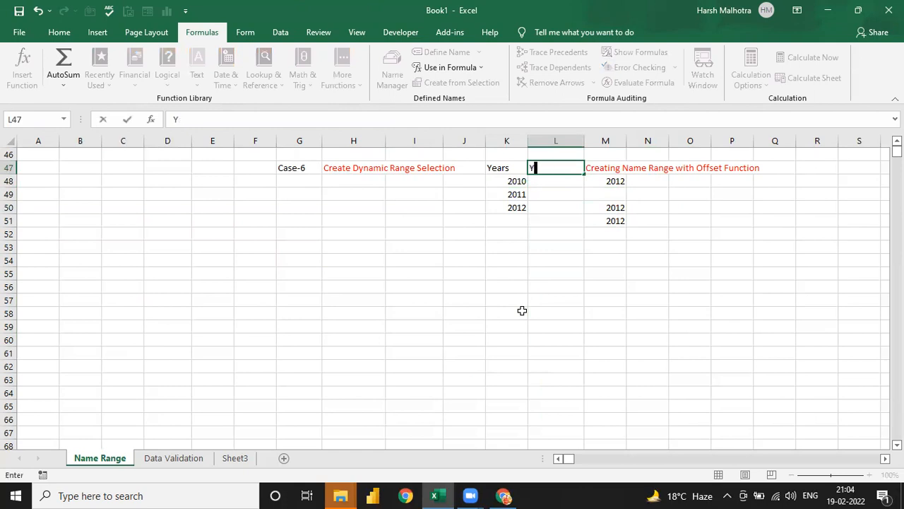
pyautogui.press('Escape')
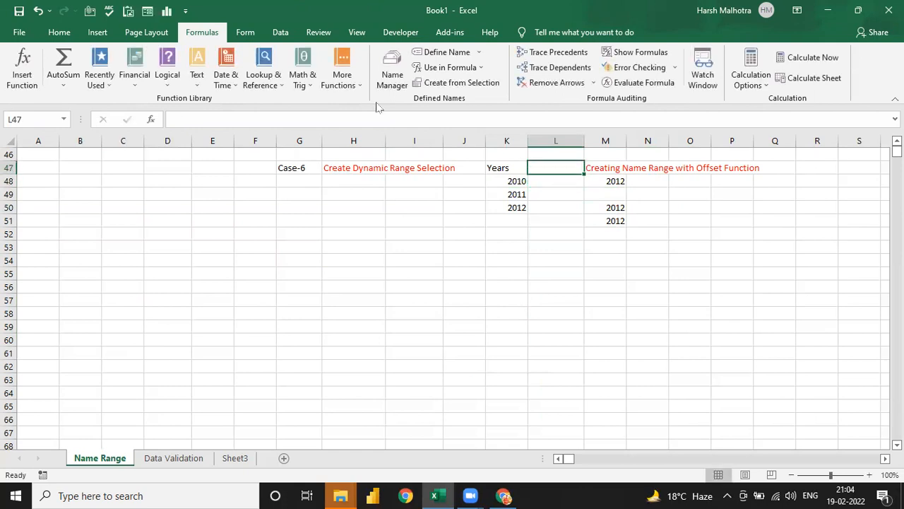
# Open Data Validation for cell L47 and allow values from a List.
pyautogui.click(280, 32)
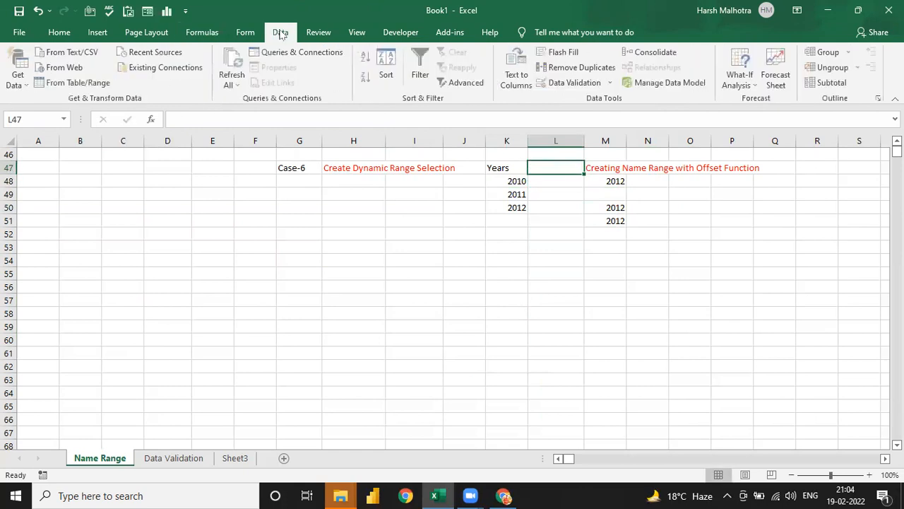
pyautogui.click(611, 83)
pyautogui.click(606, 101)
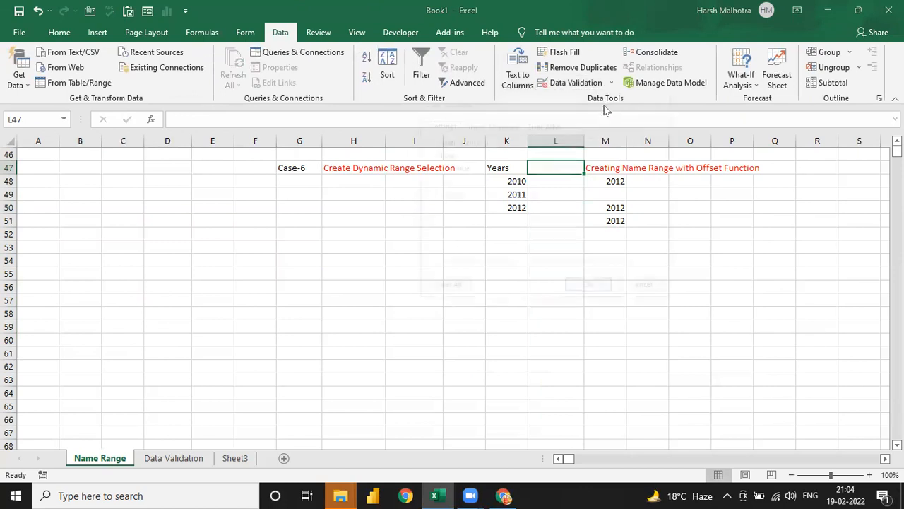
pyautogui.click(498, 170)
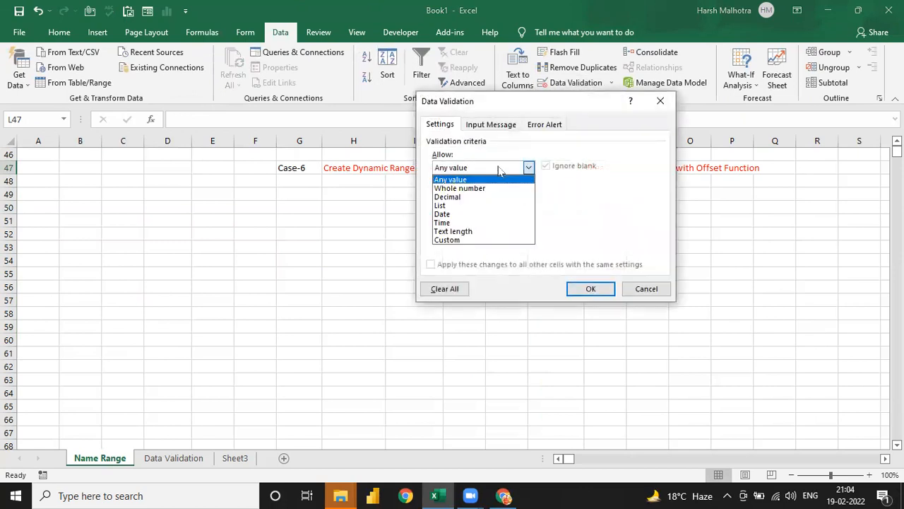
pyautogui.click(472, 202)
pyautogui.click(463, 221)
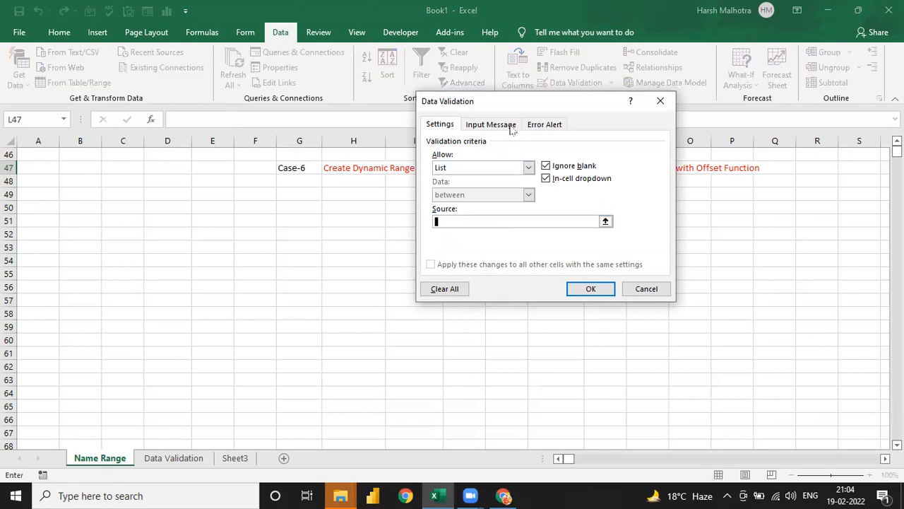
# Apply =$K$48:$K$53 as the list source for L47 and display its dropdown options.
pyautogui.moveTo(508, 105); pyautogui.dragTo(697, 154)
pyautogui.click(511, 180)
pyautogui.hotkey('shift', 'Down')
pyautogui.hotkey('shift', 'Down')
pyautogui.hotkey('shift', 'Down')
pyautogui.hotkey('shift', 'Down')
pyautogui.hotkey('shift', 'Down')
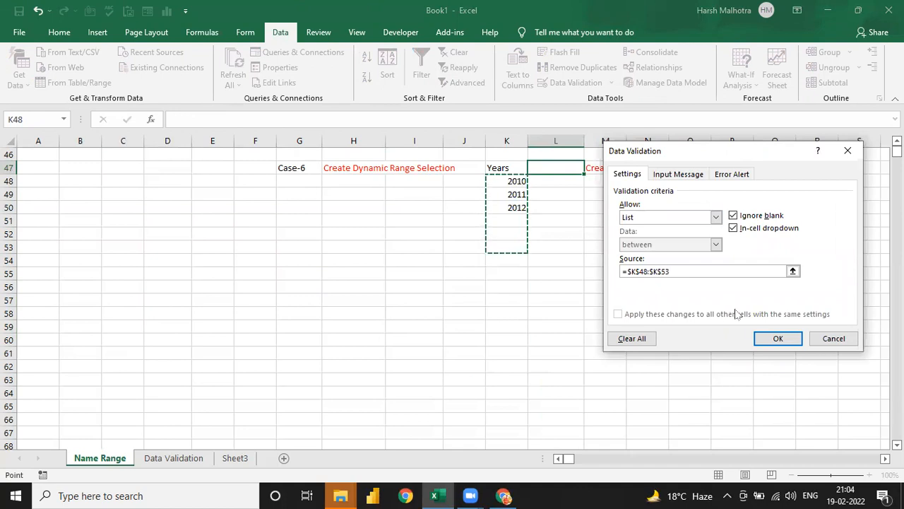
pyautogui.click(777, 339)
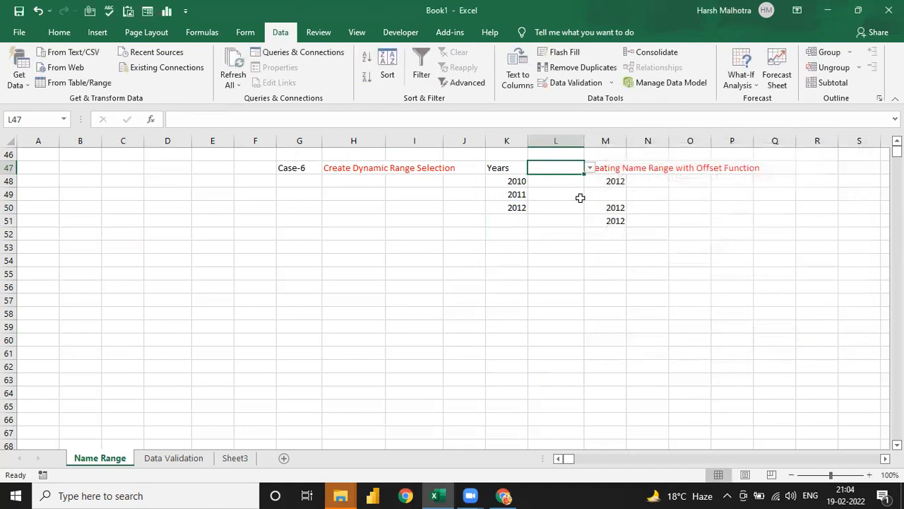
pyautogui.click(590, 168)
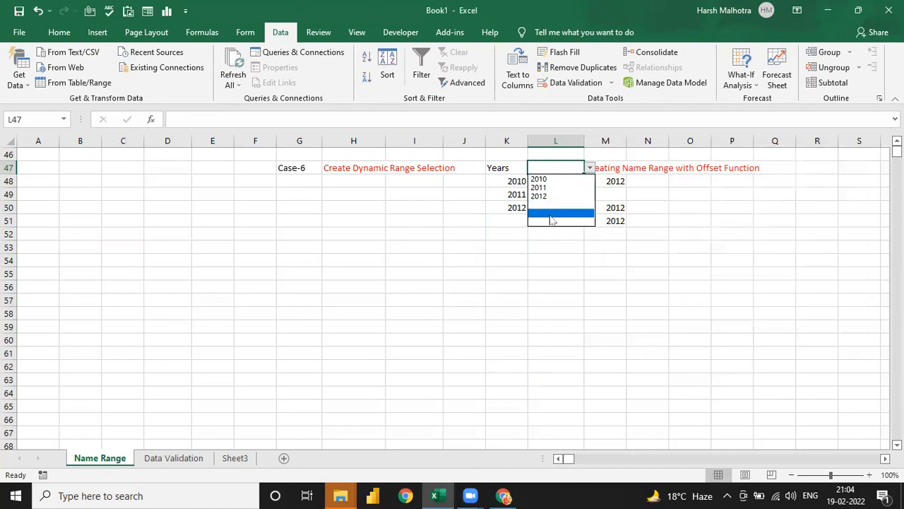
# Enter the years 2013, 2014 and 2015 in K51:K53 to extend the Years list.
pyautogui.click(500, 220)
pyautogui.click(499, 218)
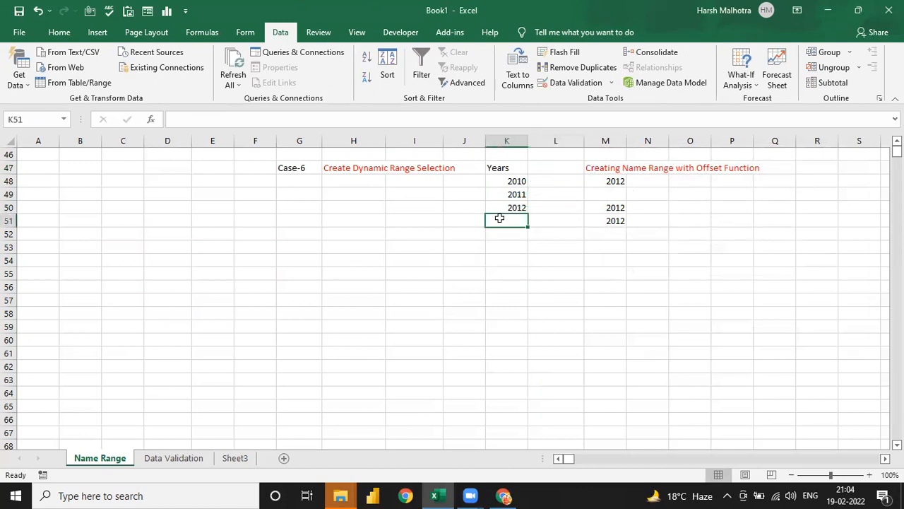
pyautogui.write('2013')
pyautogui.press('Return')
pyautogui.write("2014'")
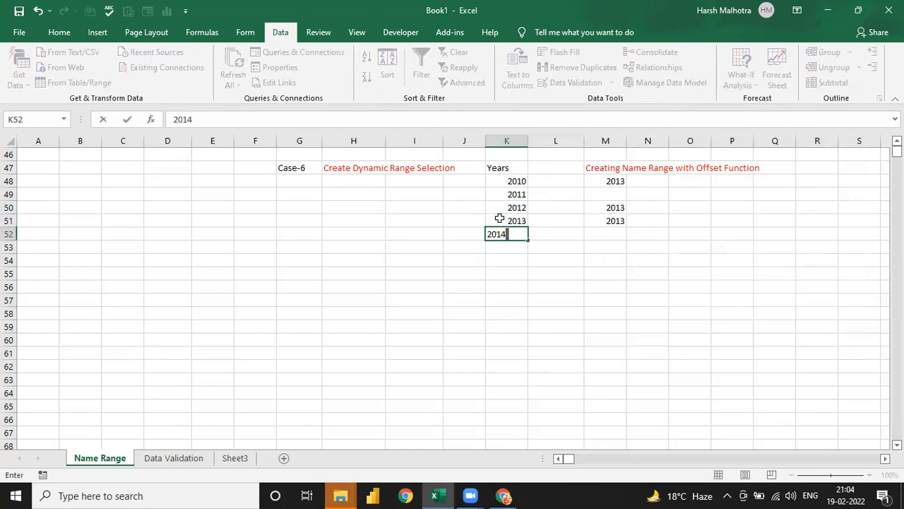
pyautogui.press('Return')
pyautogui.write('2015')
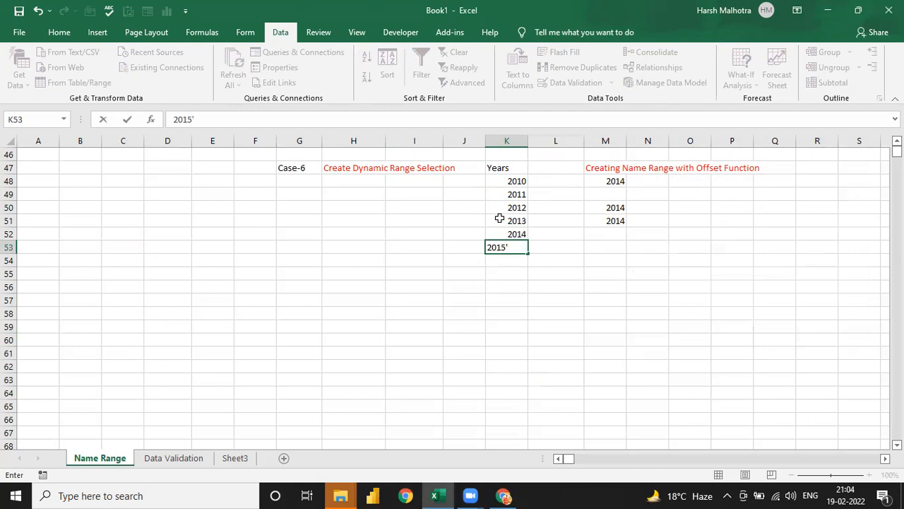
pyautogui.press('Return')
# Check which years the dropdown in L47 offers.
pyautogui.click(558, 177)
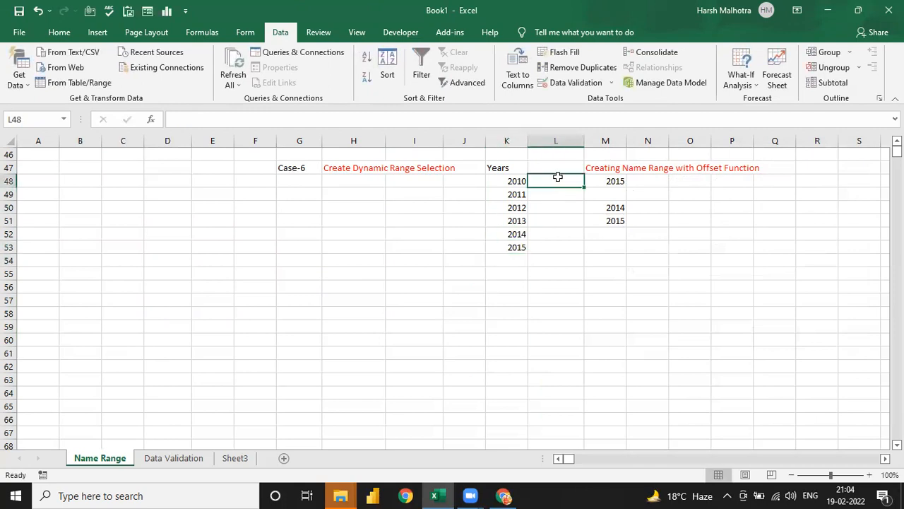
pyautogui.click(557, 167)
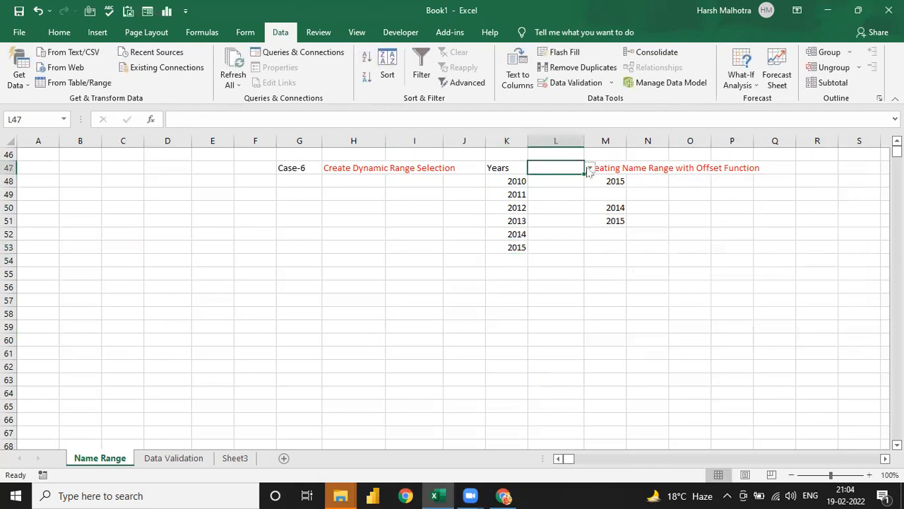
pyautogui.click(589, 168)
# Enter the years 2016, 2017 and 2018 in K54:K56, beyond the dropdown's source range.
pyautogui.click(523, 258)
pyautogui.click(518, 258)
pyautogui.write('2016')
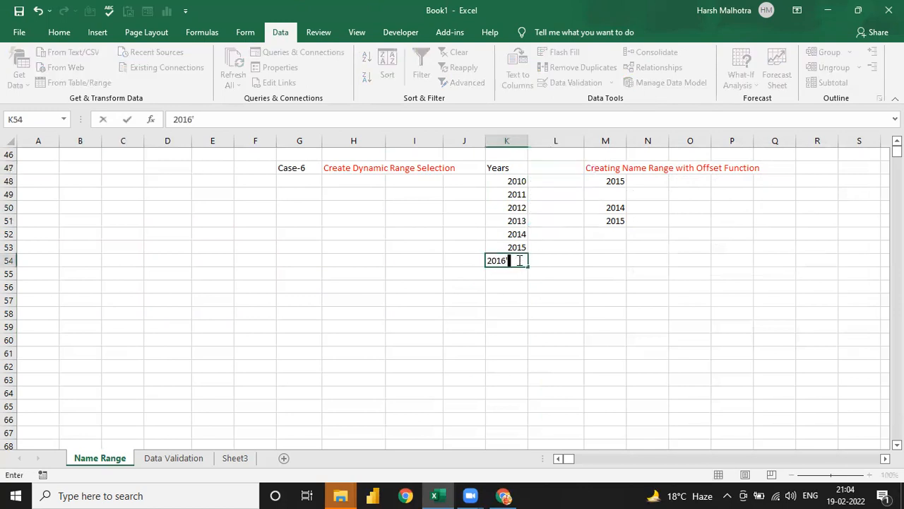
pyautogui.press('Return')
pyautogui.write('2017')
pyautogui.press('Return')
pyautogui.write('2018')
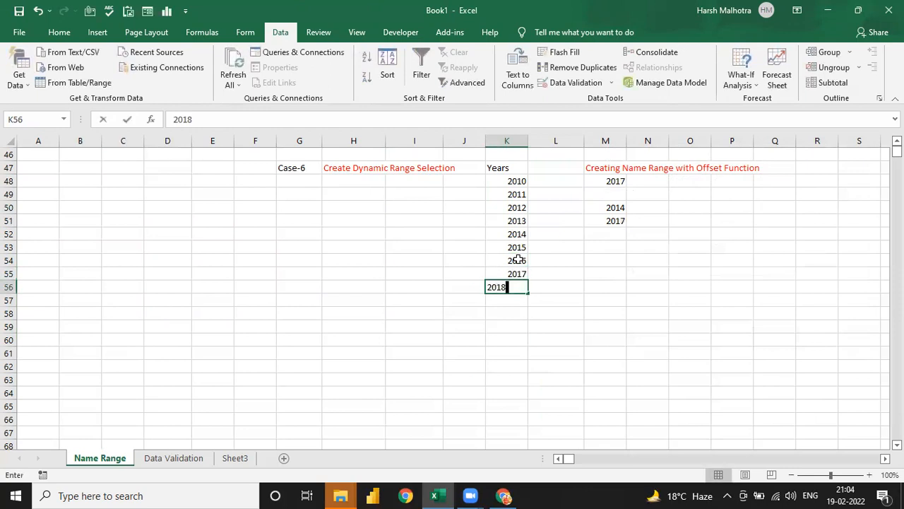
pyautogui.press('Return')
# Check whether the L47 dropdown includes the years just added, and close it without choosing one.
pyautogui.click(564, 167)
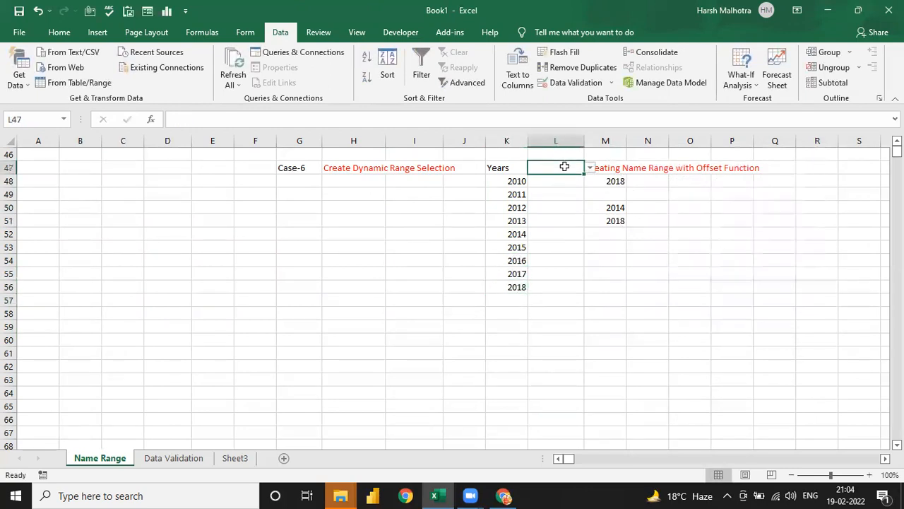
pyautogui.click(588, 168)
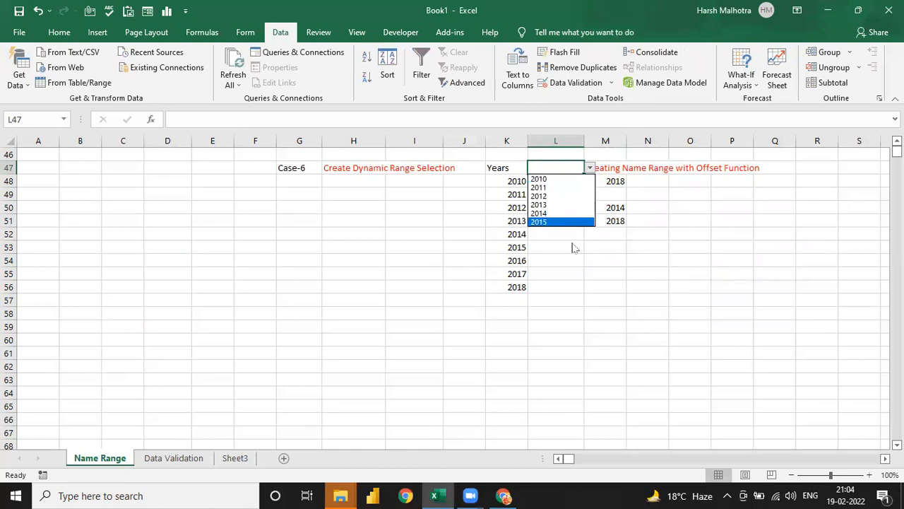
pyautogui.press('Escape')
# Examine the MAX formula in M50 based on the Years name and the OFFSET-based MAX formula in M48.
pyautogui.press('Right')
pyautogui.press('Down')
pyautogui.press('Down')
pyautogui.press('Down')
pyautogui.press('Down')
pyautogui.press('Up')
pyautogui.press('Up')
pyautogui.press('Up')
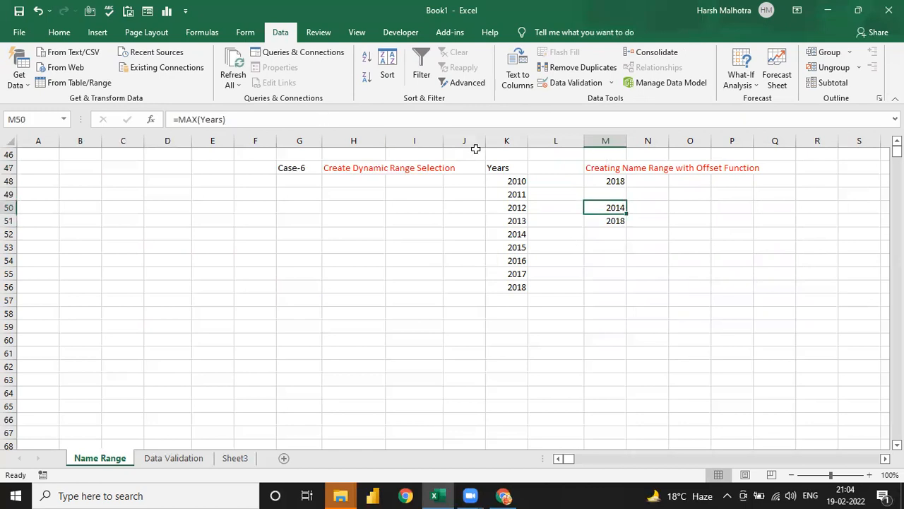
pyautogui.moveTo(426, 120); pyautogui.dragTo(202, 119)
pyautogui.click(202, 118)
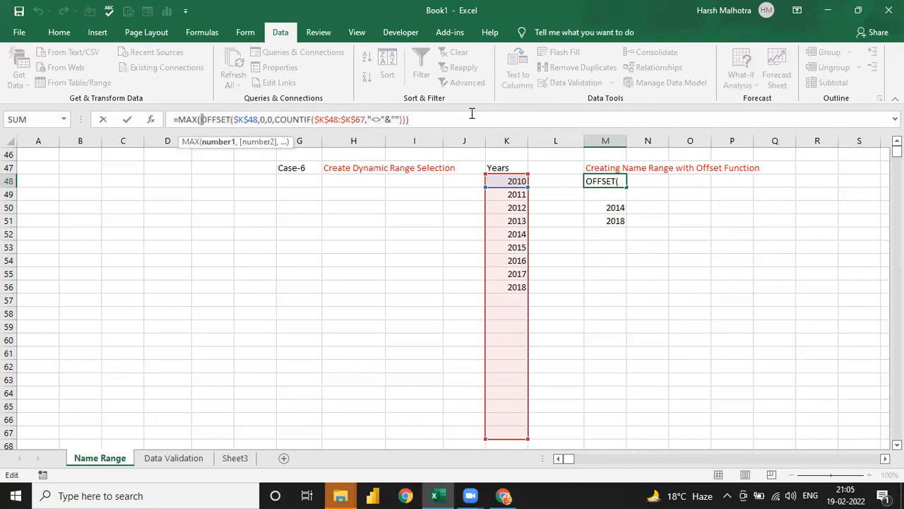
pyautogui.moveTo(430, 118); pyautogui.dragTo(353, 118)
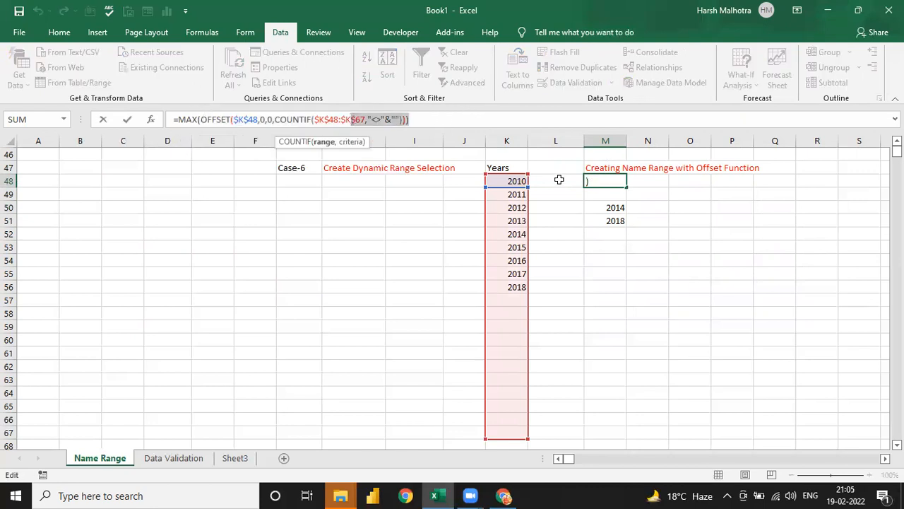
pyautogui.press('Return')
pyautogui.press('Up')
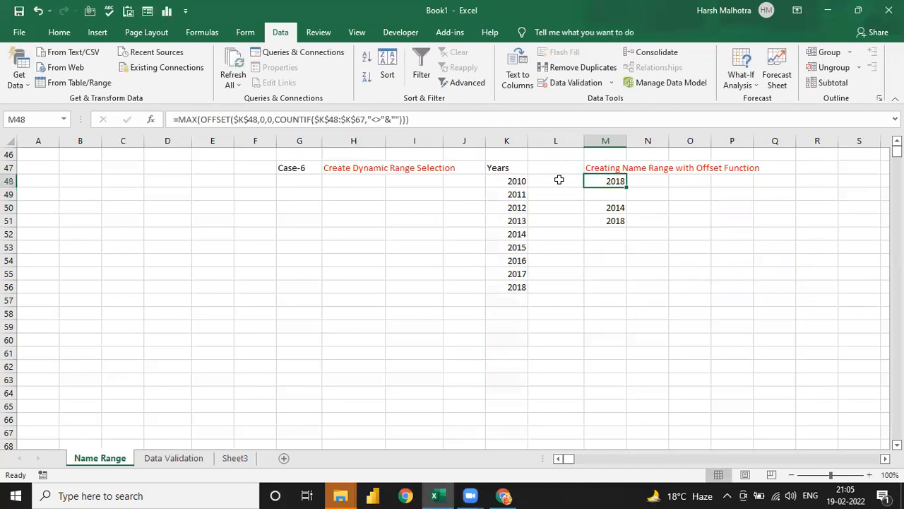
# Remove the MAX wrapper from M48's formula, leaving =OFFSET($K$48,0,0,COUNTIF($K$48:$K$67,"<>"&"")).
pyautogui.click(200, 123)
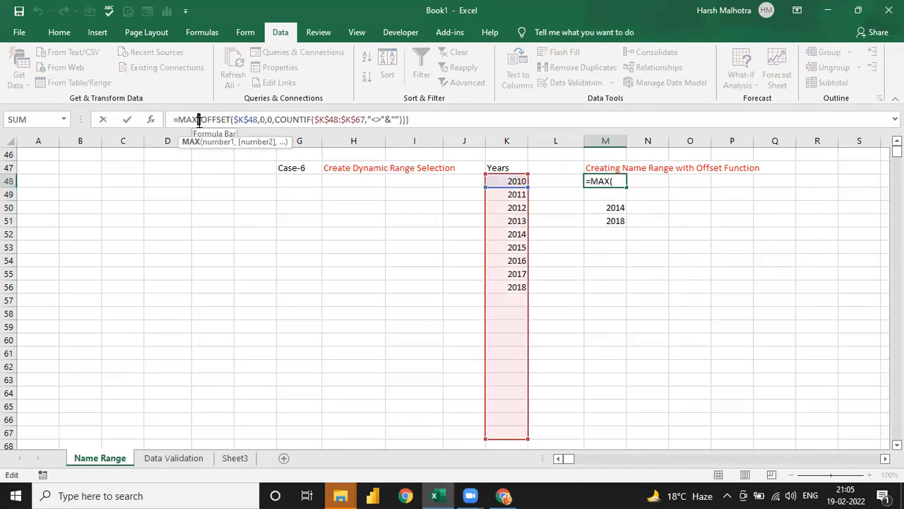
pyautogui.press('BackSpace')
pyautogui.press('BackSpace')
pyautogui.press('BackSpace')
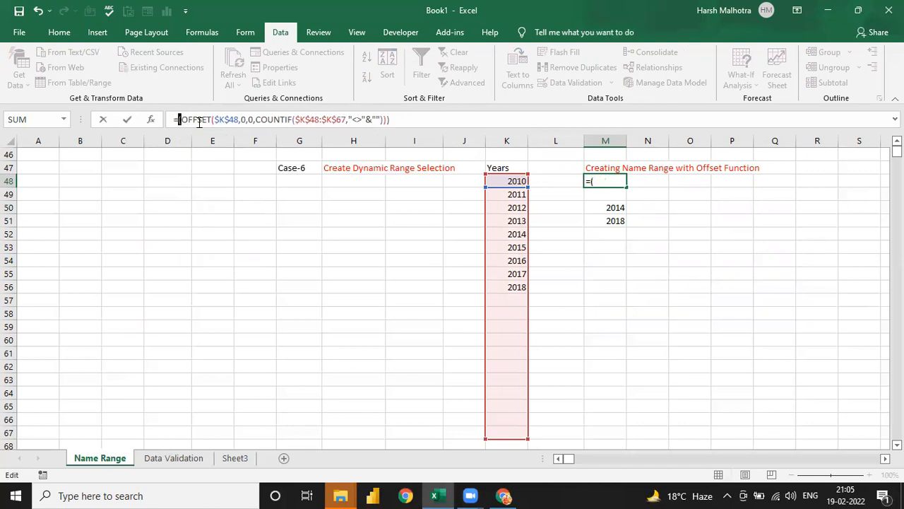
pyautogui.press('Delete')
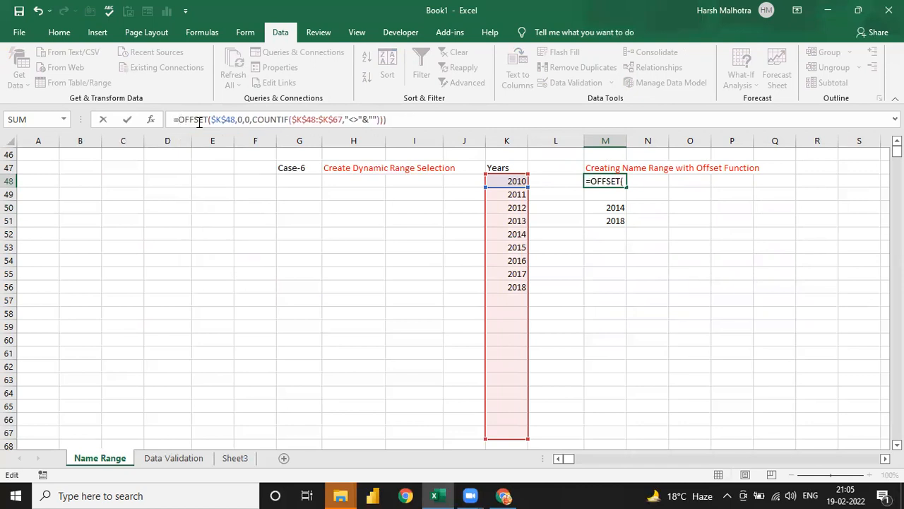
pyautogui.click(400, 116)
pyautogui.press('Return')
pyautogui.press('Up')
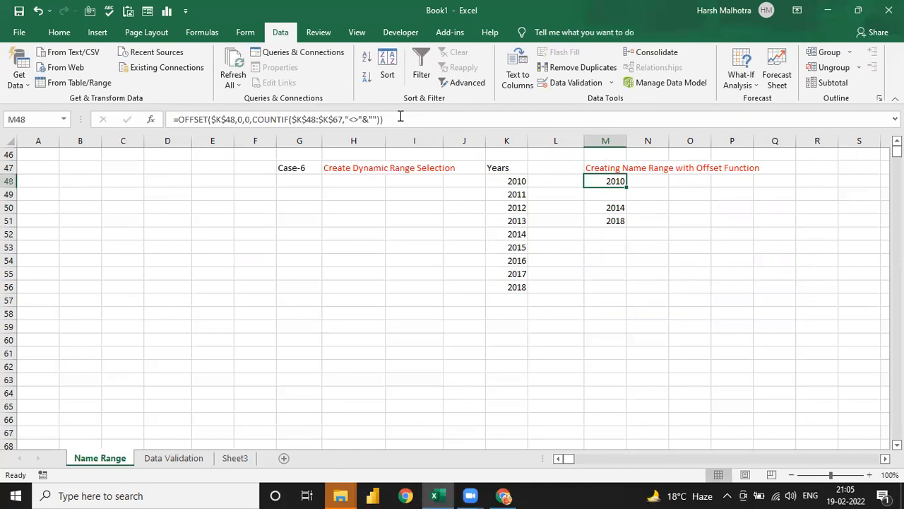
# Copy M48's OFFSET formula and use it as the formula of a Custom data validation rule on M49.
pyautogui.moveTo(397, 118); pyautogui.dragTo(164, 120)
pyautogui.press('Return')
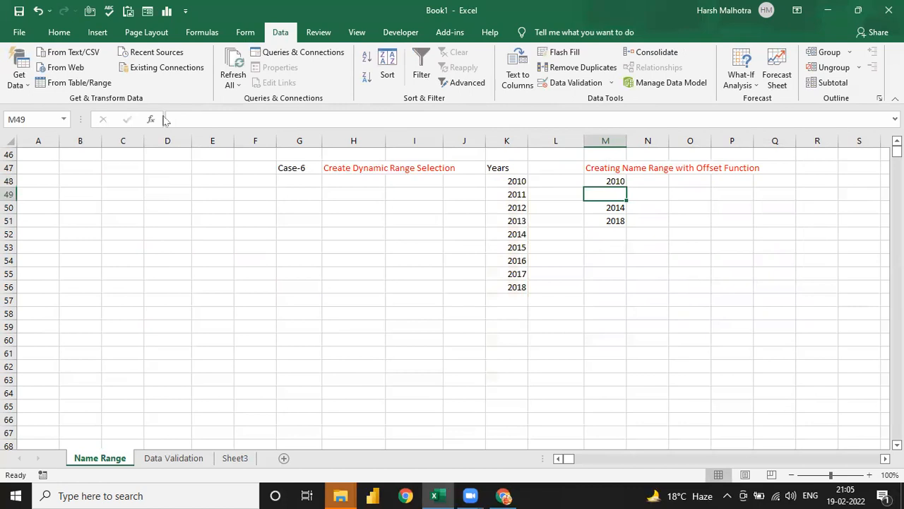
pyautogui.click(612, 84)
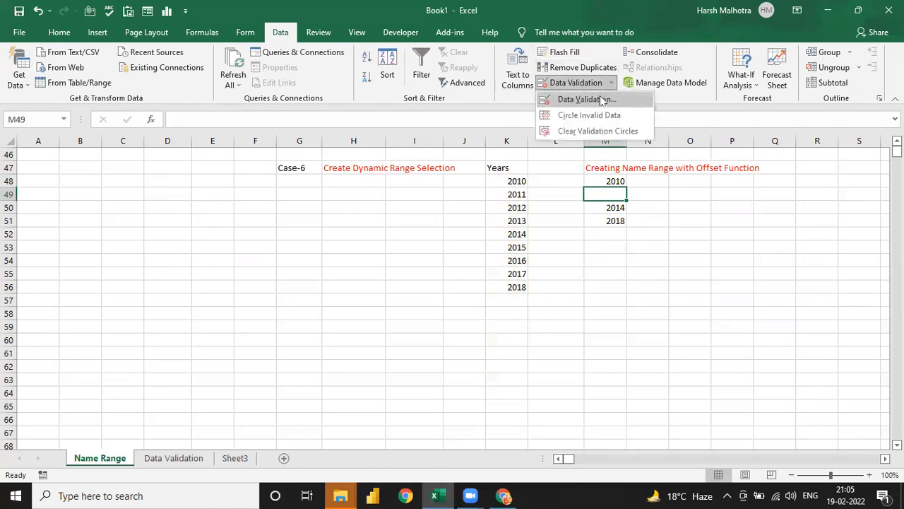
pyautogui.click(599, 100)
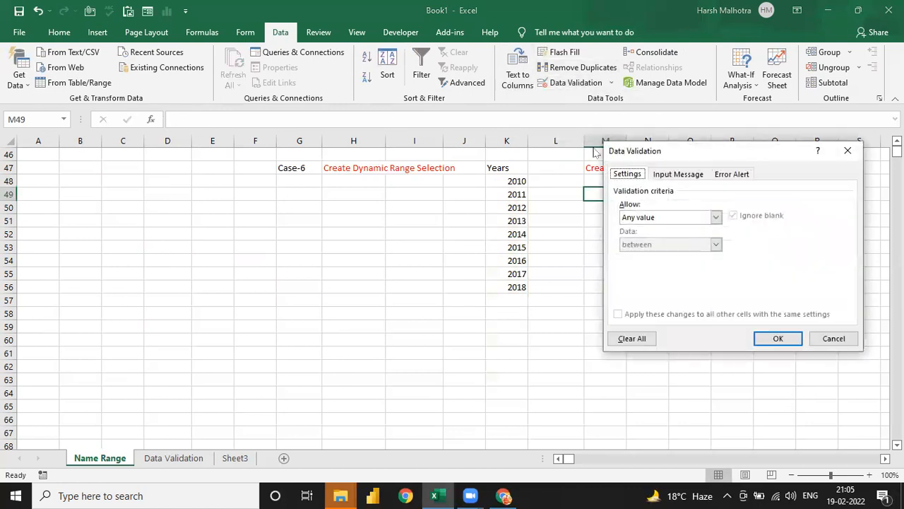
pyautogui.click(663, 218)
pyautogui.click(655, 255)
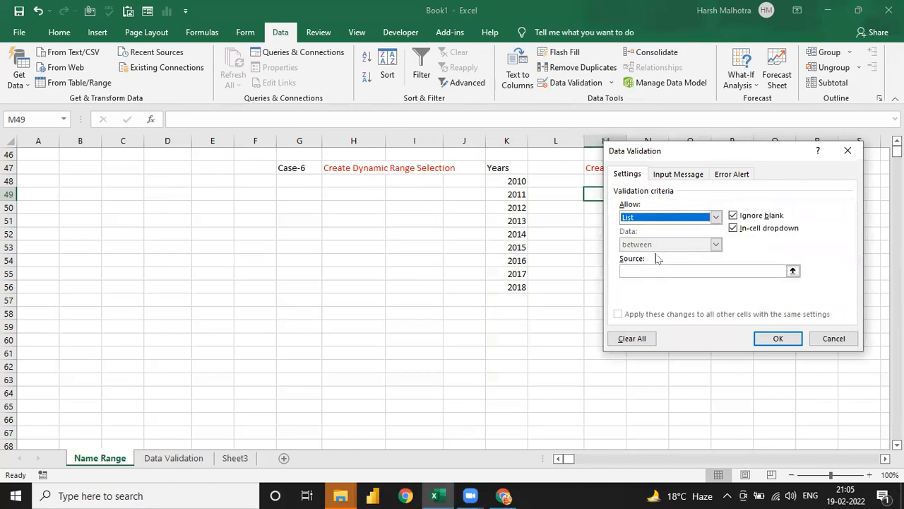
pyautogui.click(649, 220)
pyautogui.click(650, 290)
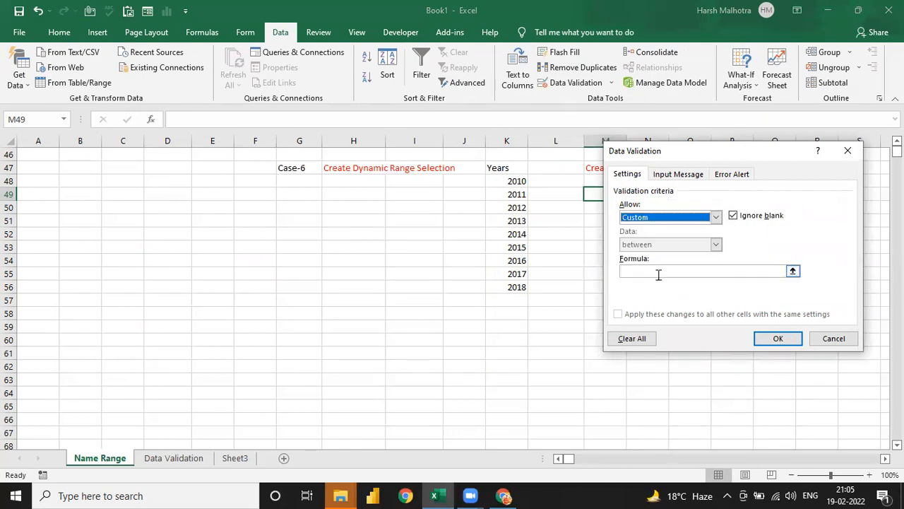
pyautogui.click(643, 275)
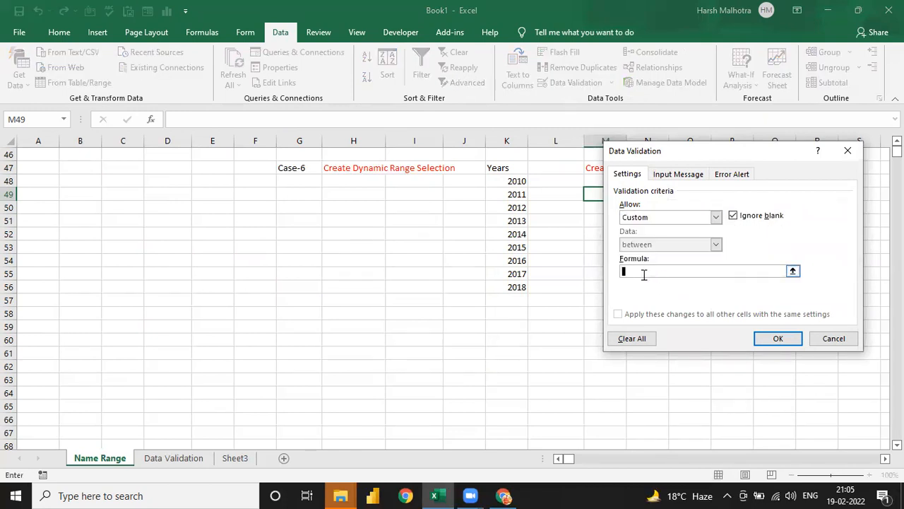
pyautogui.write('0,0,COUNTIF($K$48:$K$67,"<>"&""))')
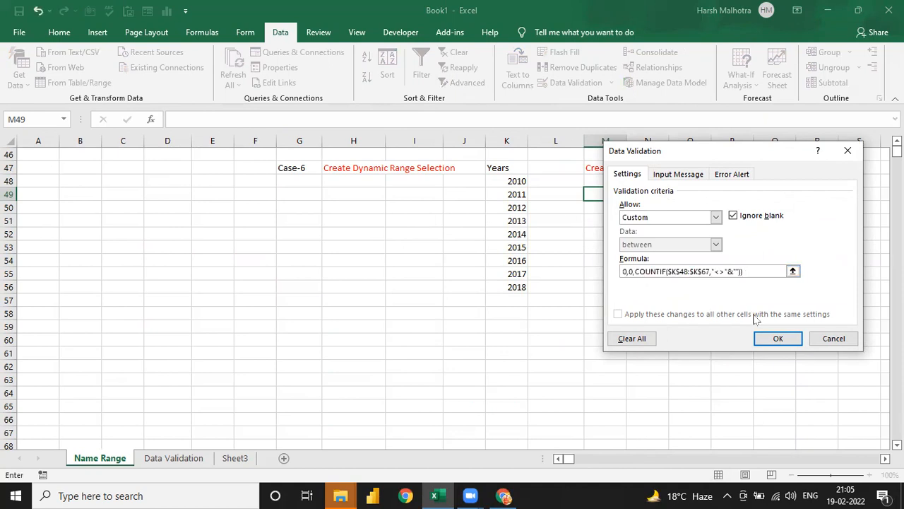
pyautogui.click(765, 336)
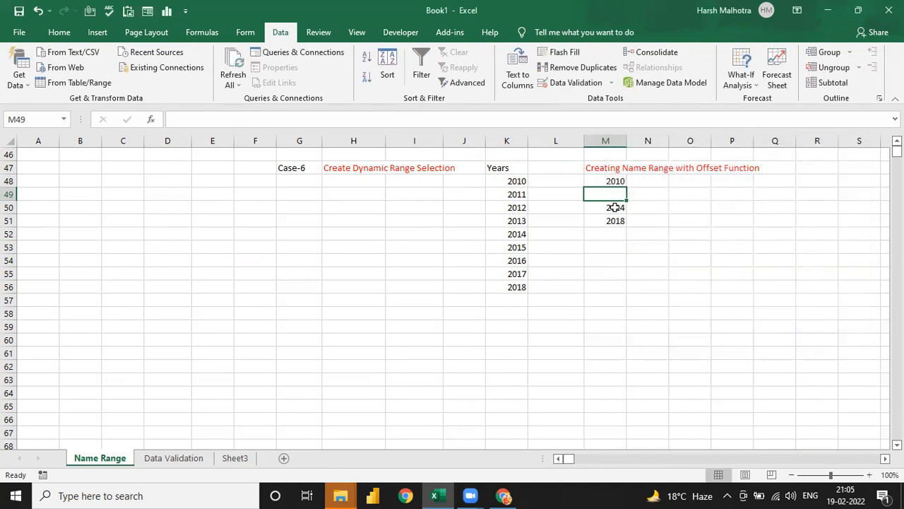
pyautogui.press('Left')
pyautogui.press('Up')
pyautogui.press('Up')
pyautogui.press('Down')
pyautogui.press('Up')
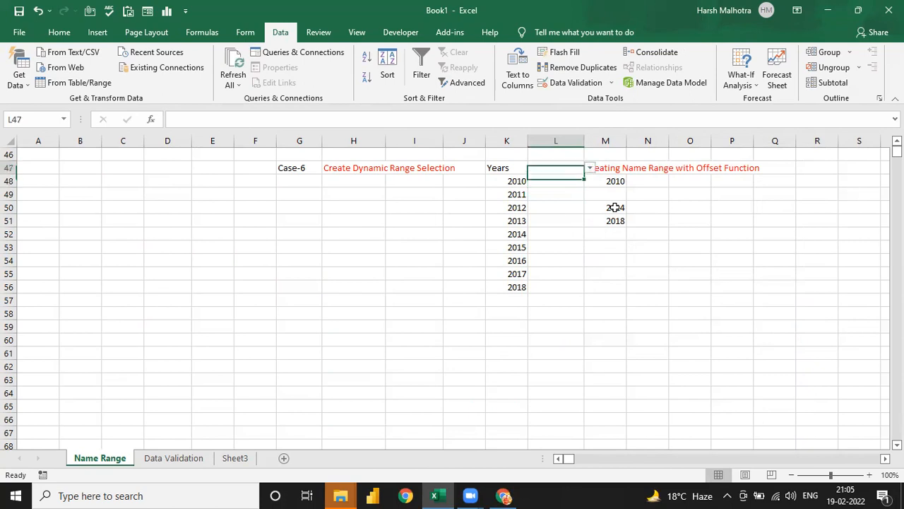
pyautogui.press('Down')
pyautogui.press('Up')
pyautogui.press('Right')
pyautogui.press('Right')
pyautogui.press('Down')
pyautogui.press('Down')
pyautogui.press('Left')
pyautogui.press('Down')
pyautogui.press('Down')
pyautogui.press('Up')
pyautogui.press('Up')
pyautogui.press('Up')
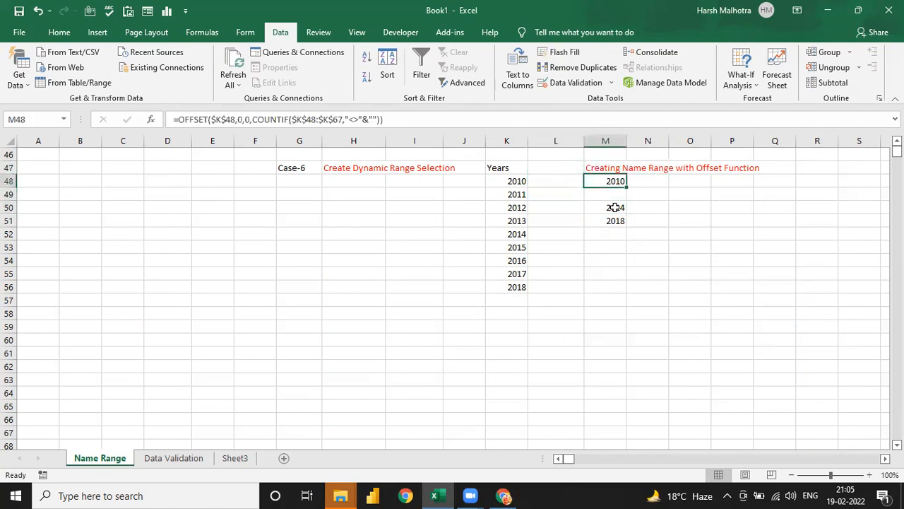
# Check the years offered by the L47 dropdown and close it without choosing one.
pyautogui.press('Left')
pyautogui.press('Up')
pyautogui.click(589, 168)
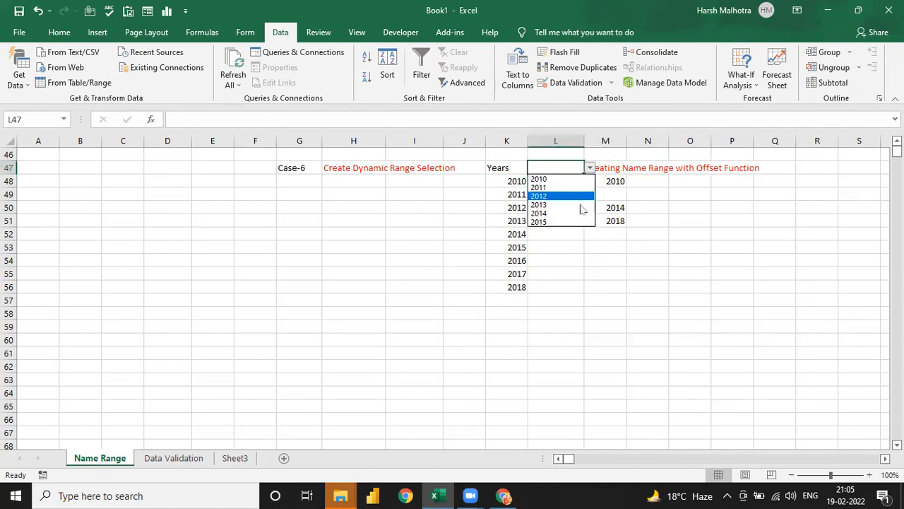
pyautogui.press('Escape')
pyautogui.click(581, 224)
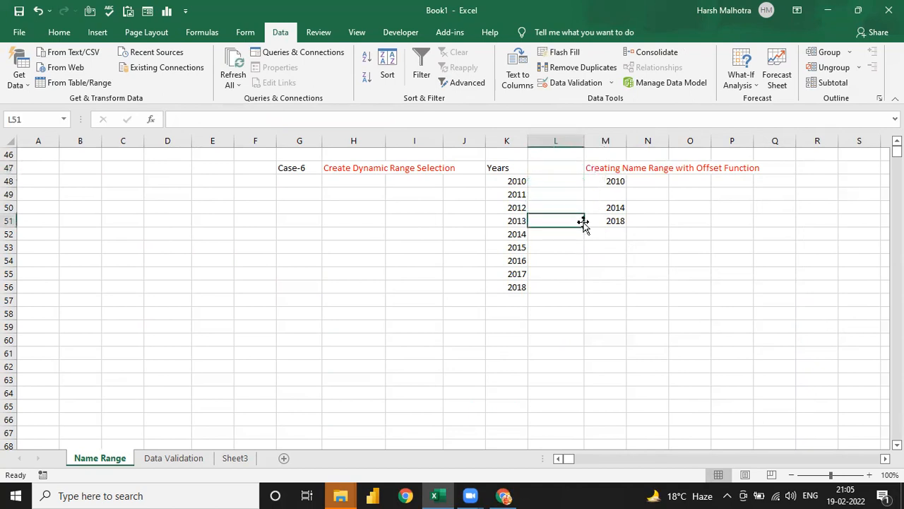
pyautogui.press('Right')
pyautogui.press('Down')
pyautogui.press('Up')
pyautogui.press('Up')
pyautogui.press('Up')
pyautogui.press('Up')
pyautogui.press('Down')
pyautogui.press('Down')
pyautogui.press('Down')
pyautogui.press('Down')
pyautogui.press('Down')
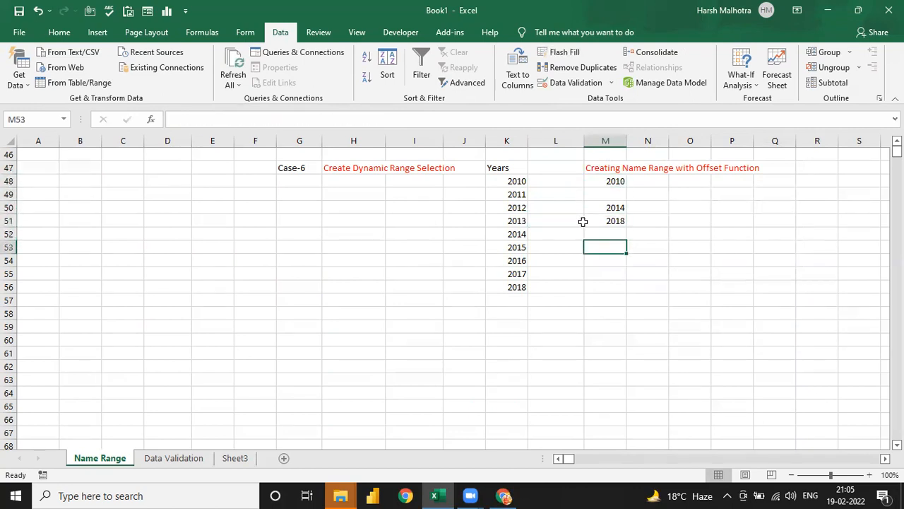
pyautogui.press('Right')
pyautogui.press('Up')
pyautogui.press('Up')
pyautogui.press('Up')
pyautogui.press('Up')
pyautogui.press('Up')
# Apply a Custom data validation rule to L50, using the copied OFFSET and COUNTIF formula from M48.
pyautogui.press('Left')
pyautogui.press('Left')
pyautogui.press('Left')
pyautogui.press('Down')
pyautogui.press('Down')
pyautogui.press('Right')
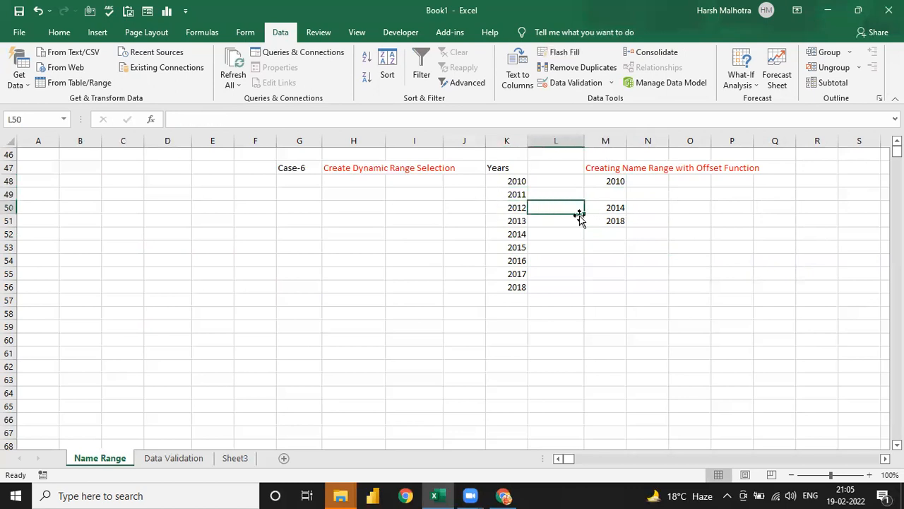
pyautogui.click(611, 83)
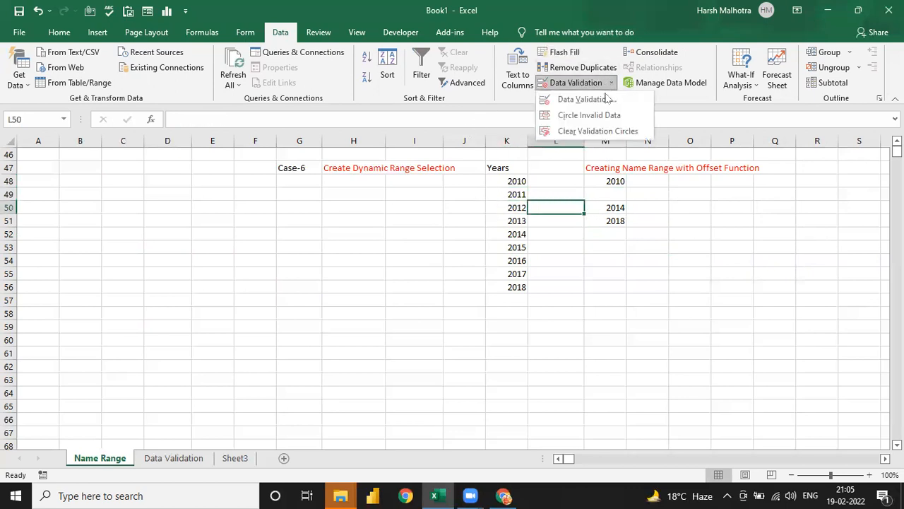
pyautogui.click(606, 99)
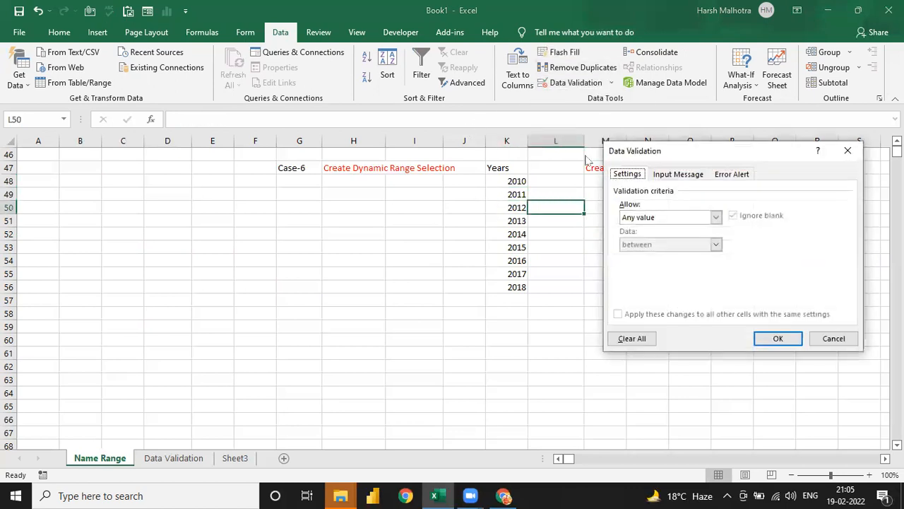
pyautogui.click(654, 221)
pyautogui.click(653, 290)
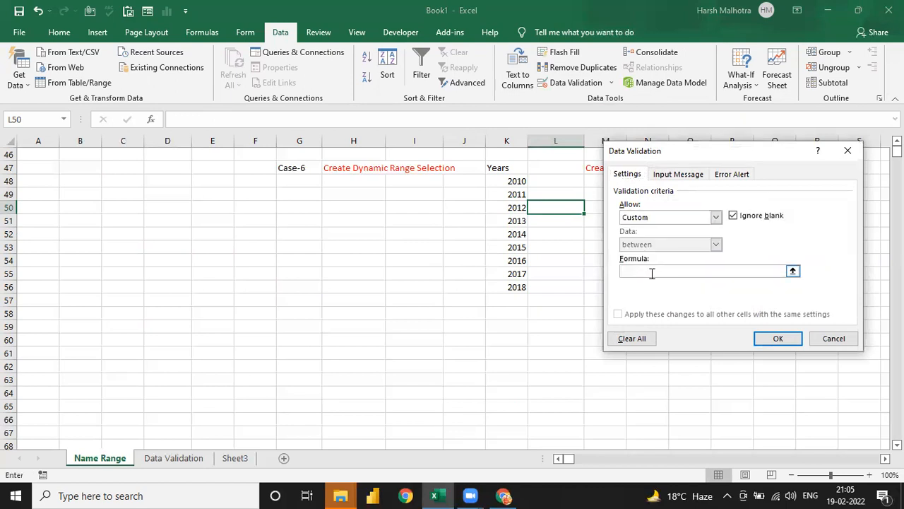
pyautogui.click(652, 273)
pyautogui.hotkey('ctrl', 'v')
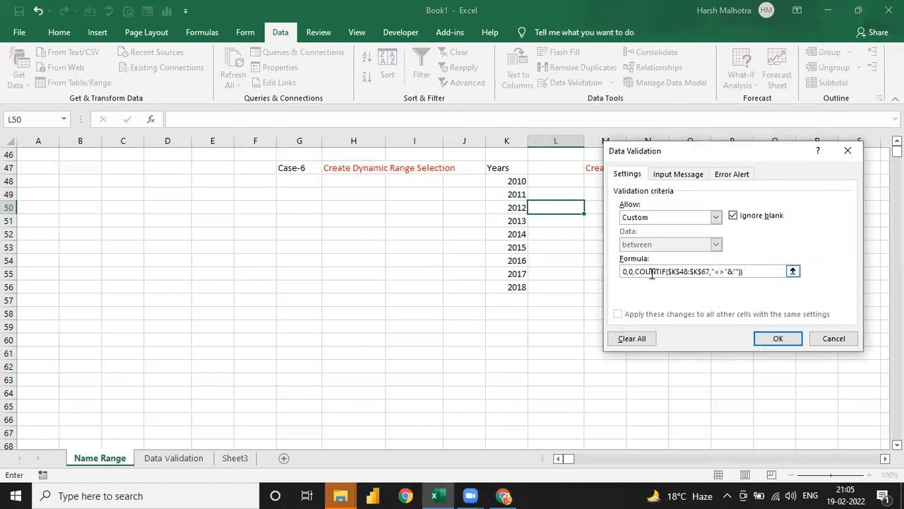
pyautogui.click(777, 337)
pyautogui.press('Up')
pyautogui.press('Down')
pyautogui.press('Up')
pyautogui.press('Down')
pyautogui.press('Up')
pyautogui.press('Down')
pyautogui.press('Up')
pyautogui.press('Left')
pyautogui.press('Up')
pyautogui.hotkey('ctrl', 'shift', 'Down')
pyautogui.press('Right')
pyautogui.press('Right')
pyautogui.press('Down')
pyautogui.press('Down')
pyautogui.press('Up')
pyautogui.press('Up')
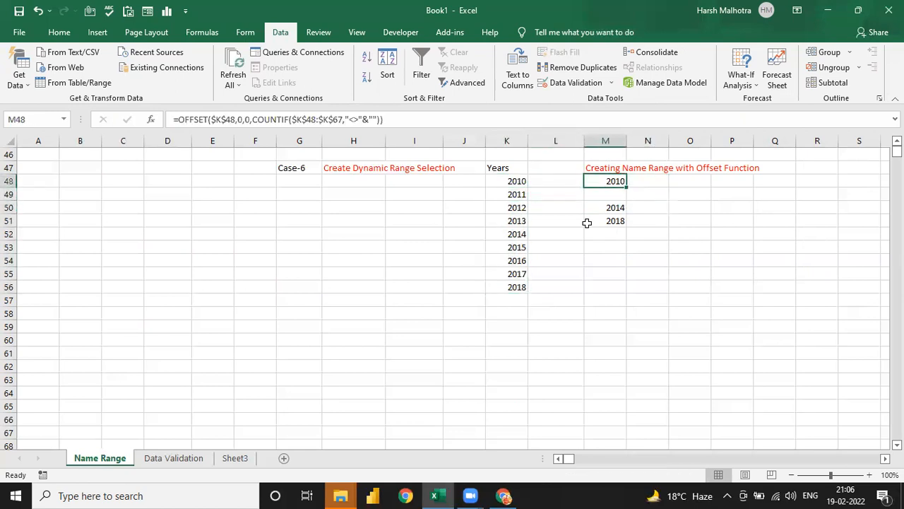
pyautogui.press('Down')
pyautogui.press('Up')
pyautogui.press('Down')
pyautogui.press('Up')
# Pick 2014 from the L47 dropdown and clear the cell again.
pyautogui.click(572, 166)
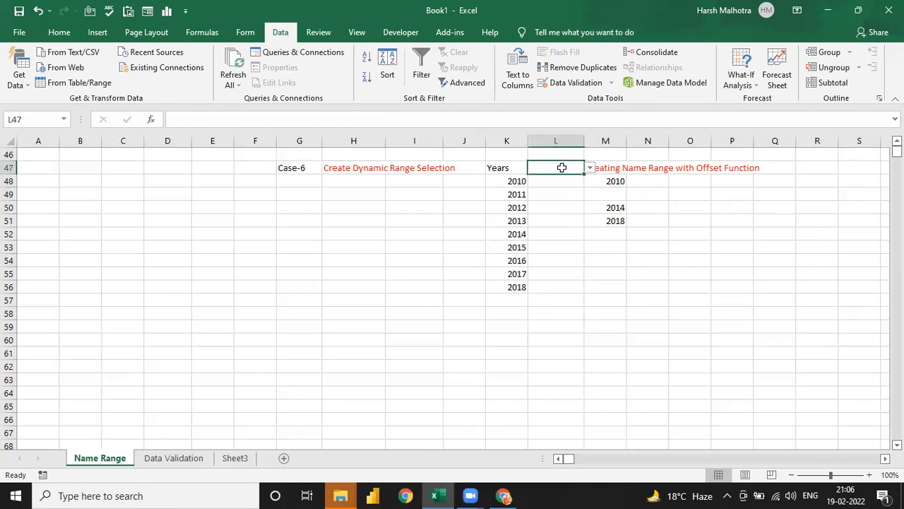
pyautogui.click(589, 168)
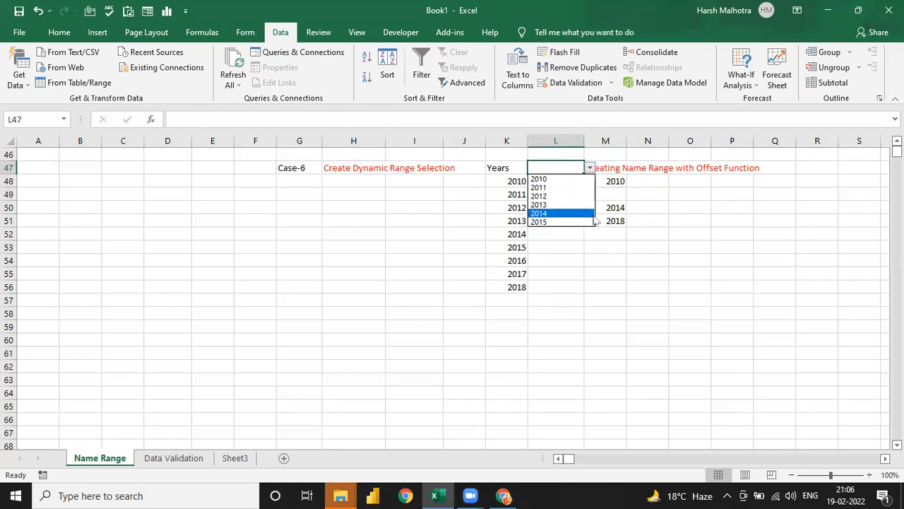
pyautogui.click(565, 214)
pyautogui.click(606, 212)
pyautogui.press('Up')
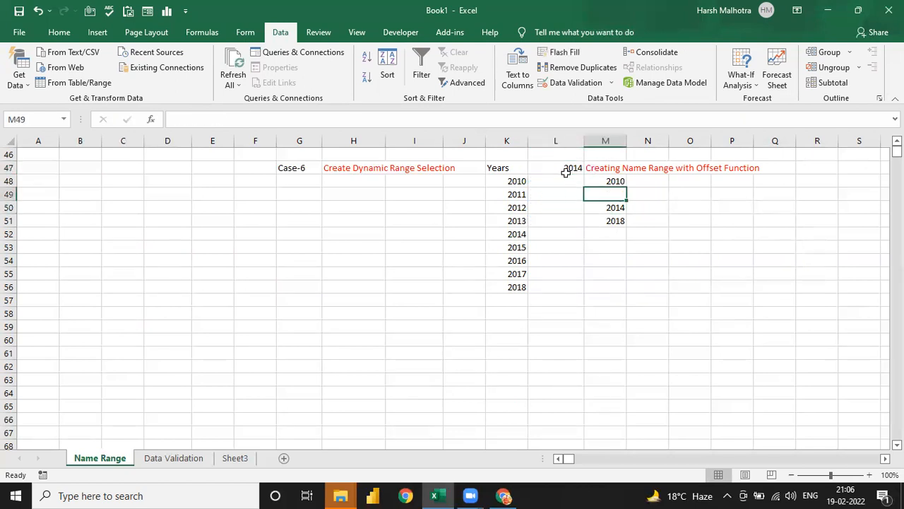
pyautogui.press('Up')
pyautogui.press('Left')
pyautogui.press('Up')
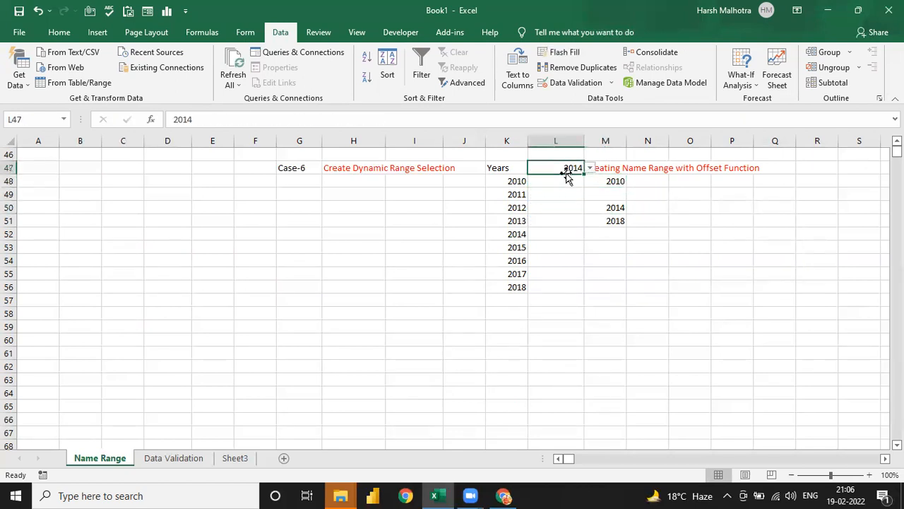
pyautogui.press('Delete')
# Review the Custom data validation settings and OFFSET formula of L50, leaving them as they are.
pyautogui.press('Down')
pyautogui.press('Down')
pyautogui.press('Down')
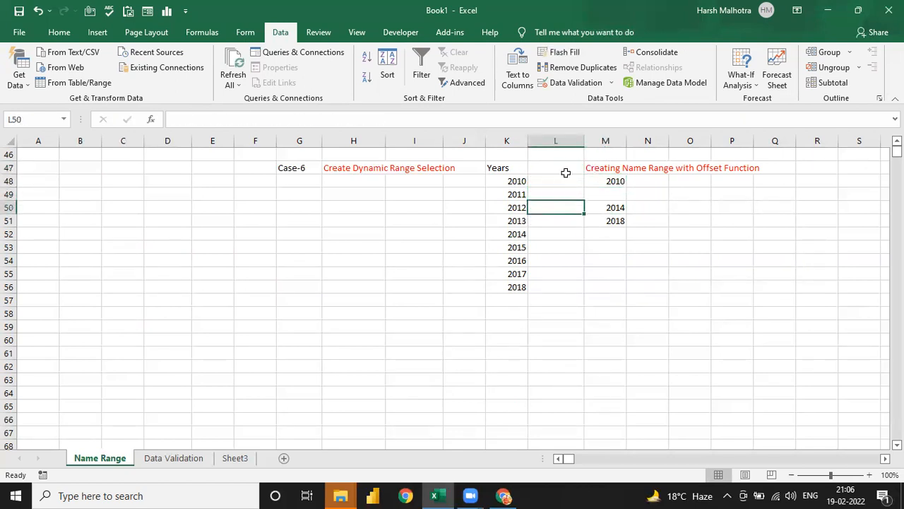
pyautogui.click(612, 83)
pyautogui.click(593, 98)
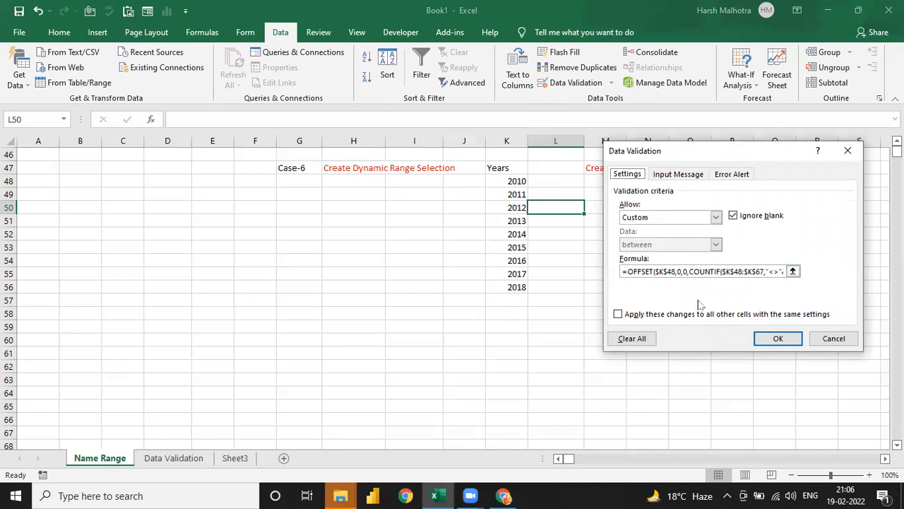
pyautogui.click(700, 272)
pyautogui.click(772, 339)
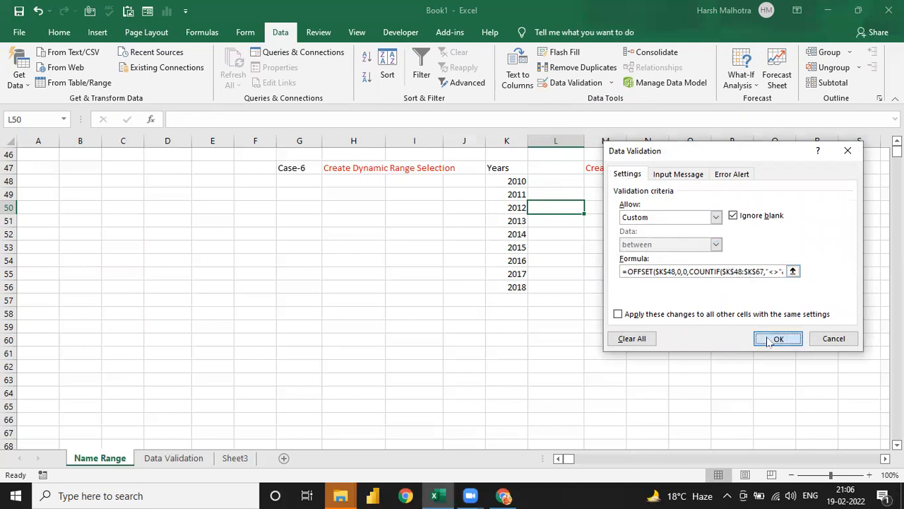
pyautogui.press('Down')
pyautogui.press('Up')
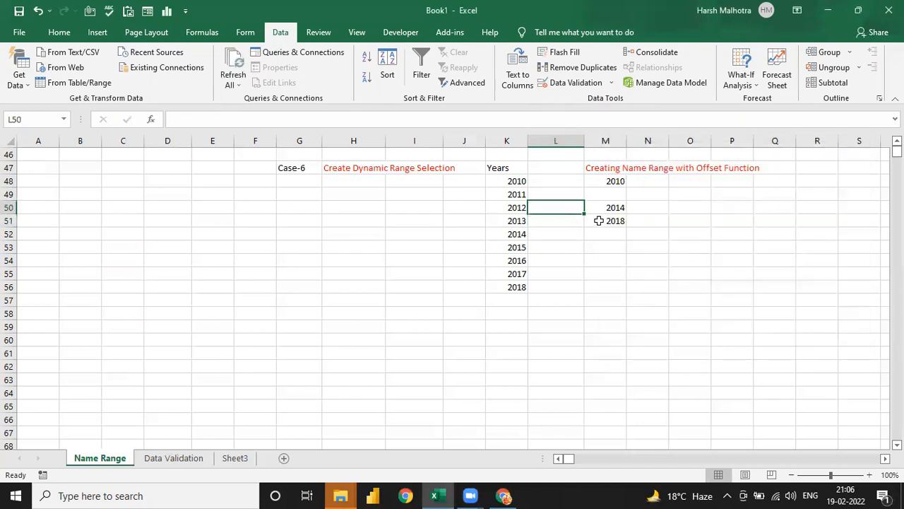
# Change the data validation of L50 from Custom to List, keeping the OFFSET and COUNTIF formula as its source.
pyautogui.click(612, 83)
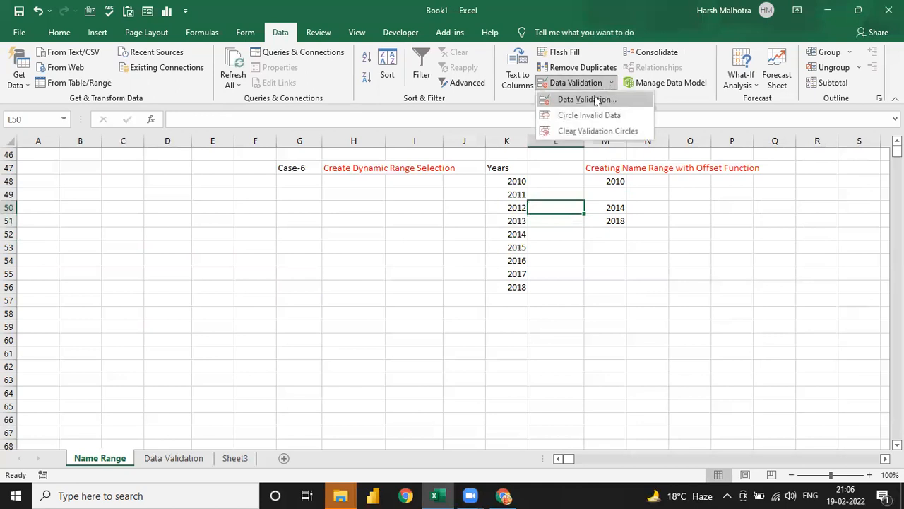
pyautogui.click(594, 96)
pyautogui.click(640, 218)
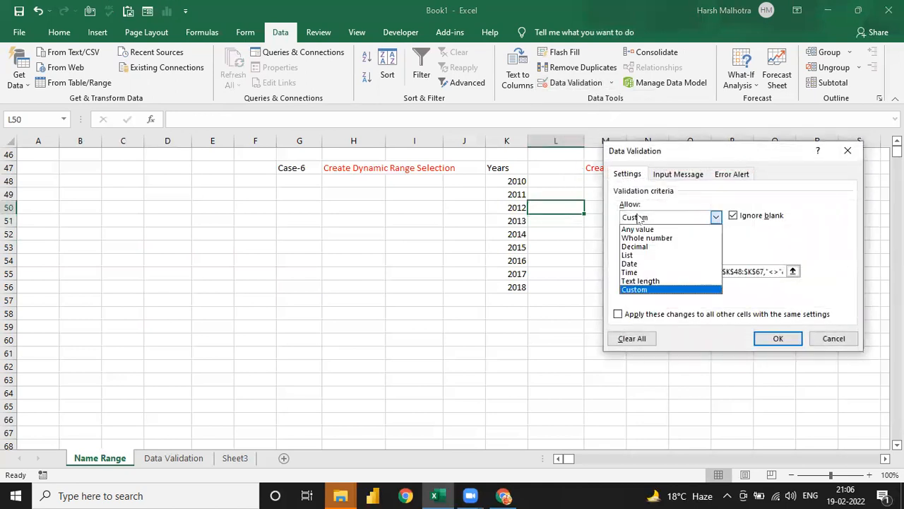
pyautogui.click(640, 255)
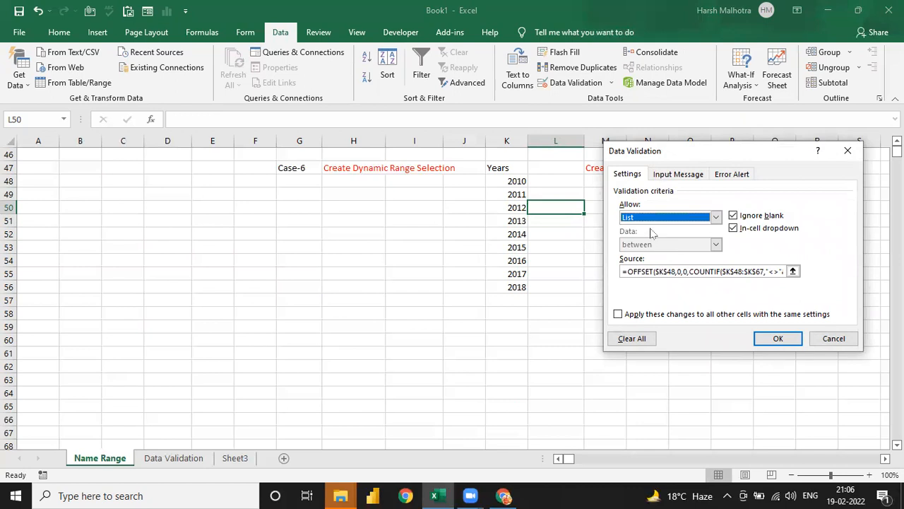
pyautogui.click(675, 270)
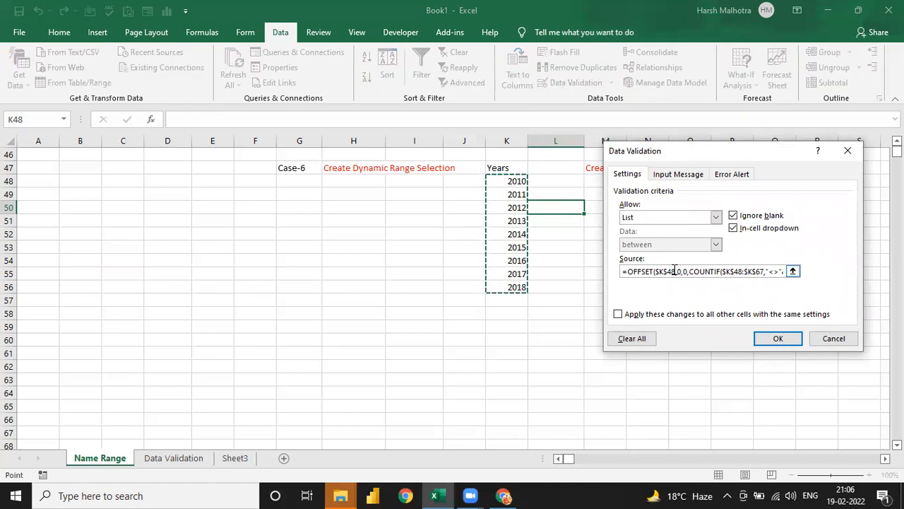
pyautogui.click(777, 338)
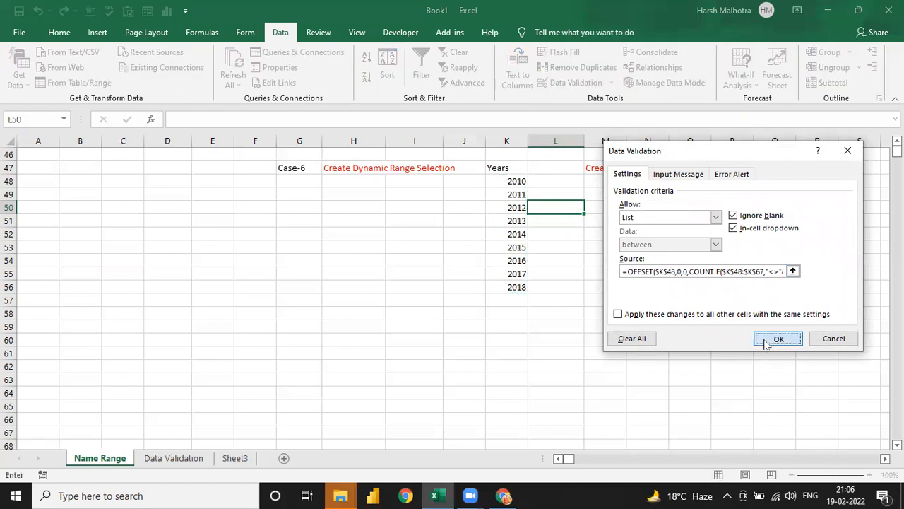
# Check the years offered by the L50 dropdown down to the end of the list, without choosing one.
pyautogui.click(589, 207)
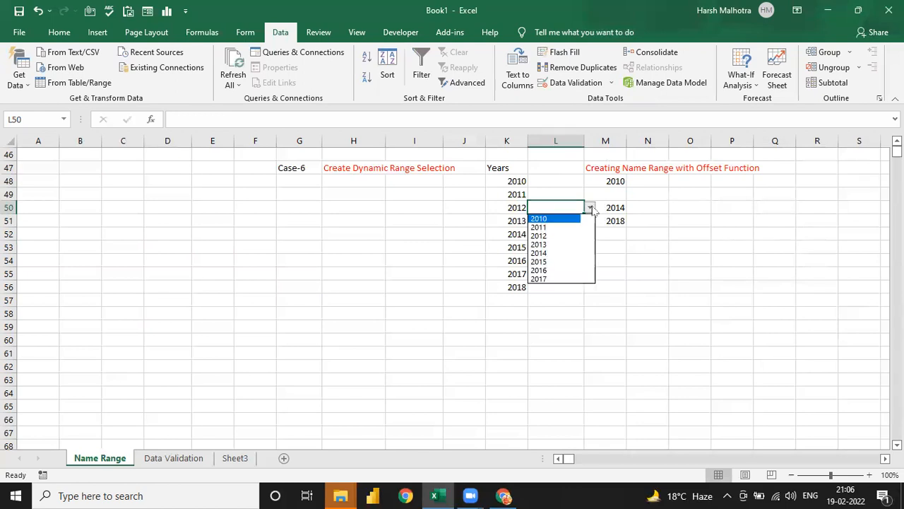
pyautogui.click(588, 277)
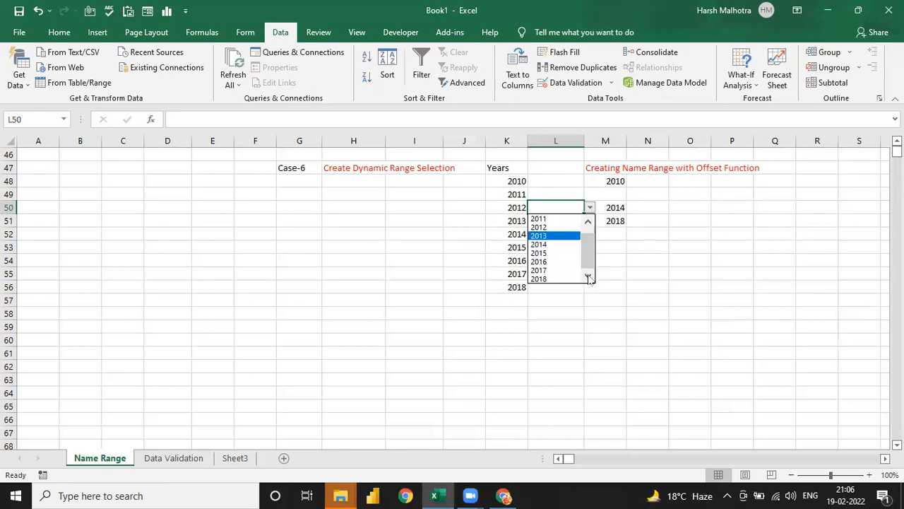
pyautogui.press('Escape')
# Add 2019 in K57, below the last entry of the Years list.
pyautogui.press('Down')
pyautogui.press('Left')
pyautogui.click(503, 290)
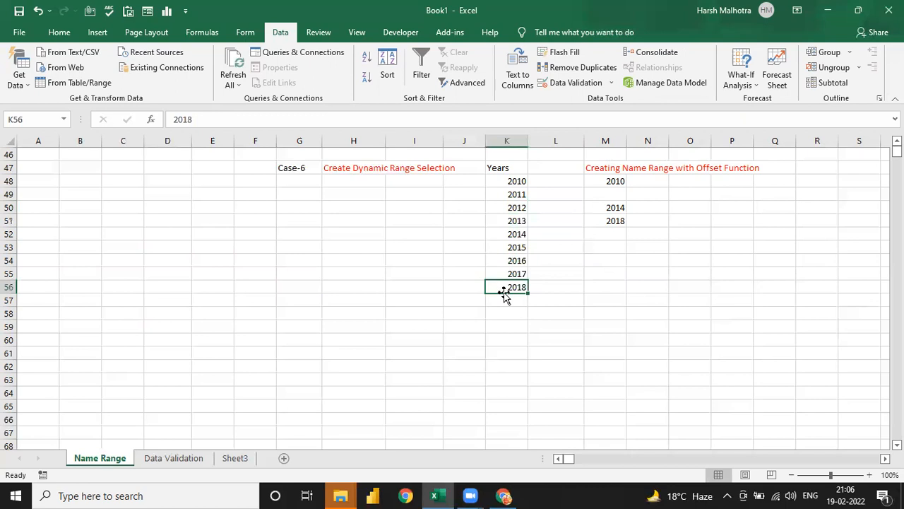
pyautogui.press('Down')
pyautogui.write('2019')
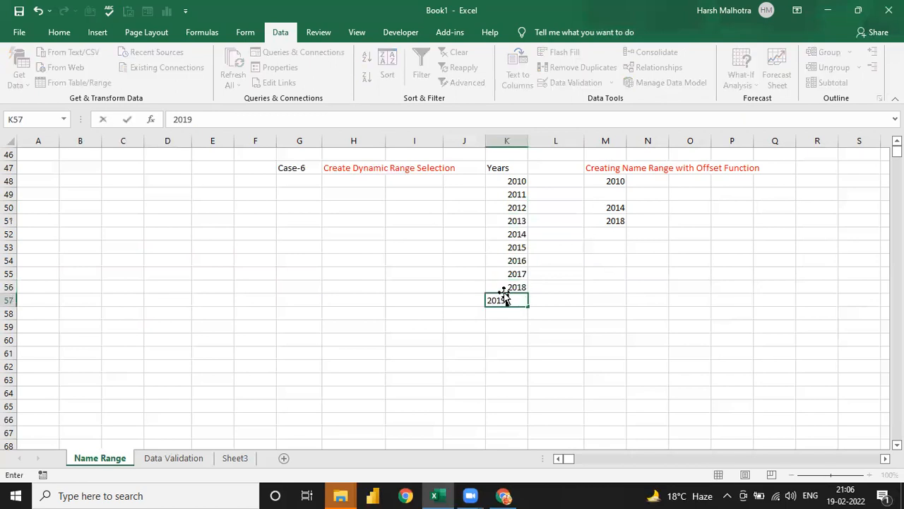
pyautogui.hotkey('ctrl', 'Return')
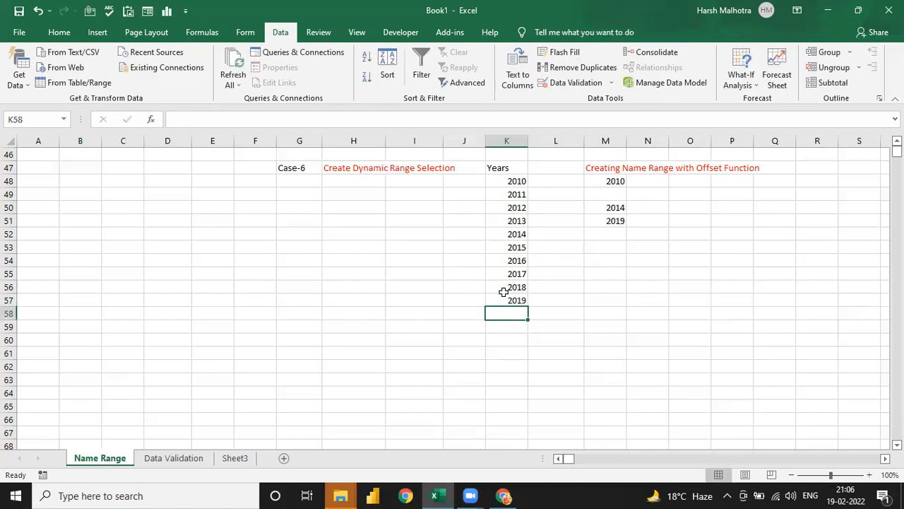
# Look through the L50 dropdown for the newly added year 2019.
pyautogui.click(574, 231)
pyautogui.press('Up')
pyautogui.press('Up')
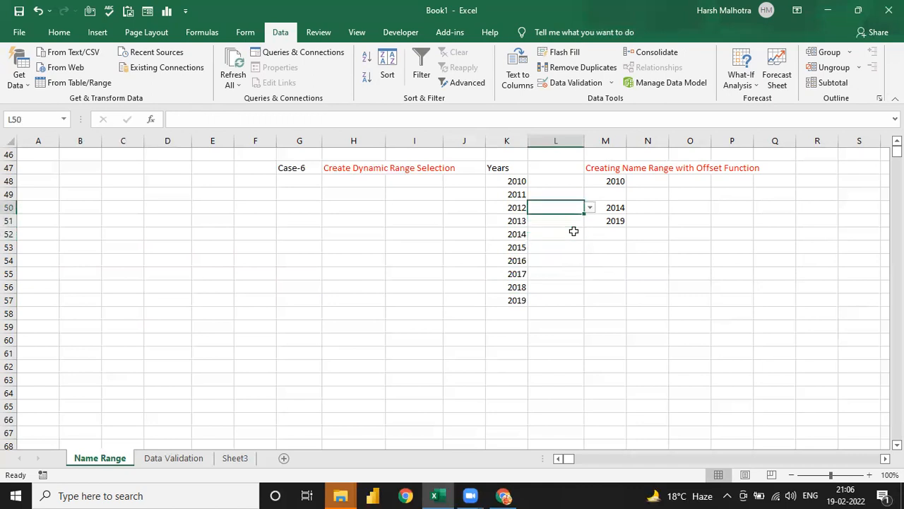
pyautogui.click(589, 208)
pyautogui.moveTo(589, 244); pyautogui.dragTo(589, 267)
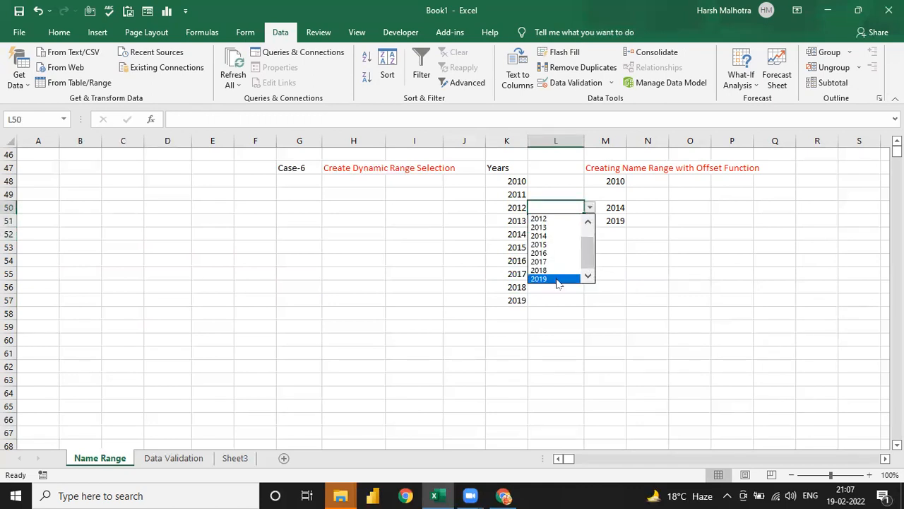
# Extend the Years list with 2020 in K58.
pyautogui.click(518, 299)
pyautogui.click(518, 299)
pyautogui.press('Return')
pyautogui.write('2020')
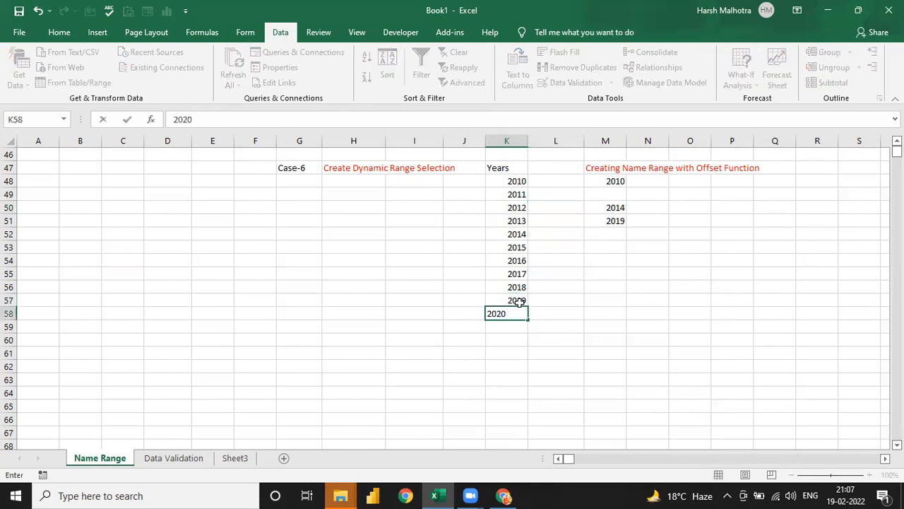
pyautogui.press('Return')
# Look through the L50 dropdown for the newly added year 2020.
pyautogui.press('Up')
pyautogui.press('Up')
pyautogui.press('Right')
pyautogui.press('Right')
pyautogui.press('Up')
pyautogui.press('Up')
pyautogui.press('Up')
pyautogui.press('Up')
pyautogui.press('Up')
pyautogui.press('Up')
pyautogui.press('Left')
pyautogui.press('Up')
pyautogui.click(590, 208)
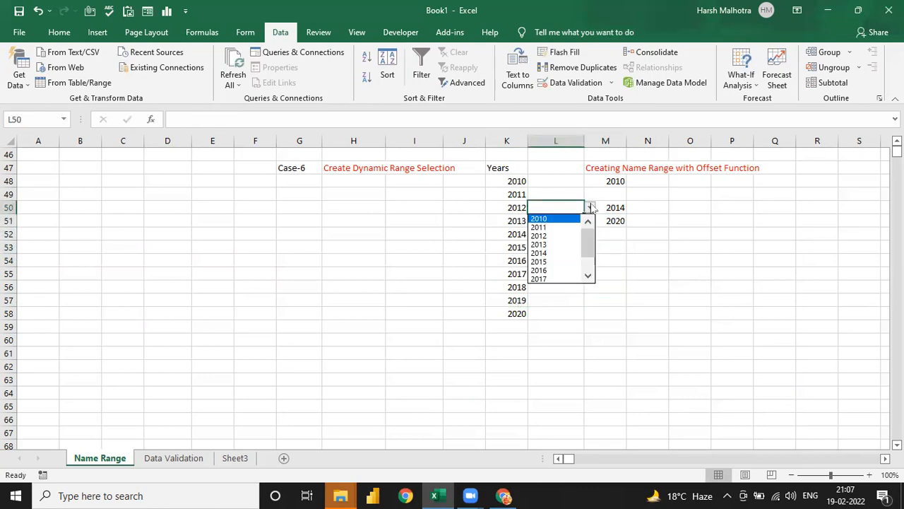
pyautogui.moveTo(590, 235); pyautogui.dragTo(586, 269)
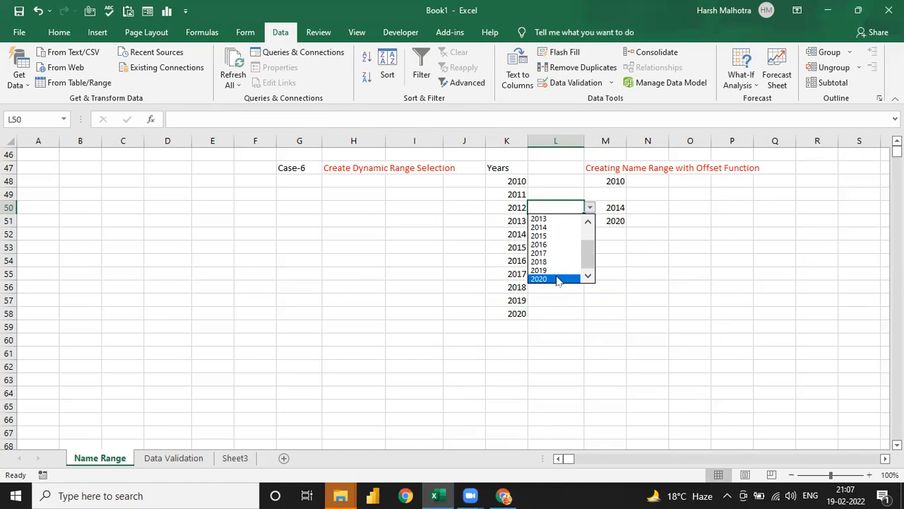
# Delete the years from K52 down to K58 in the Years list.
pyautogui.click(499, 229)
pyautogui.press('Down')
pyautogui.press('Left')
pyautogui.press('Left')
pyautogui.press('Down')
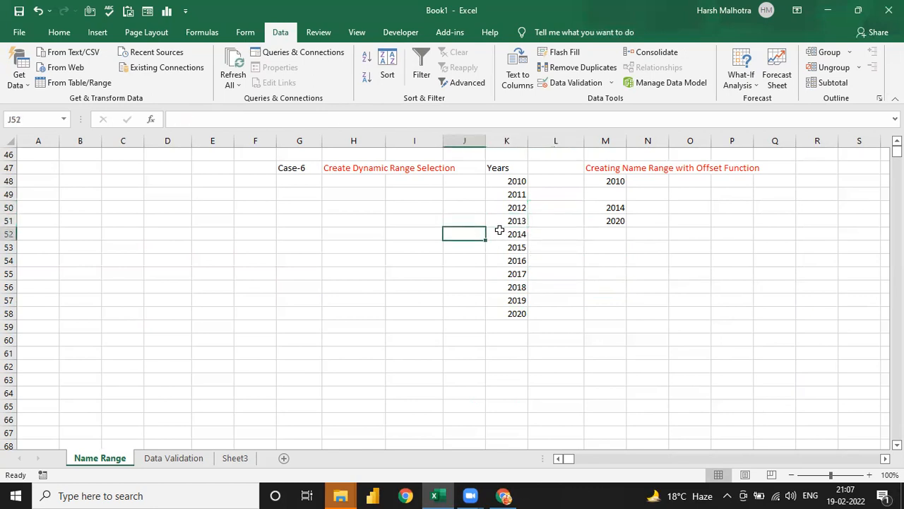
pyautogui.press('Right')
pyautogui.hotkey('ctrl', 'shift', 'Down')
pyautogui.press('Delete')
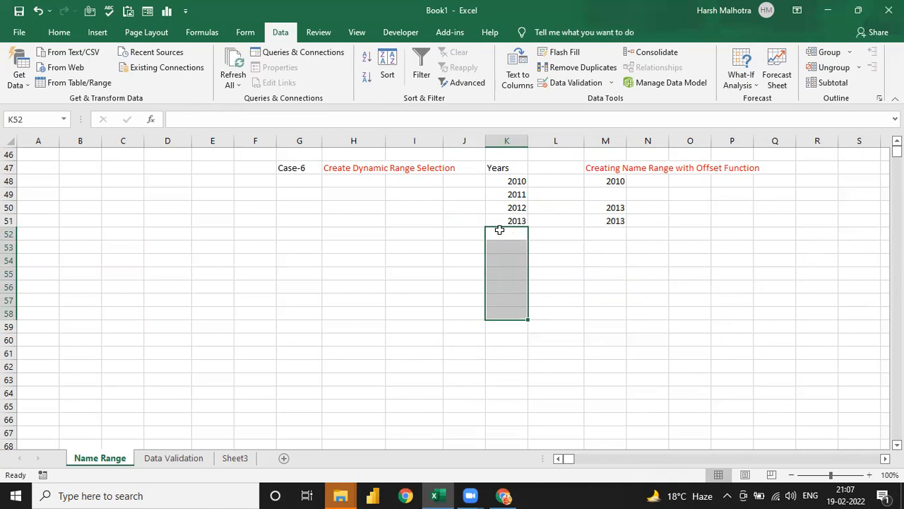
# Check which years the L50 dropdown offers for the shortened Years list.
pyautogui.press('Up')
pyautogui.press('Right')
pyautogui.press('Up')
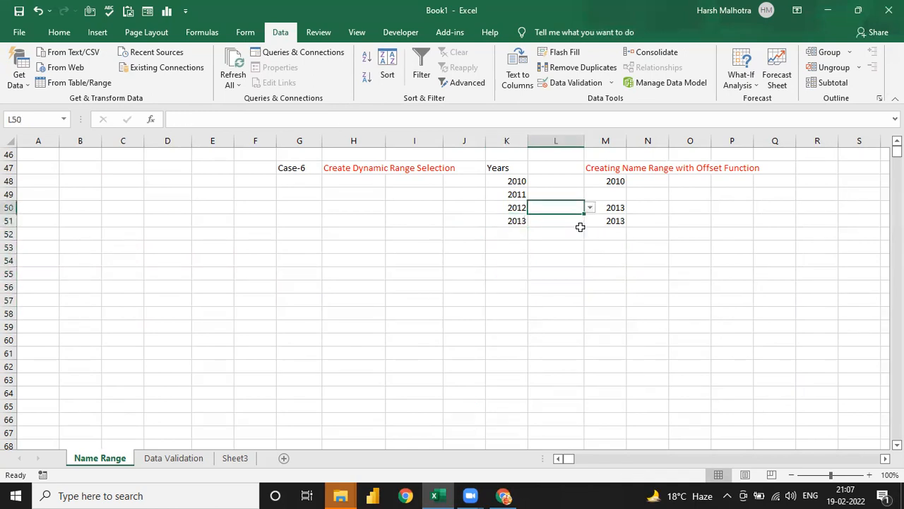
pyautogui.click(590, 207)
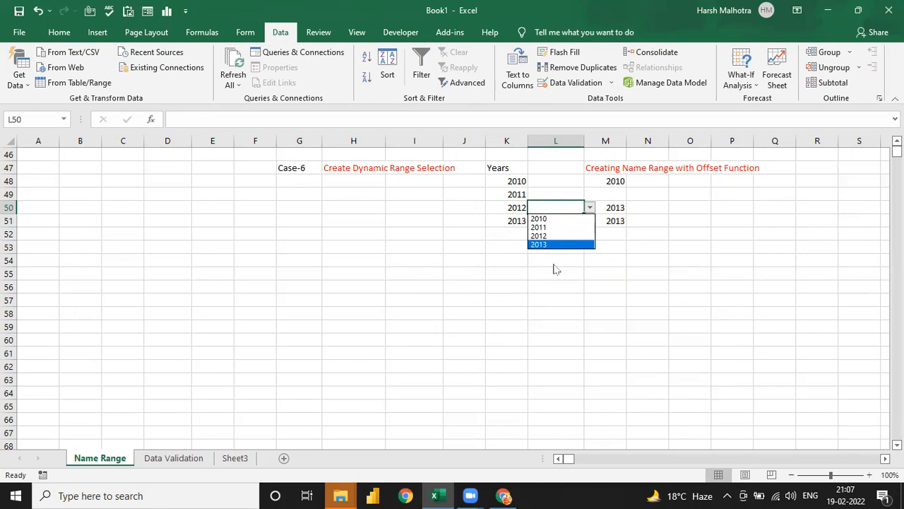
# Inspect the fixed-range dropdown of L47 for comparison and close it without choosing a year.
pyautogui.click(554, 178)
pyautogui.click(554, 177)
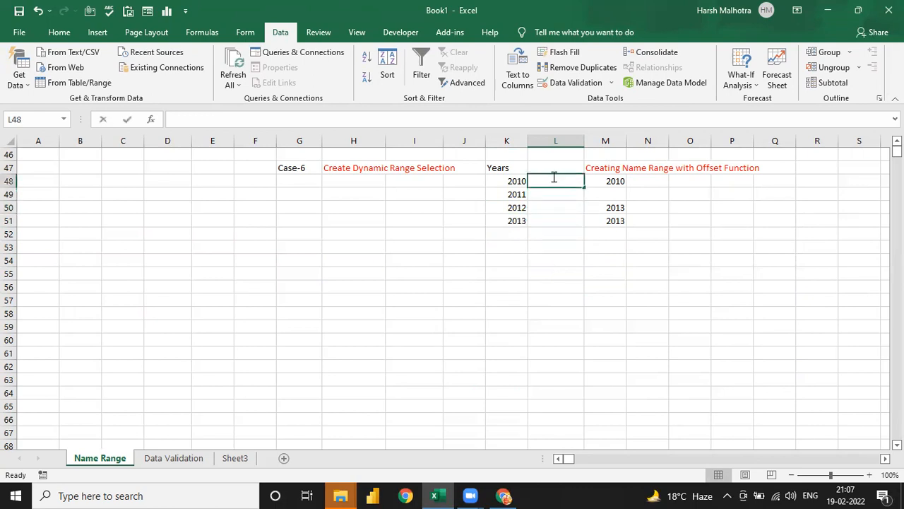
pyautogui.press('Up')
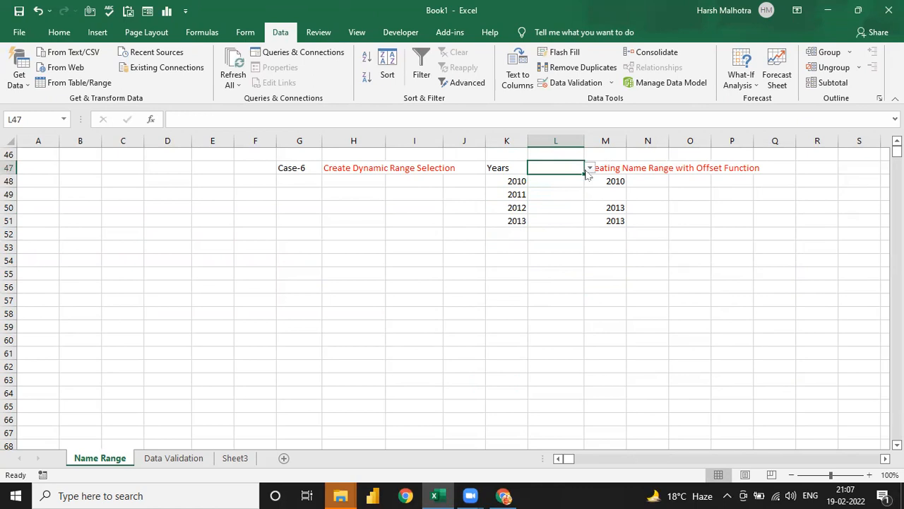
pyautogui.click(589, 169)
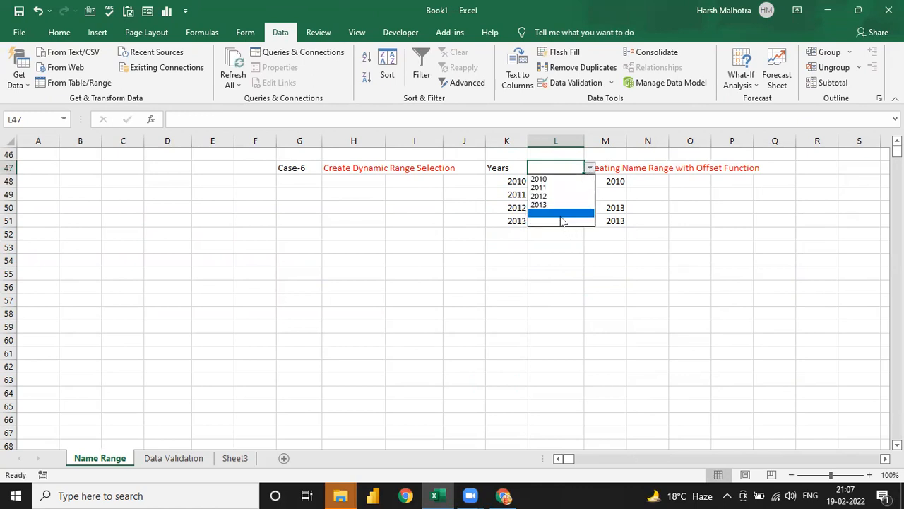
pyautogui.click(546, 280)
# Apply cell borders to the Years heading and its years in K47:K51.
pyautogui.press('Up')
pyautogui.press('Down')
pyautogui.press('Right')
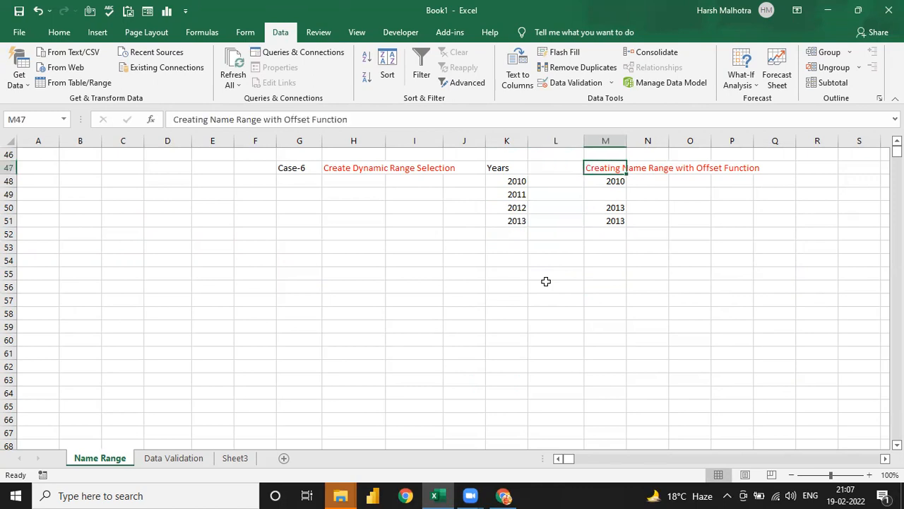
pyautogui.press('Left')
pyautogui.press('Left')
pyautogui.hotkey('ctrl', 'shift', 'Down')
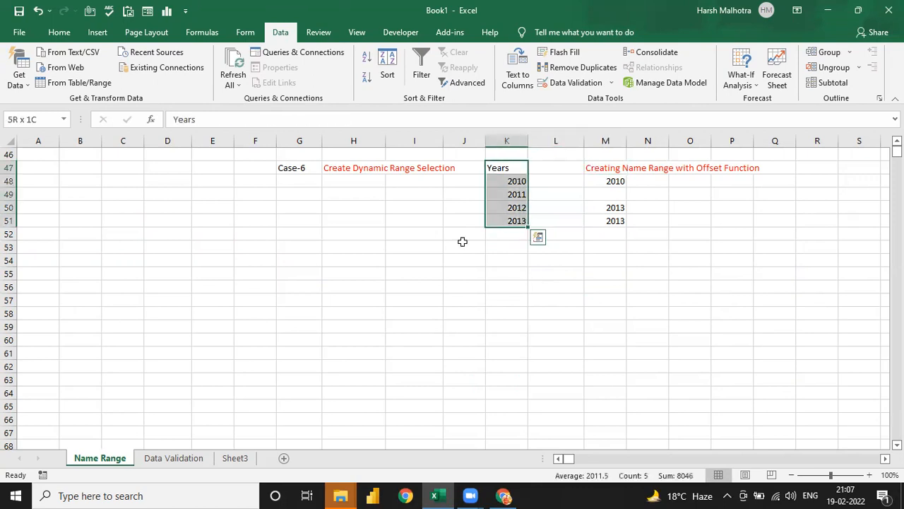
pyautogui.click(59, 32)
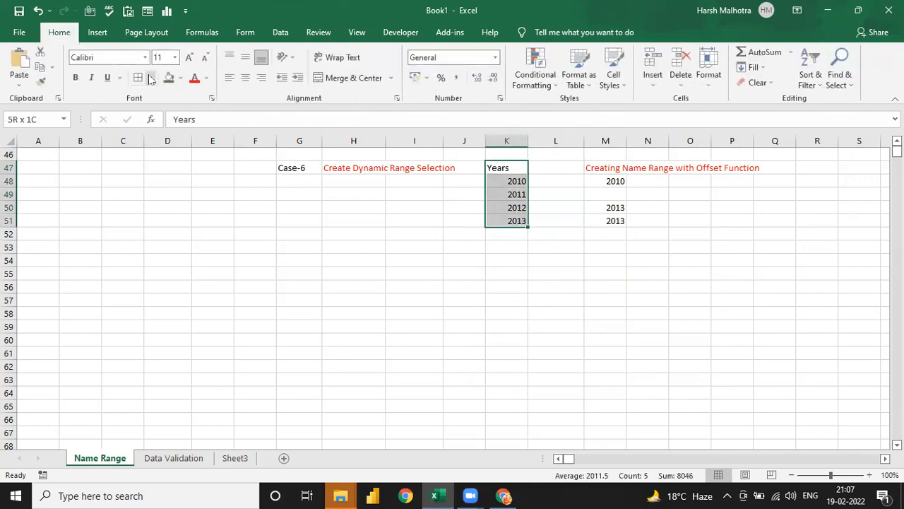
pyautogui.click(139, 77)
pyautogui.press('Down')
pyautogui.hotkey('ctrl', 'shift', 'Down')
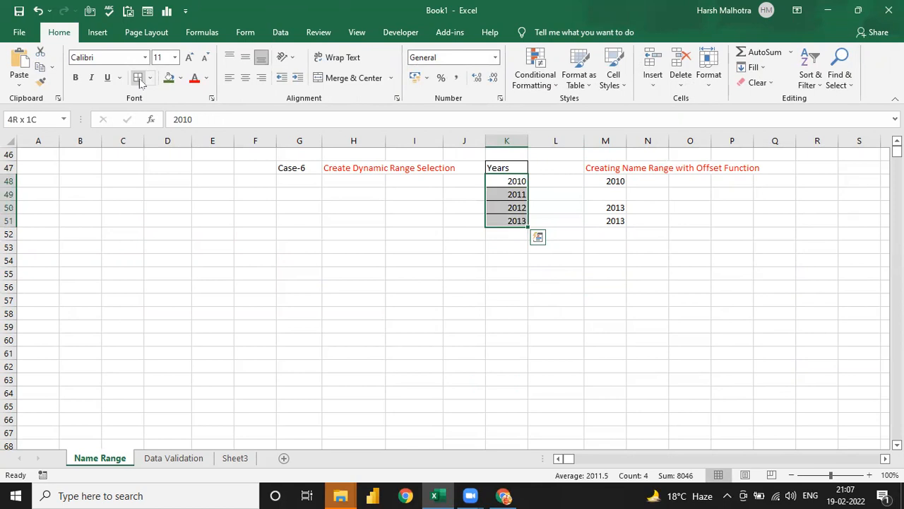
pyautogui.press('Right')
pyautogui.press('Left')
pyautogui.hotkey('ctrl', 'shift', 'Down')
# Label the L50 dropdown by entering "Dyanmic Range in Data Validation" in N50.
pyautogui.press('Right')
pyautogui.press('Down')
pyautogui.press('Down')
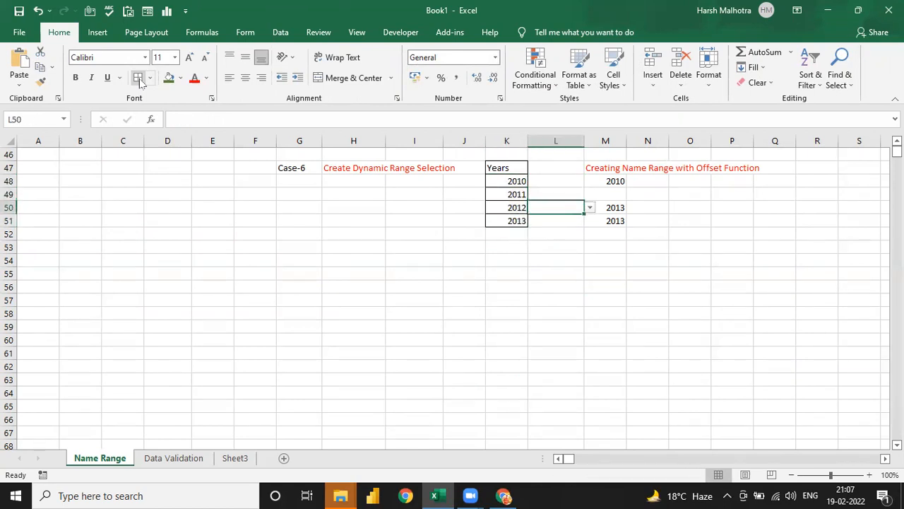
pyautogui.press('Right')
pyautogui.press('Right')
pyautogui.write('Dyanmic Rage')
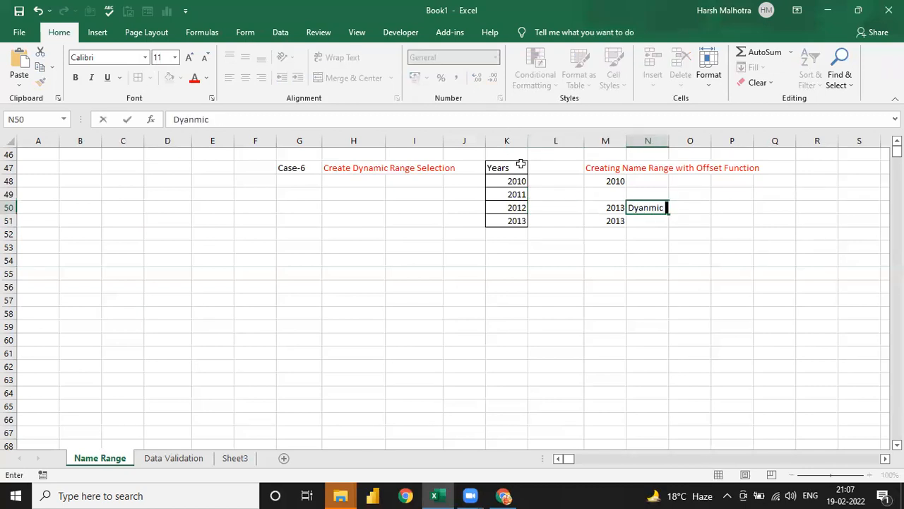
pyautogui.press('BackSpace')
pyautogui.press('BackSpace')
pyautogui.write('nge in Data V')
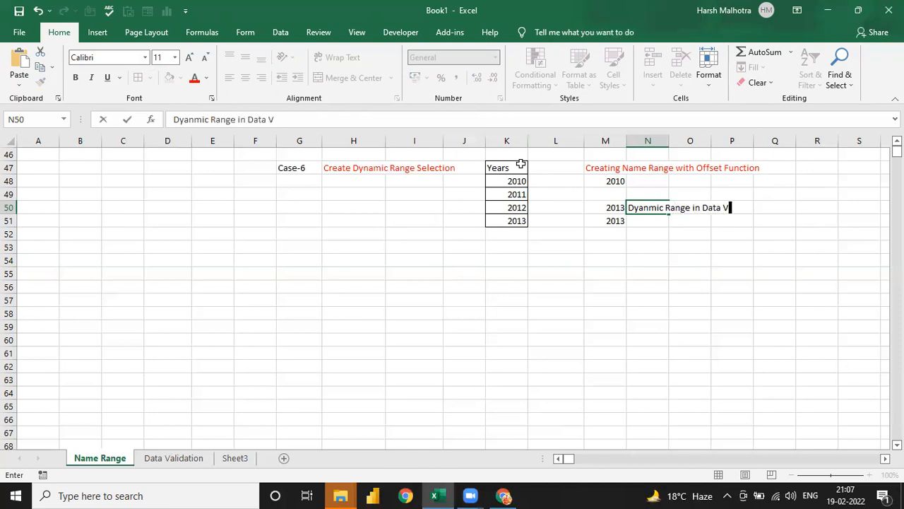
pyautogui.write('alidation')
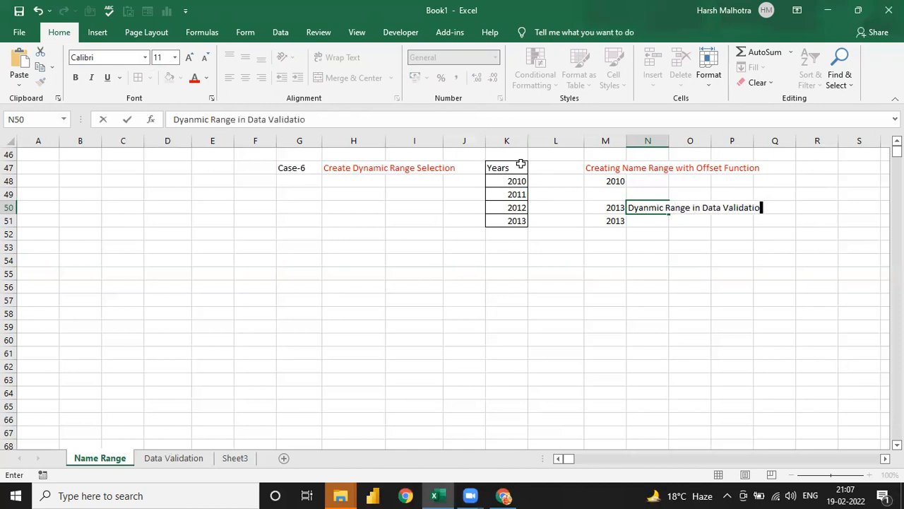
pyautogui.press('Up')
# Replace the heading in M47 with "Without Dynamic Range_Selection Wise".
pyautogui.press('Up')
pyautogui.press('Left')
pyautogui.press('Left')
pyautogui.press('Up')
pyautogui.press('Right')
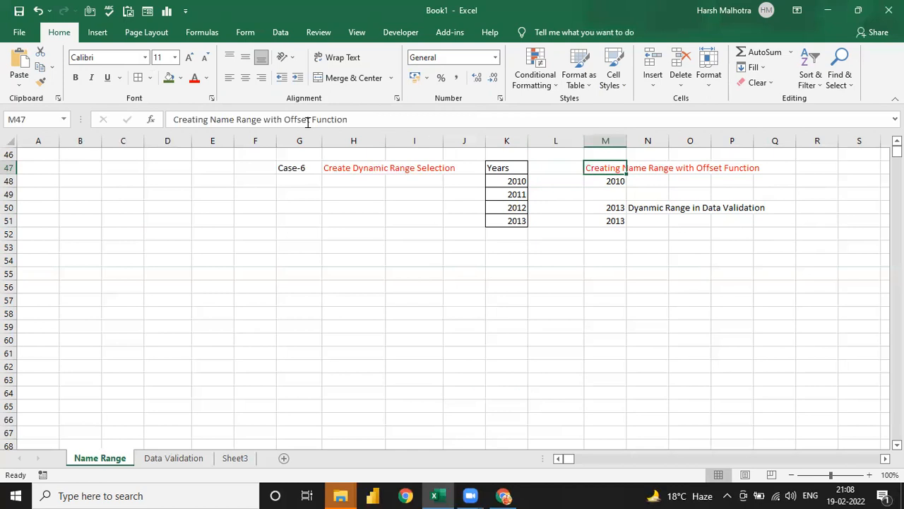
pyautogui.write('Without Dyan')
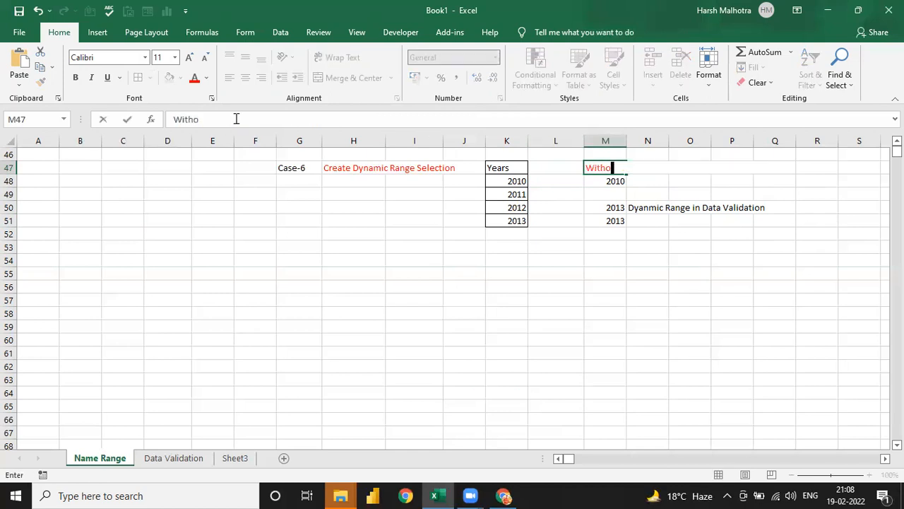
pyautogui.press('BackSpace')
pyautogui.press('BackSpace')
pyautogui.write('namic Range0')
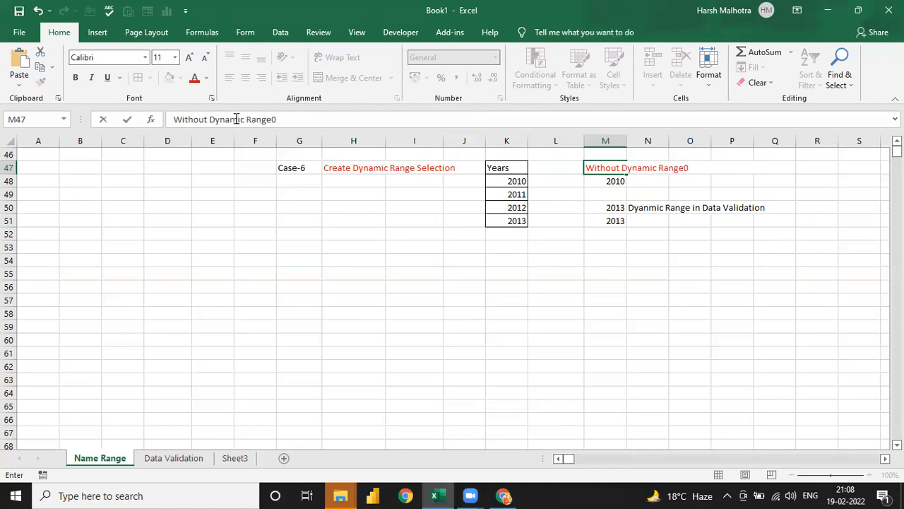
pyautogui.press('BackSpace')
pyautogui.write('_Selection Wise')
pyautogui.hotkey('ctrl', 'Return')
# Fill the dropdown cell L47 with dark green and move on to L50.
pyautogui.press('Left')
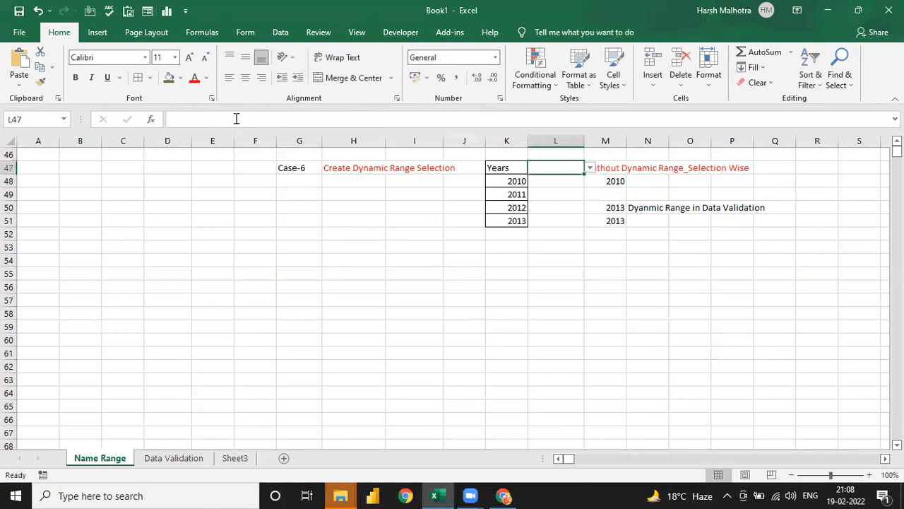
pyautogui.press('Down')
pyautogui.press('Down')
pyautogui.press('Up')
pyautogui.press('Up')
pyautogui.click(167, 78)
pyautogui.press('Down')
pyautogui.press('Down')
pyautogui.press('Down')
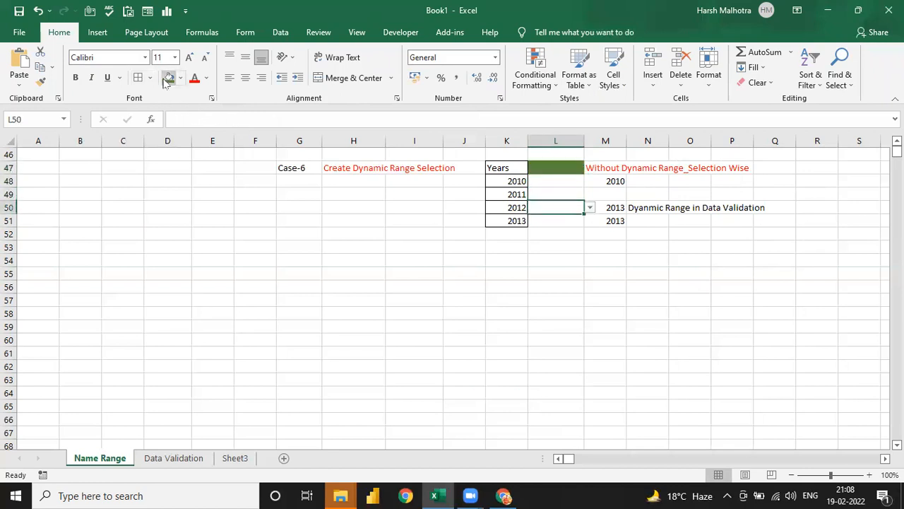
# Fill the dropdown cell L50 with the same dark green and return to L47.
pyautogui.click(170, 79)
pyautogui.press('Up')
pyautogui.press('Up')
pyautogui.press('Up')
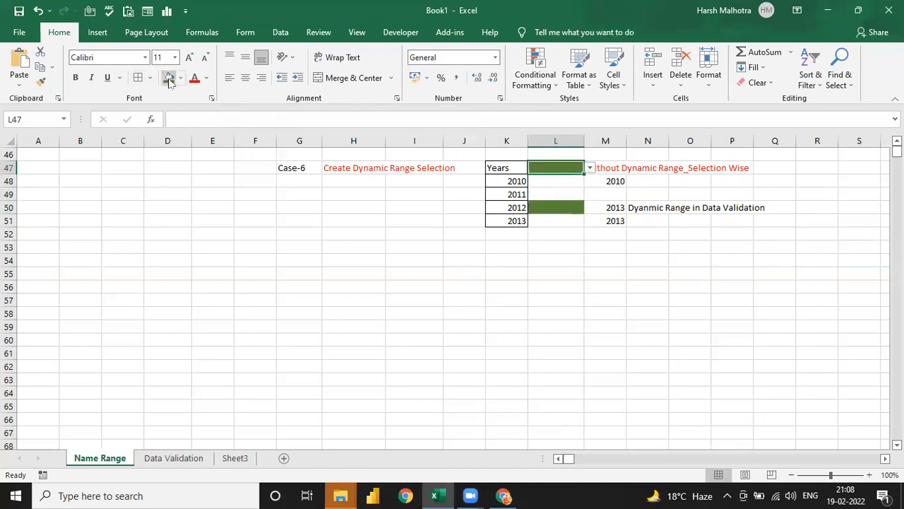
# Fill the Case-6 heading cells G47:I47 with dark green.
pyautogui.press('Left')
pyautogui.hotkey('shift', 'Right')
pyautogui.hotkey('shift', 'Right')
pyautogui.hotkey('shift', 'Right')
pyautogui.hotkey('shift', 'Right')
pyautogui.press('Left')
pyautogui.press('Left')
pyautogui.press('Left')
pyautogui.press('Left')
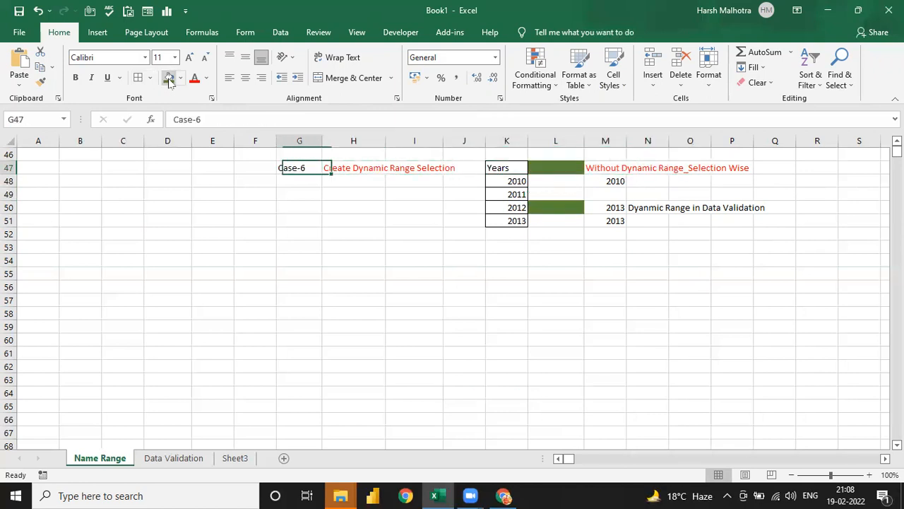
pyautogui.hotkey('shift', 'Right')
pyautogui.hotkey('shift', 'Right')
pyautogui.click(169, 79)
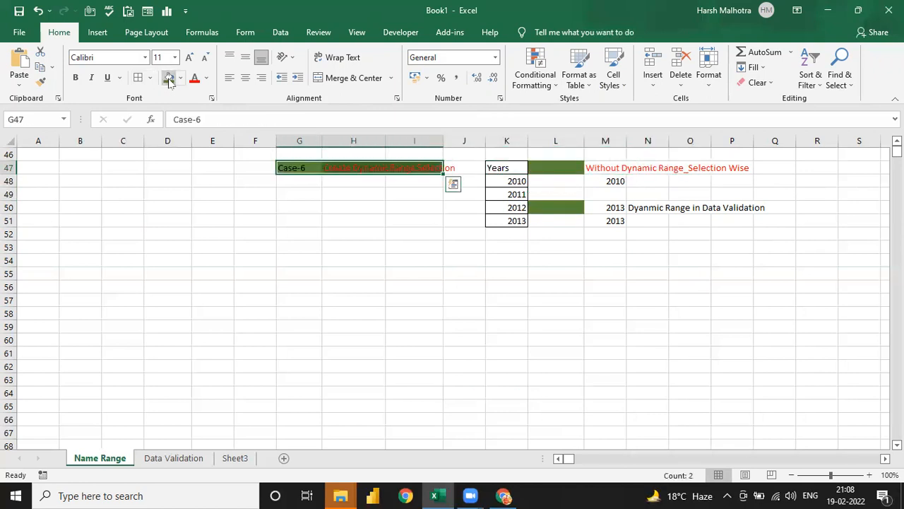
# Look over the Case-4 and Case-5 sections above Case-6 to compare their heading formatting.
pyautogui.press('Up')
pyautogui.press('Up')
pyautogui.press('Up')
pyautogui.press('Up')
pyautogui.press('Up')
pyautogui.press('Up')
pyautogui.press('Up')
pyautogui.press('Up')
pyautogui.press('Up')
pyautogui.press('Up')
pyautogui.press('Up')
pyautogui.press('Up')
pyautogui.press('Up')
pyautogui.press('Up')
pyautogui.press('Up')
pyautogui.press('Up')
pyautogui.press('Up')
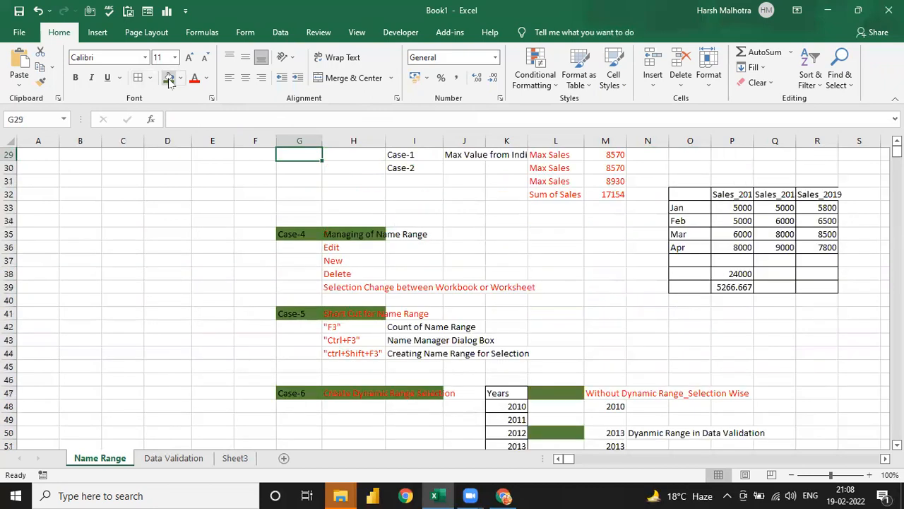
pyautogui.press('Down')
pyautogui.press('Down')
pyautogui.press('Down')
pyautogui.press('Down')
pyautogui.press('Down')
pyautogui.press('Down')
pyautogui.press('Down')
pyautogui.press('Down')
pyautogui.press('Down')
pyautogui.press('Down')
pyautogui.press('Down')
pyautogui.press('Down')
pyautogui.press('Down')
pyautogui.press('Down')
pyautogui.press('Down')
pyautogui.press('Down')
pyautogui.press('Down')
pyautogui.press('Down')
pyautogui.press('Down')
pyautogui.press('Down')
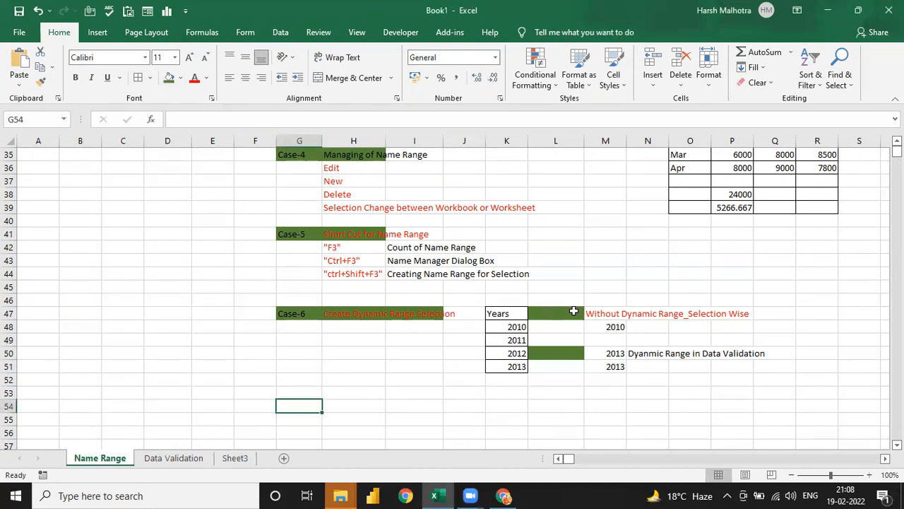
# Examine the OFFSET formula in M48 and the cells around the Case-6 years list.
pyautogui.click(574, 311)
pyautogui.press('Right')
pyautogui.press('Down')
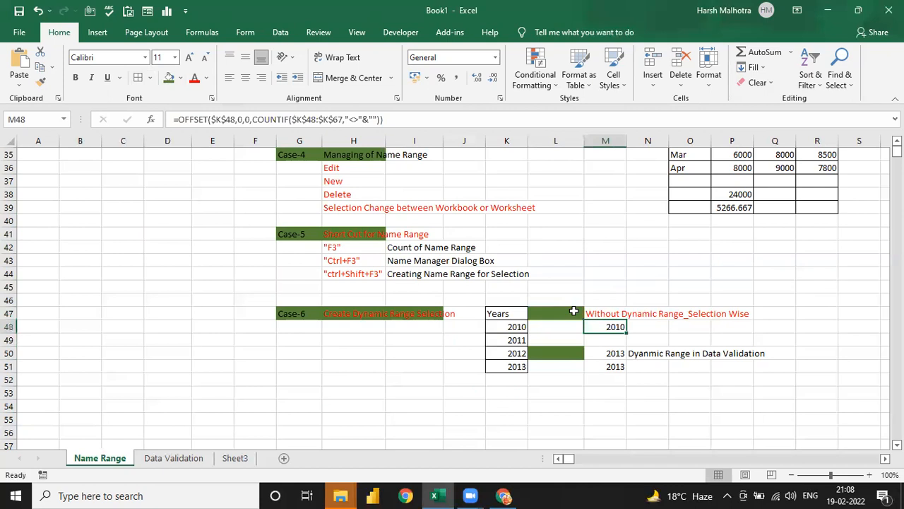
pyautogui.press('Down')
pyautogui.press('Down')
pyautogui.press('Up')
pyautogui.press('Left')
pyautogui.press('Down')
pyautogui.press('Down')
pyautogui.press('Left')
pyautogui.press('Down')
pyautogui.press('Down')
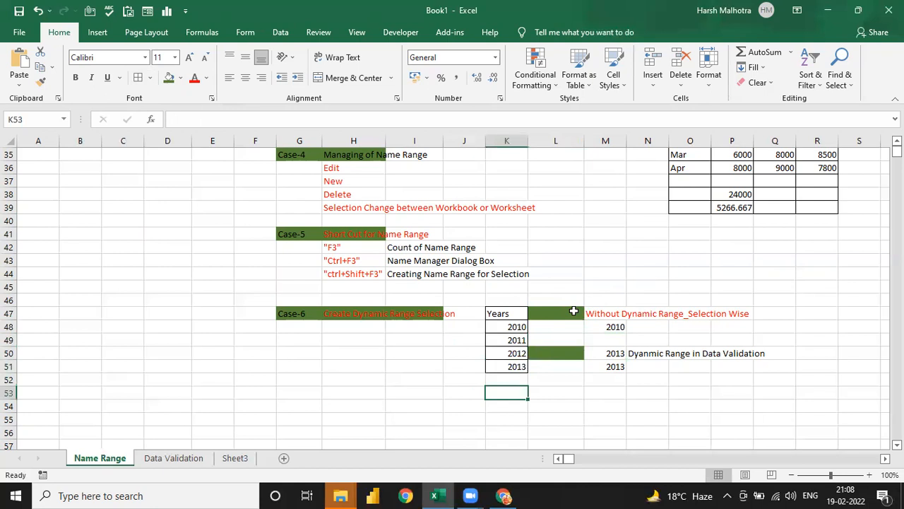
# Copy the Years heading and its years from K47:K51 and paste them starting at K53.
pyautogui.press('Down')
pyautogui.press('Up')
pyautogui.press('Up')
pyautogui.press('Up')
pyautogui.press('Up')
pyautogui.press('Up')
pyautogui.press('Up')
pyautogui.press('Up')
pyautogui.hotkey('shift', 'Down')
pyautogui.hotkey('shift', 'Down')
pyautogui.hotkey('shift', 'Down')
pyautogui.hotkey('shift', 'Down')
pyautogui.hotkey('ctrl', 'c')
pyautogui.press('Down')
pyautogui.press('Down')
pyautogui.press('Down')
pyautogui.press('Down')
pyautogui.press('Down')
pyautogui.press('Down')
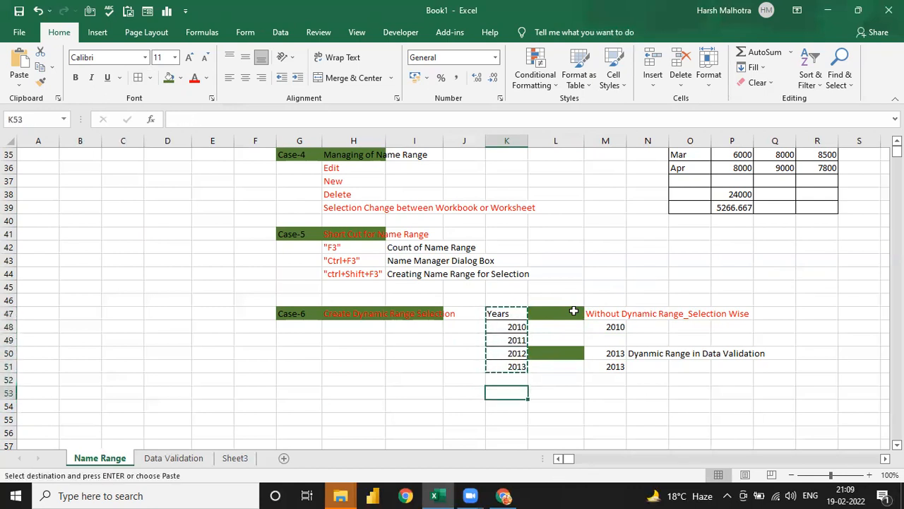
pyautogui.hotkey('ctrl', 'v')
# Move the duplicated Years list from K53:K57 down to K55:K59.
pyautogui.press('Down')
pyautogui.press('Up')
pyautogui.hotkey('ctrl', 'shift', 'Down')
pyautogui.press('Down')
pyautogui.press('Down')
pyautogui.press('Up')
pyautogui.press('Up')
pyautogui.hotkey('ctrl', 'shift', 'Down')
pyautogui.hotkey('ctrl', 'c')
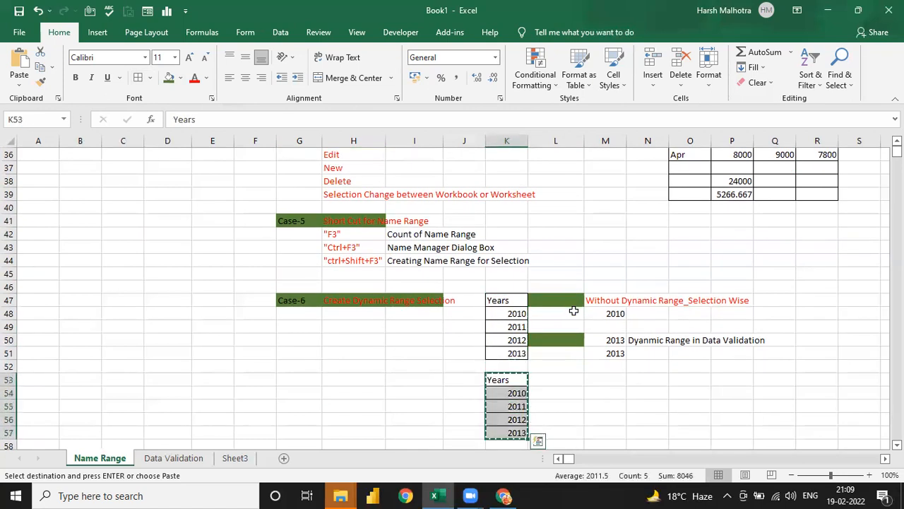
pyautogui.press('Down')
pyautogui.press('Down')
pyautogui.press('Down')
pyautogui.press('Up')
pyautogui.hotkey('ctrl', 'v')
pyautogui.press('Down')
pyautogui.press('Up')
pyautogui.hotkey('ctrl', 'shift', 'Down')
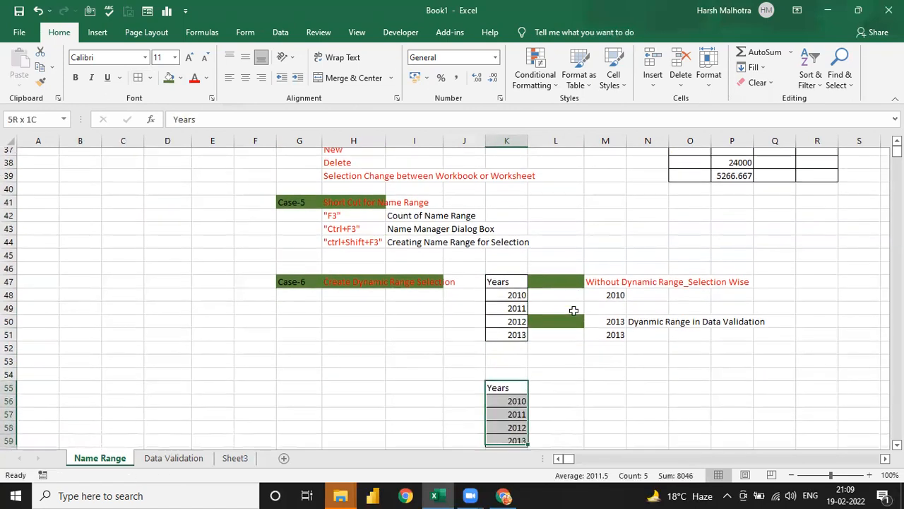
# Start an INDEX formula in M55 with K56:K67 as its array.
pyautogui.press('Down')
pyautogui.press('Up')
pyautogui.press('Up')
pyautogui.press('Right')
pyautogui.press('Down')
pyautogui.press('Right')
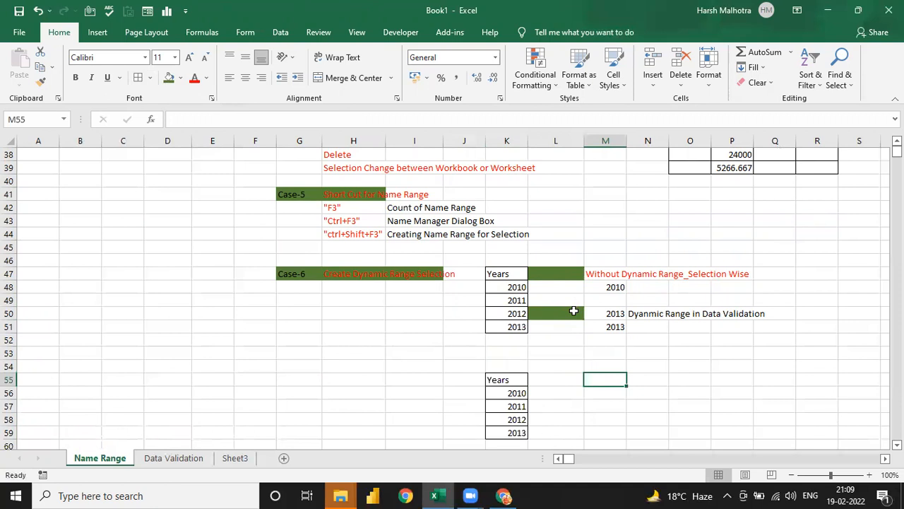
pyautogui.write('=inde')
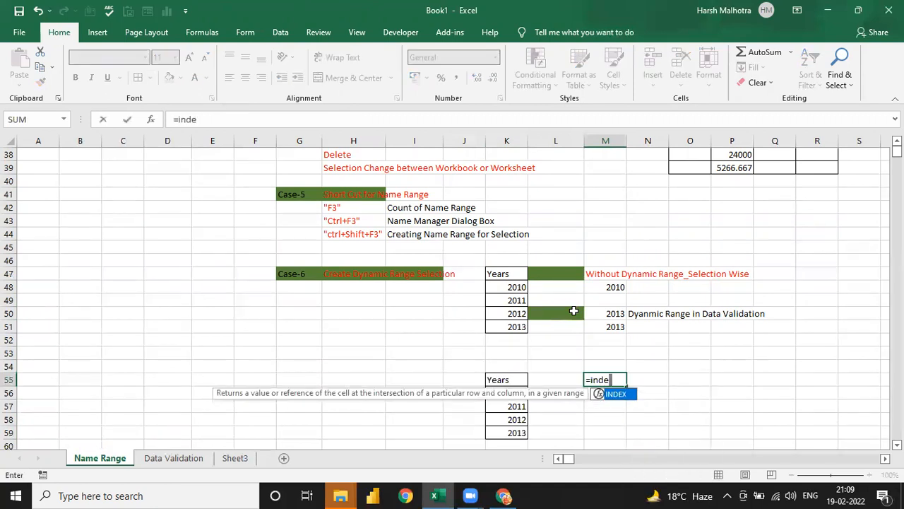
pyautogui.press('Tab')
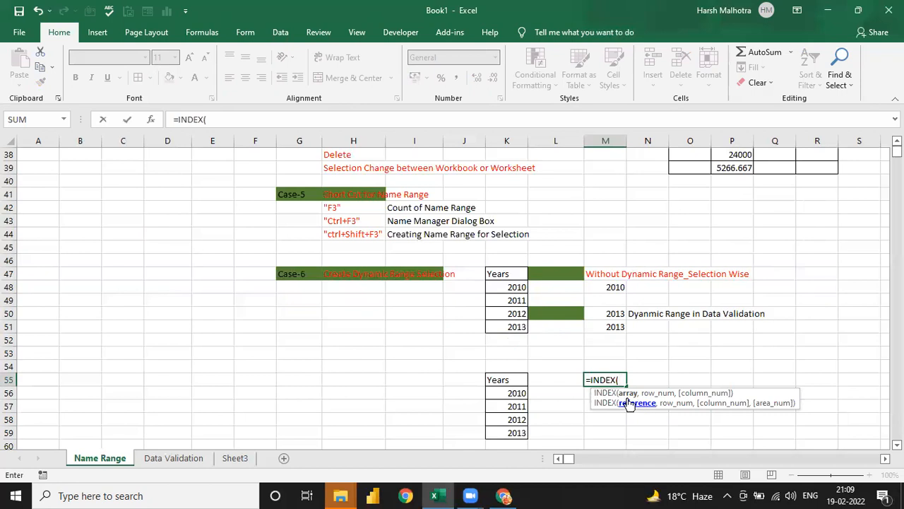
pyautogui.click(510, 394)
pyautogui.moveTo(510, 393)
pyautogui.mouseDown()
pyautogui.moveTo(508, 410)
pyautogui.moveTo(510, 393)
pyautogui.mouseUp()
pyautogui.write(',')
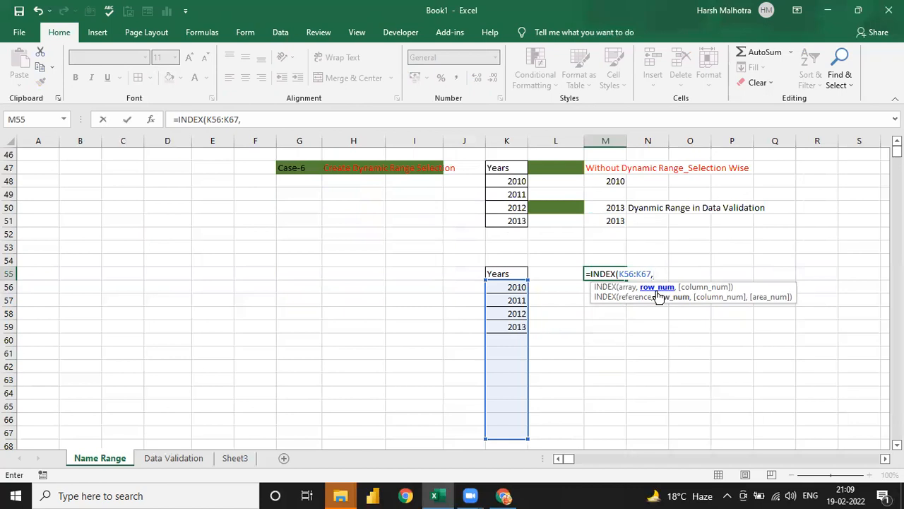
# Complete the M55 formula with COUNTIF(K56:K67,"<>"&"") as the INDEX row number.
pyautogui.write('coun')
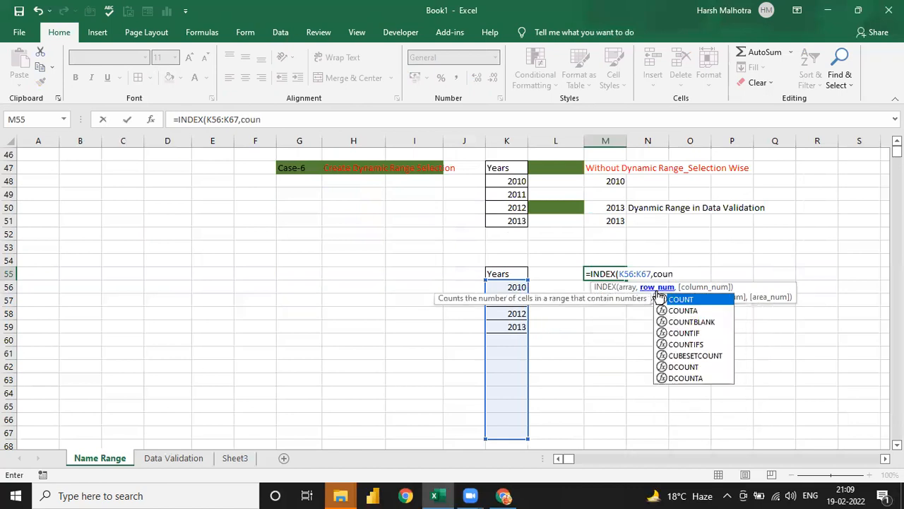
pyautogui.press('Down')
pyautogui.press('Down')
pyautogui.press('Down')
pyautogui.press('Tab')
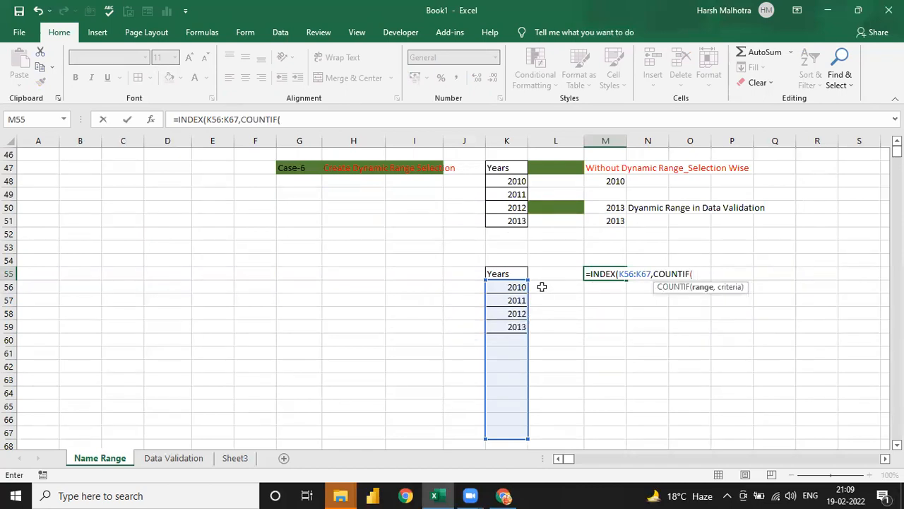
pyautogui.moveTo(514, 286); pyautogui.dragTo(509, 432)
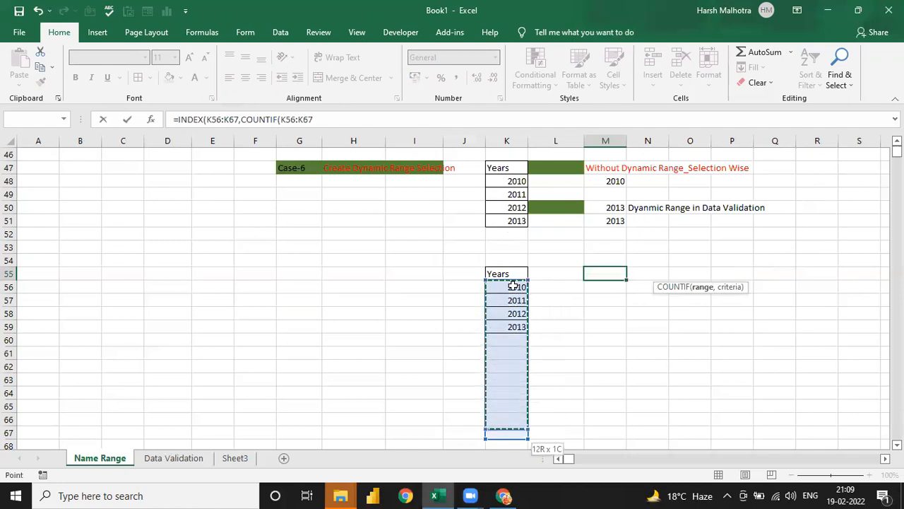
pyautogui.hotkey('shift', 'Down')
pyautogui.hotkey('shift', 'Up')
pyautogui.write(',"<>"&""')
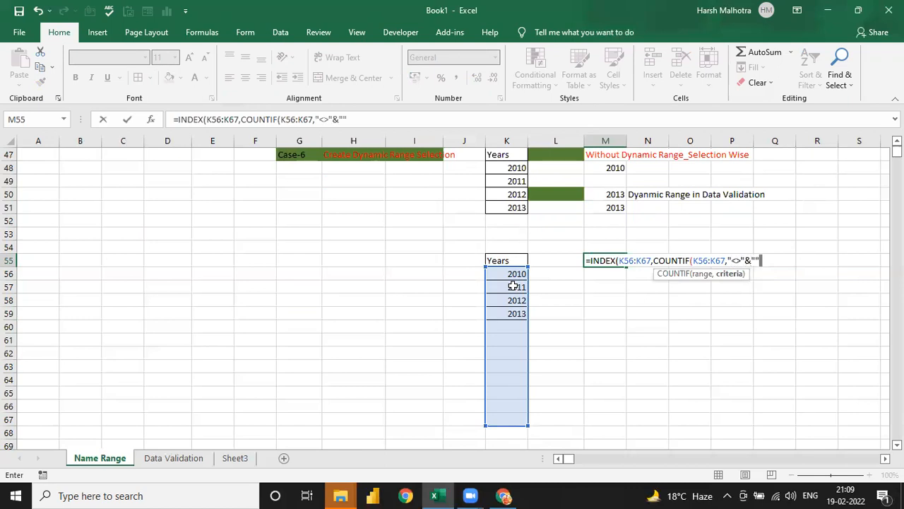
pyautogui.write('))')
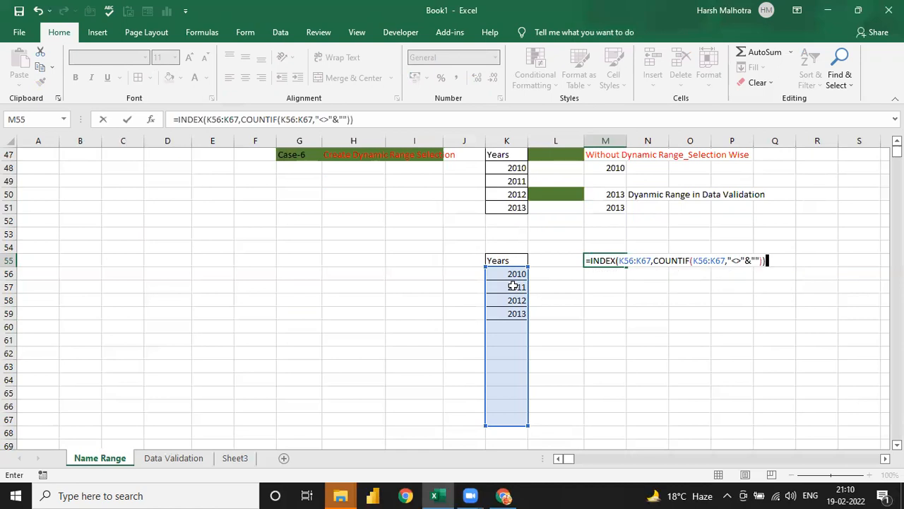
pyautogui.press('Return')
pyautogui.press('Up')
pyautogui.press('Left')
pyautogui.press('Right')
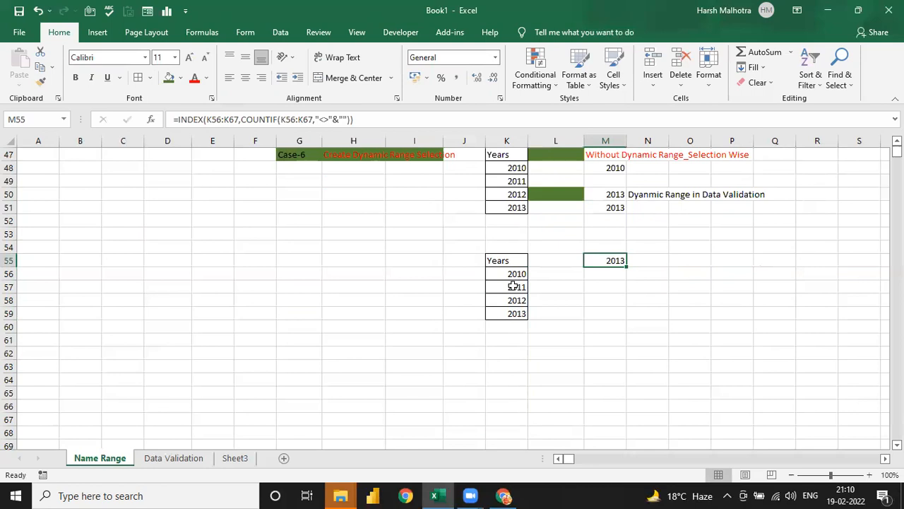
# Review the first years list and its OFFSET results, comparing them with the INDEX formula in M55.
pyautogui.press('Left')
pyautogui.press('Right')
pyautogui.press('Left')
pyautogui.press('Right')
pyautogui.scroll(5, 629, 194)
pyautogui.click(600, 339)
pyautogui.press('Down')
pyautogui.press('Left')
pyautogui.press('Left')
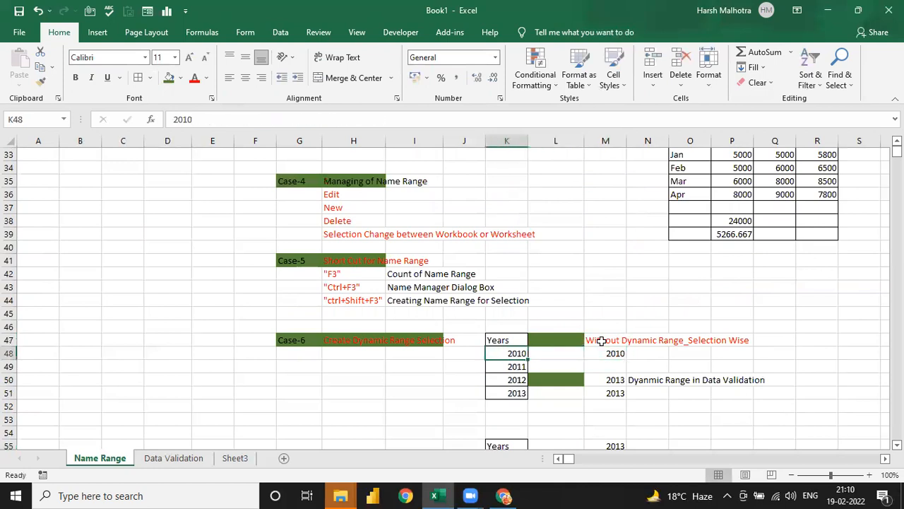
pyautogui.press('Right')
pyautogui.press('Right')
pyautogui.press('Right')
pyautogui.press('Down')
pyautogui.press('Down')
pyautogui.press('Down')
pyautogui.press('Down')
pyautogui.press('Down')
pyautogui.press('Down')
pyautogui.press('Down')
pyautogui.press('Down')
pyautogui.press('Down')
pyautogui.press('Down')
pyautogui.press('Down')
pyautogui.press('Left')
pyautogui.press('Up')
pyautogui.press('Up')
pyautogui.press('Up')
pyautogui.press('Up')
pyautogui.press('Up')
pyautogui.press('Down')
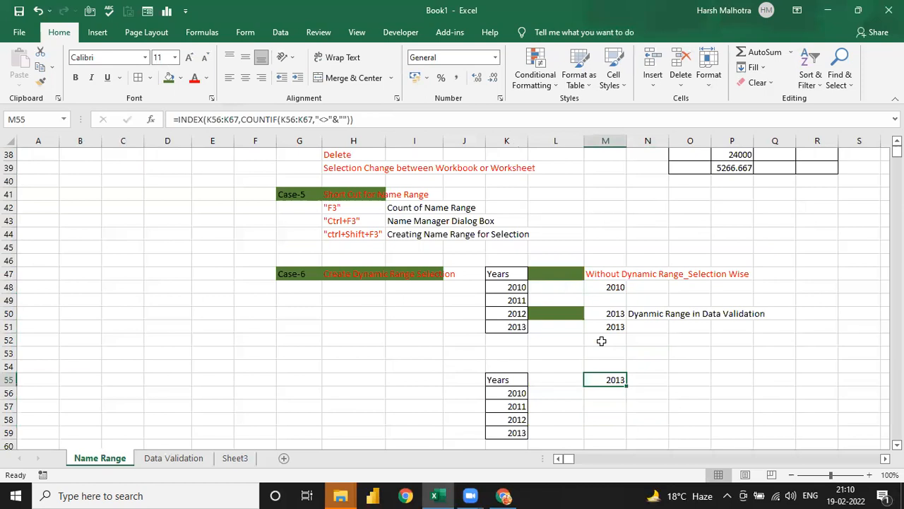
# Turn the M55 formula into a range by prefixing INDEX with K56:, giving =K56:INDEX(K56:K67,COUNTIF(K56:K67,"<>"&"")).
pyautogui.press('Up')
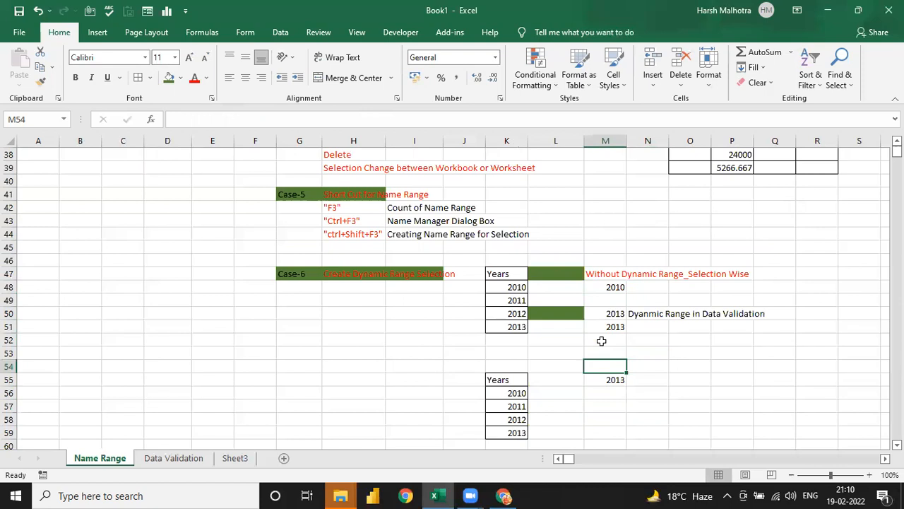
pyautogui.press('Down')
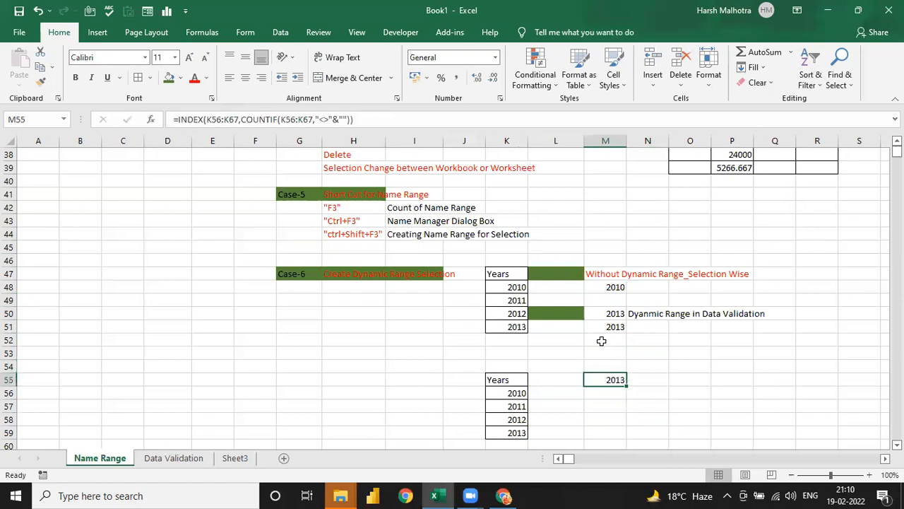
pyautogui.click(179, 120)
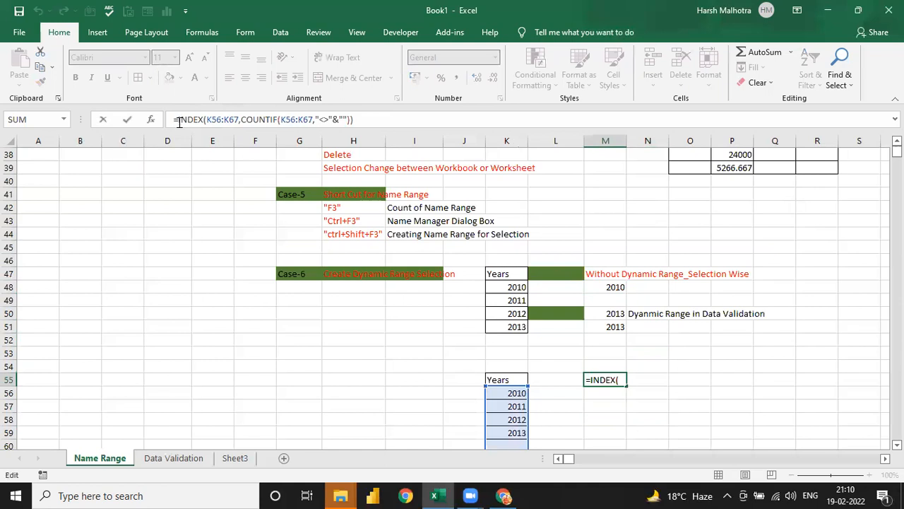
pyautogui.click(510, 393)
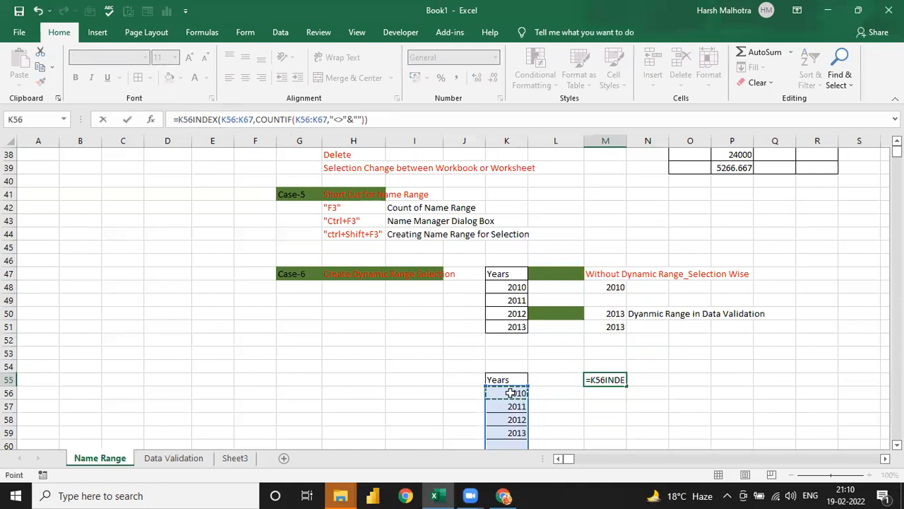
pyautogui.press('F8')
pyautogui.press('BackSpace')
pyautogui.press('BackSpace')
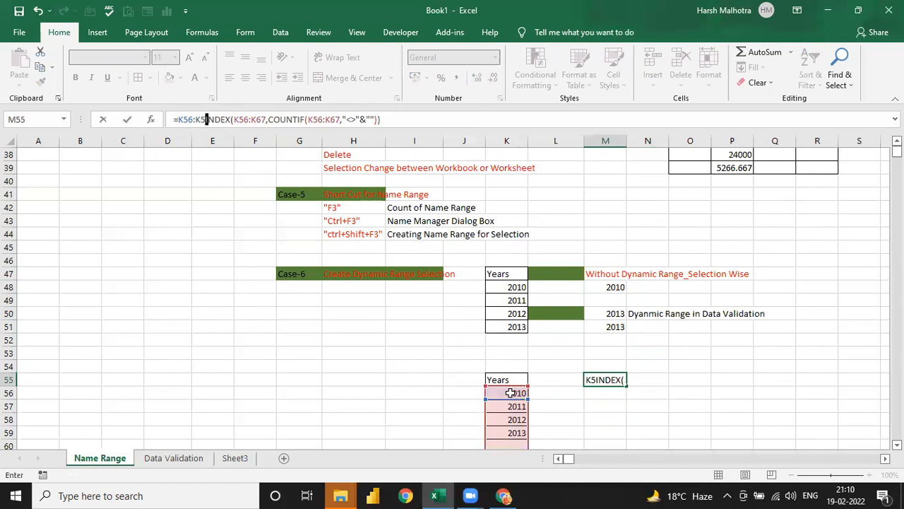
pyautogui.press('BackSpace')
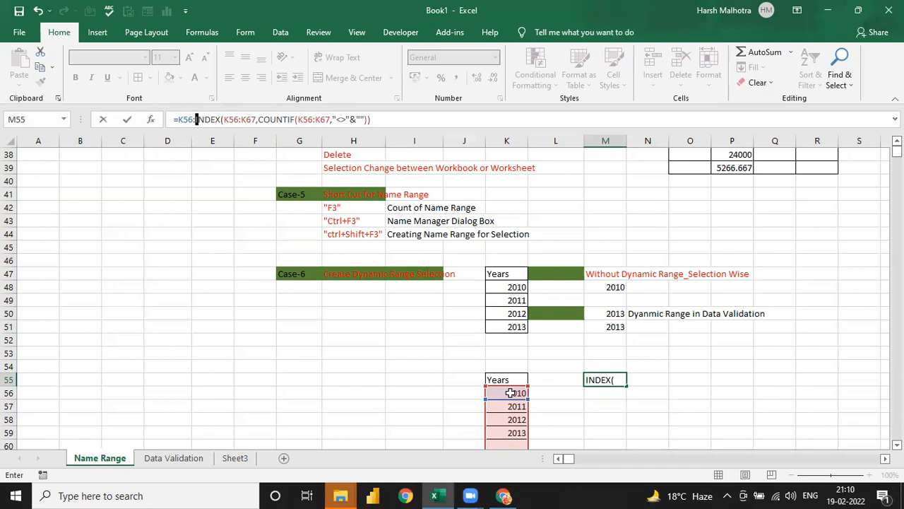
pyautogui.press('Return')
pyautogui.press('Up')
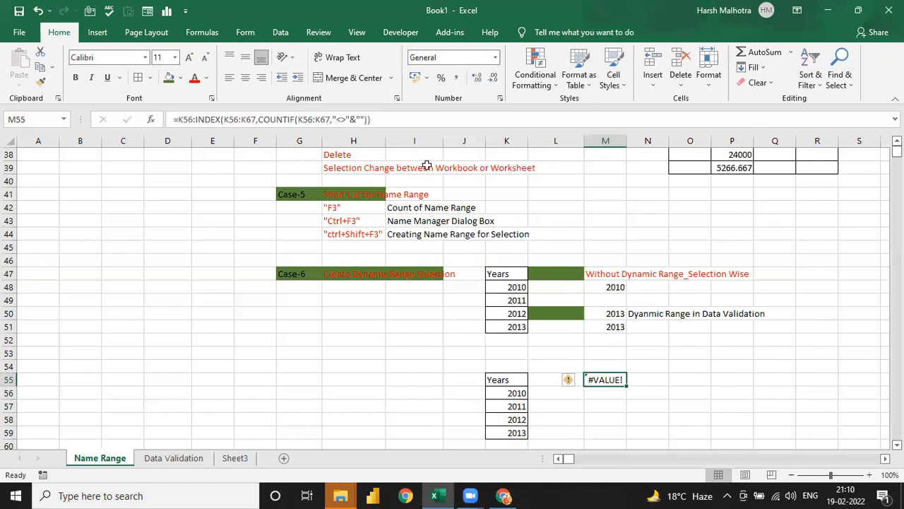
# Copy the range formula from M55 into M56.
pyautogui.hotkey('ctrl', 'c')
pyautogui.press('Down')
pyautogui.hotkey('ctrl', 'v')
pyautogui.press('Down')
pyautogui.press('Up')
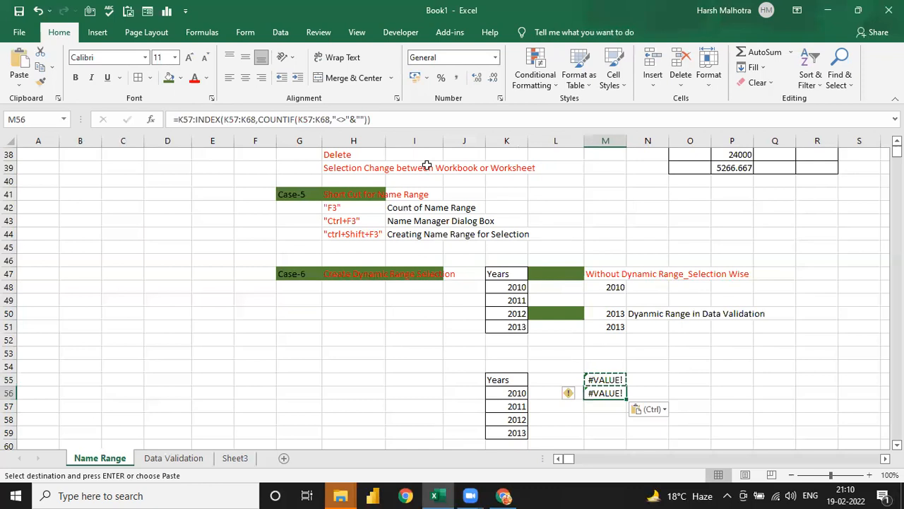
# Make the starting cell and the INDEX array in the M56 formula absolute, as $K$57 and $K$57:$K$68.
pyautogui.click(182, 119)
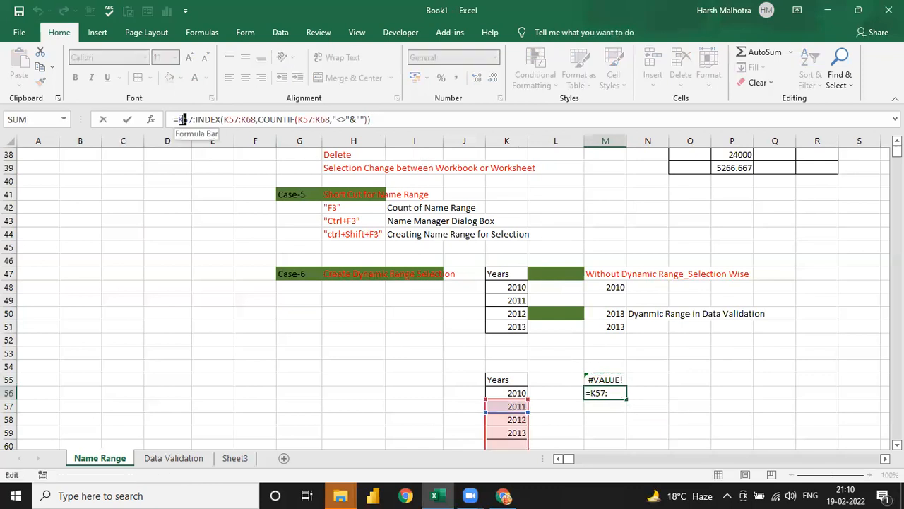
pyautogui.doubleClick(182, 120)
pyautogui.press('F4')
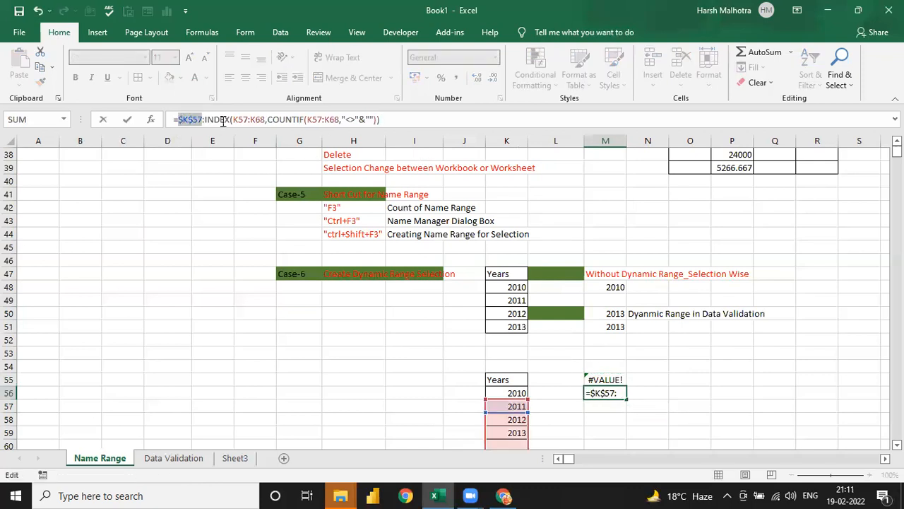
pyautogui.click(248, 120)
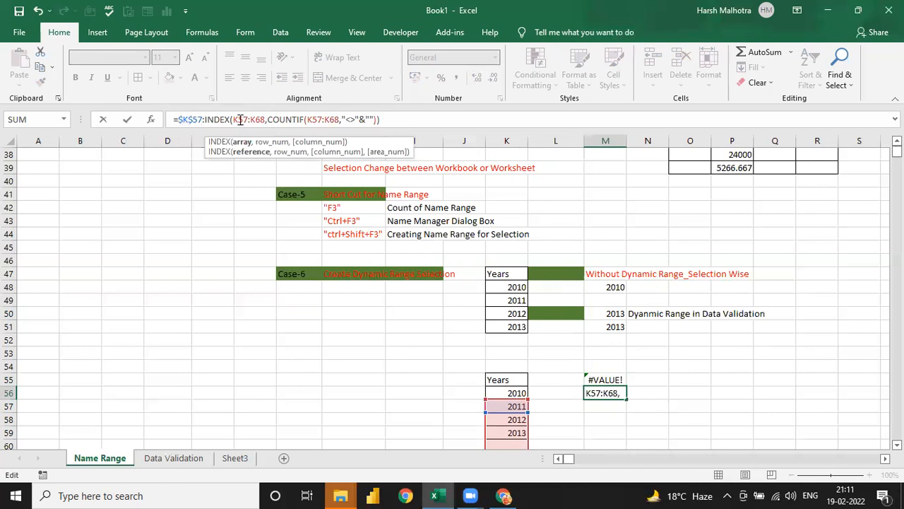
pyautogui.doubleClick(240, 119)
pyautogui.press('F4')
pyautogui.click(265, 119)
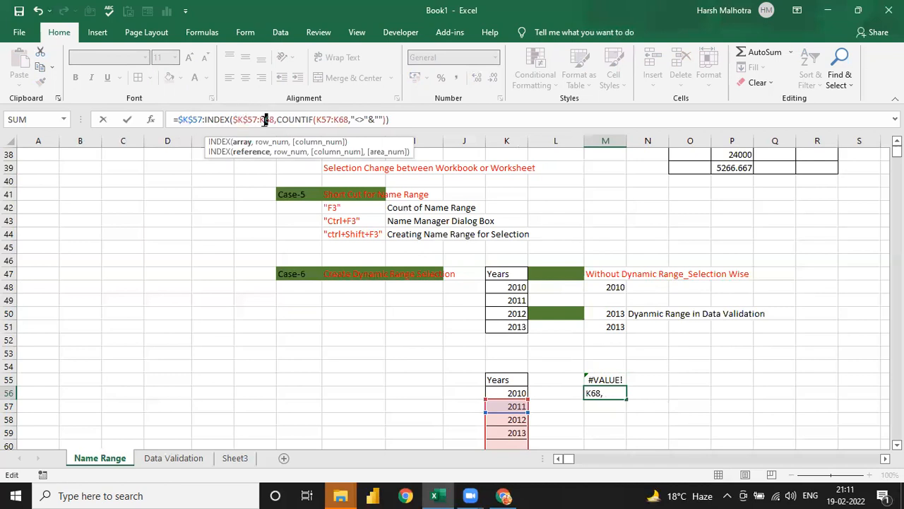
pyautogui.doubleClick(265, 120)
pyautogui.press('F4')
# Make the COUNTIF range in the M56 formula absolute as $K$57:$K$68 and commit the formula.
pyautogui.click(350, 119)
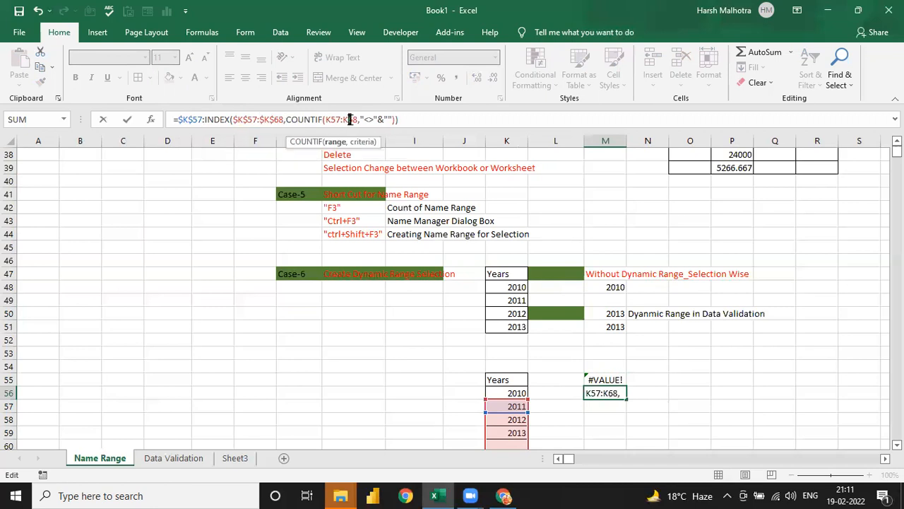
pyautogui.doubleClick(349, 119)
pyautogui.press('F4')
pyautogui.click(335, 120)
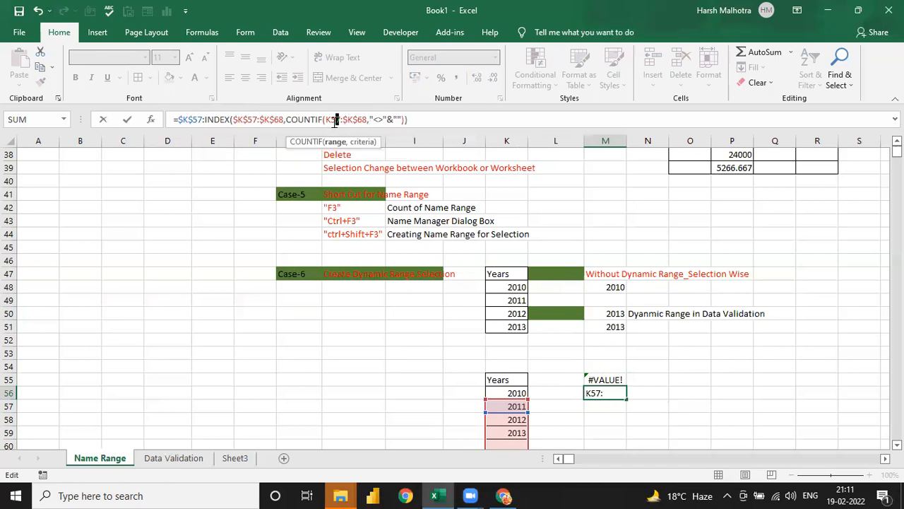
pyautogui.doubleClick(335, 119)
pyautogui.press('F4')
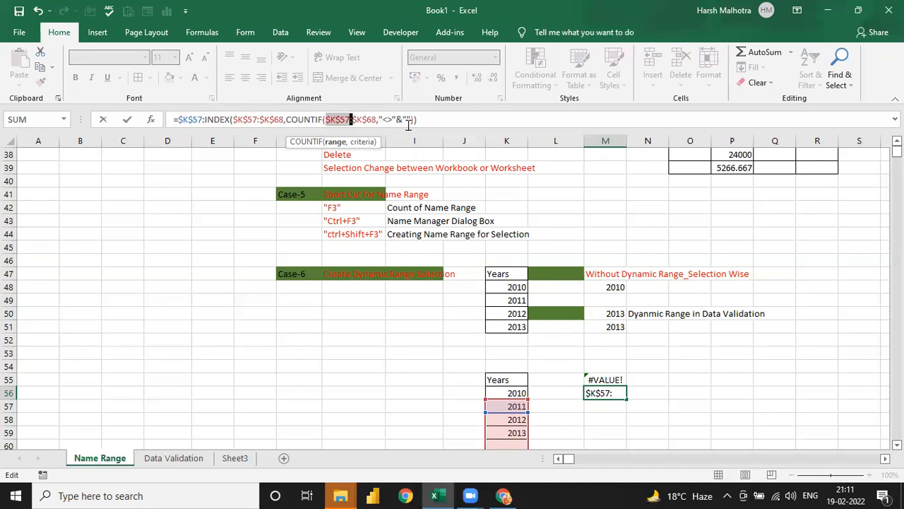
pyautogui.press('Return')
pyautogui.press('Up')
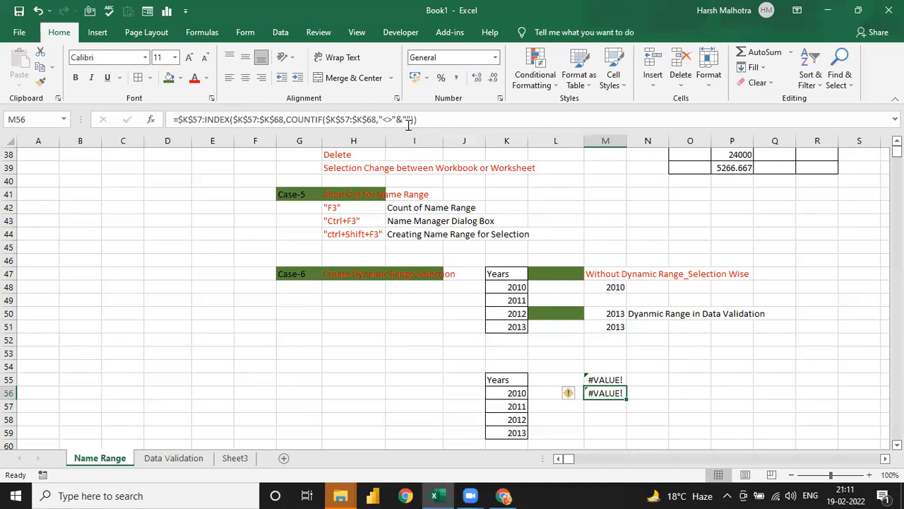
# Evaluate the entire M55 expression in place and keep the resulting array {2010;2011;2012;2013} as the cell's formula.
pyautogui.press('Up')
pyautogui.press('Down')
pyautogui.press('Up')
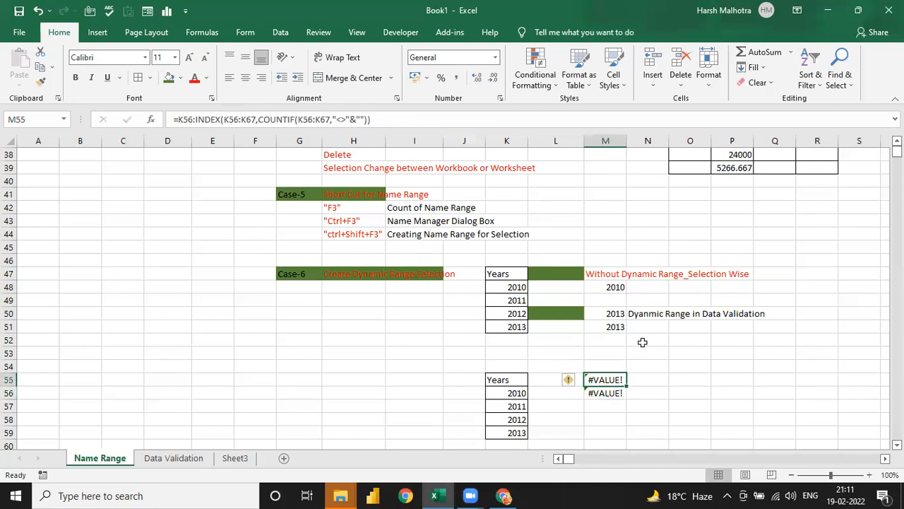
pyautogui.press('Down')
pyautogui.press('Up')
pyautogui.press('F2')
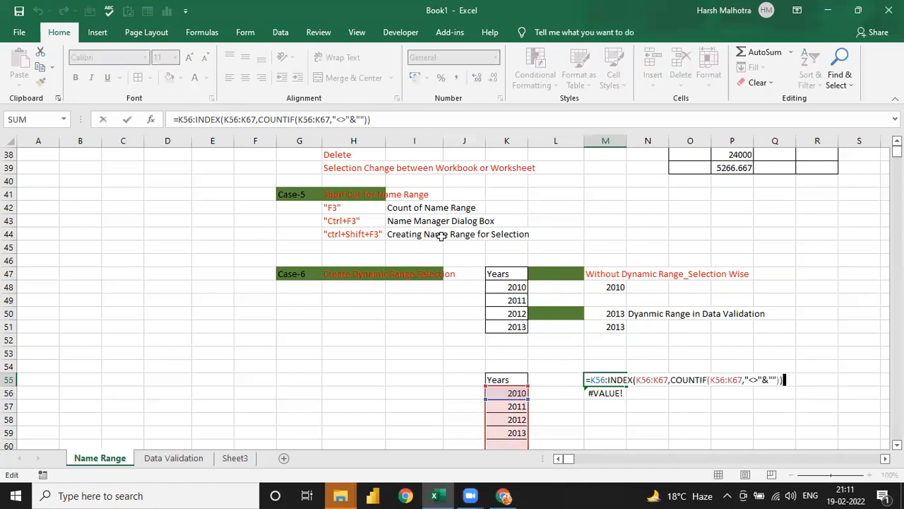
pyautogui.hotkey('shift', 'Left')
pyautogui.hotkey('shift', 'Left')
pyautogui.hotkey('shift', 'Left')
pyautogui.hotkey('shift', 'Left')
pyautogui.hotkey('shift', 'Left')
pyautogui.hotkey('shift', 'Left')
pyautogui.hotkey('shift', 'Left')
pyautogui.hotkey('shift', 'Left')
pyautogui.hotkey('shift', 'Left')
pyautogui.hotkey('shift', 'Left')
pyautogui.hotkey('shift', 'Left')
pyautogui.hotkey('shift', 'Left')
pyautogui.hotkey('shift', 'Left')
pyautogui.hotkey('shift', 'Left')
pyautogui.hotkey('shift', 'Left')
pyautogui.hotkey('shift', 'Left')
pyautogui.hotkey('shift', 'Left')
pyautogui.hotkey('shift', 'Left')
pyautogui.hotkey('shift', 'Left')
pyautogui.hotkey('shift', 'Left')
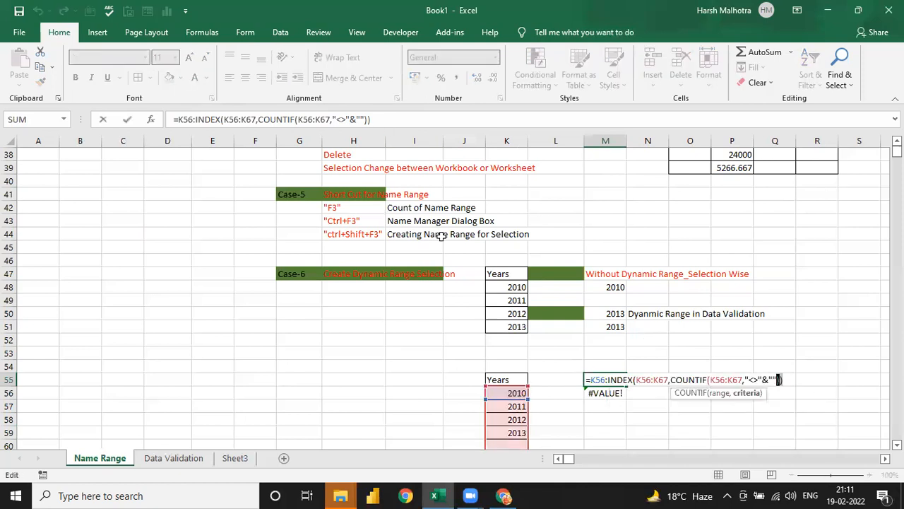
pyautogui.hotkey('shift', 'Left')
pyautogui.hotkey('shift', 'Left')
pyautogui.hotkey('shift', 'Left')
pyautogui.hotkey('shift', 'Left')
pyautogui.hotkey('shift', 'Left')
pyautogui.hotkey('shift', 'Left')
pyautogui.hotkey('shift', 'Left')
pyautogui.hotkey('shift', 'Left')
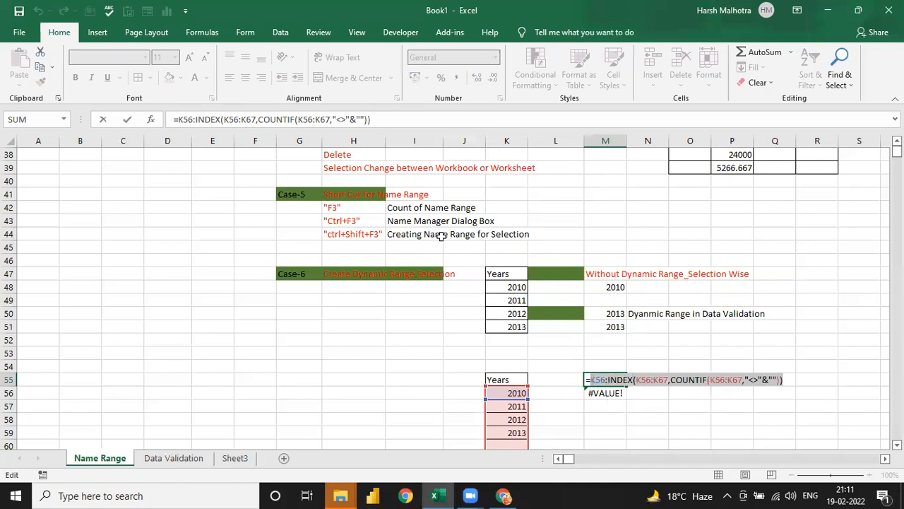
pyautogui.press('F9')
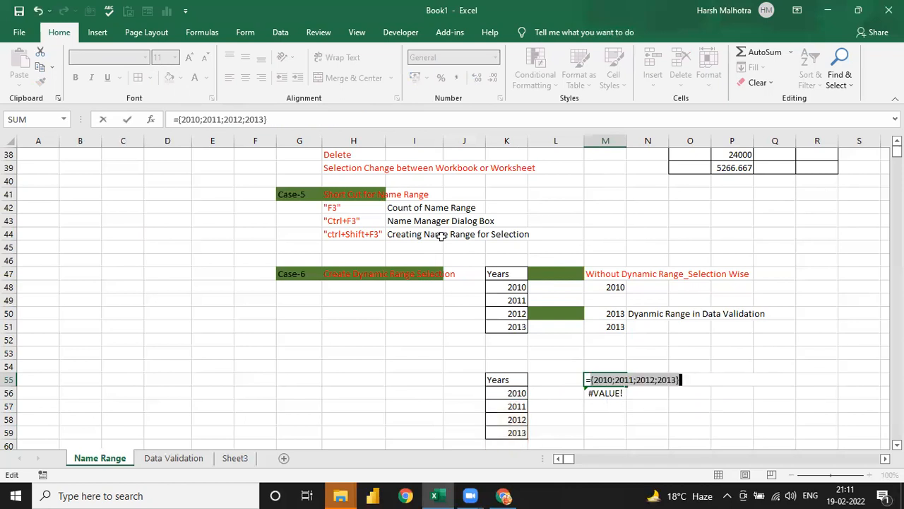
pyautogui.press('Return')
pyautogui.click(622, 380)
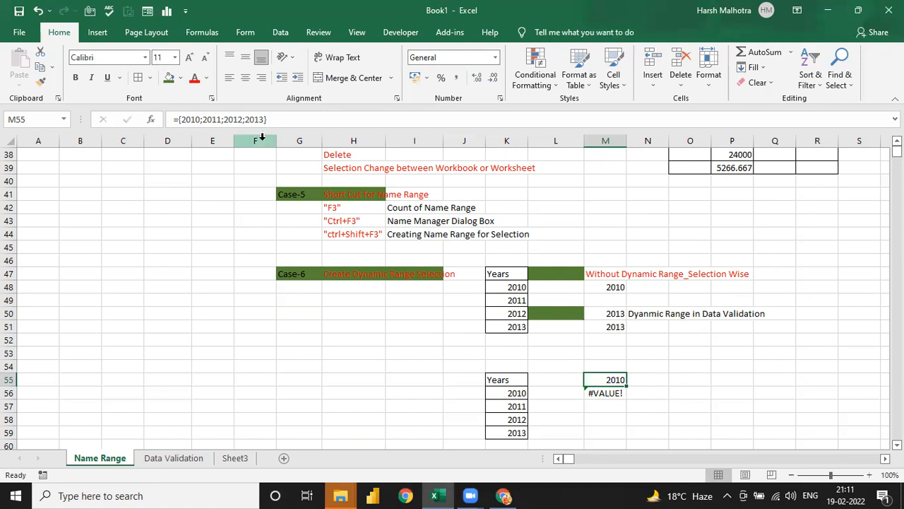
# Copy the full text of the absolute INDEX and COUNTIF formula in M56.
pyautogui.press('Down')
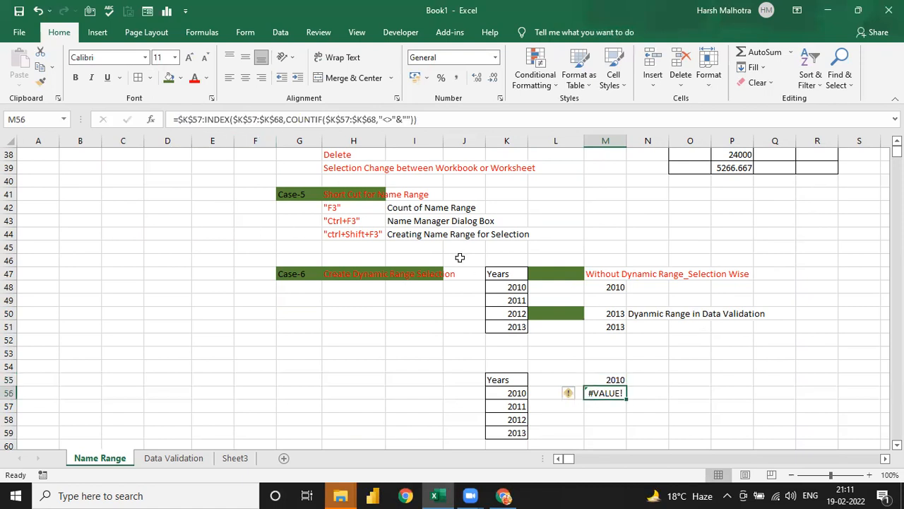
pyautogui.moveTo(434, 122); pyautogui.dragTo(167, 120)
pyautogui.hotkey('ctrl', 'c')
pyautogui.press('Return')
pyautogui.press('Up')
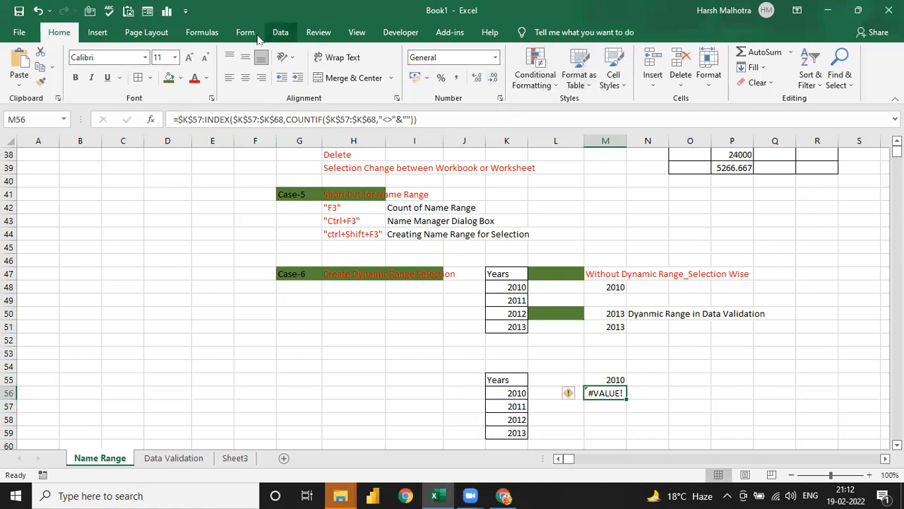
# Start defining a new workbook-scoped name called Dynamic_Years.
pyautogui.click(200, 33)
pyautogui.click(466, 53)
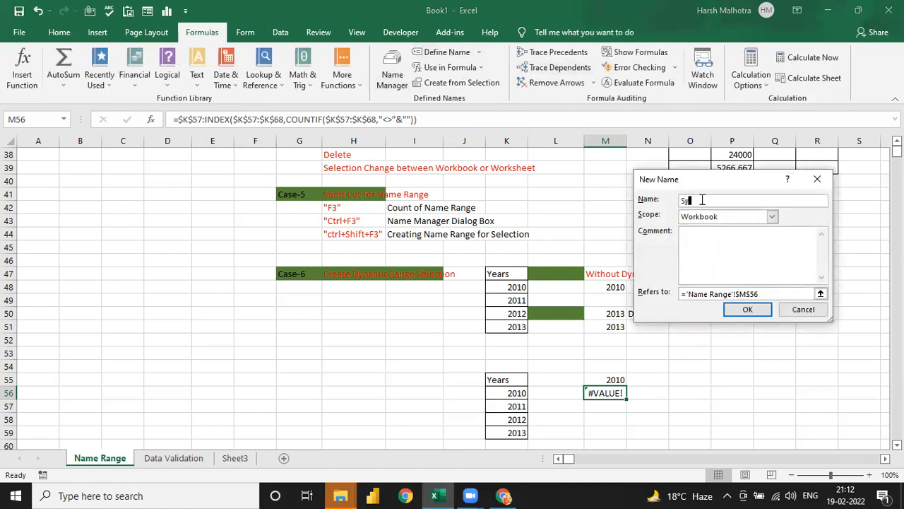
pyautogui.write('Dynam')
pyautogui.write('ic_Range')
pyautogui.press('BackSpace')
pyautogui.press('BackSpace')
pyautogui.press('BackSpace')
pyautogui.write('ears')
# Replace the Dynamic_Years reference with the copied INDEX and COUNTIF formula and create the name.
pyautogui.click(769, 293)
pyautogui.press('BackSpace')
pyautogui.press('BackSpace')
pyautogui.press('BackSpace')
pyautogui.press('BackSpace')
pyautogui.press('BackSpace')
pyautogui.press('BackSpace')
pyautogui.press('BackSpace')
pyautogui.press('BackSpace')
pyautogui.press('BackSpace')
pyautogui.press('BackSpace')
pyautogui.press('BackSpace')
pyautogui.press('BackSpace')
pyautogui.press('BackSpace')
pyautogui.press('BackSpace')
pyautogui.press('BackSpace')
pyautogui.press('BackSpace')
pyautogui.press('BackSpace')
pyautogui.press('BackSpace')
pyautogui.press('BackSpace')
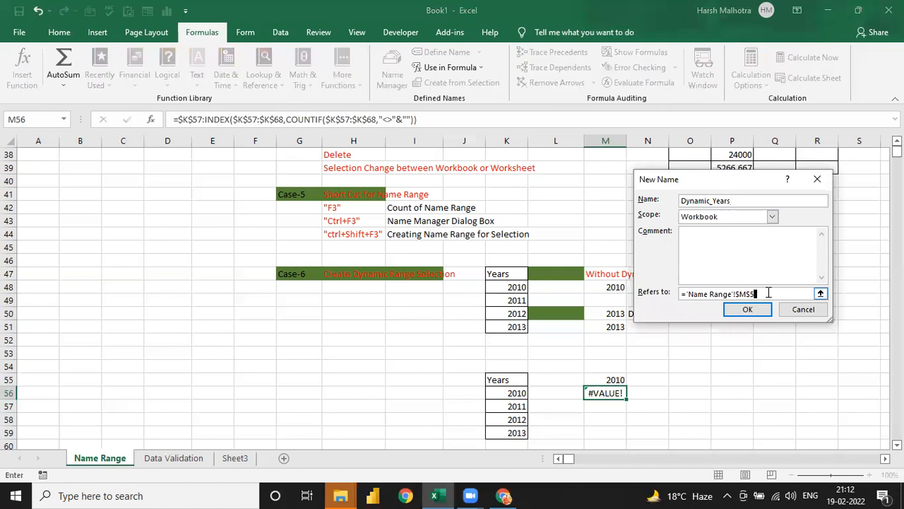
pyautogui.hotkey('ctrl', 'v')
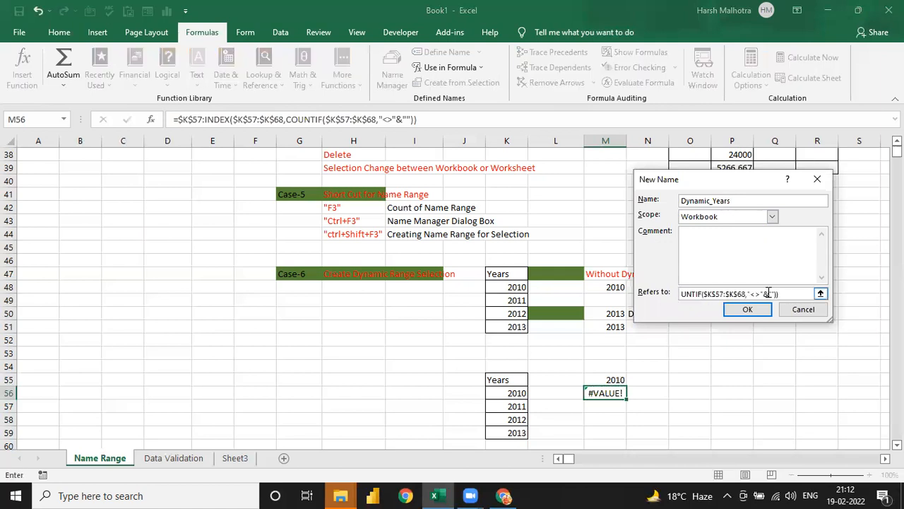
pyautogui.click(750, 311)
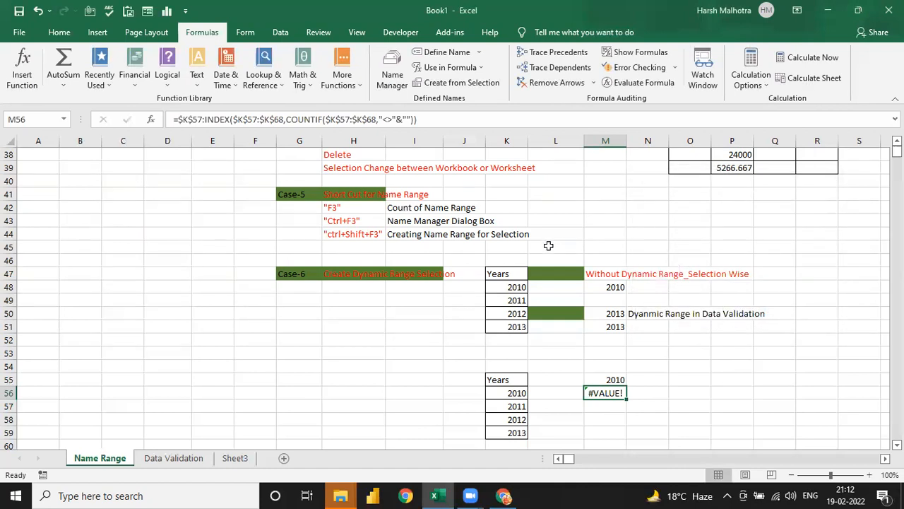
# Enter =MAX(Dynamic_Years) in M57.
pyautogui.press('Down')
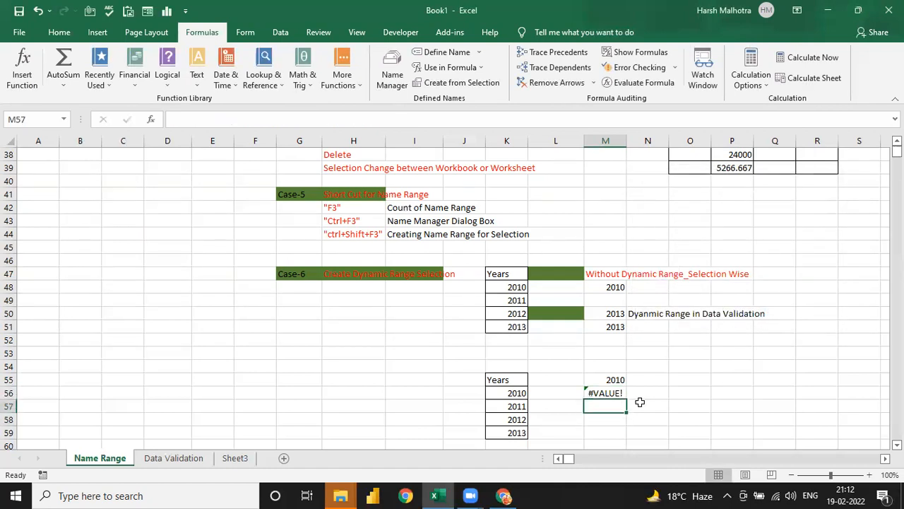
pyautogui.write('max')
pyautogui.press('BackSpace')
pyautogui.press('BackSpace')
pyautogui.press('BackSpace')
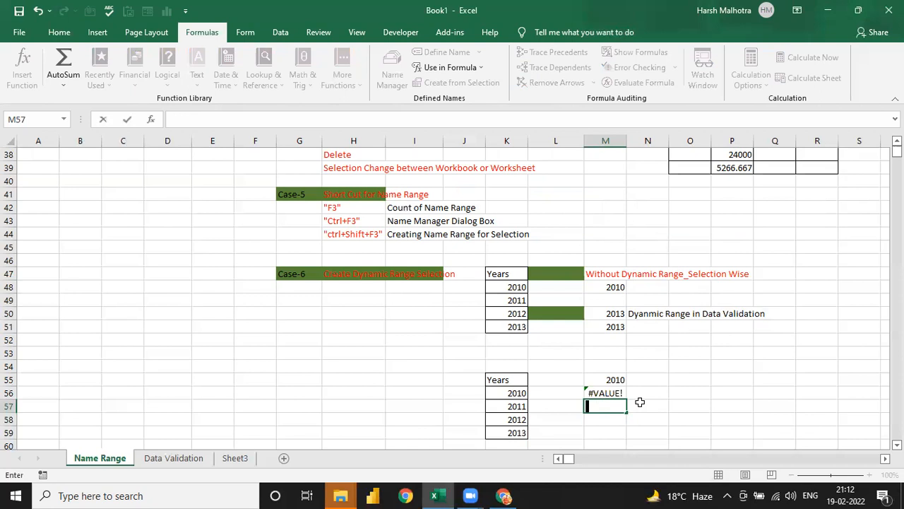
pyautogui.write('=max')
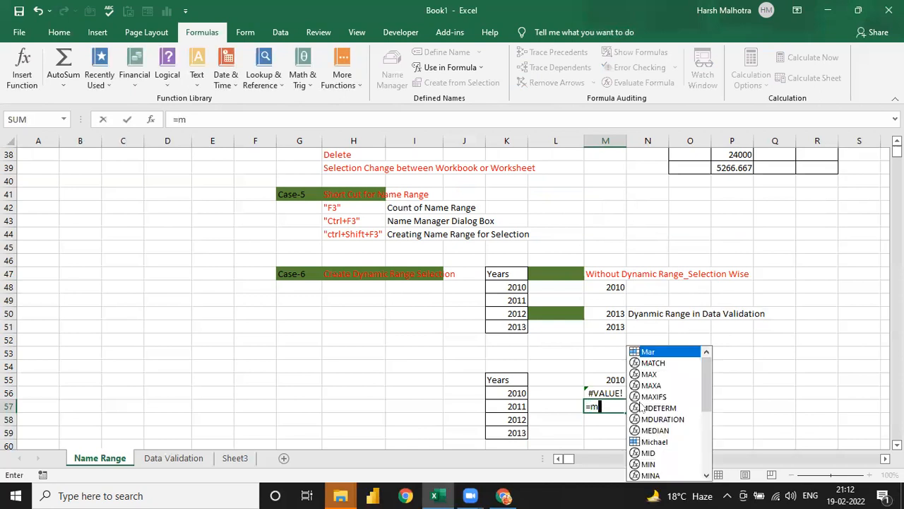
pyautogui.press('Tab')
pyautogui.write('dy')
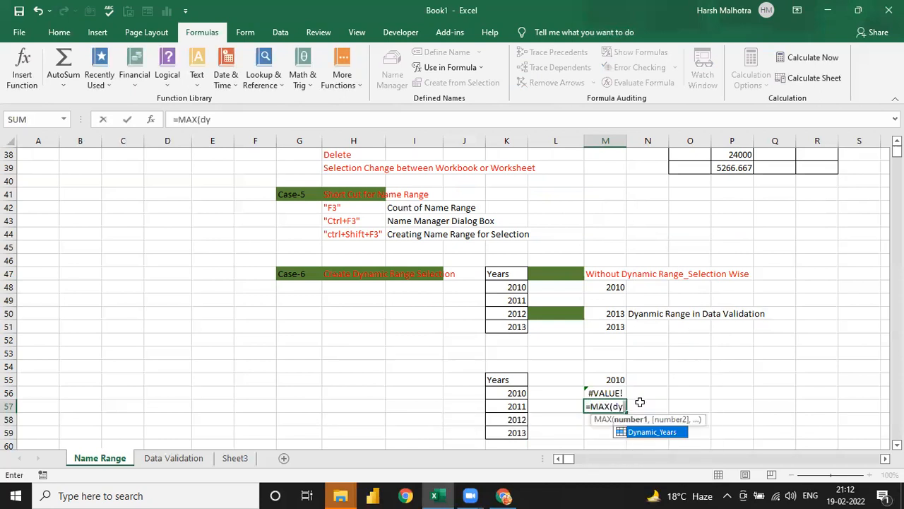
pyautogui.press('Tab')
pyautogui.write(')')
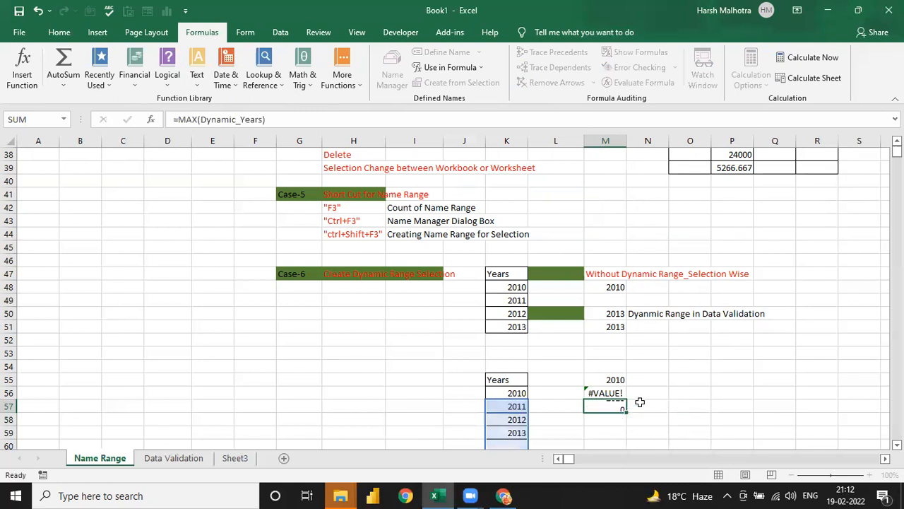
pyautogui.hotkey('ctrl', 'Return')
# Extend the lower Years list by entering 2014, 2015, 2016 and 2017 in K60:K63.
pyautogui.press('Left')
pyautogui.press('Left')
pyautogui.press('Down')
pyautogui.press('Down')
pyautogui.press('Down')
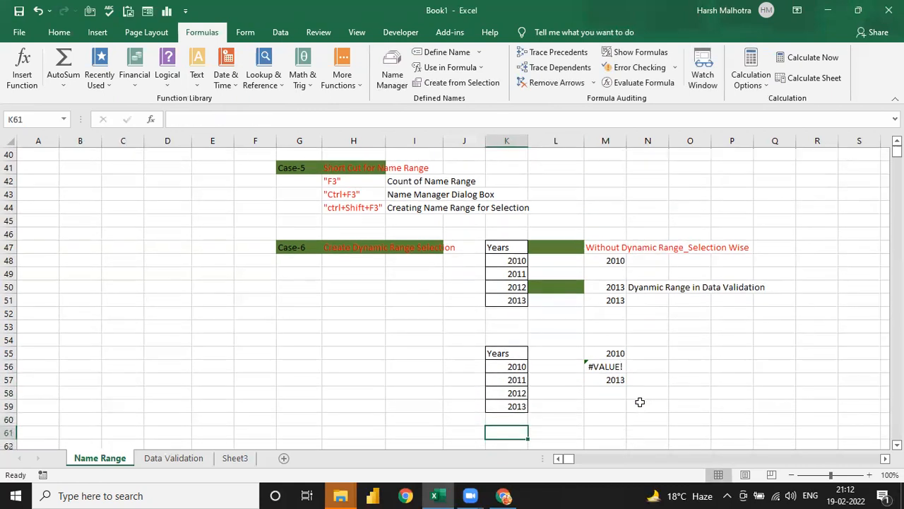
pyautogui.write('2014')
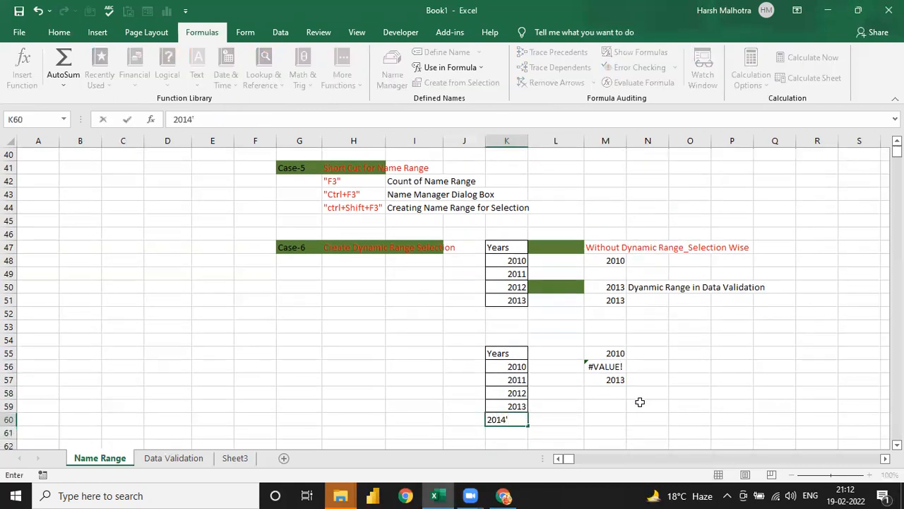
pyautogui.press('Return')
pyautogui.write('2015')
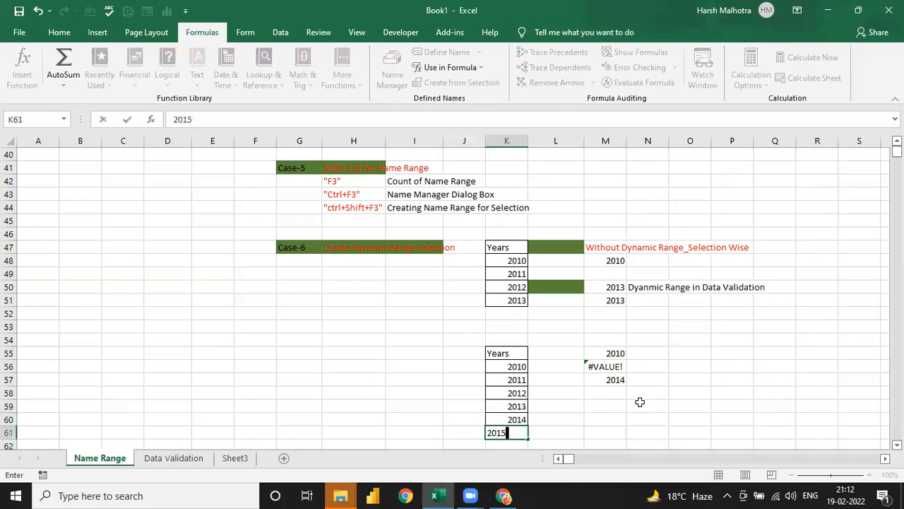
pyautogui.press('Return')
pyautogui.write('2016')
pyautogui.press('Return')
pyautogui.write('2017')
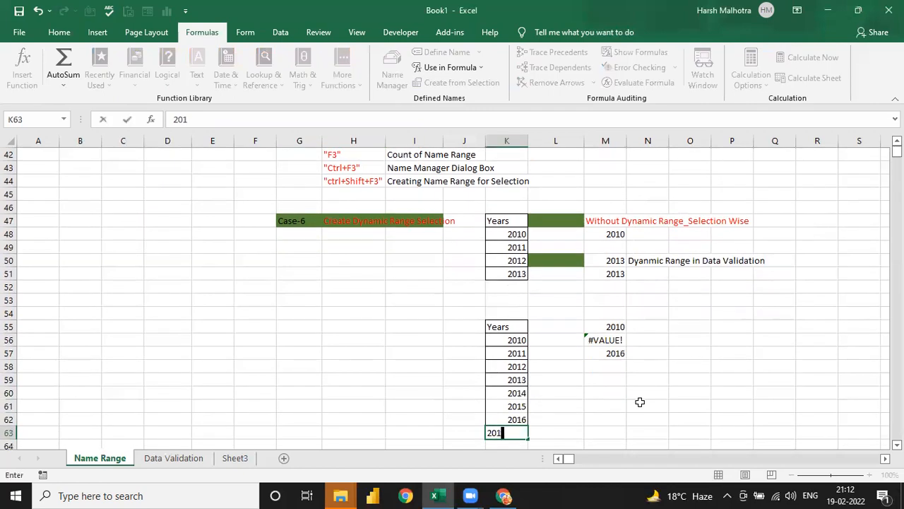
pyautogui.press('Return')
# Enter the bold label "Offset Function" in M46, above the Without Dynamic Range_Selection Wise heading.
pyautogui.press('Up')
pyautogui.press('Up')
pyautogui.press('Up')
pyautogui.press('Up')
pyautogui.press('Right')
pyautogui.press('Up')
pyautogui.press('Up')
pyautogui.press('Up')
pyautogui.press('Right')
pyautogui.press('Up')
pyautogui.press('Up')
pyautogui.press('Right')
pyautogui.press('Left')
pyautogui.press('Up')
pyautogui.press('Up')
pyautogui.press('Up')
pyautogui.press('Up')
pyautogui.press('Up')
pyautogui.press('Up')
pyautogui.press('Up')
pyautogui.press('Up')
pyautogui.press('Up')
pyautogui.press('Up')
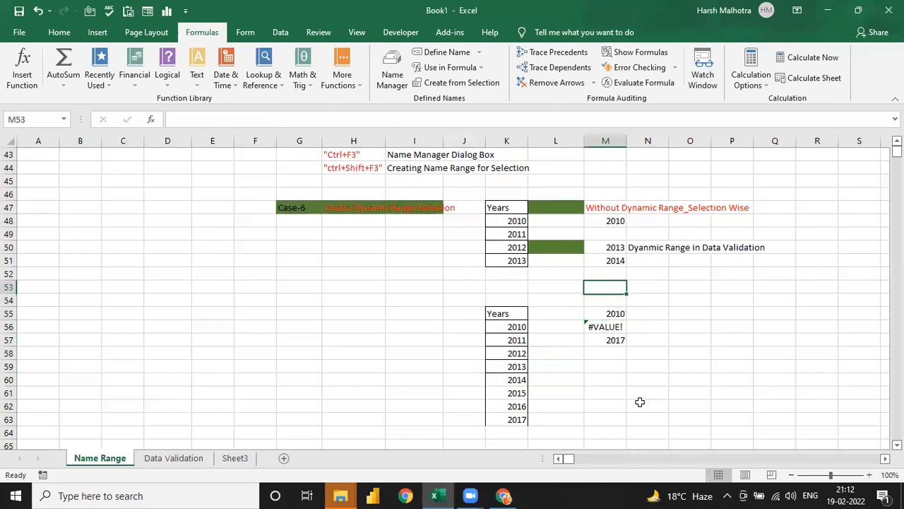
pyautogui.press('Down')
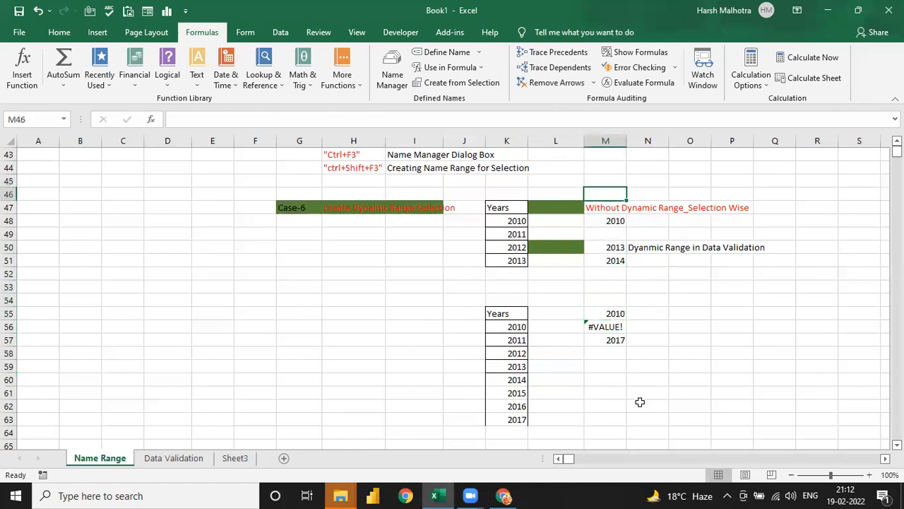
pyautogui.write('Offet')
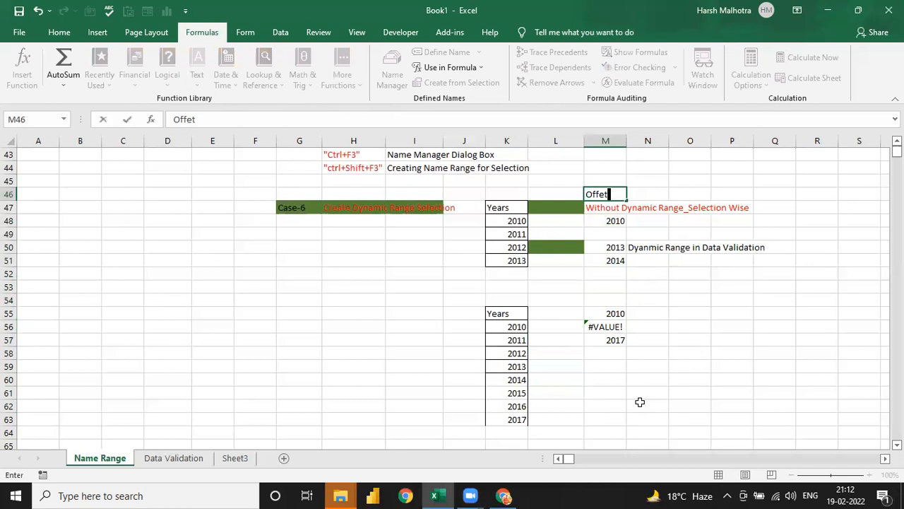
pyautogui.press('BackSpace')
pyautogui.press('BackSpace')
pyautogui.write('set Function')
pyautogui.press('Return')
pyautogui.press('Up')
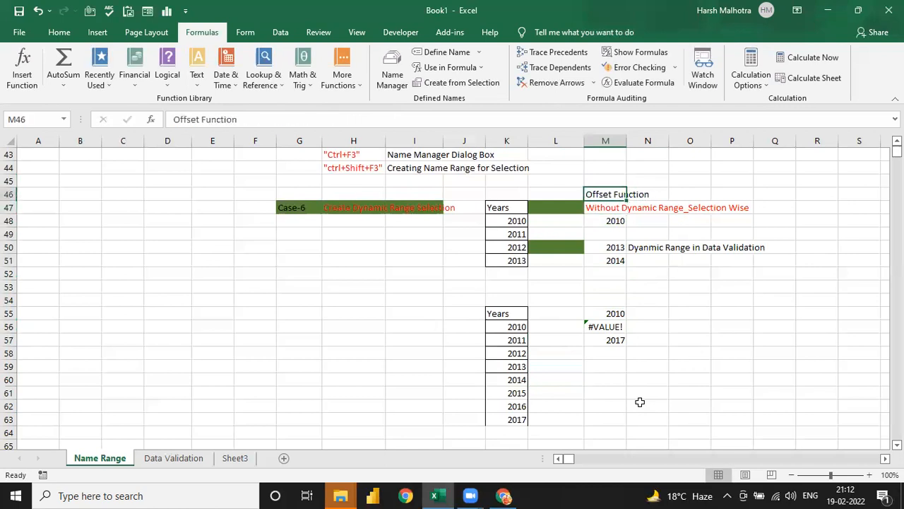
pyautogui.hotkey('ctrl', 'b')
# Enter the bold label "Index Function" in M54, above the results of the second Years list.
pyautogui.press('Down')
pyautogui.press('Down')
pyautogui.press('Down')
pyautogui.press('Down')
pyautogui.press('Down')
pyautogui.press('Down')
pyautogui.press('Down')
pyautogui.press('Down')
pyautogui.write('Ind')
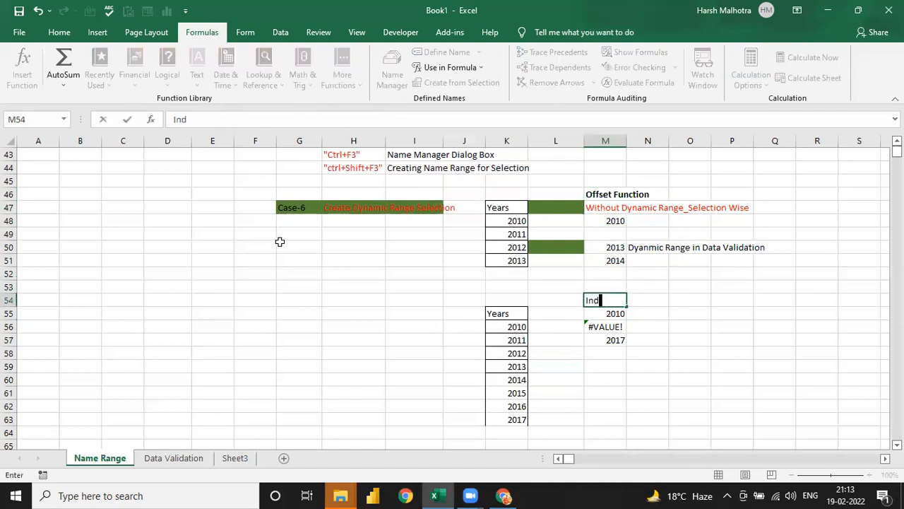
pyautogui.write('ex Function')
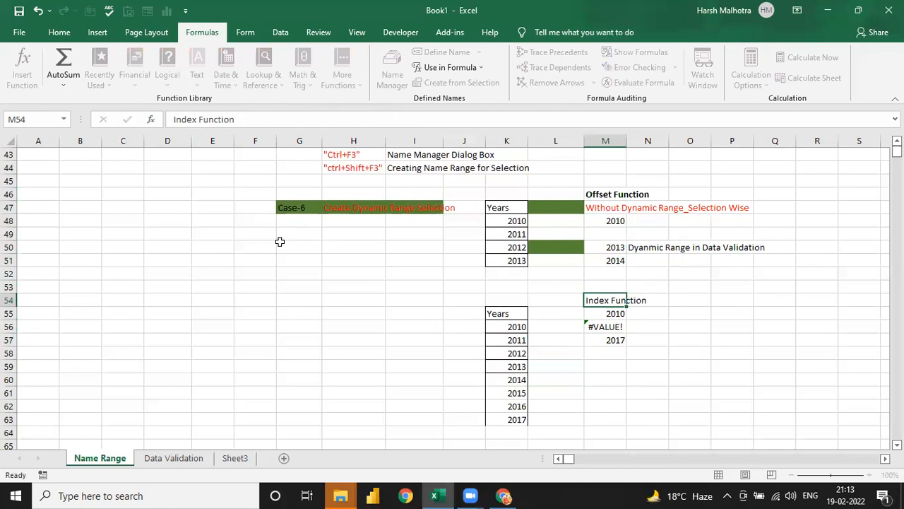
pyautogui.press('Return')
pyautogui.press('Up')
pyautogui.hotkey('ctrl', 'b')
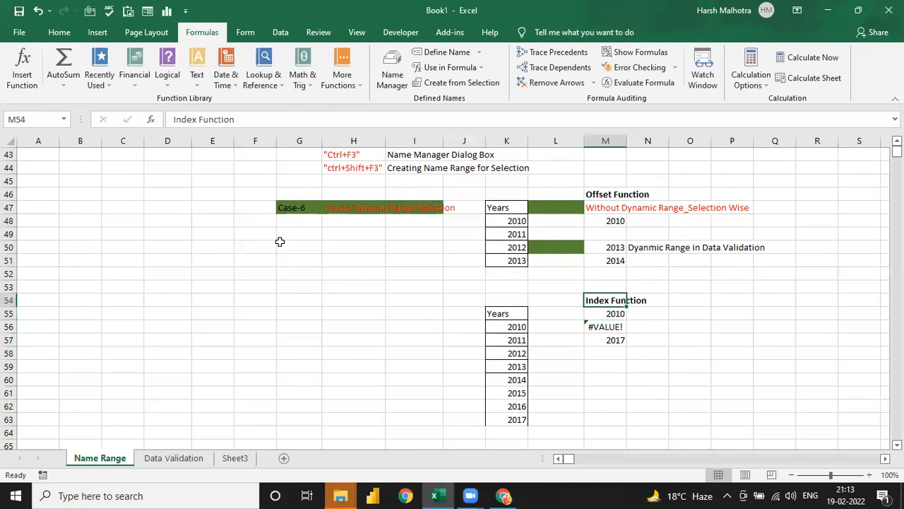
# Apply all borders to the extended Years list in K55:K63.
pyautogui.press('Down')
pyautogui.press('Down')
pyautogui.press('Left')
pyautogui.press('Left')
pyautogui.press('Down')
pyautogui.press('Up')
pyautogui.press('Up')
pyautogui.hotkey('ctrl', 'shift', 'Down')
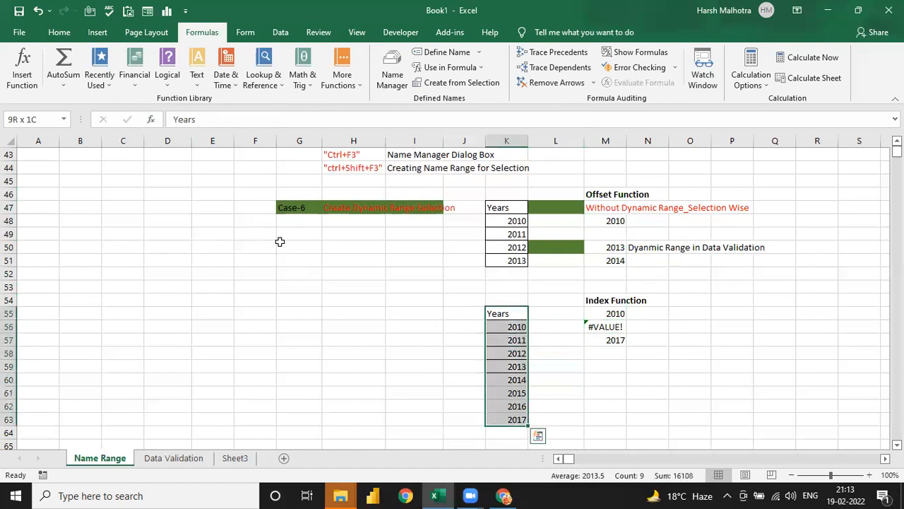
pyautogui.click(64, 33)
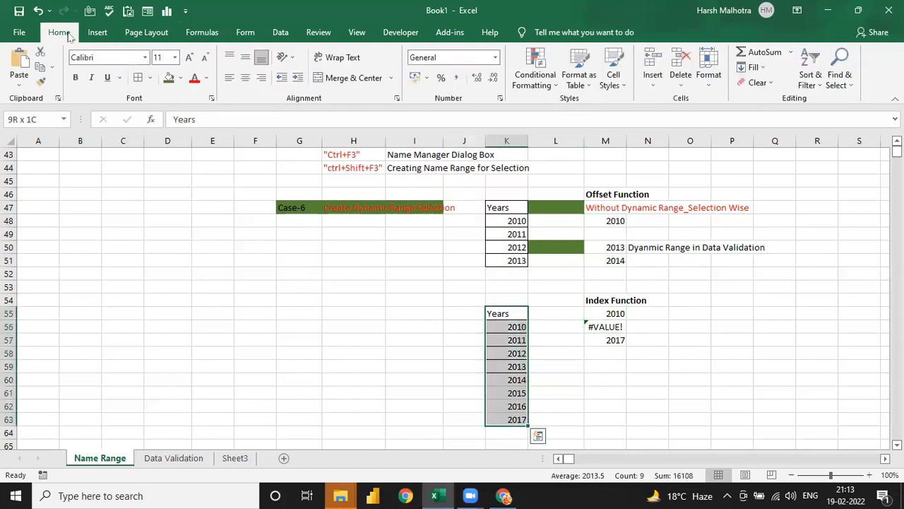
pyautogui.click(138, 77)
# Set the font color of the four numbered topics in A4:A7 to red.
pyautogui.press('Left')
pyautogui.press('Left')
pyautogui.hotkey('ctrl', 'Up')
pyautogui.press('Left')
pyautogui.press('Left')
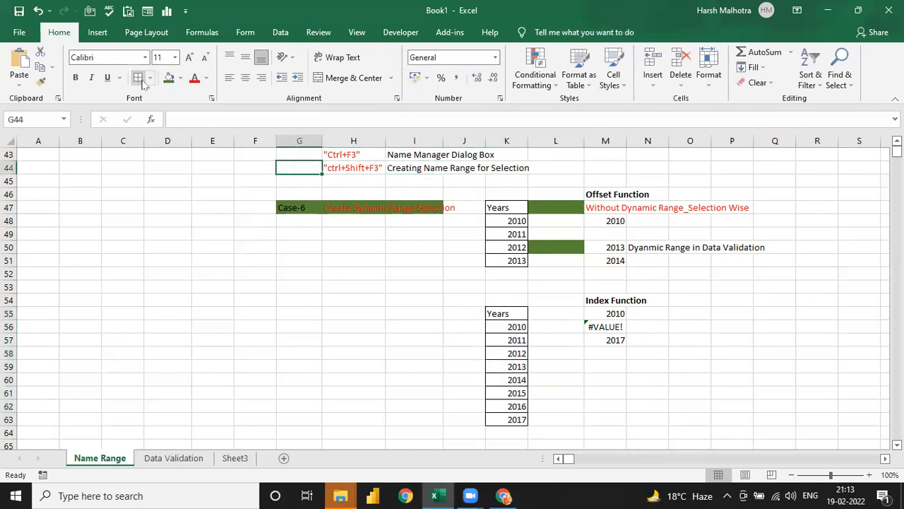
pyautogui.hotkey('ctrl', 'Up')
pyautogui.hotkey('ctrl', 'Up')
pyautogui.hotkey('ctrl', 'Up')
pyautogui.hotkey('ctrl', 'Up')
pyautogui.hotkey('ctrl', 'Up')
pyautogui.hotkey('ctrl', 'Up')
pyautogui.hotkey('ctrl', 'Up')
pyautogui.hotkey('ctrl', 'Up')
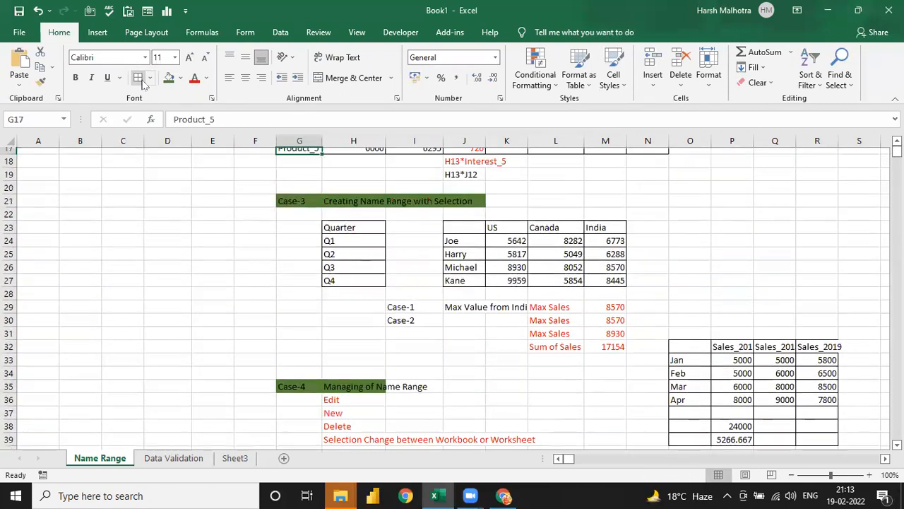
pyautogui.press('Down')
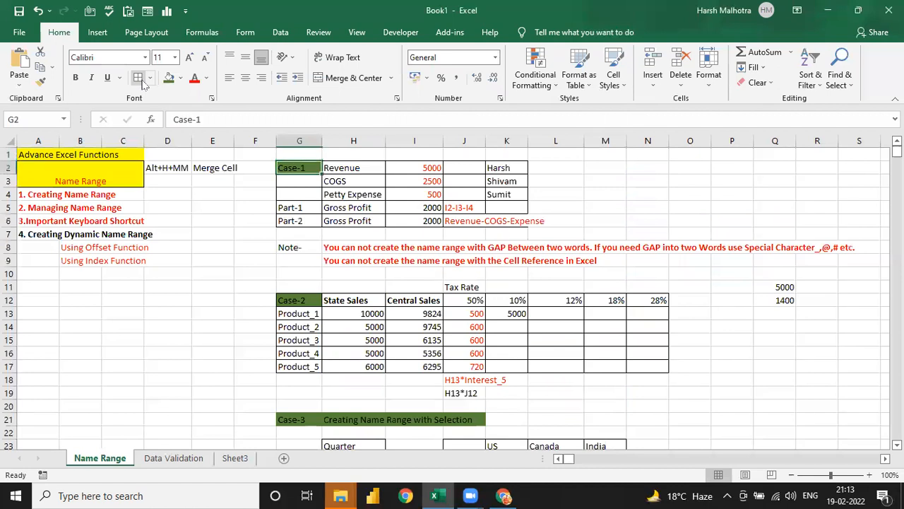
pyautogui.press('Right')
pyautogui.press('Down')
pyautogui.press('Left')
pyautogui.hotkey('ctrl', 'Left')
pyautogui.press('Down')
pyautogui.press('Right')
pyautogui.press('Left')
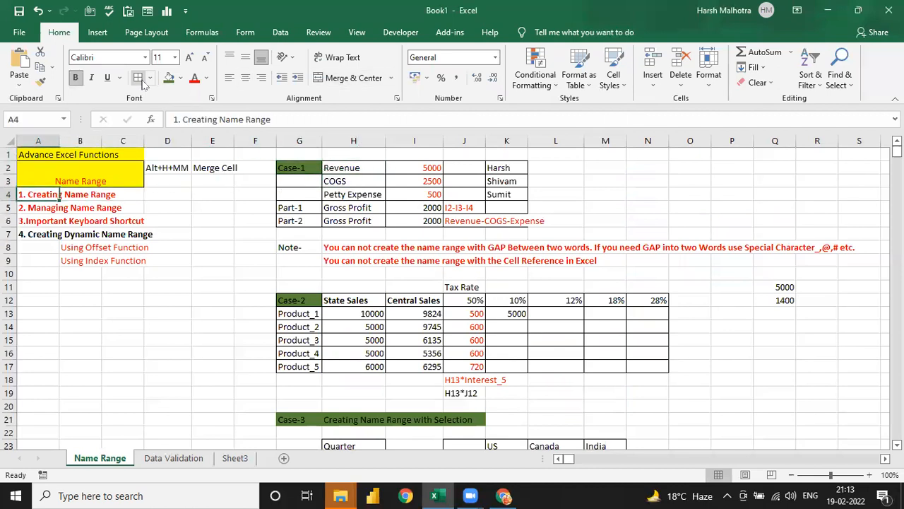
pyautogui.hotkey('shift', 'Down')
pyautogui.hotkey('shift', 'Down')
pyautogui.hotkey('shift', 'Down')
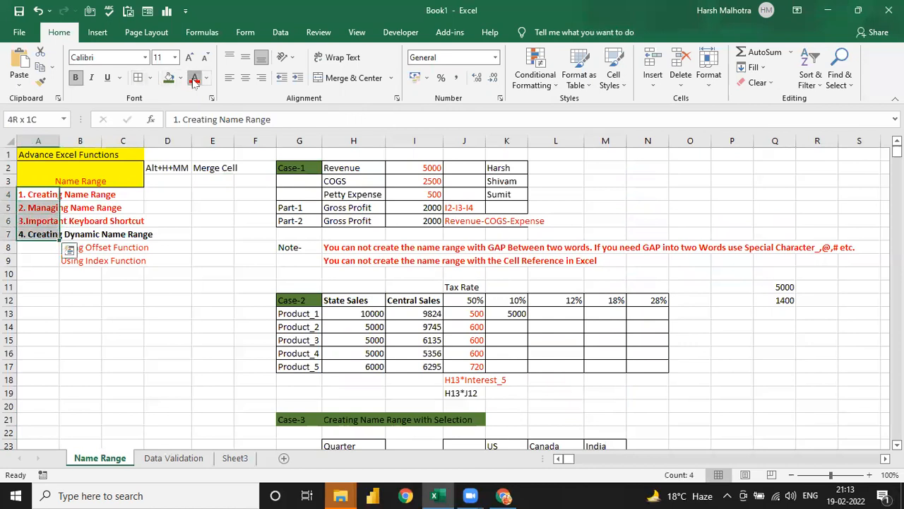
pyautogui.press('Down')
pyautogui.press('Up')
pyautogui.hotkey('shift', 'Down')
pyautogui.hotkey('shift', 'Down')
pyautogui.hotkey('shift', 'Down')
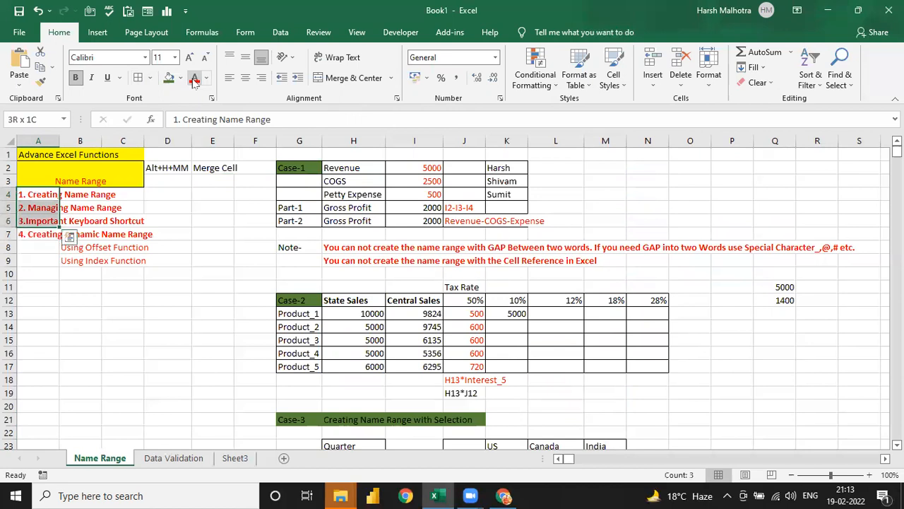
# Make the merged Name Range title in A2 bold and change it to a serif font.
pyautogui.press('Up')
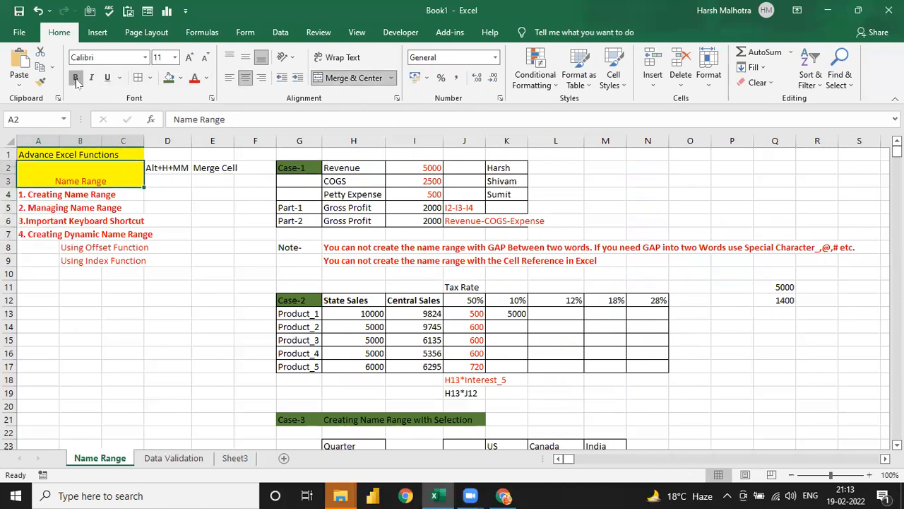
pyautogui.click(102, 58)
pyautogui.write('Ti')
pyautogui.press('Return')
# Fill the topic outline block A1:E9 with the lightest orange theme color.
pyautogui.hotkey('shift', 'Up')
pyautogui.hotkey('shift', 'Right')
pyautogui.hotkey('shift', 'Right')
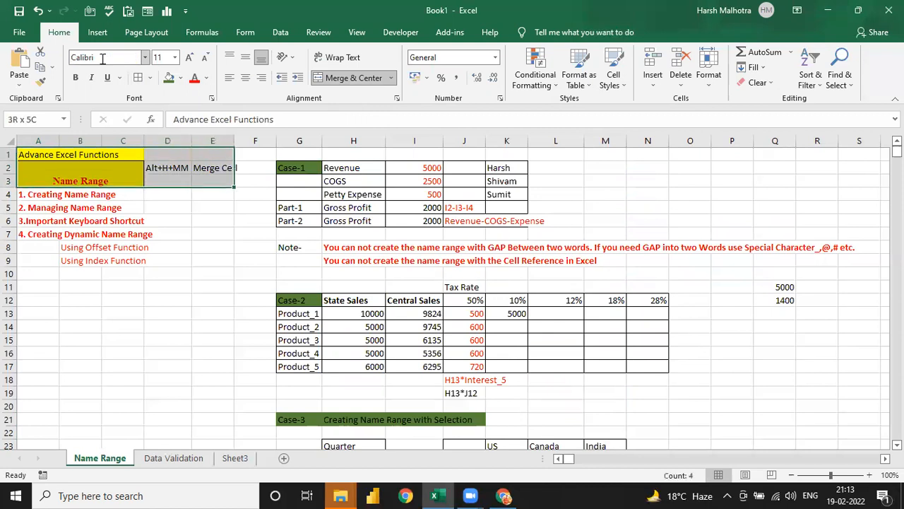
pyautogui.hotkey('shift', 'Down')
pyautogui.hotkey('shift', 'Down')
pyautogui.hotkey('shift', 'Down')
pyautogui.hotkey('shift', 'Down')
pyautogui.hotkey('shift', 'Down')
pyautogui.hotkey('shift', 'Down')
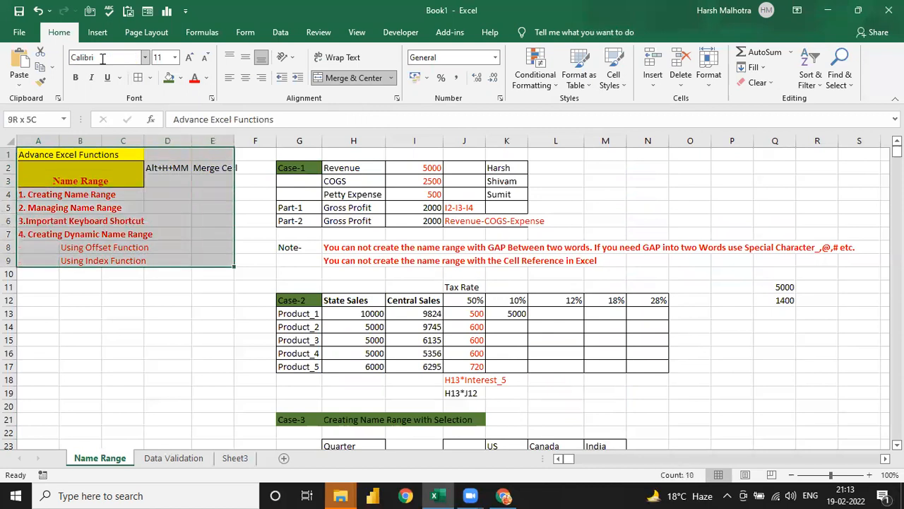
pyautogui.click(181, 78)
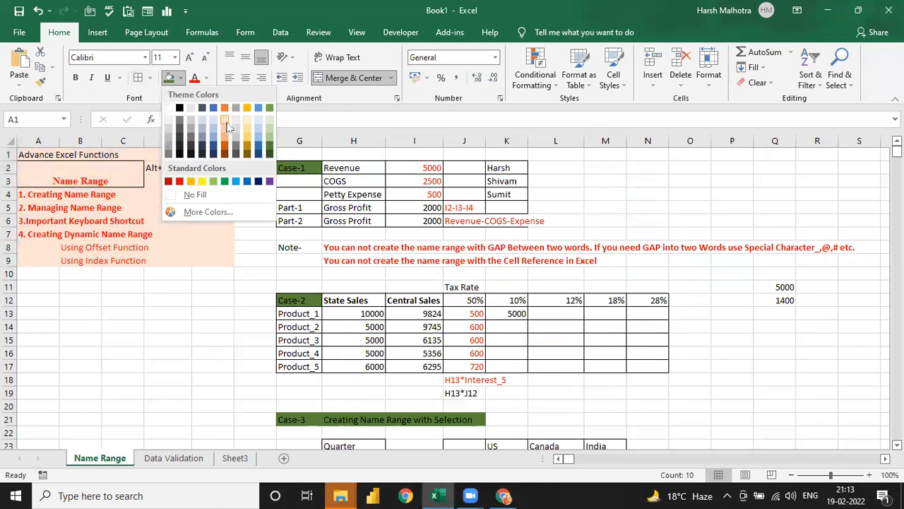
pyautogui.click(225, 122)
# Fill the case examples block F1:T64 on the Name Range sheet with the lightest gray theme color.
pyautogui.press('Right')
pyautogui.press('Right')
pyautogui.press('Right')
pyautogui.press('Right')
pyautogui.press('Right')
pyautogui.hotkey('shift', 'Down')
pyautogui.hotkey('shift', 'Down')
pyautogui.hotkey('shift', 'Down')
pyautogui.hotkey('shift', 'Down')
pyautogui.hotkey('shift', 'Down')
pyautogui.hotkey('shift', 'Down')
pyautogui.hotkey('shift', 'Down')
pyautogui.hotkey('shift', 'Down')
pyautogui.hotkey('shift', 'Down')
pyautogui.hotkey('shift', 'Down')
pyautogui.hotkey('shift', 'Down')
pyautogui.hotkey('shift', 'Down')
pyautogui.hotkey('shift', 'Down')
pyautogui.hotkey('shift', 'Down')
pyautogui.hotkey('shift', 'Down')
pyautogui.hotkey('shift', 'Down')
pyautogui.hotkey('shift', 'Down')
pyautogui.hotkey('shift', 'Down')
pyautogui.hotkey('shift', 'Down')
pyautogui.hotkey('shift', 'Down')
pyautogui.hotkey('shift', 'Down')
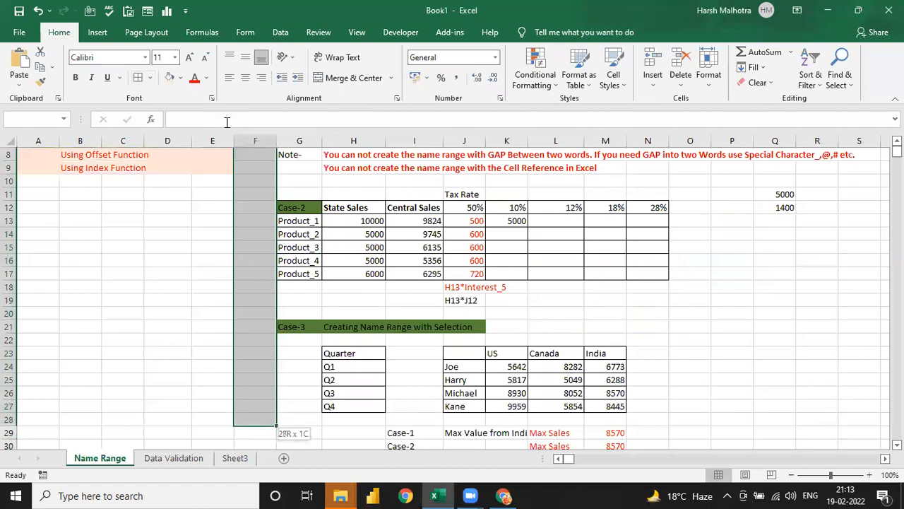
pyautogui.hotkey('shift', 'Down')
pyautogui.hotkey('shift', 'Down')
pyautogui.hotkey('shift', 'Down')
pyautogui.hotkey('shift', 'Down')
pyautogui.hotkey('shift', 'Down')
pyautogui.hotkey('shift', 'Down')
pyautogui.hotkey('shift', 'Down')
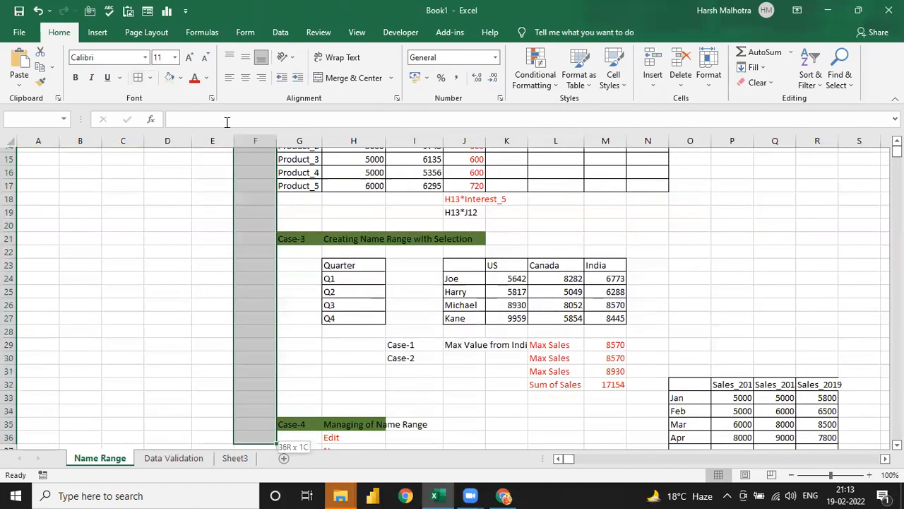
pyautogui.hotkey('shift', 'Up')
pyautogui.hotkey('shift', 'Up')
pyautogui.hotkey('shift', 'Up')
pyautogui.hotkey('shift', 'Up')
pyautogui.hotkey('shift', 'Up')
pyautogui.hotkey('shift', 'Up')
pyautogui.hotkey('shift', 'Up')
pyautogui.hotkey('shift', 'Up')
pyautogui.hotkey('shift', 'Up')
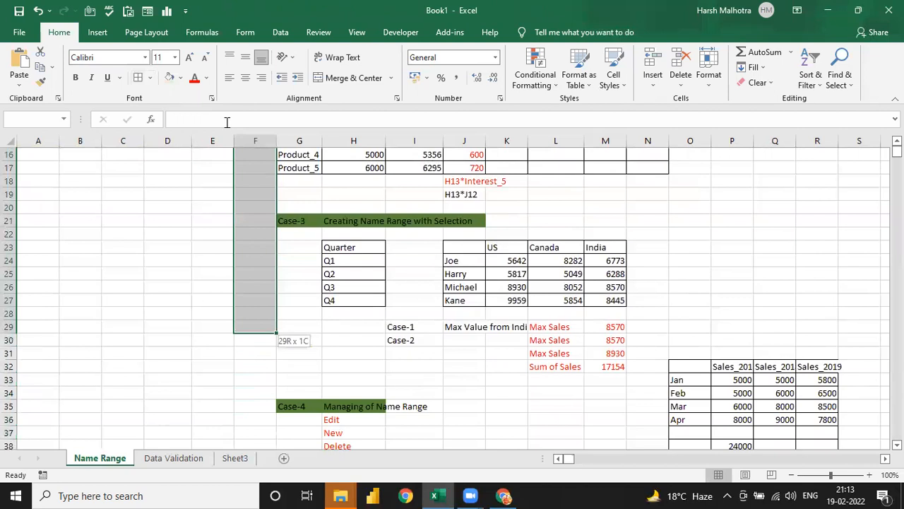
pyautogui.hotkey('shift', 'Down')
pyautogui.hotkey('shift', 'Down')
pyautogui.hotkey('shift', 'Down')
pyautogui.hotkey('shift', 'Down')
pyautogui.hotkey('shift', 'Down')
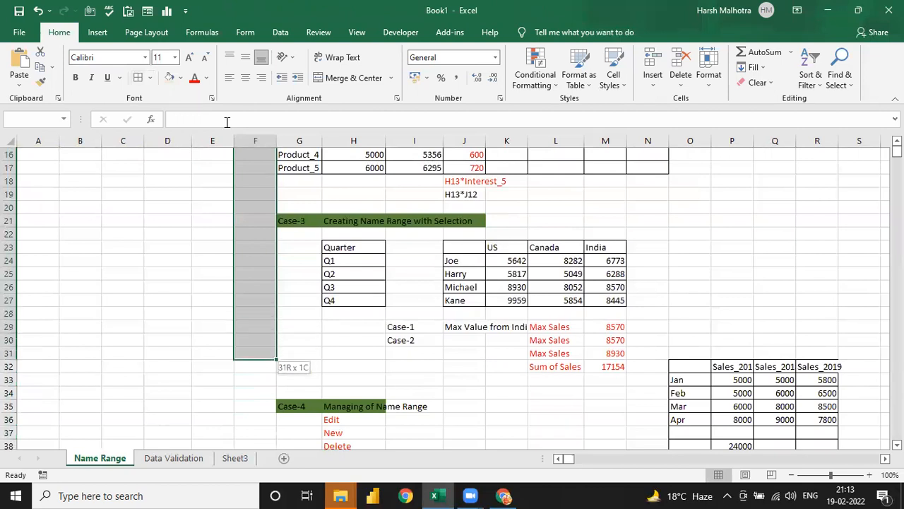
pyautogui.hotkey('shift', 'Right')
pyautogui.hotkey('shift', 'Right')
pyautogui.hotkey('shift', 'Right')
pyautogui.hotkey('shift', 'Right')
pyautogui.hotkey('shift', 'Right')
pyautogui.hotkey('shift', 'Right')
pyautogui.hotkey('shift', 'Right')
pyautogui.hotkey('shift', 'Right')
pyautogui.hotkey('shift', 'Right')
pyautogui.hotkey('shift', 'Right')
pyautogui.hotkey('shift', 'Down')
pyautogui.hotkey('shift', 'Down')
pyautogui.hotkey('shift', 'Down')
pyautogui.hotkey('shift', 'Down')
pyautogui.hotkey('shift', 'Down')
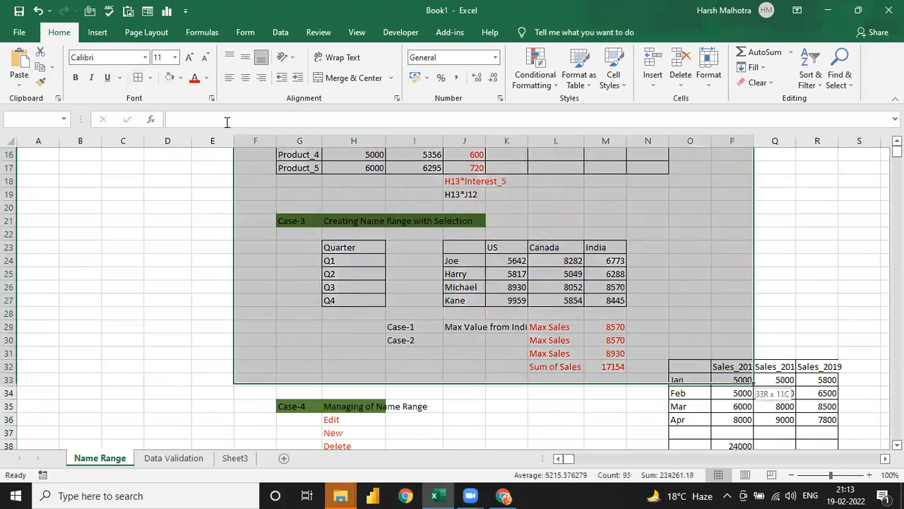
pyautogui.hotkey('shift', 'Down')
pyautogui.hotkey('shift', 'Down')
pyautogui.hotkey('shift', 'Down')
pyautogui.hotkey('shift', 'Down')
pyautogui.hotkey('shift', 'Down')
pyautogui.hotkey('shift', 'Down')
pyautogui.hotkey('shift', 'Down')
pyautogui.hotkey('shift', 'Down')
pyautogui.hotkey('shift', 'Down')
pyautogui.hotkey('shift', 'Down')
pyautogui.hotkey('shift', 'Down')
pyautogui.hotkey('shift', 'Down')
pyautogui.hotkey('shift', 'Down')
pyautogui.hotkey('shift', 'Down')
pyautogui.hotkey('shift', 'Down')
pyautogui.hotkey('shift', 'Down')
pyautogui.hotkey('shift', 'Down')
pyautogui.hotkey('shift', 'Down')
pyautogui.hotkey('shift', 'Down')
pyautogui.hotkey('shift', 'Down')
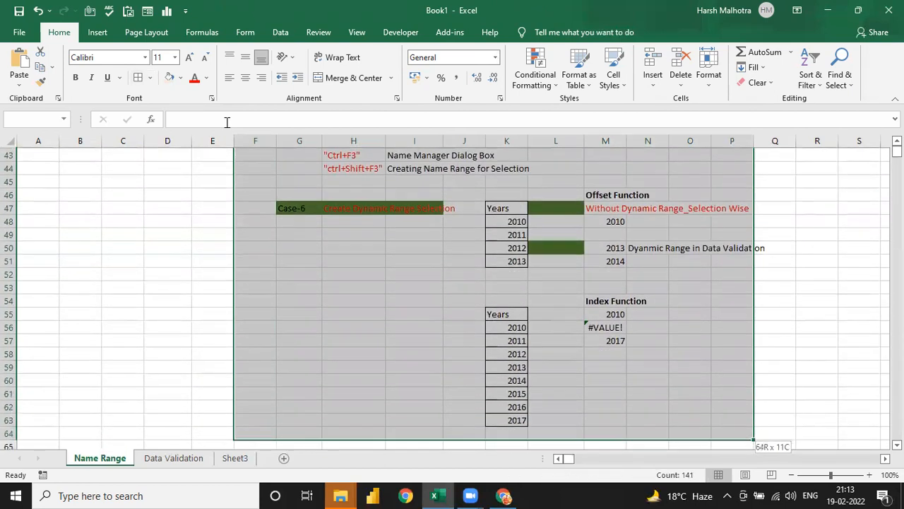
pyautogui.hotkey('shift', 'Right')
pyautogui.hotkey('shift', 'Right')
pyautogui.hotkey('shift', 'Right')
pyautogui.hotkey('shift', 'Right')
pyautogui.hotkey('shift', 'Right')
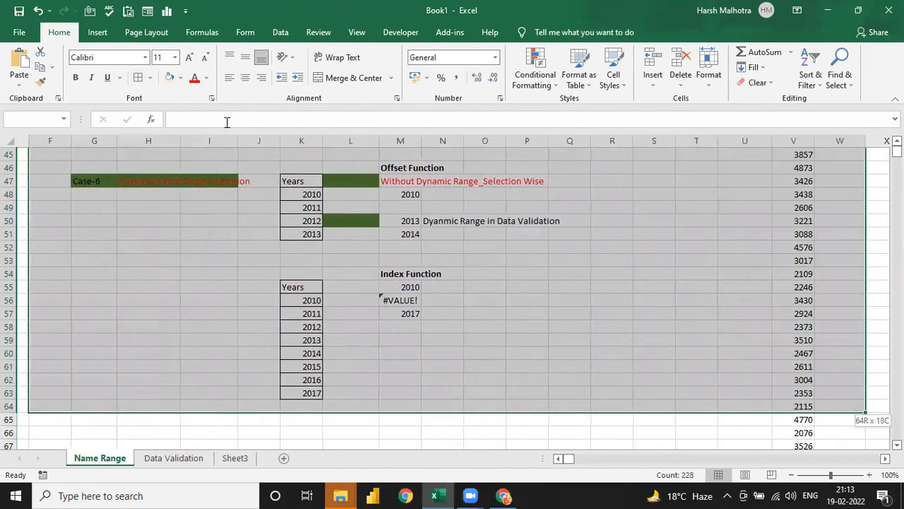
pyautogui.hotkey('shift', 'Left')
pyautogui.hotkey('shift', 'Left')
pyautogui.hotkey('shift', 'Left')
pyautogui.hotkey('shift', 'Left')
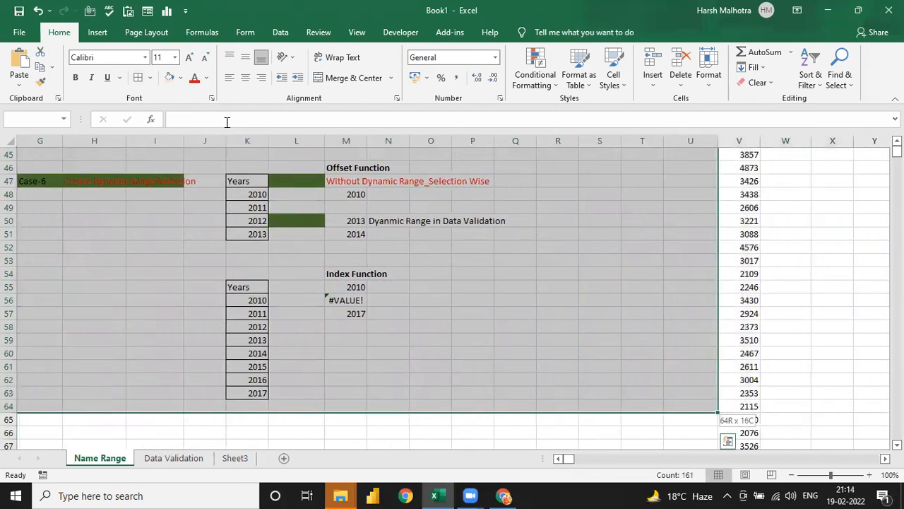
pyautogui.click(180, 78)
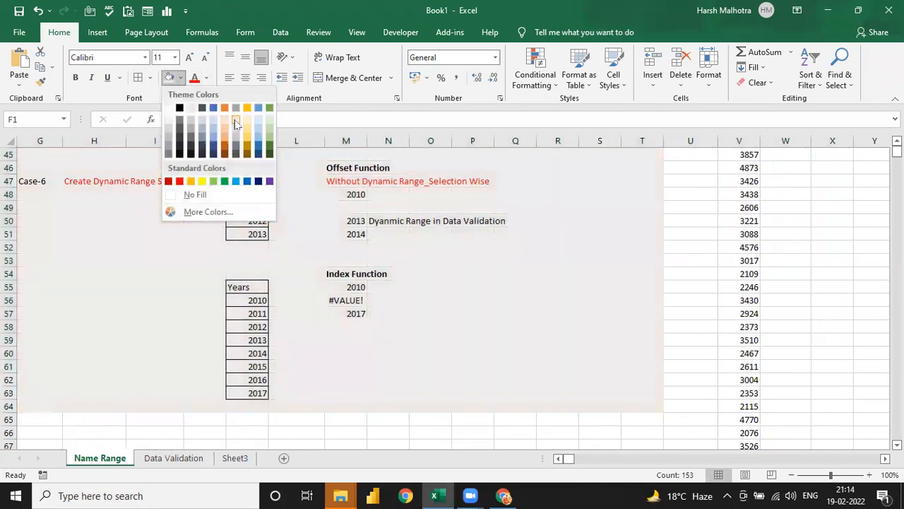
pyautogui.click(235, 124)
pyautogui.hotkey('ctrl', 'Home')
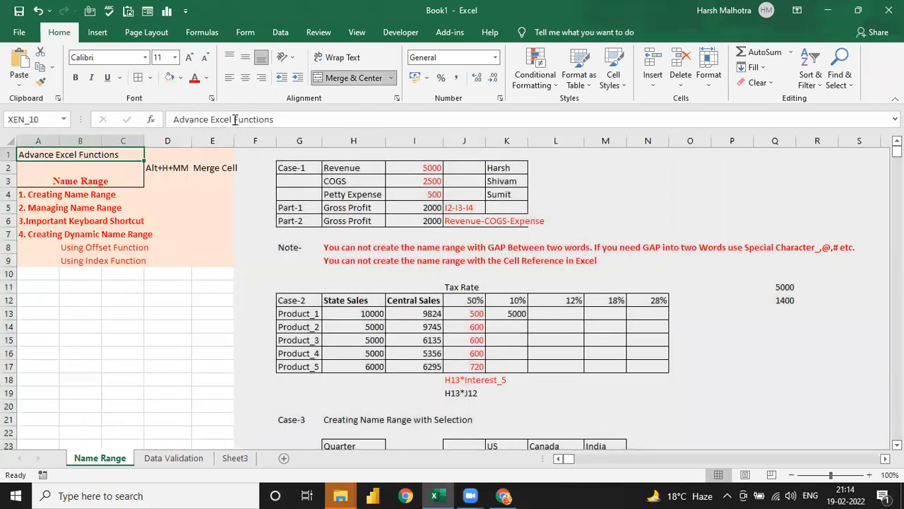
pyautogui.press('Right')
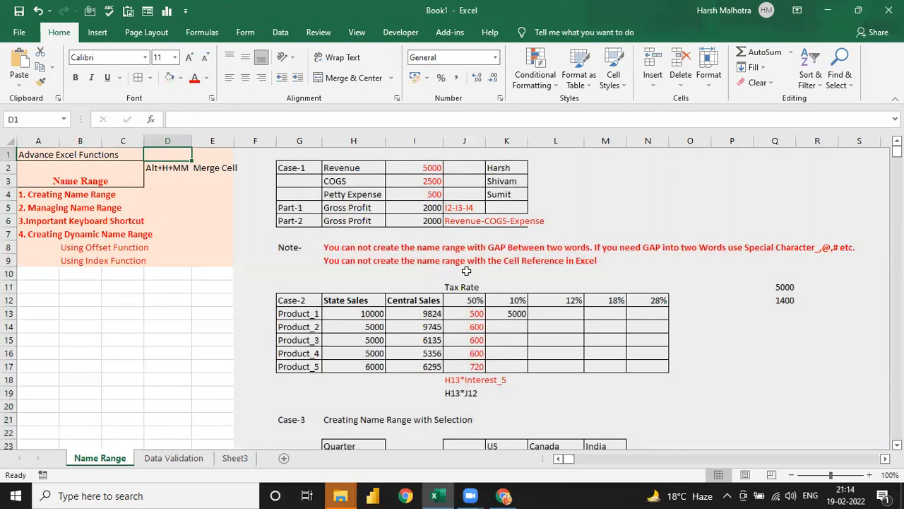
# Save the workbook to the Desktop as an Excel Workbook named Advance_Excel_10.
pyautogui.click(20, 33)
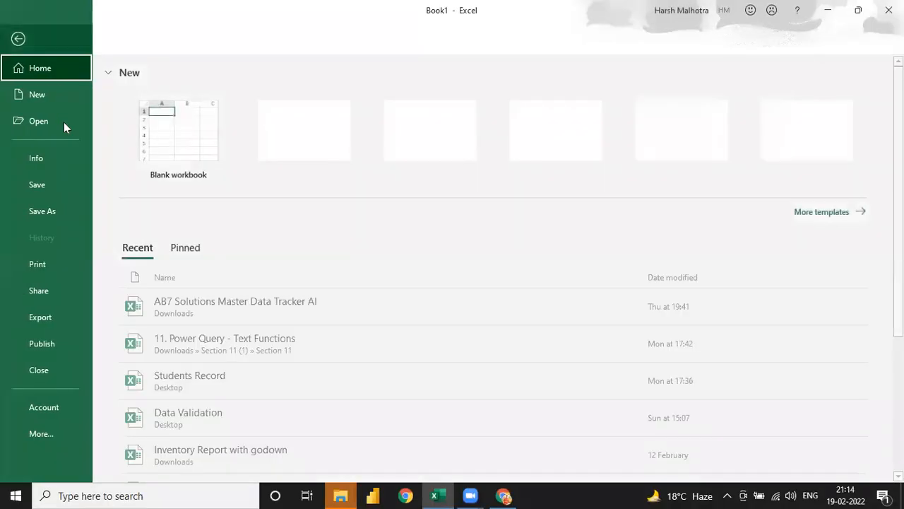
pyautogui.click(49, 214)
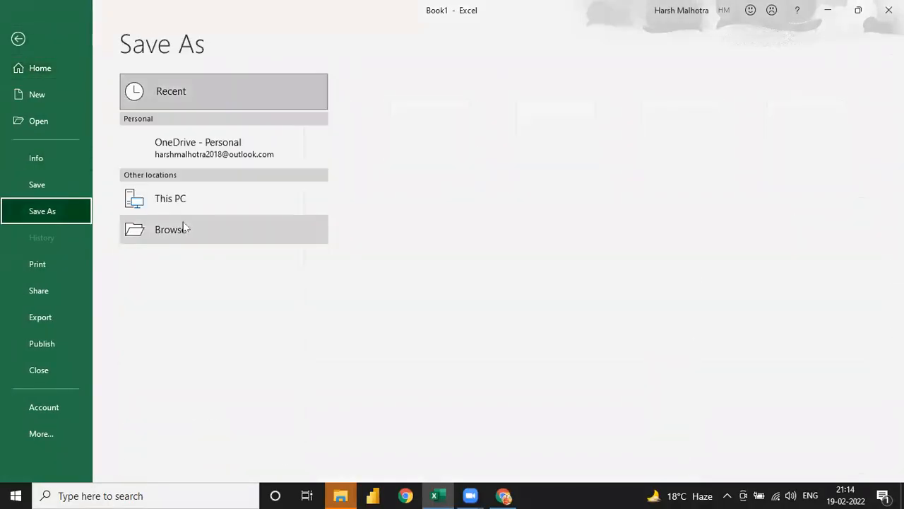
pyautogui.click(201, 207)
pyautogui.click(201, 207)
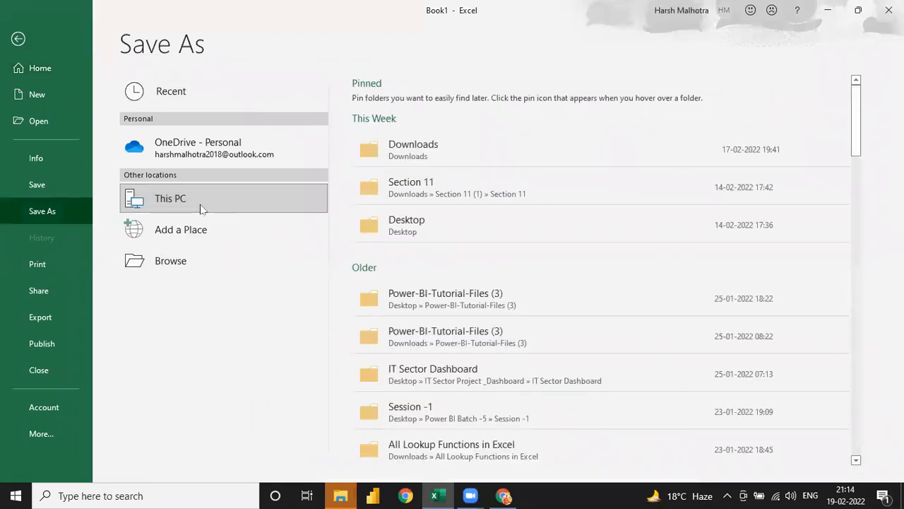
pyautogui.click(60, 113)
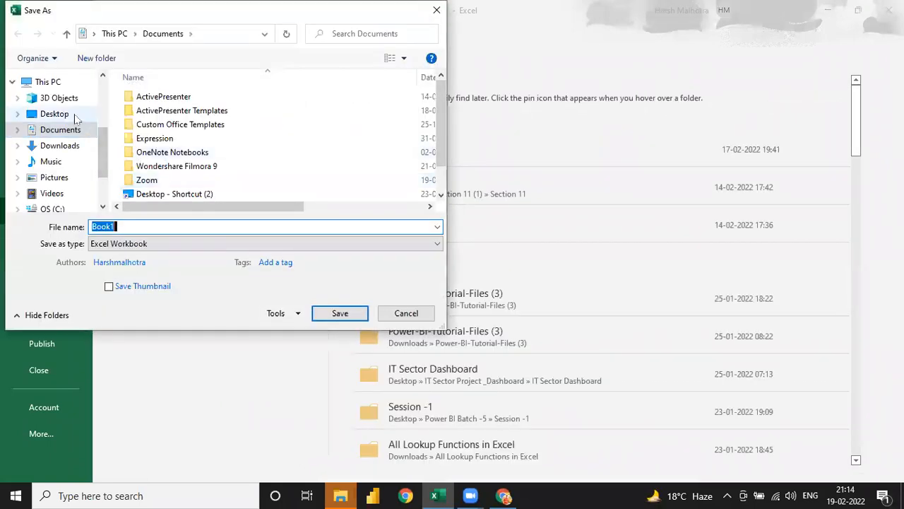
pyautogui.write('Advn')
pyautogui.press('BackSpace')
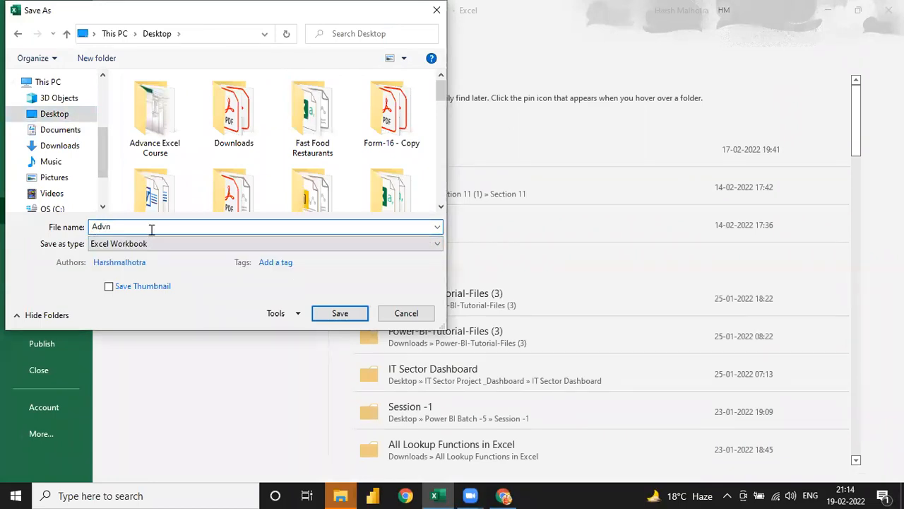
pyautogui.write('ance ')
pyautogui.write('Excel_10')
pyautogui.click(329, 311)
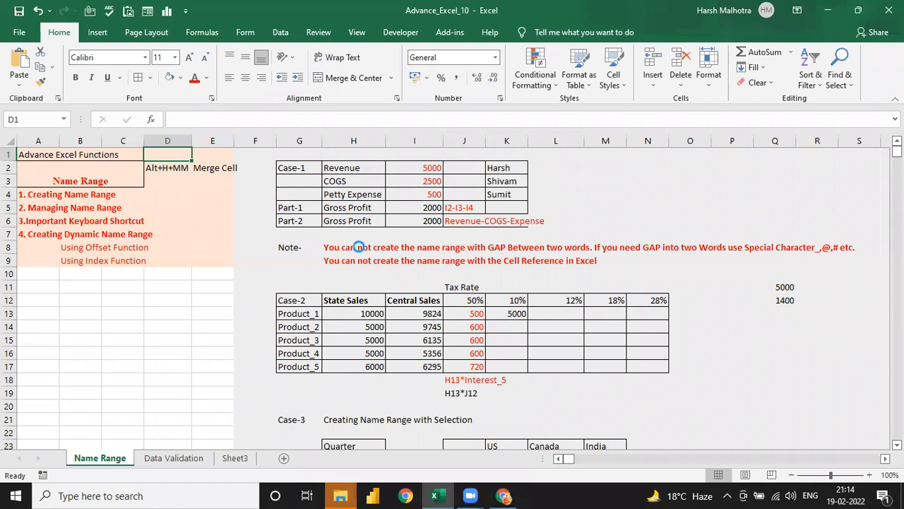
# View the Data Validation sheet and return to the Name Range sheet.
pyautogui.click(359, 246)
pyautogui.click(177, 458)
pyautogui.click(119, 459)
pyautogui.click(154, 459)
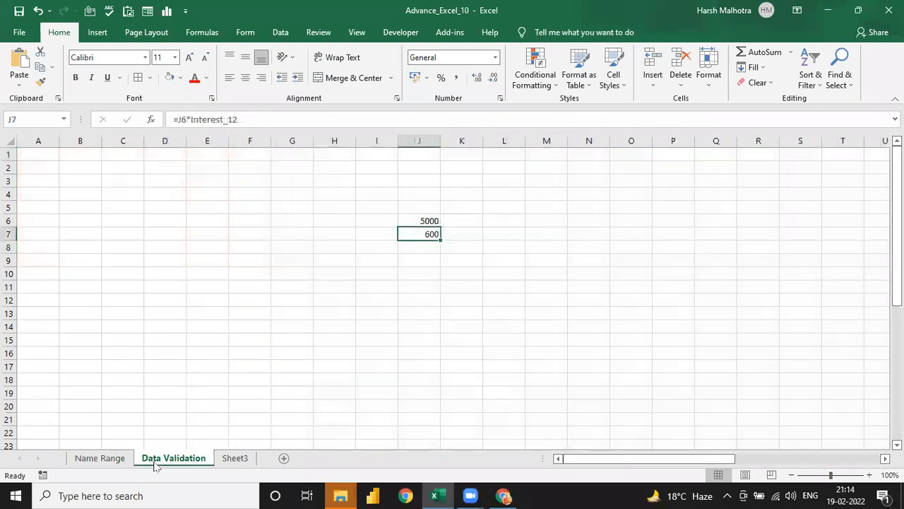
pyautogui.click(122, 459)
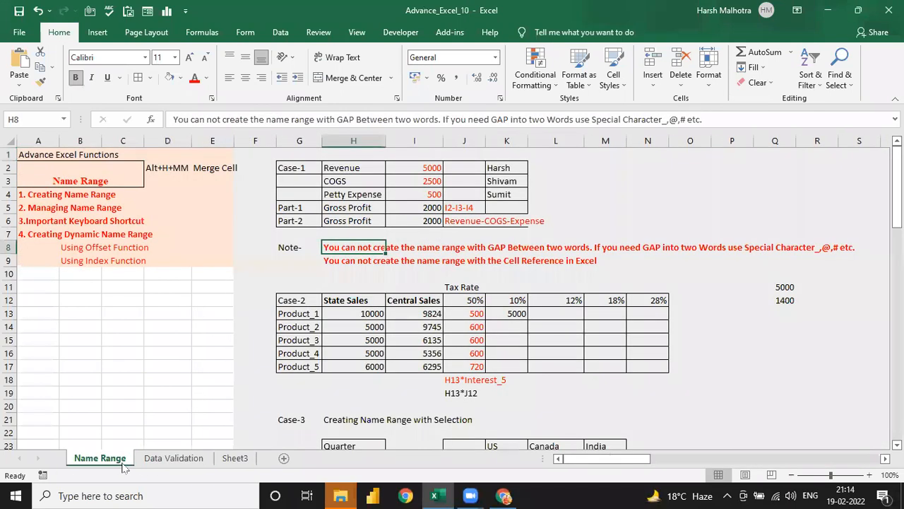
# Look through the Case-1 to Case-3 sections on the Name Range sheet, working along column F.
pyautogui.click(343, 317)
pyautogui.press('Left')
pyautogui.press('Left')
pyautogui.press('Down')
pyautogui.press('Down')
pyautogui.press('Down')
pyautogui.press('Down')
pyautogui.press('Down')
pyautogui.press('Down')
pyautogui.press('Down')
pyautogui.press('Down')
pyautogui.press('Down')
pyautogui.press('Down')
pyautogui.press('Down')
pyautogui.press('Down')
pyautogui.press('Down')
pyautogui.press('Down')
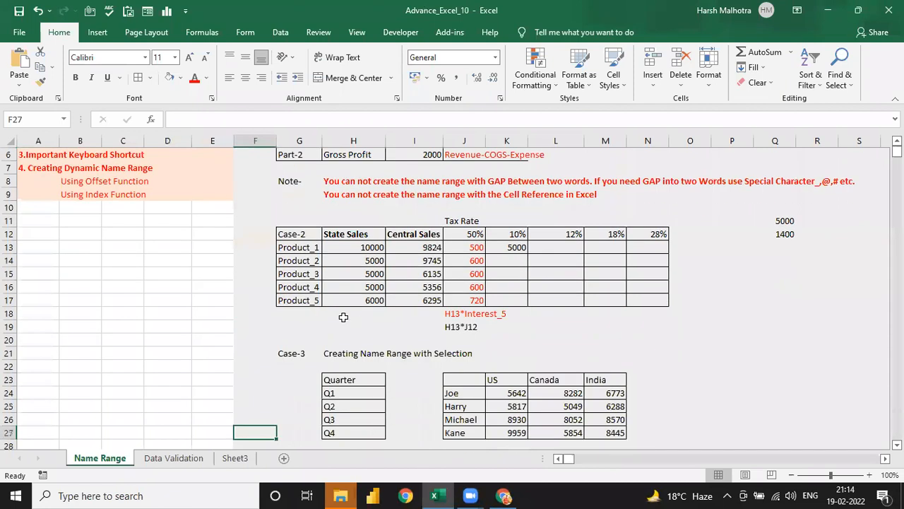
pyautogui.hotkey('ctrl', 'Up')
pyautogui.press('Down')
pyautogui.press('Down')
pyautogui.press('Down')
pyautogui.press('Down')
pyautogui.press('Down')
pyautogui.press('Down')
pyautogui.press('Down')
pyautogui.press('Down')
pyautogui.press('Down')
pyautogui.press('Down')
pyautogui.press('Down')
pyautogui.press('Down')
pyautogui.press('Down')
pyautogui.press('Down')
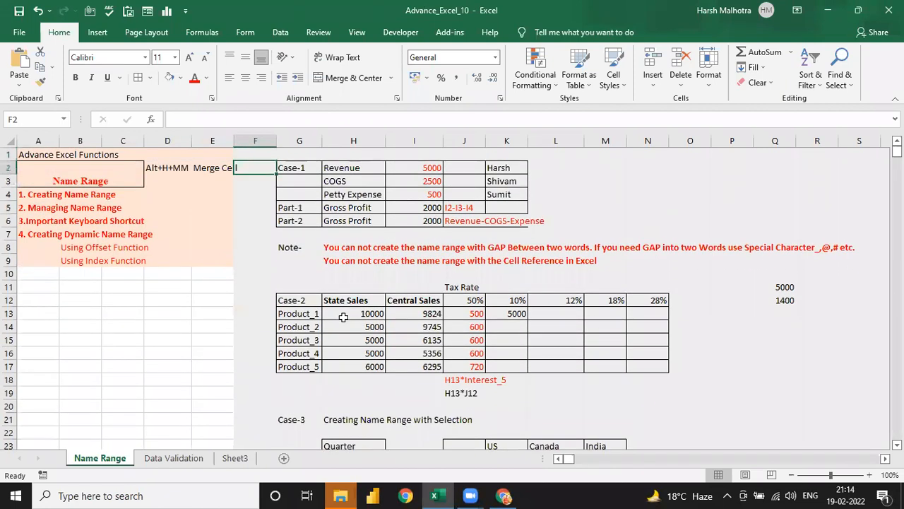
# Look through the Case-4 to Case-6 sections of the Name Range sheet, including the Offset Function and Index Function examples.
pyautogui.press('Down')
pyautogui.press('Down')
pyautogui.press('Down')
pyautogui.press('Down')
pyautogui.press('Down')
pyautogui.press('Down')
pyautogui.press('Down')
pyautogui.press('Down')
pyautogui.press('Down')
pyautogui.press('Down')
pyautogui.press('Down')
pyautogui.press('Down')
pyautogui.press('Down')
pyautogui.press('Down')
pyautogui.press('Down')
pyautogui.press('Down')
pyautogui.press('Down')
pyautogui.press('Down')
pyautogui.press('Down')
pyautogui.press('Down')
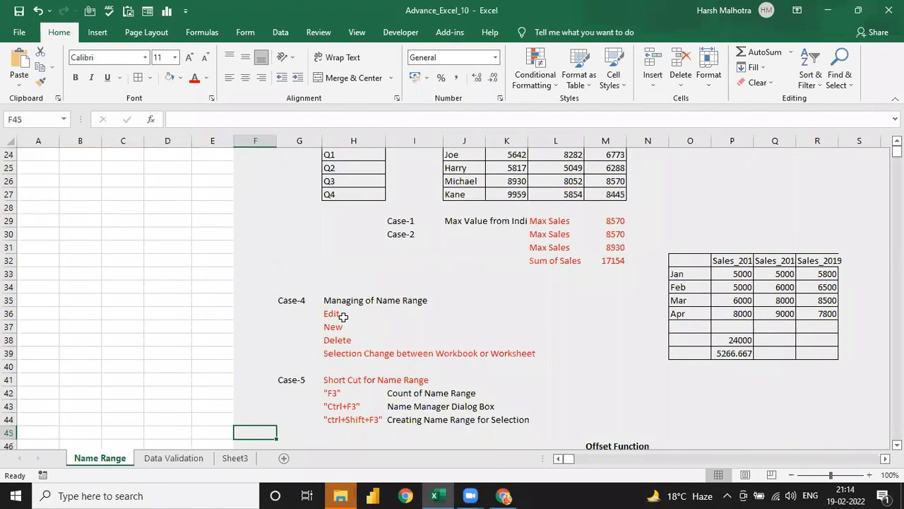
pyautogui.press('Down')
pyautogui.press('Down')
pyautogui.press('Down')
pyautogui.press('Down')
pyautogui.press('Down')
pyautogui.press('Down')
pyautogui.press('Down')
pyautogui.press('Down')
pyautogui.press('Down')
pyautogui.press('Down')
pyautogui.press('Down')
pyautogui.press('Down')
pyautogui.press('Down')
pyautogui.press('Down')
pyautogui.press('Down')
pyautogui.press('Down')
pyautogui.press('Down')
pyautogui.press('Down')
pyautogui.press('Down')
pyautogui.press('Down')
pyautogui.press('Right')
pyautogui.press('Up')
pyautogui.press('Up')
pyautogui.press('Up')
pyautogui.press('Up')
pyautogui.press('Up')
pyautogui.press('Up')
pyautogui.press('Up')
pyautogui.press('Up')
pyautogui.press('Up')
pyautogui.press('Up')
pyautogui.press('Up')
pyautogui.press('Up')
pyautogui.press('Up')
pyautogui.press('Up')
pyautogui.press('Up')
pyautogui.press('Up')
pyautogui.press('Up')
pyautogui.press('Up')
pyautogui.press('Up')
pyautogui.press('Up')
# Fill the Case-6 Offset Function block G46:Q53 with the 40% lighter gold theme color and save the workbook.
pyautogui.press('Down')
pyautogui.press('Down')
pyautogui.press('Down')
pyautogui.hotkey('shift', 'Right')
pyautogui.hotkey('shift', 'Right')
pyautogui.hotkey('shift', 'Right')
pyautogui.hotkey('shift', 'Right')
pyautogui.hotkey('shift', 'Right')
pyautogui.hotkey('shift', 'Right')
pyautogui.hotkey('shift', 'Right')
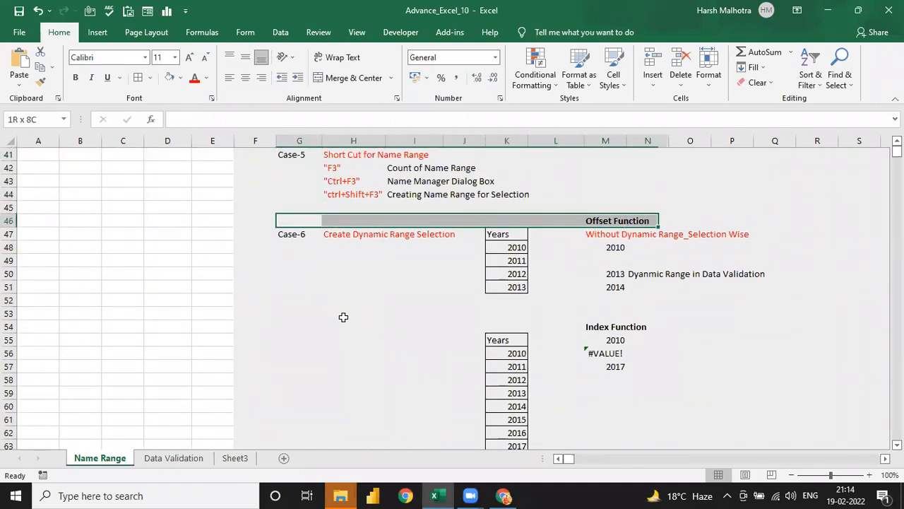
pyautogui.hotkey('shift', 'Right')
pyautogui.hotkey('shift', 'Down')
pyautogui.hotkey('shift', 'Down')
pyautogui.hotkey('shift', 'Down')
pyautogui.hotkey('shift', 'Down')
pyautogui.hotkey('shift', 'Down')
pyautogui.hotkey('shift', 'Right')
pyautogui.hotkey('shift', 'Right')
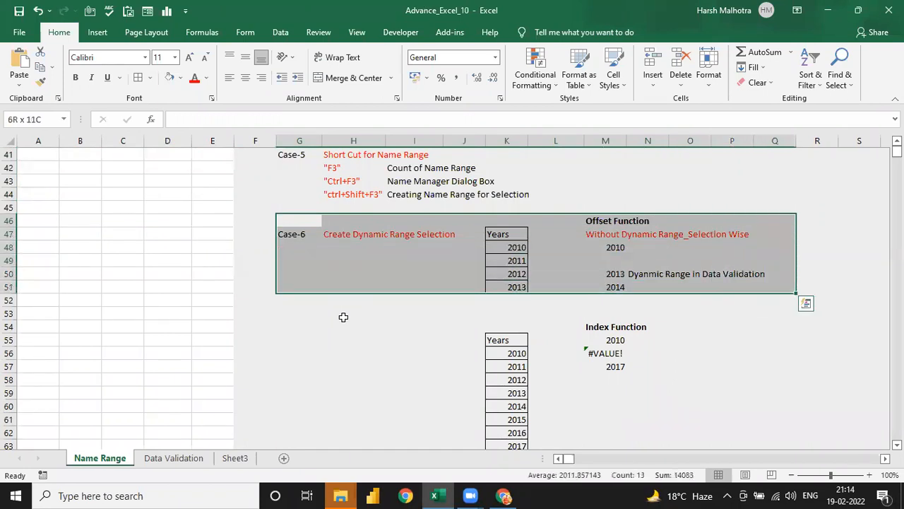
pyautogui.hotkey('shift', 'Down')
pyautogui.hotkey('shift', 'Down')
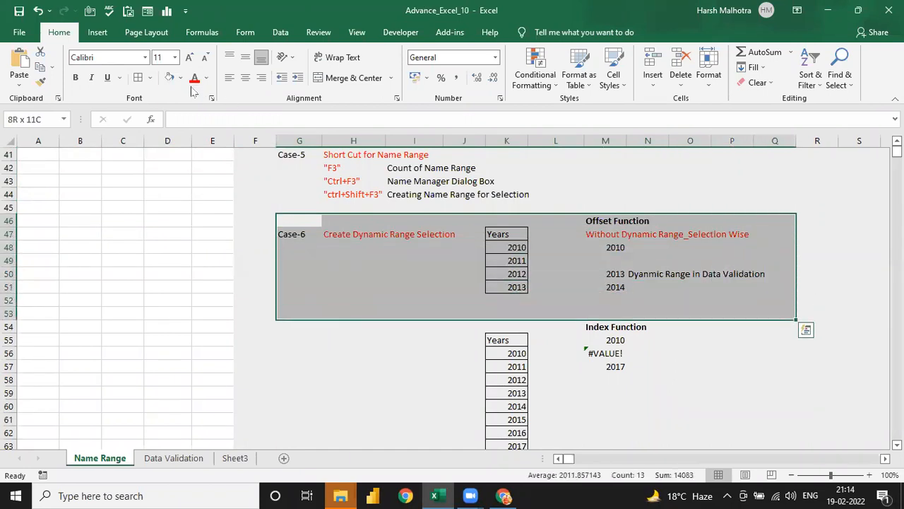
pyautogui.click(181, 78)
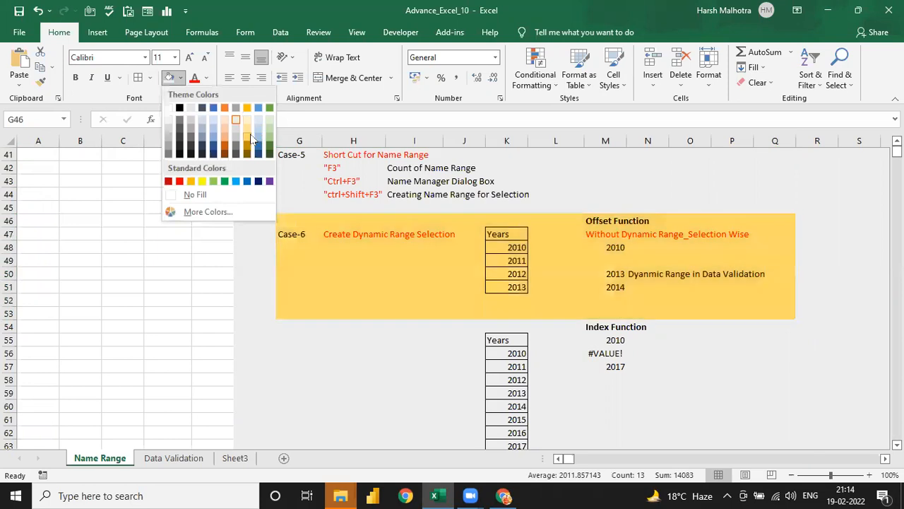
pyautogui.click(250, 135)
pyautogui.press('Left')
pyautogui.press('Right')
pyautogui.hotkey('ctrl', 's')
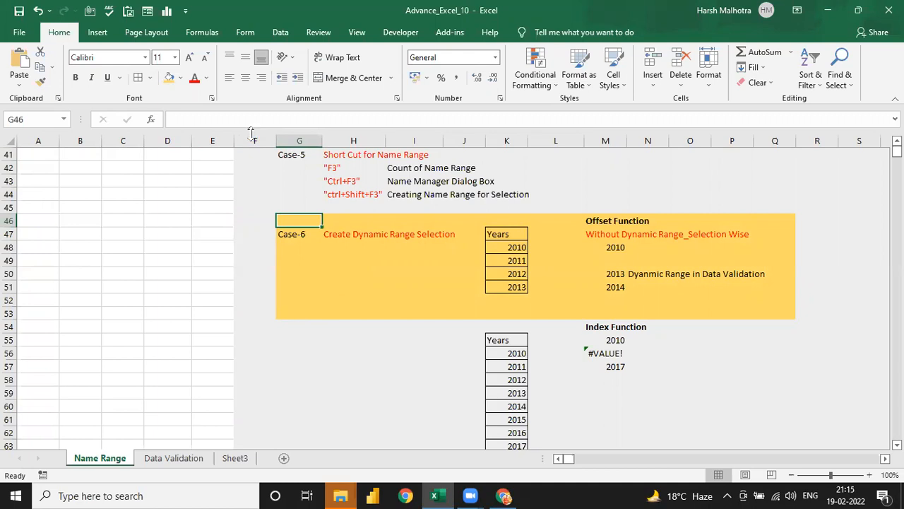
pyautogui.click(240, 243)
pyautogui.hotkey('ctrl', 's')
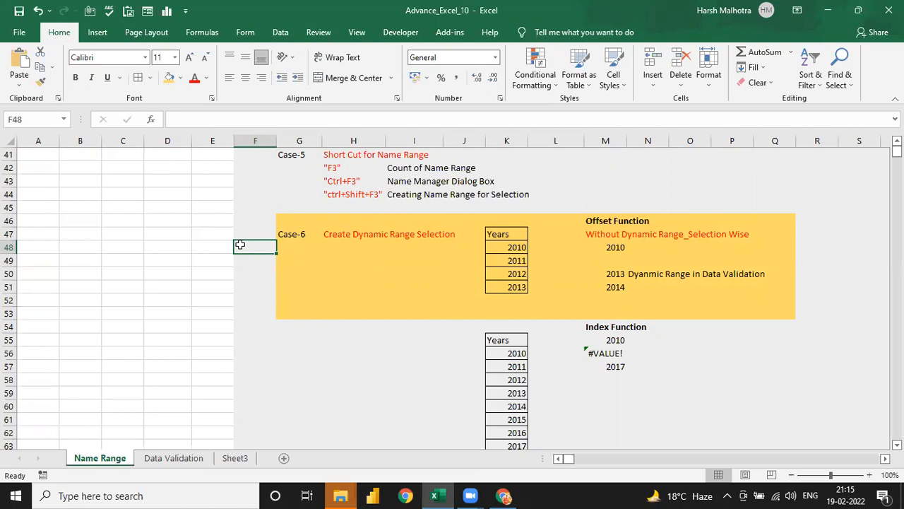
# Return to the start of the Name Range sheet and review its title and numbered topic list.
pyautogui.hotkey('ctrl', 'Up')
pyautogui.press('Down')
pyautogui.press('Down')
pyautogui.press('Down')
pyautogui.press('Down')
pyautogui.press('Right')
pyautogui.press('Left')
pyautogui.press('Left')
pyautogui.press('Up')
pyautogui.press('Up')
pyautogui.press('Up')
pyautogui.press('Left')
pyautogui.press('Left')
pyautogui.press('Down')
pyautogui.press('Down')
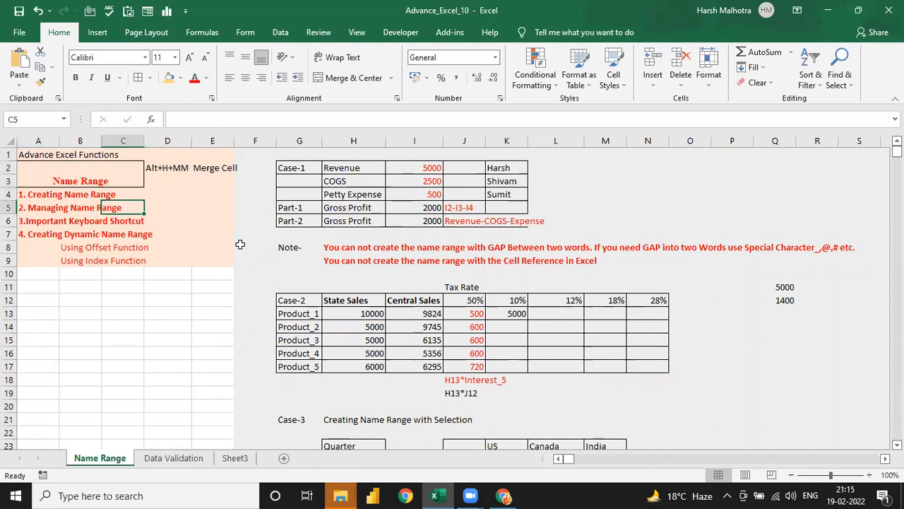
pyautogui.press('Left')
pyautogui.press('Left')
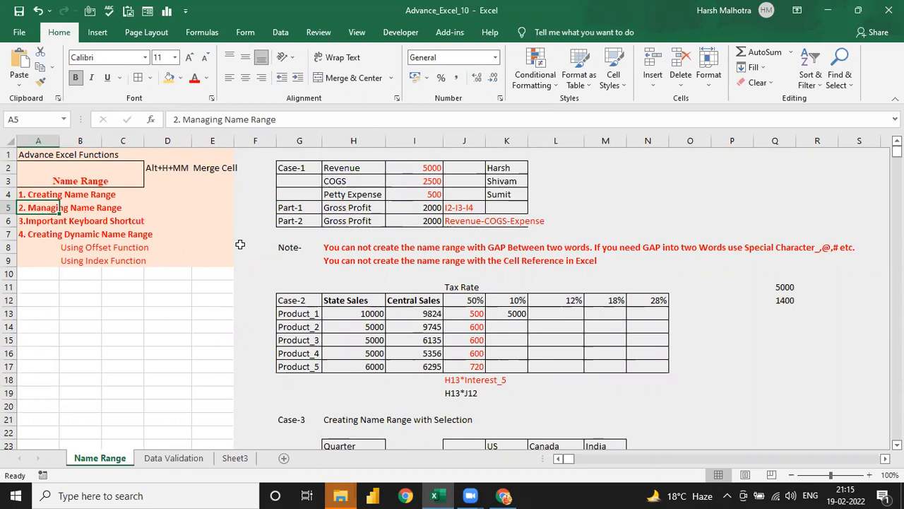
pyautogui.click(157, 205)
pyautogui.hotkey('ctrl', 'Left')
pyautogui.press('Up')
pyautogui.press('Up')
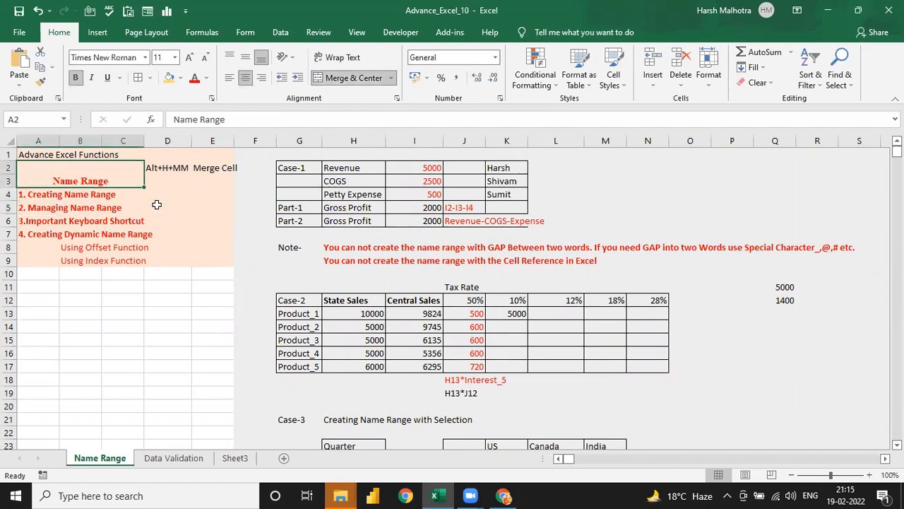
# Fill the merged "Advance Excel Functions" heading in A1 with the same gold color and save the workbook.
pyautogui.click(101, 154)
pyautogui.press('Down')
pyautogui.press('Up')
pyautogui.click(168, 79)
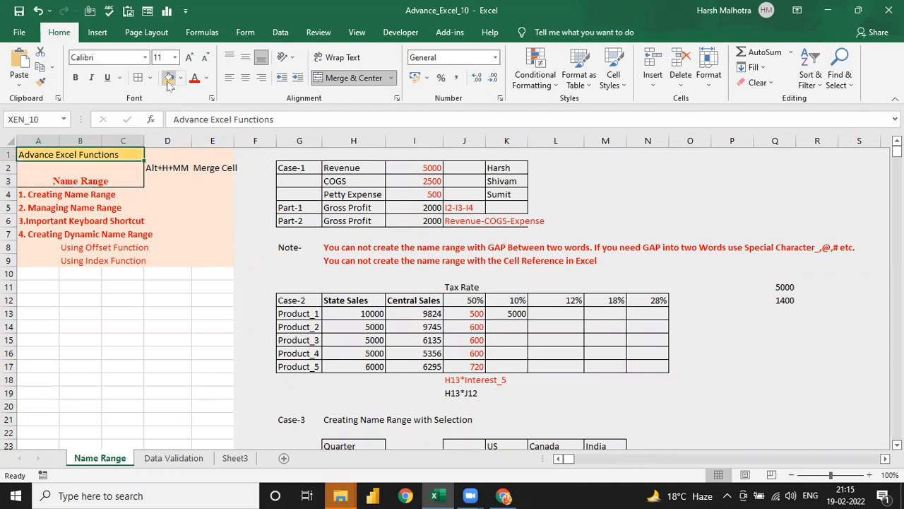
pyautogui.press('Down')
pyautogui.hotkey('ctrl', 's')
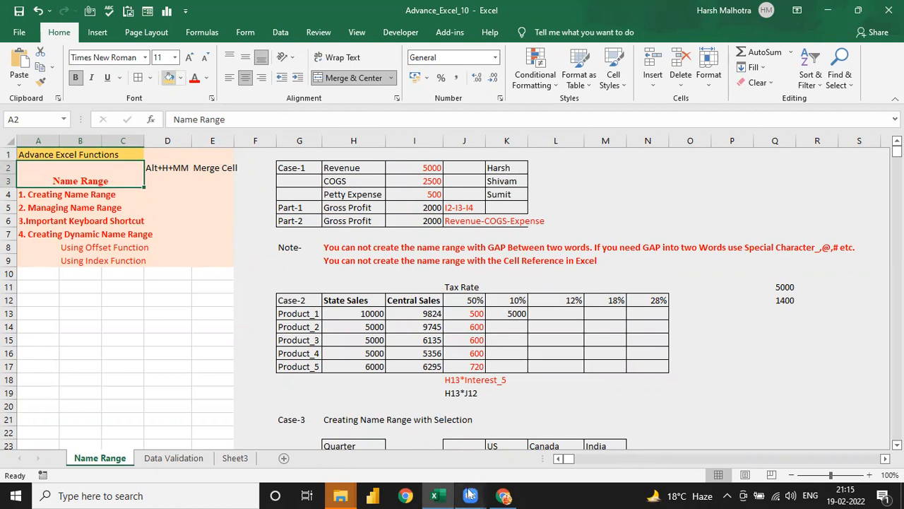
pyautogui.moveTo(470, 495)
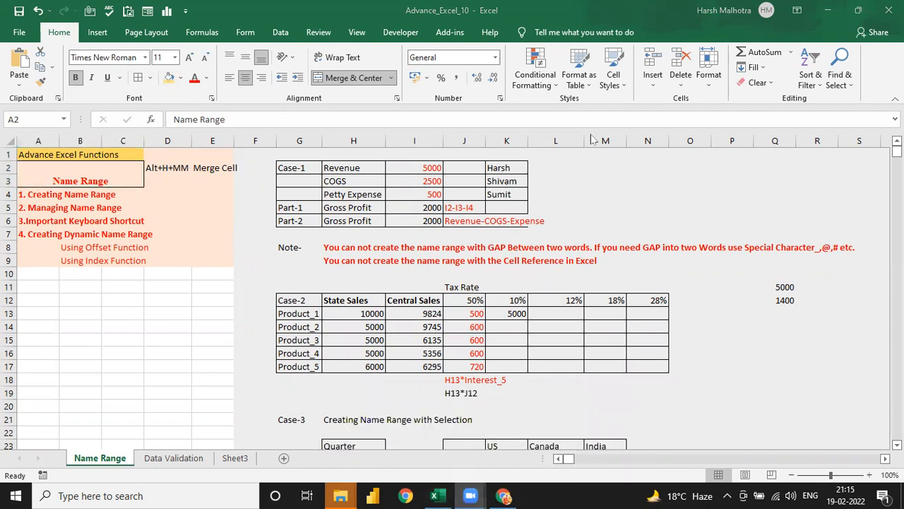